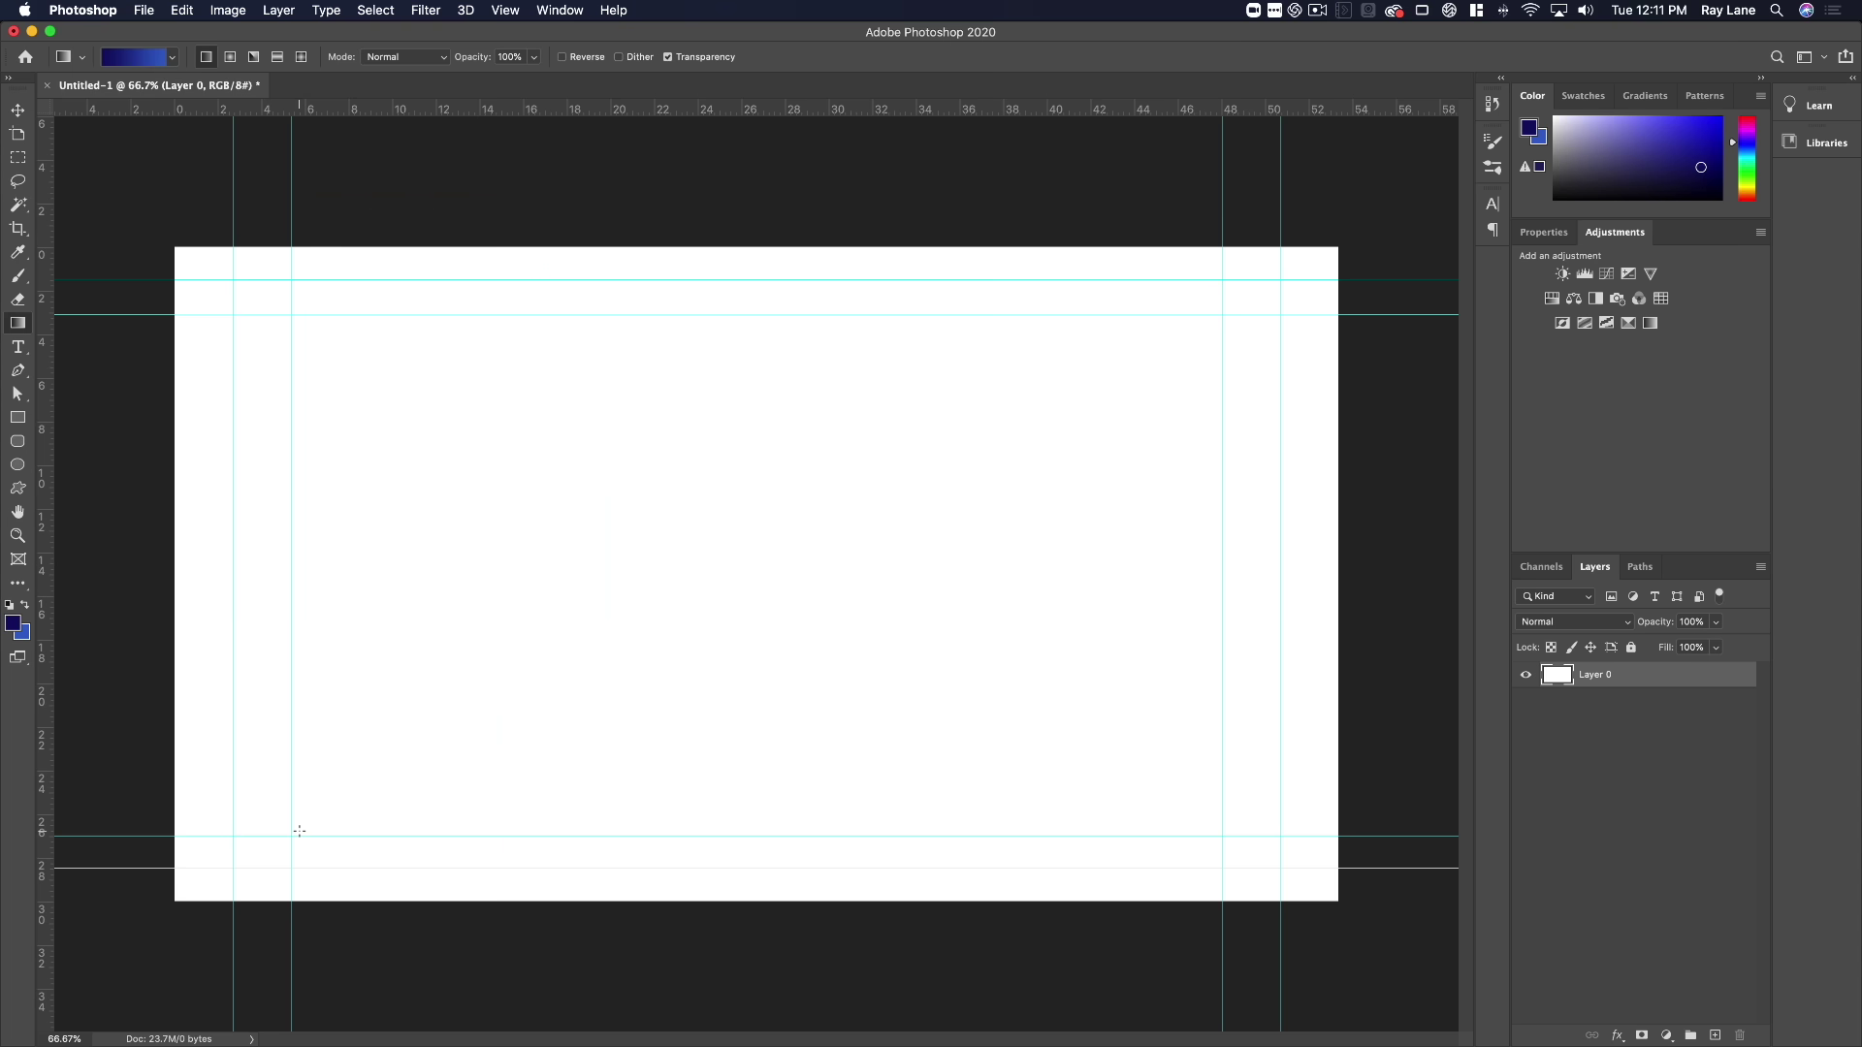
# Step: Fill Layer 0 with dark-blue-to-blue linear gradients in various directions and lengths, finishing with a long diagonal from lower left to upper right
pyautogui.moveTo(300, 836); pyautogui.dragTo(1201, 329)
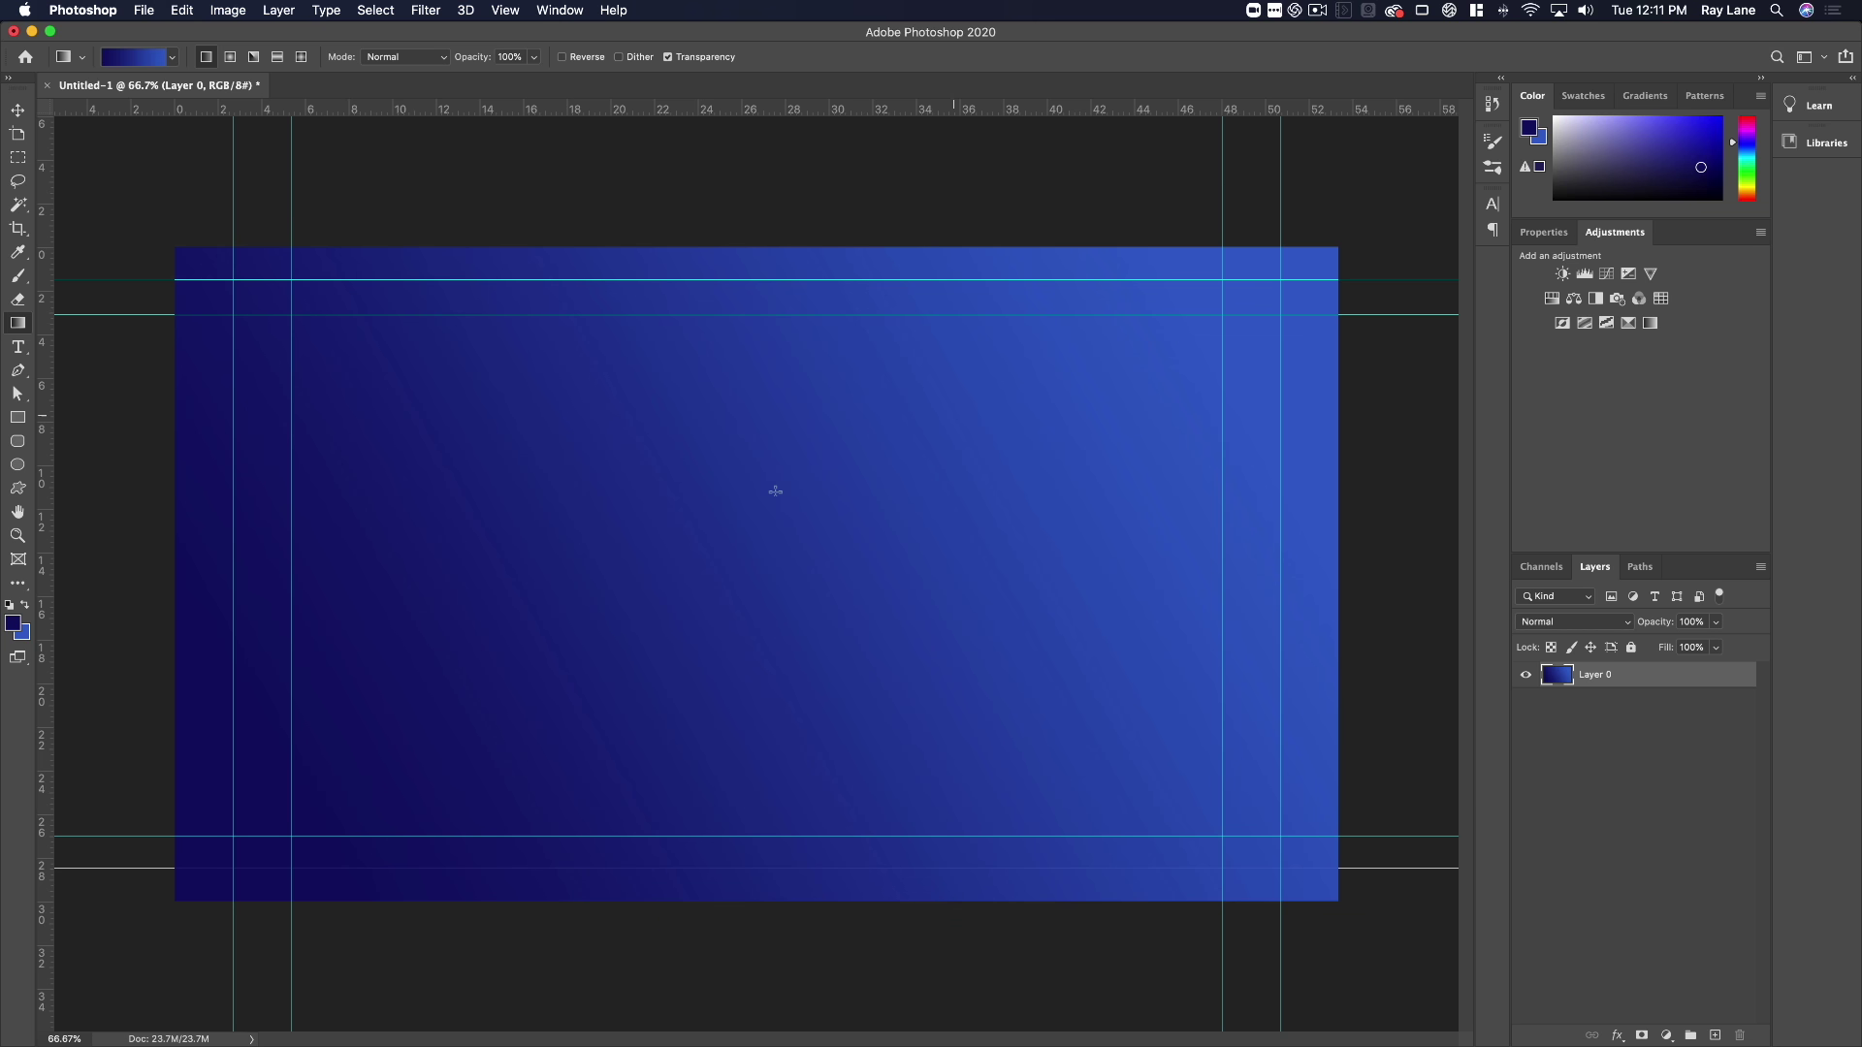
pyautogui.moveTo(345, 353); pyautogui.dragTo(1154, 762)
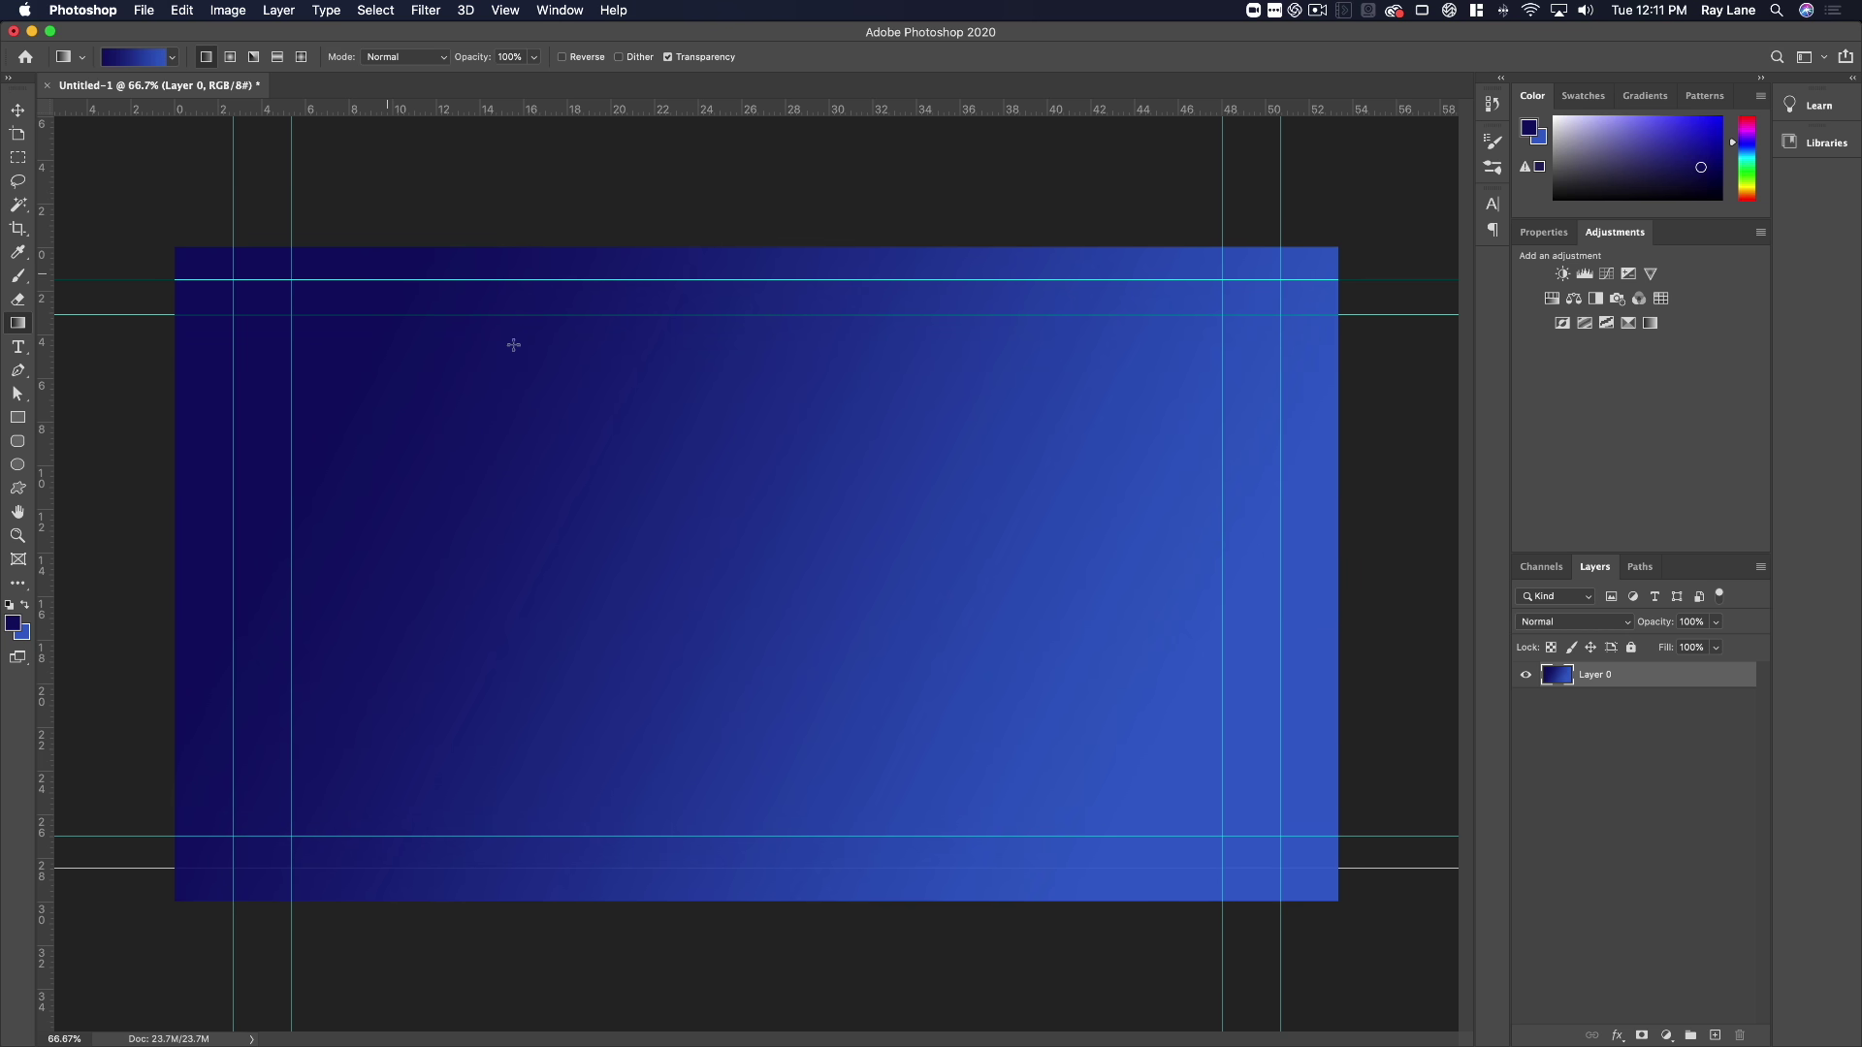
pyautogui.moveTo(626, 589); pyautogui.dragTo(1061, 587)
pyautogui.moveTo(762, 386); pyautogui.dragTo(773, 773)
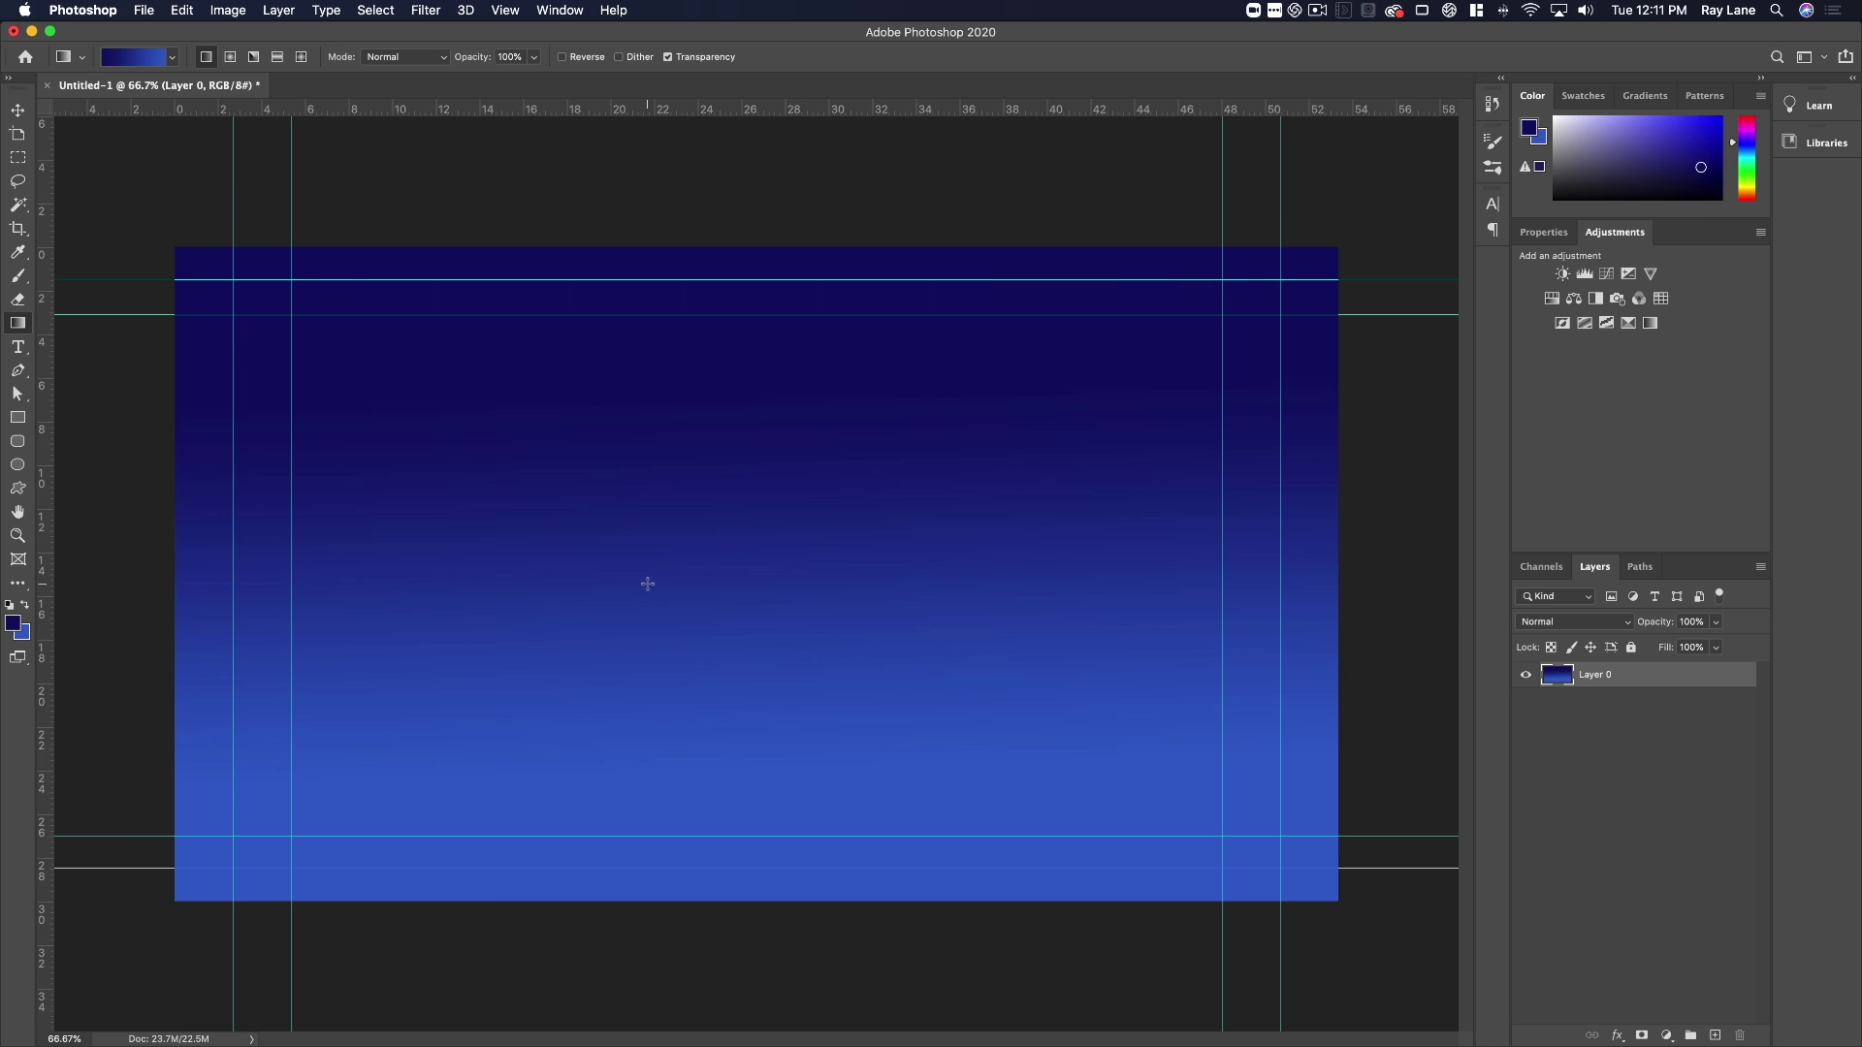
pyautogui.moveTo(233, 836); pyautogui.dragTo(1289, 276)
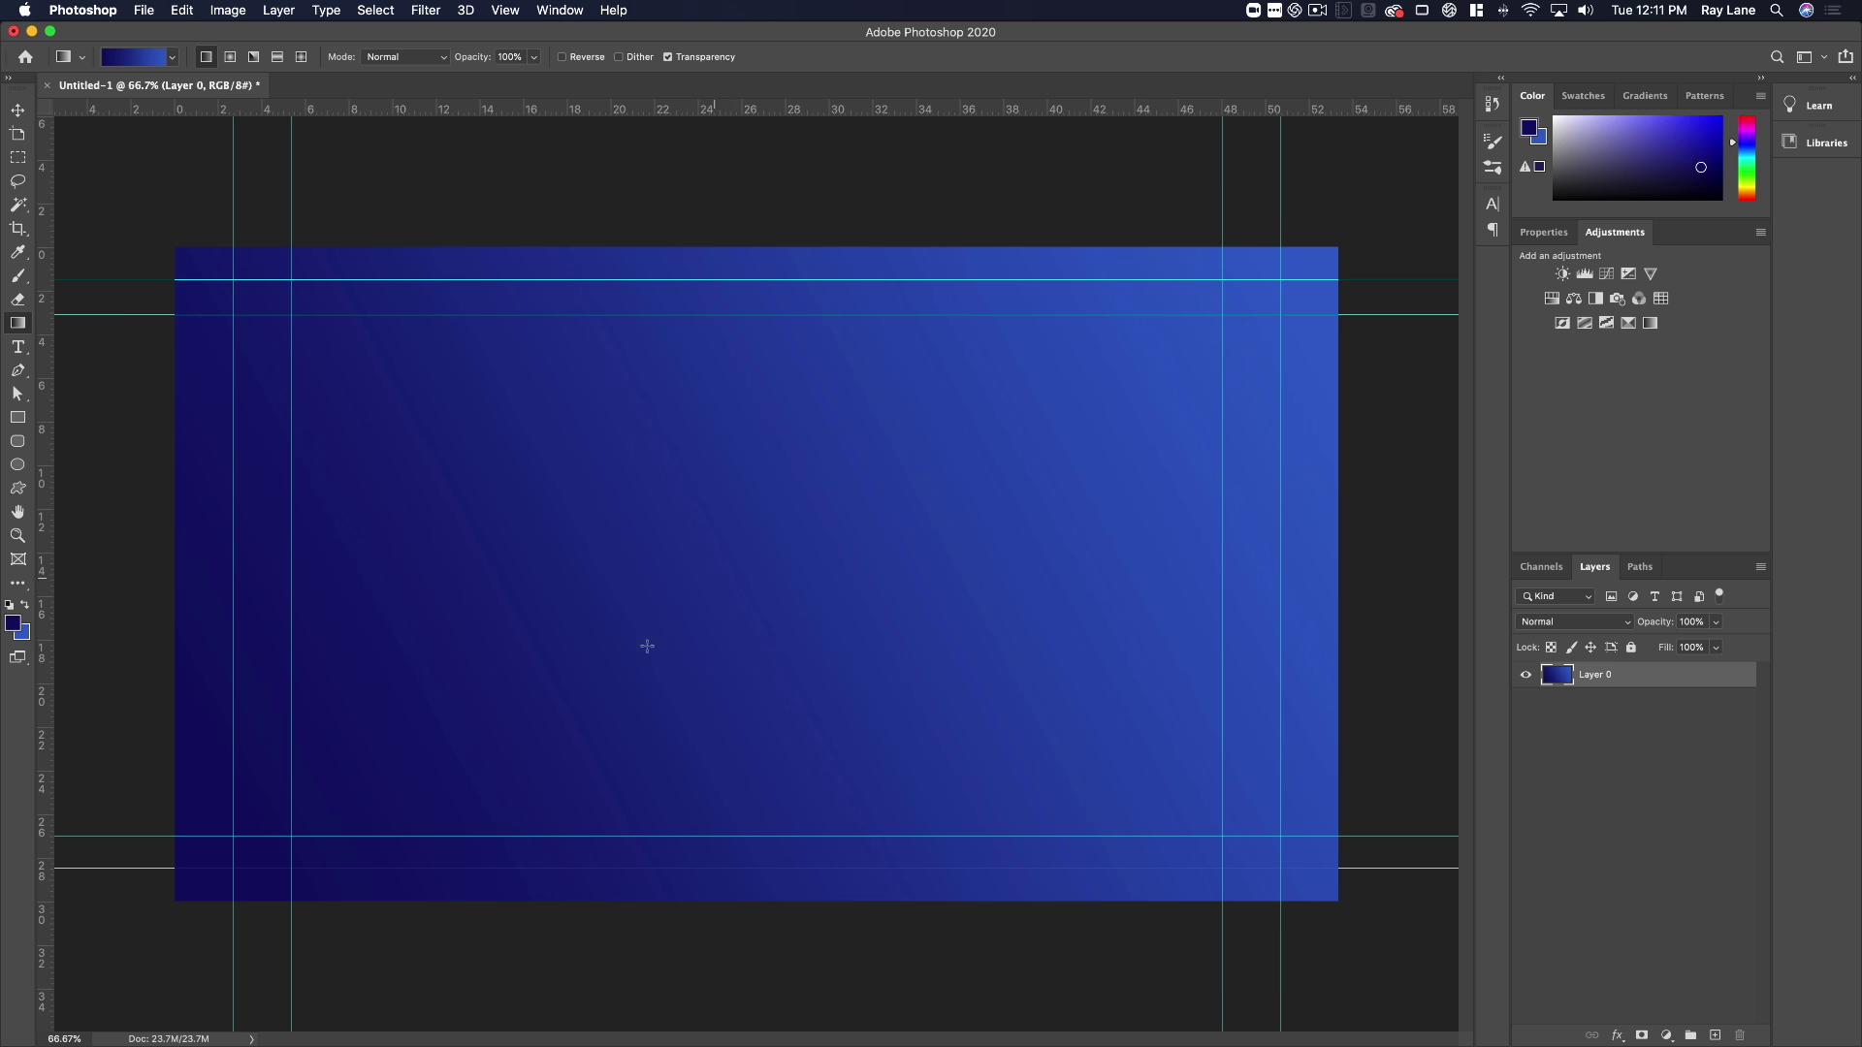
pyautogui.moveTo(697, 596); pyautogui.dragTo(737, 579)
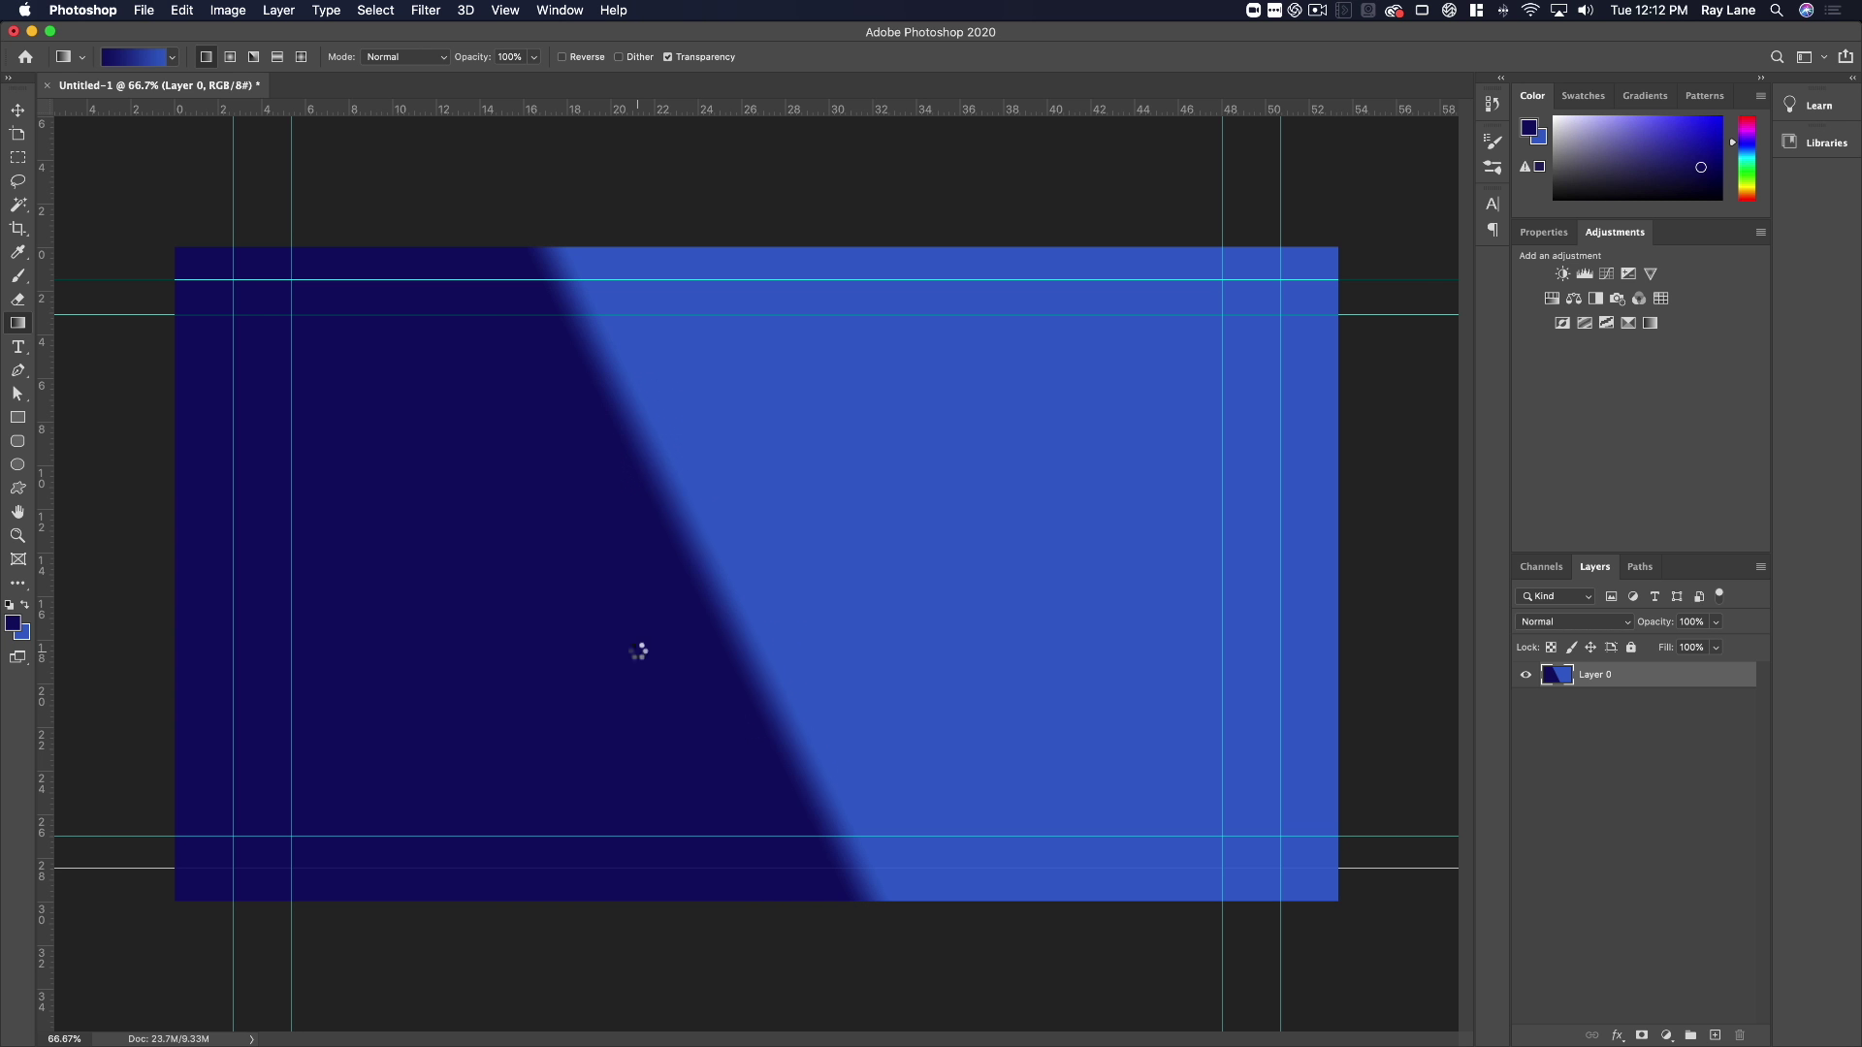
pyautogui.moveTo(420, 781); pyautogui.dragTo(1106, 408)
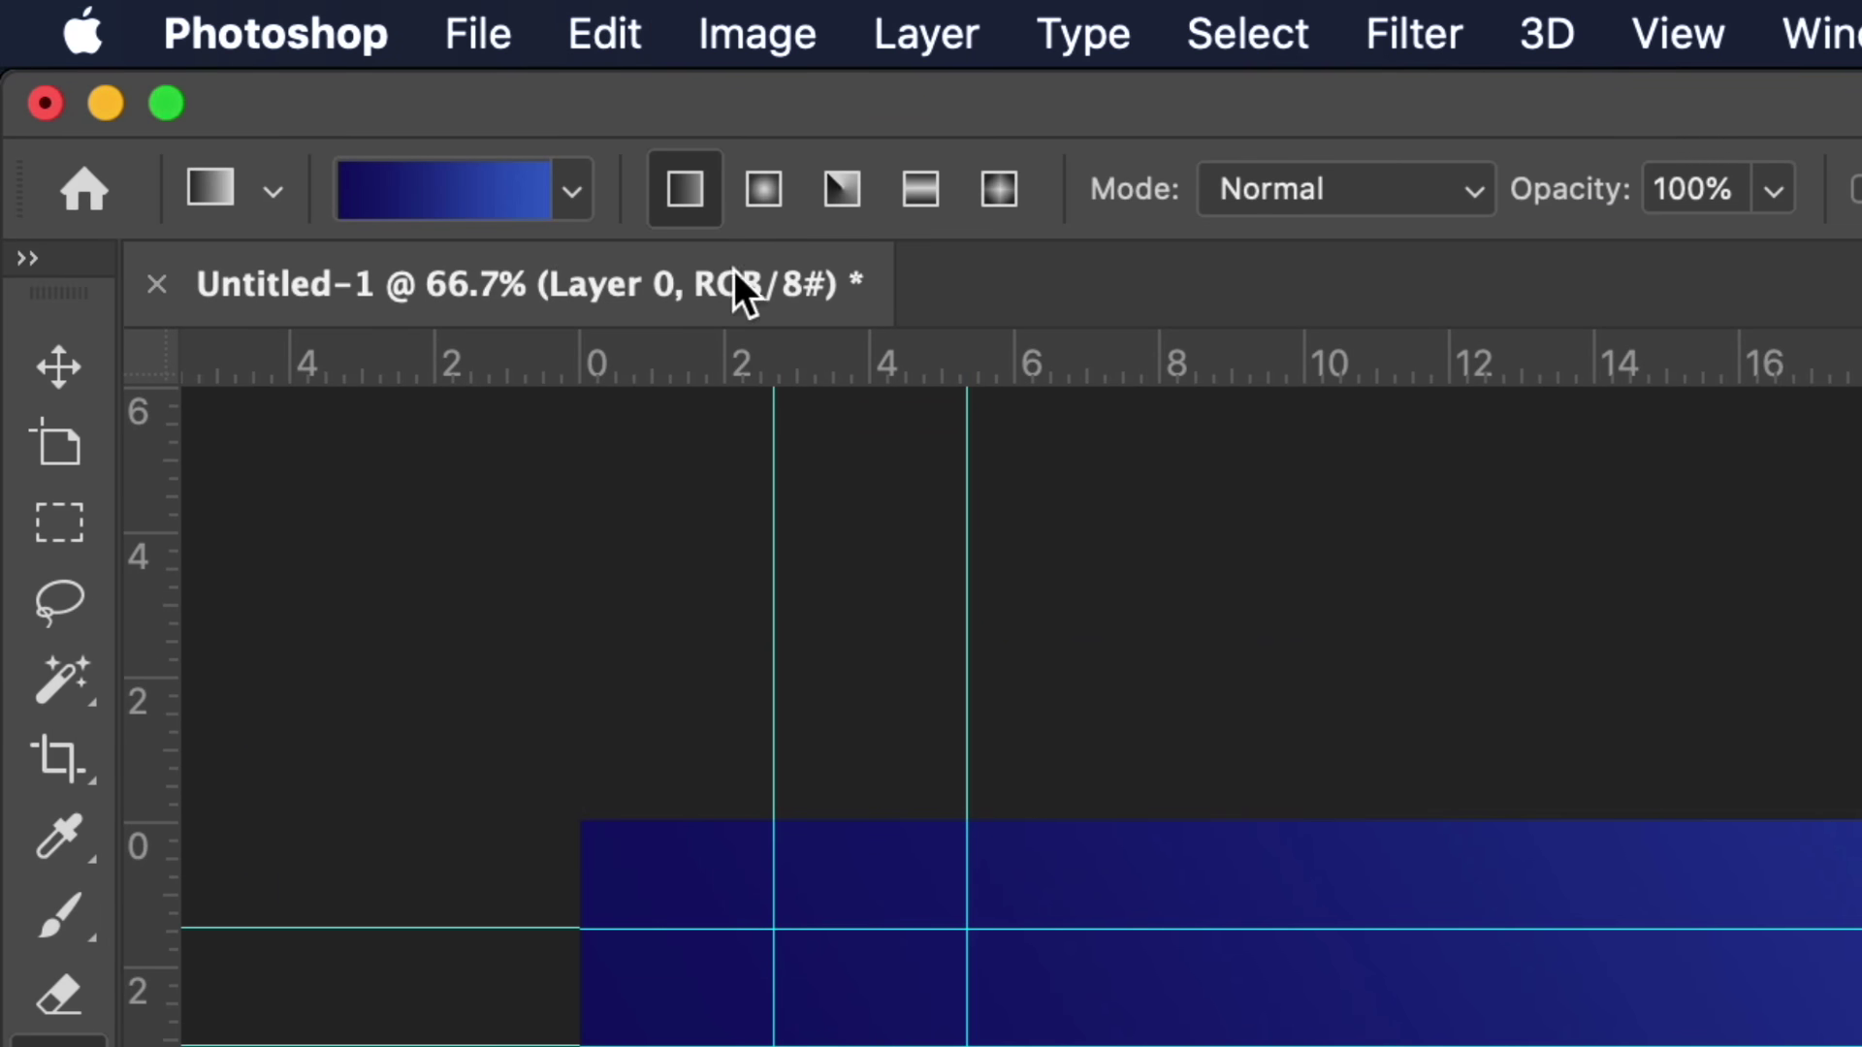
# Step: Choose the blue, white and gold gradient preset and refill Layer 0 with it, diagonally first and finally straight downward
pyautogui.click(572, 191)
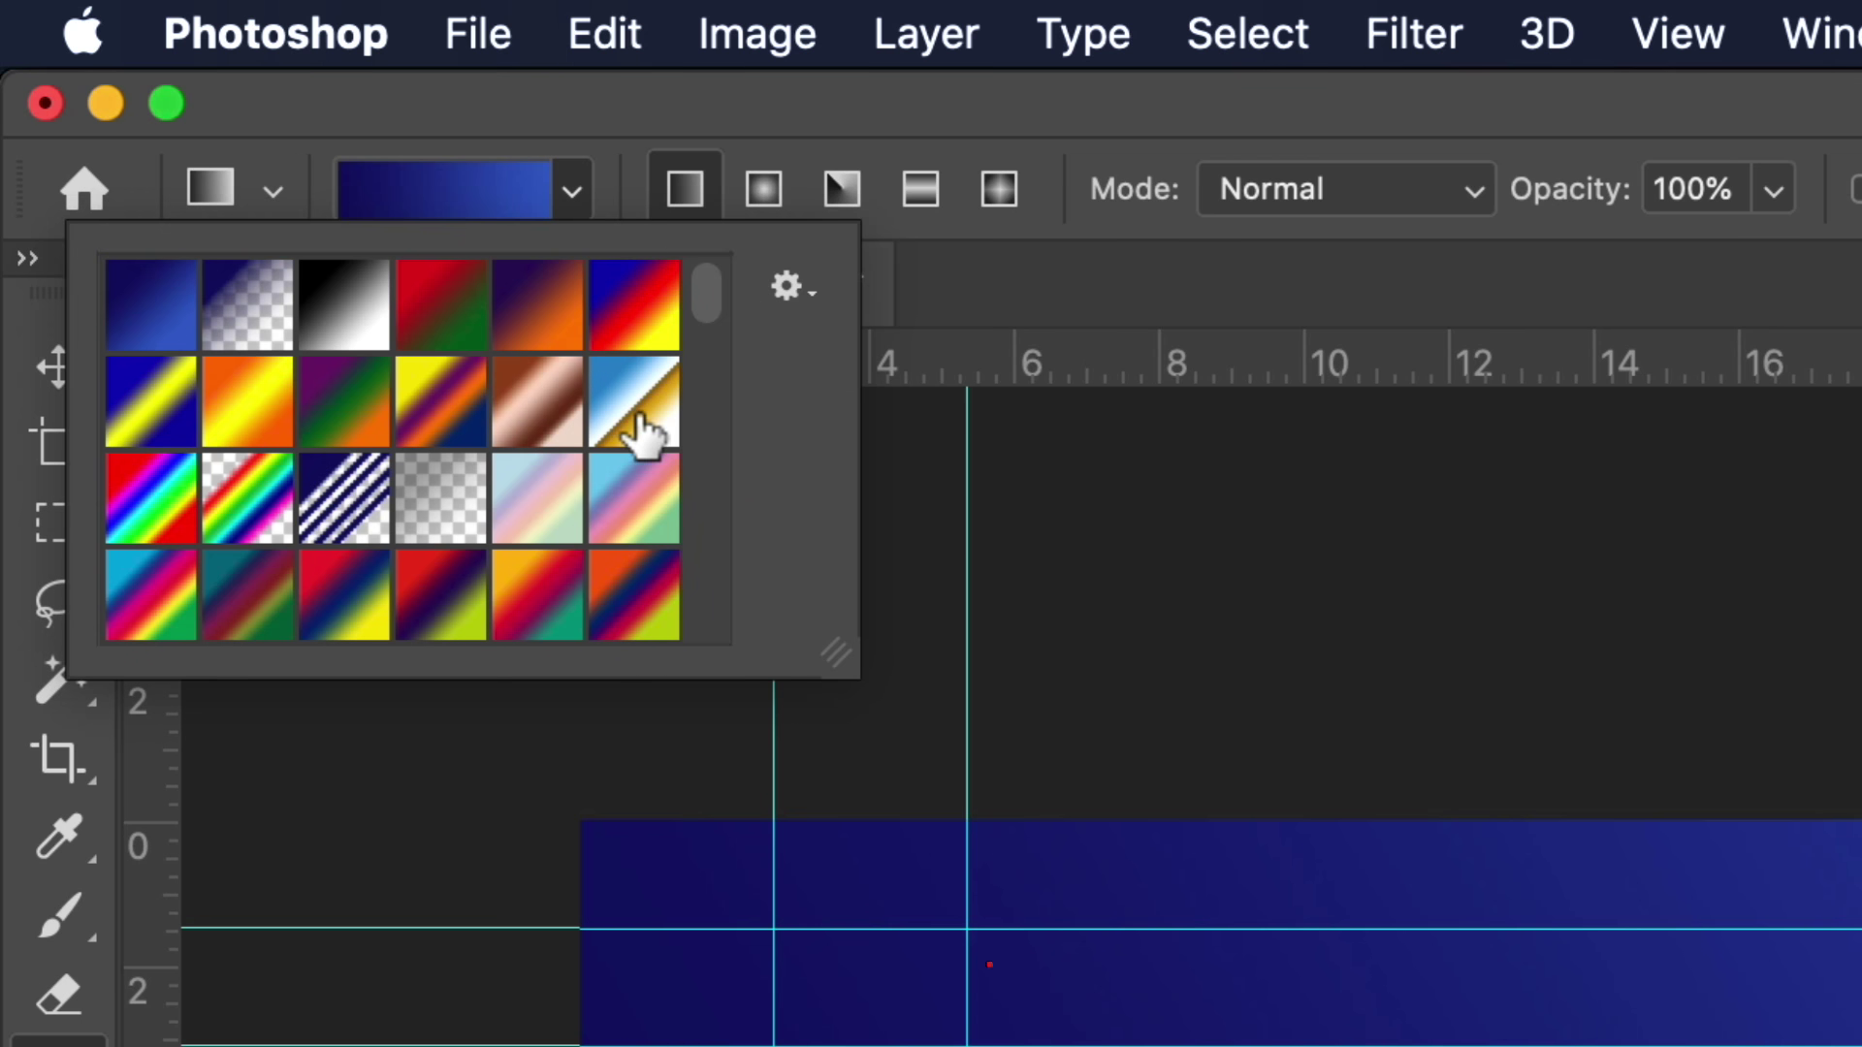
pyautogui.click(630, 395)
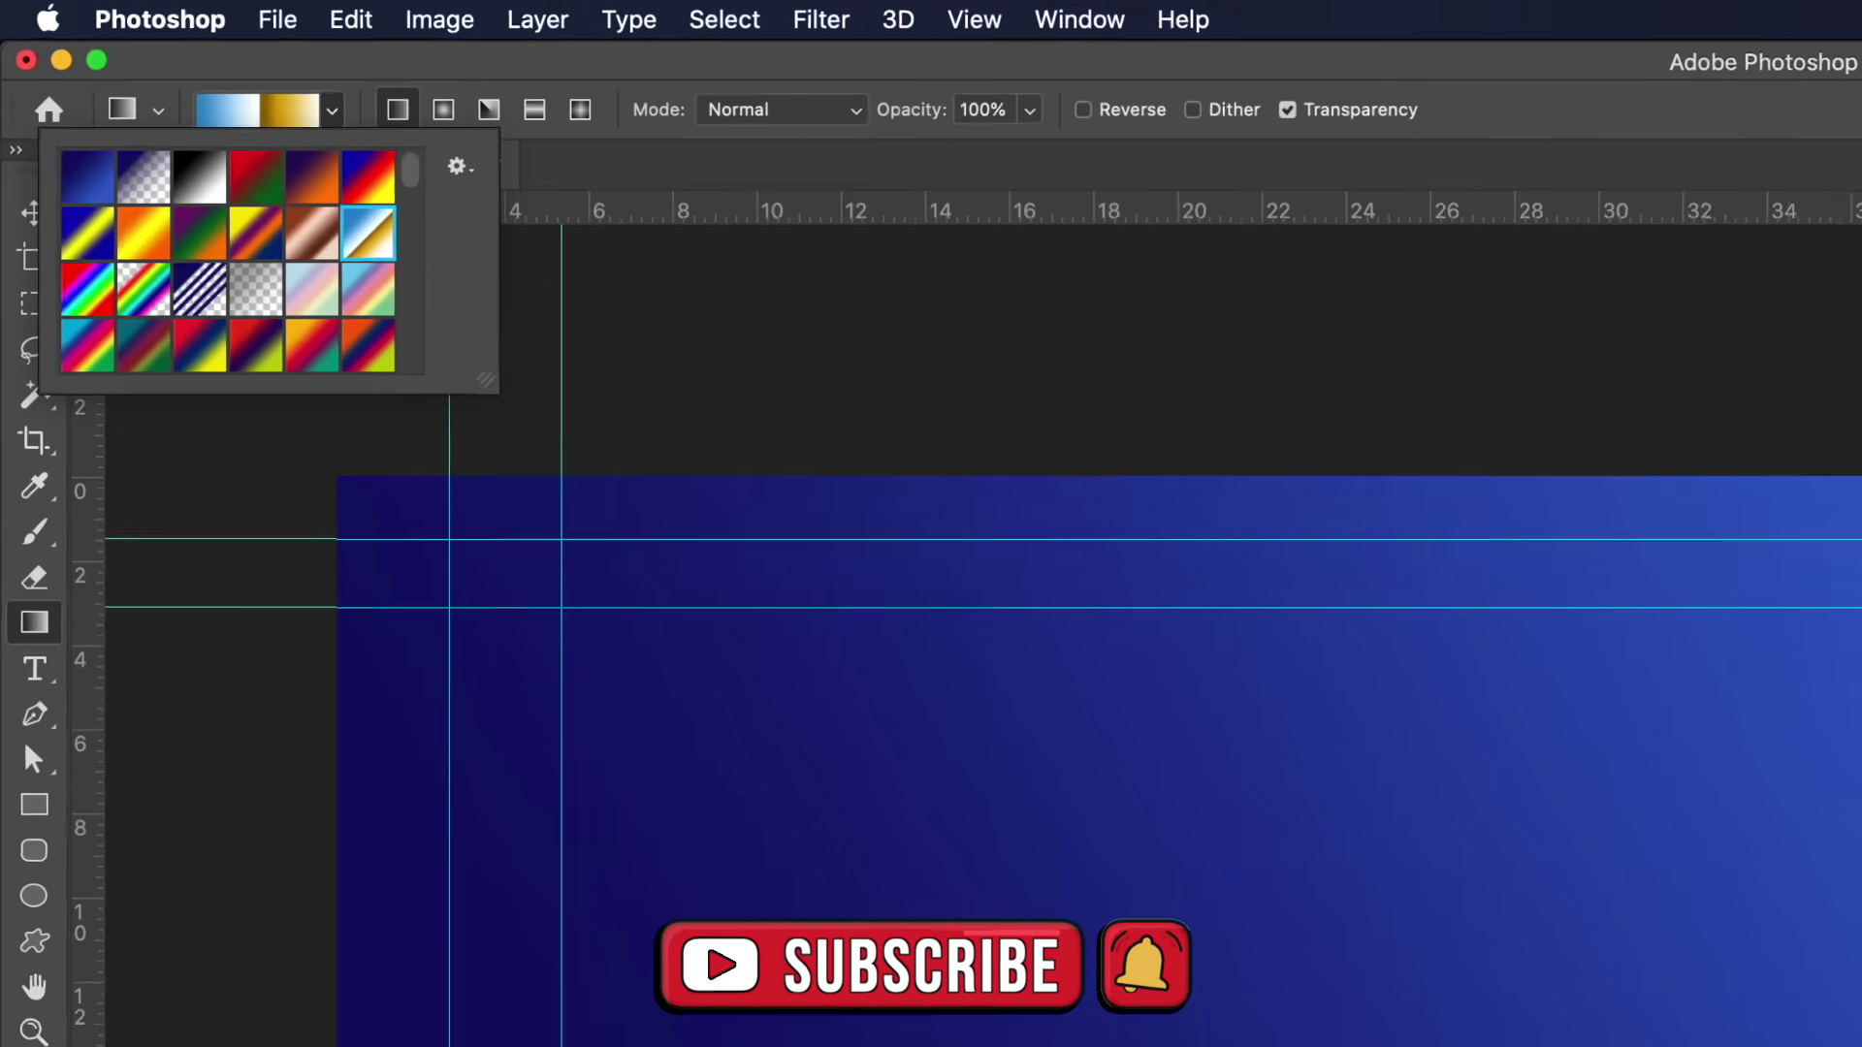
pyautogui.moveTo(270, 835); pyautogui.dragTo(1245, 318)
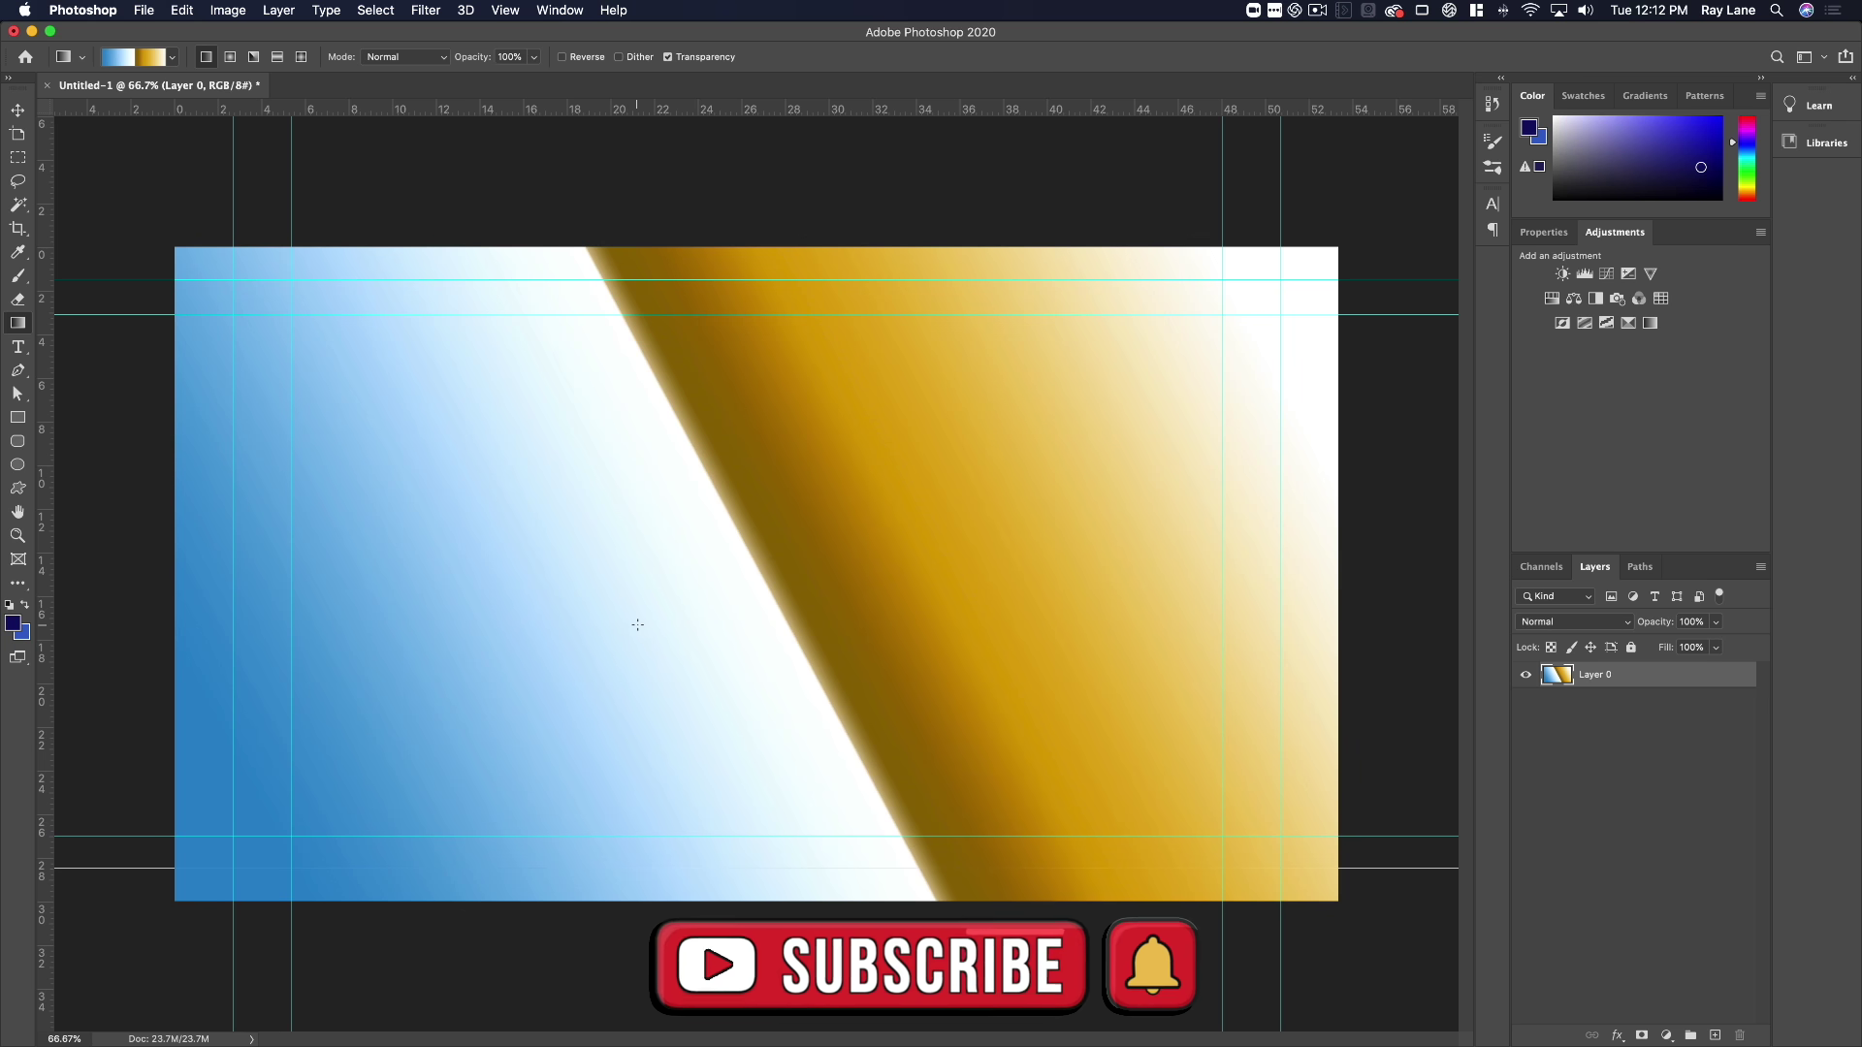
pyautogui.moveTo(747, 333); pyautogui.dragTo(769, 834)
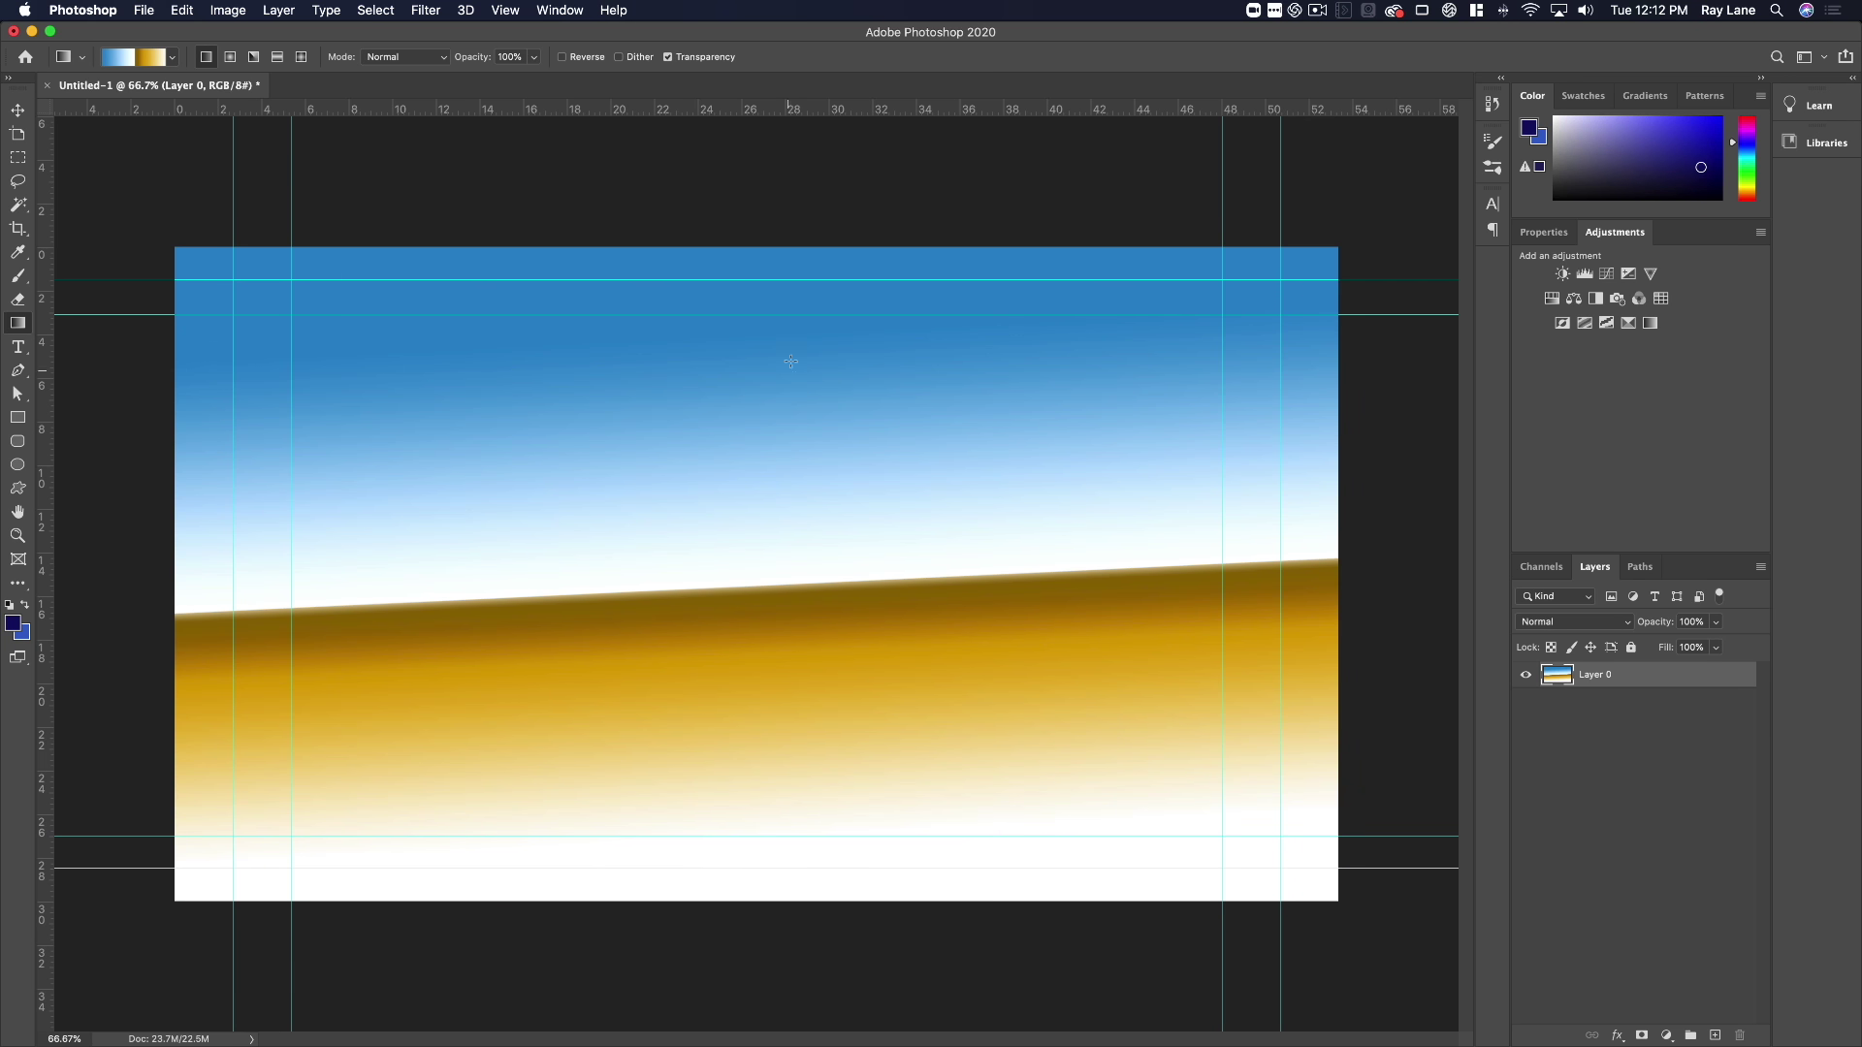
pyautogui.moveTo(798, 271); pyautogui.dragTo(798, 828)
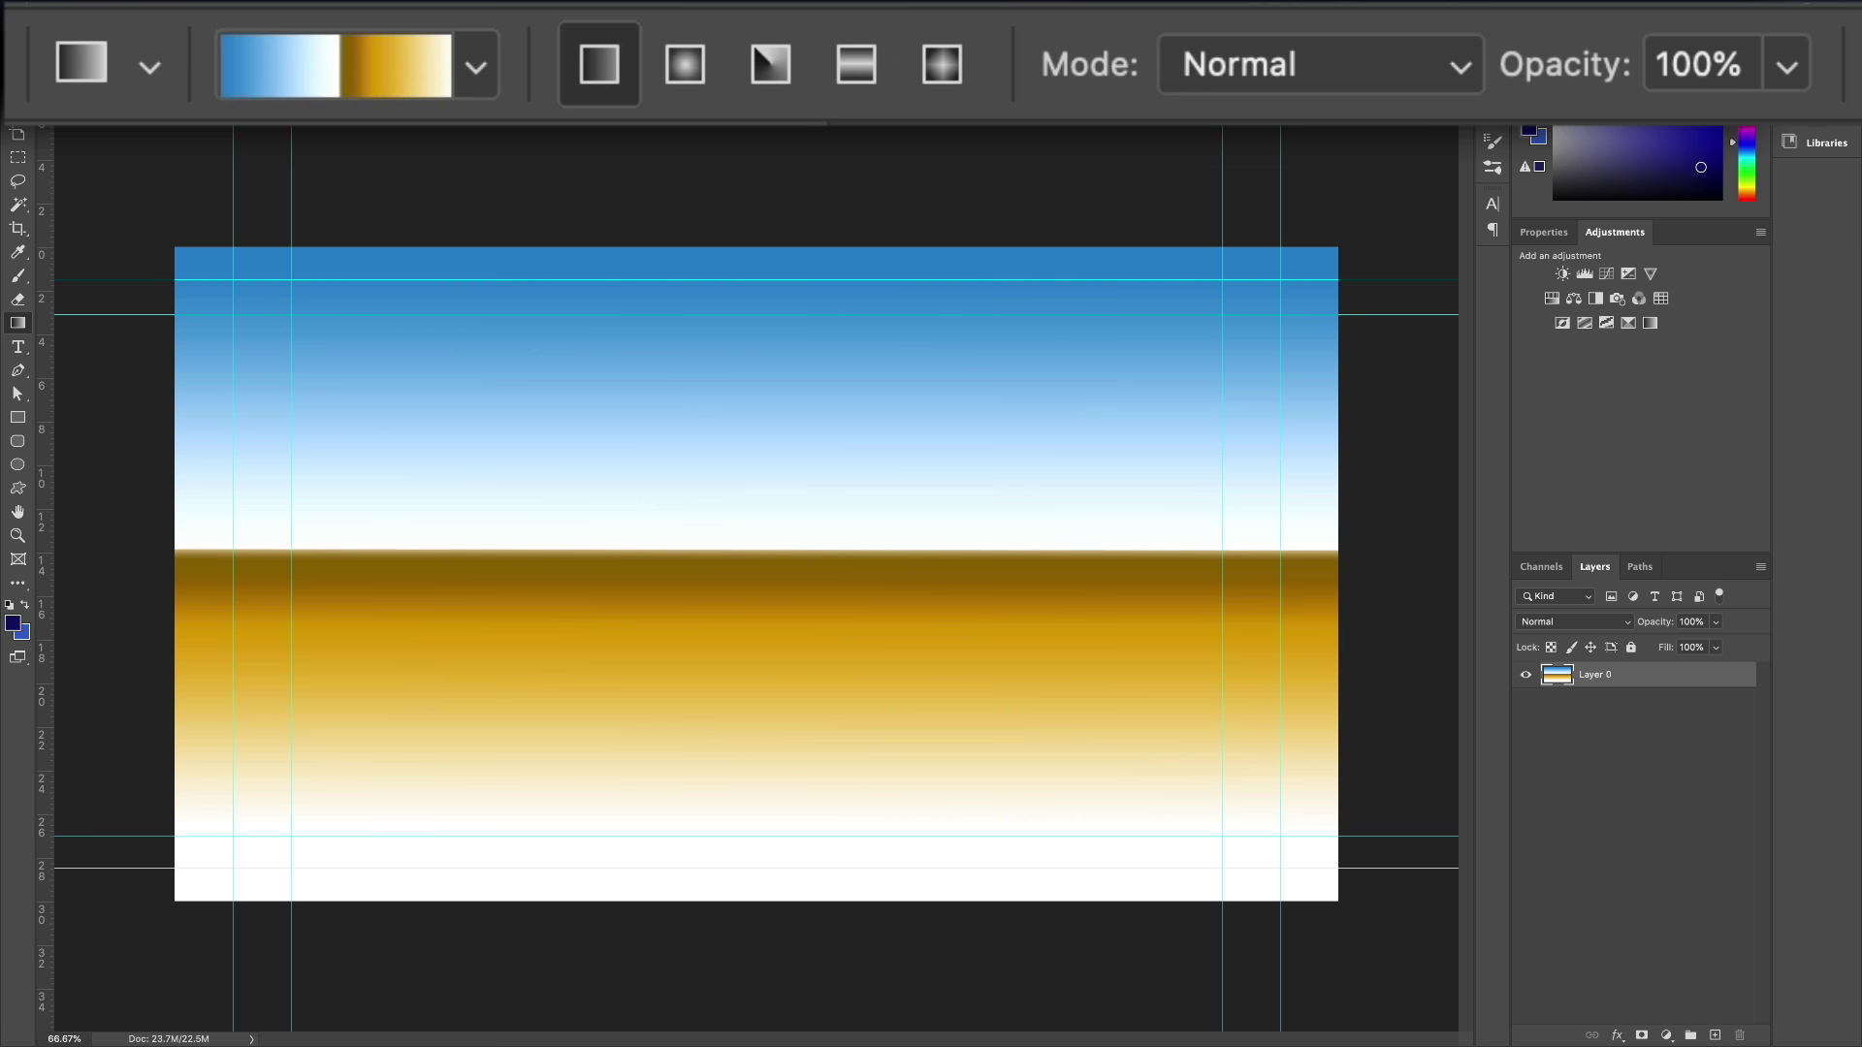
# Step: Refill Layer 0 from the canvas centre outward with a radial gradient, followed by an angle gradient
pyautogui.click(689, 56)
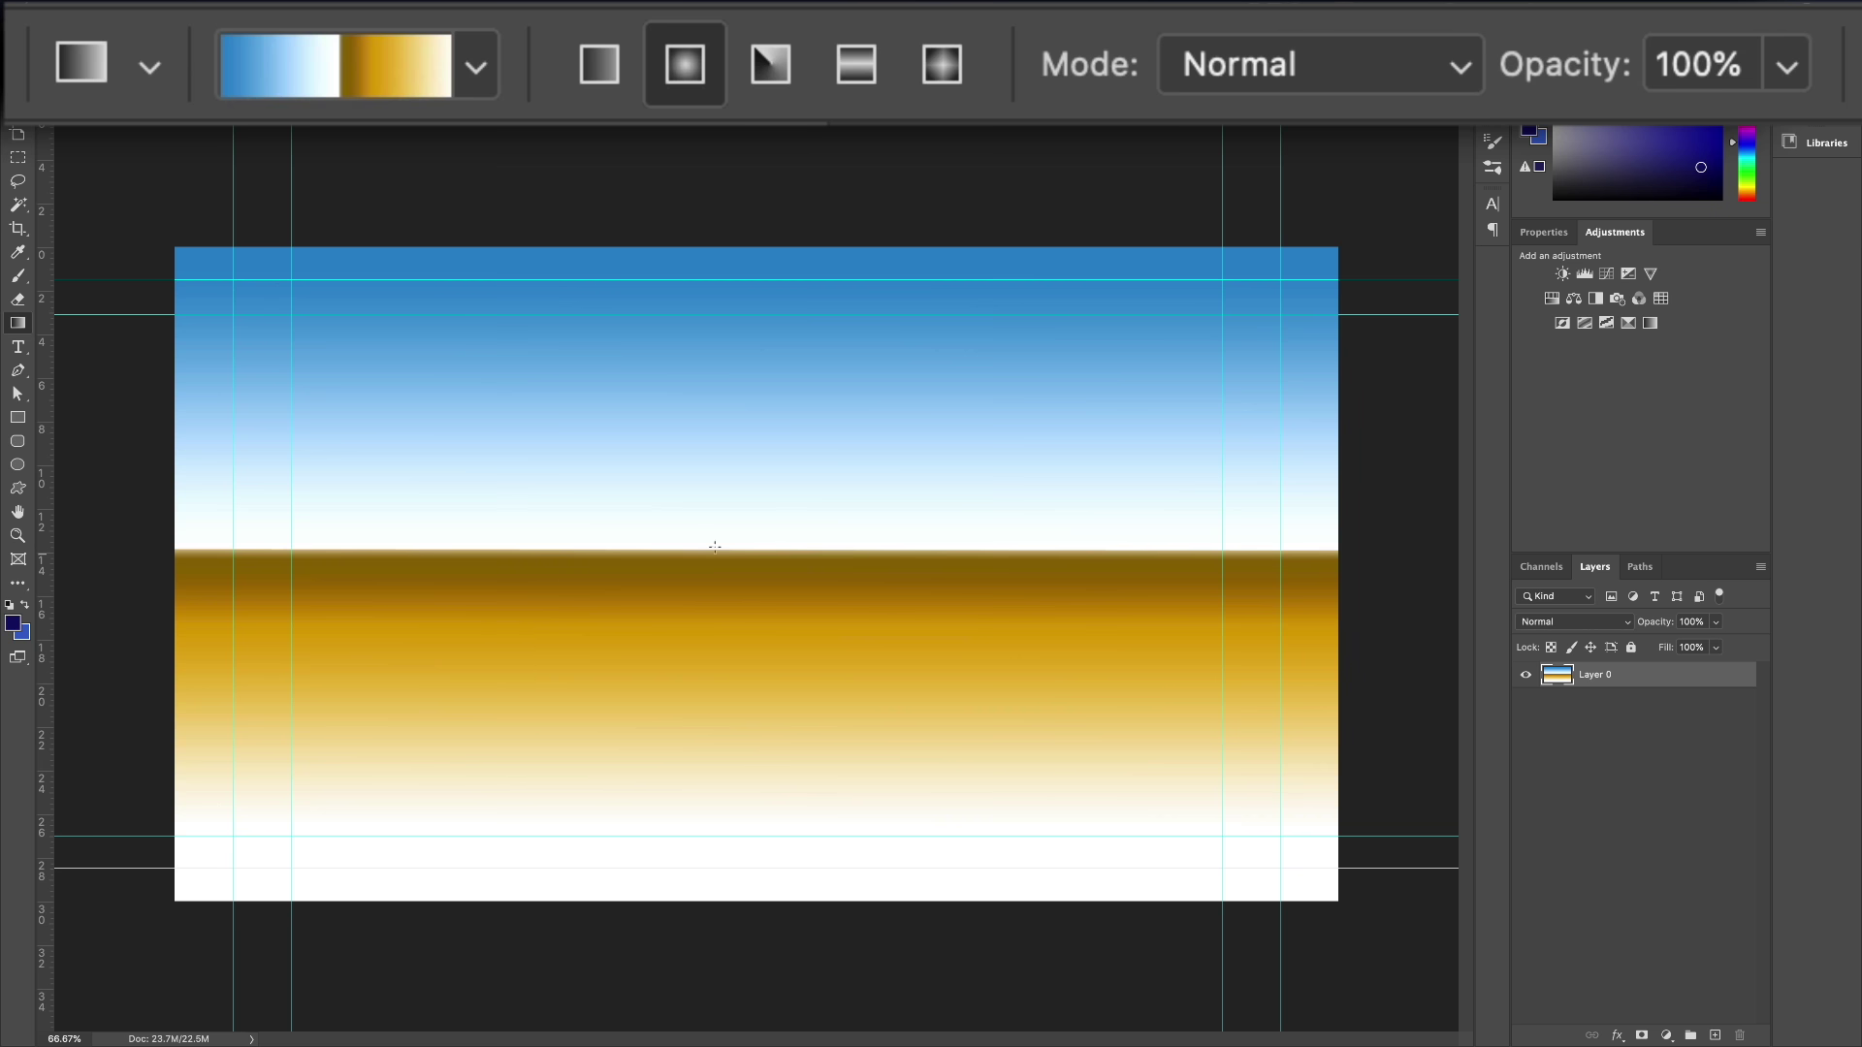
pyautogui.moveTo(749, 575); pyautogui.dragTo(1061, 430)
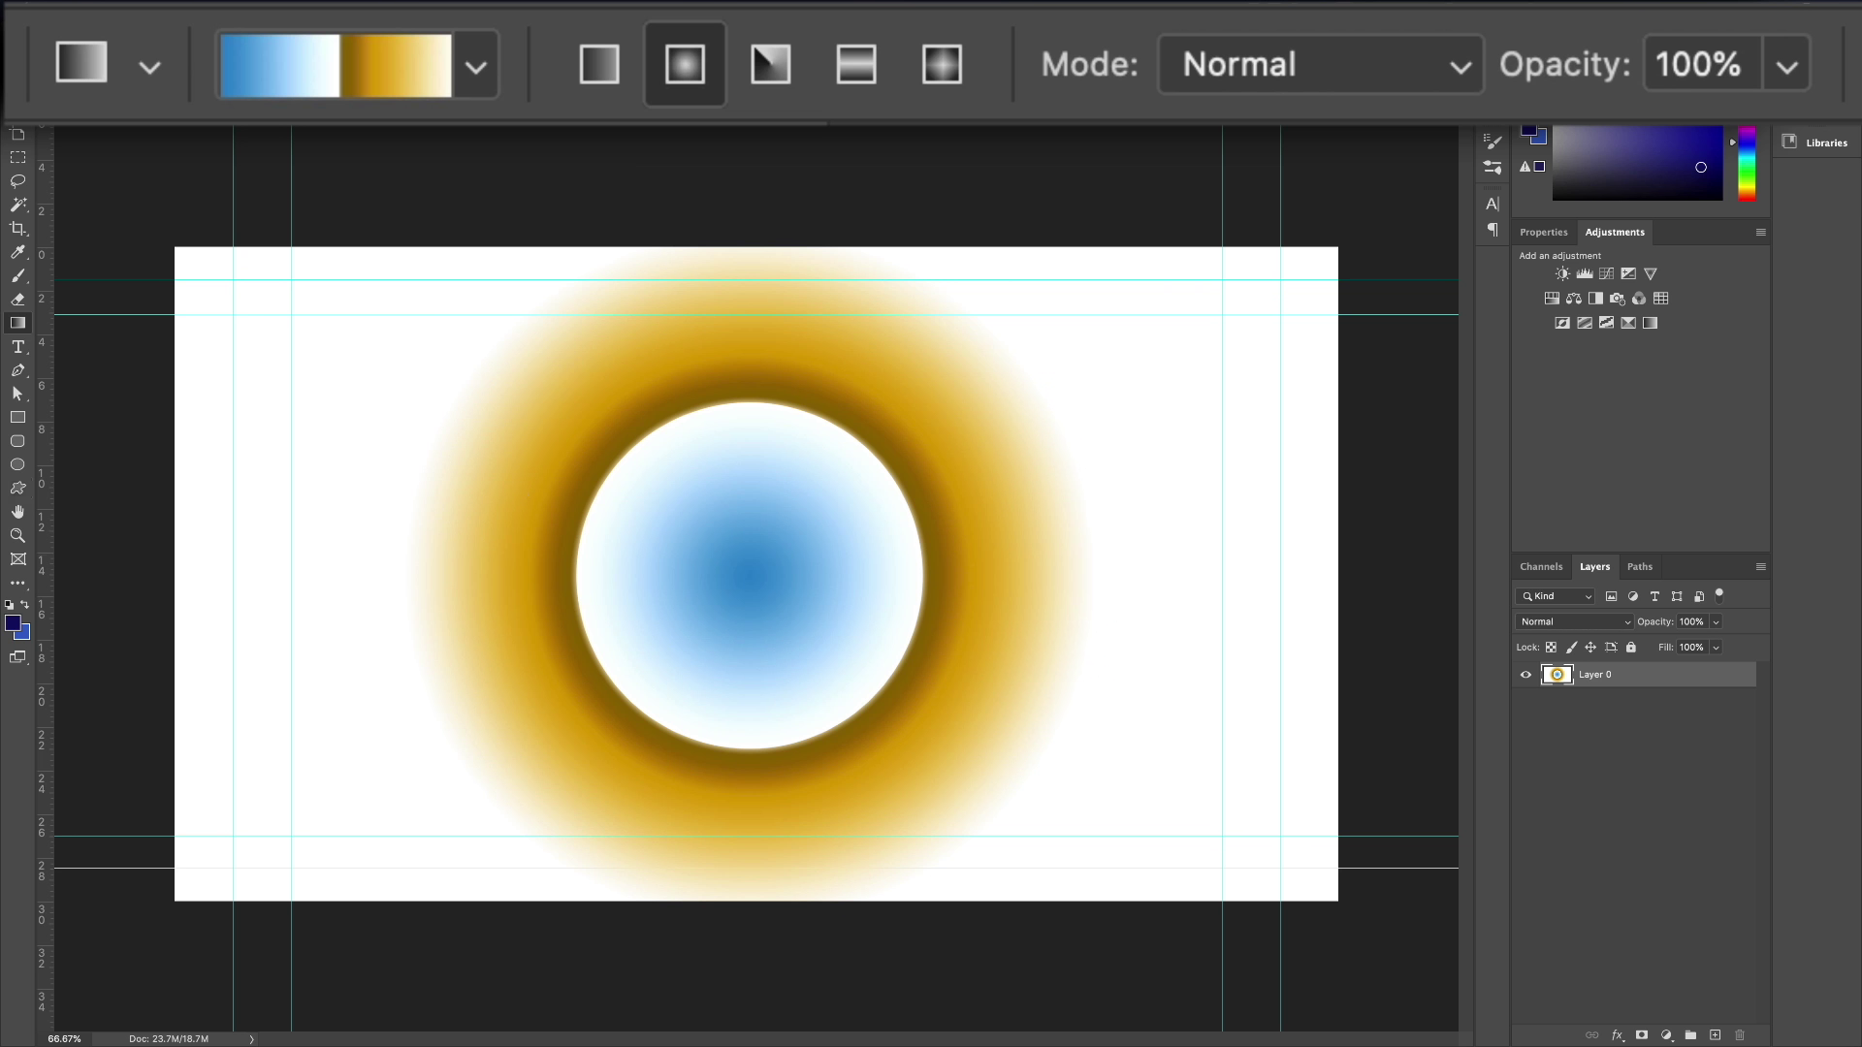
pyautogui.click(771, 65)
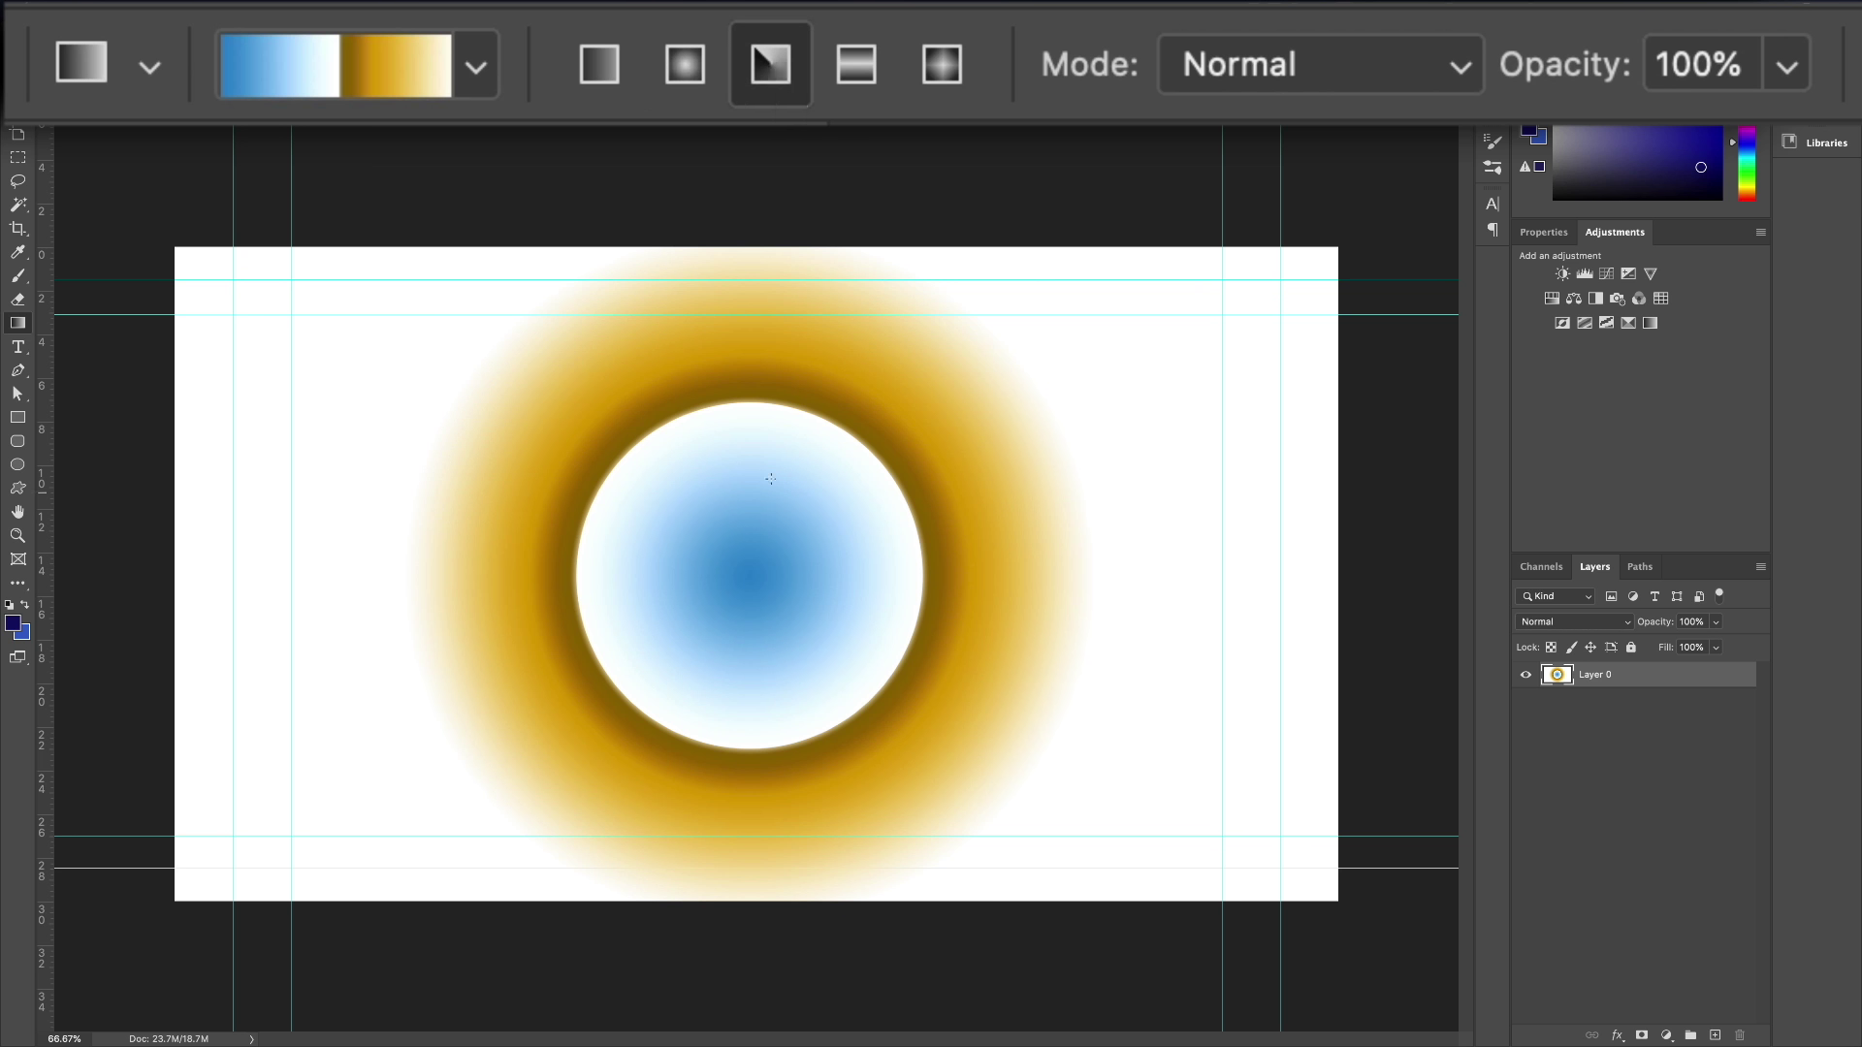
pyautogui.moveTo(761, 562); pyautogui.dragTo(1045, 427)
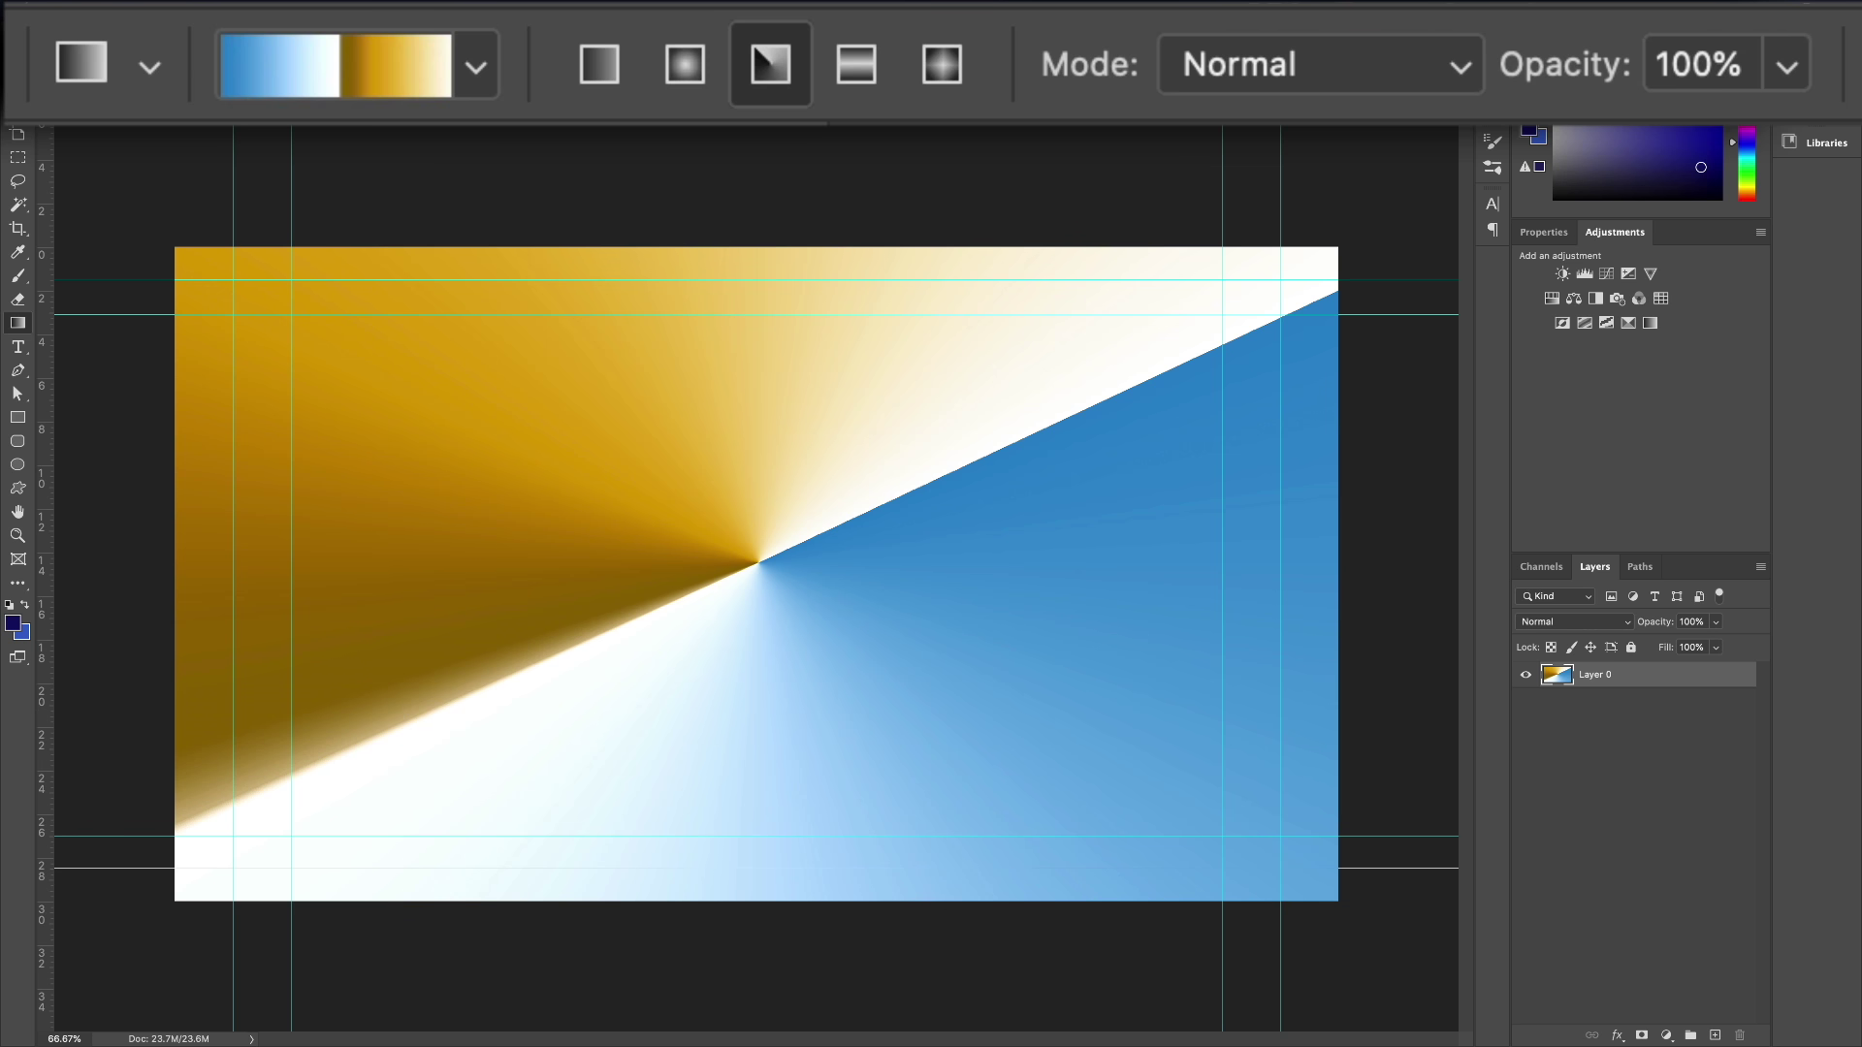
# Step: Refill Layer 0 with a vertical reflected gradient, followed by diamond gradients, the last one pulled horizontally from near the canvas centre
pyautogui.click(859, 78)
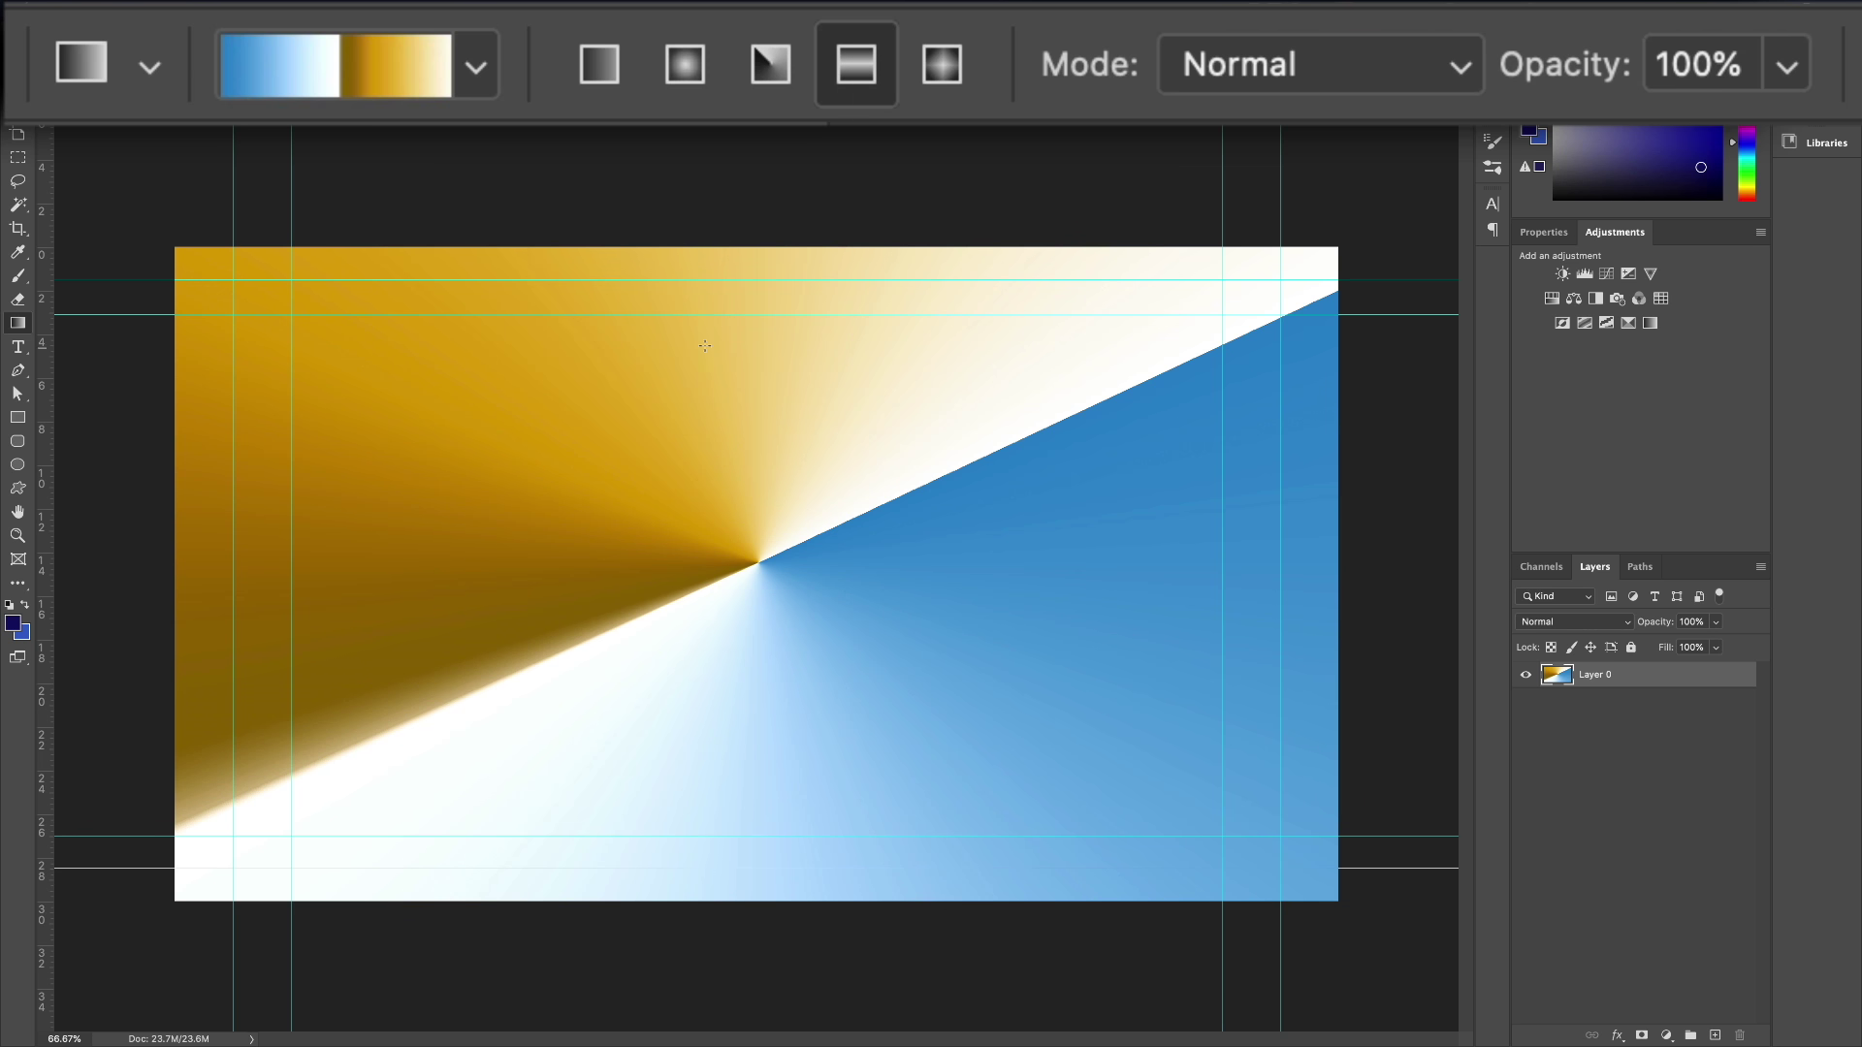
pyautogui.moveTo(743, 501); pyautogui.dragTo(747, 819)
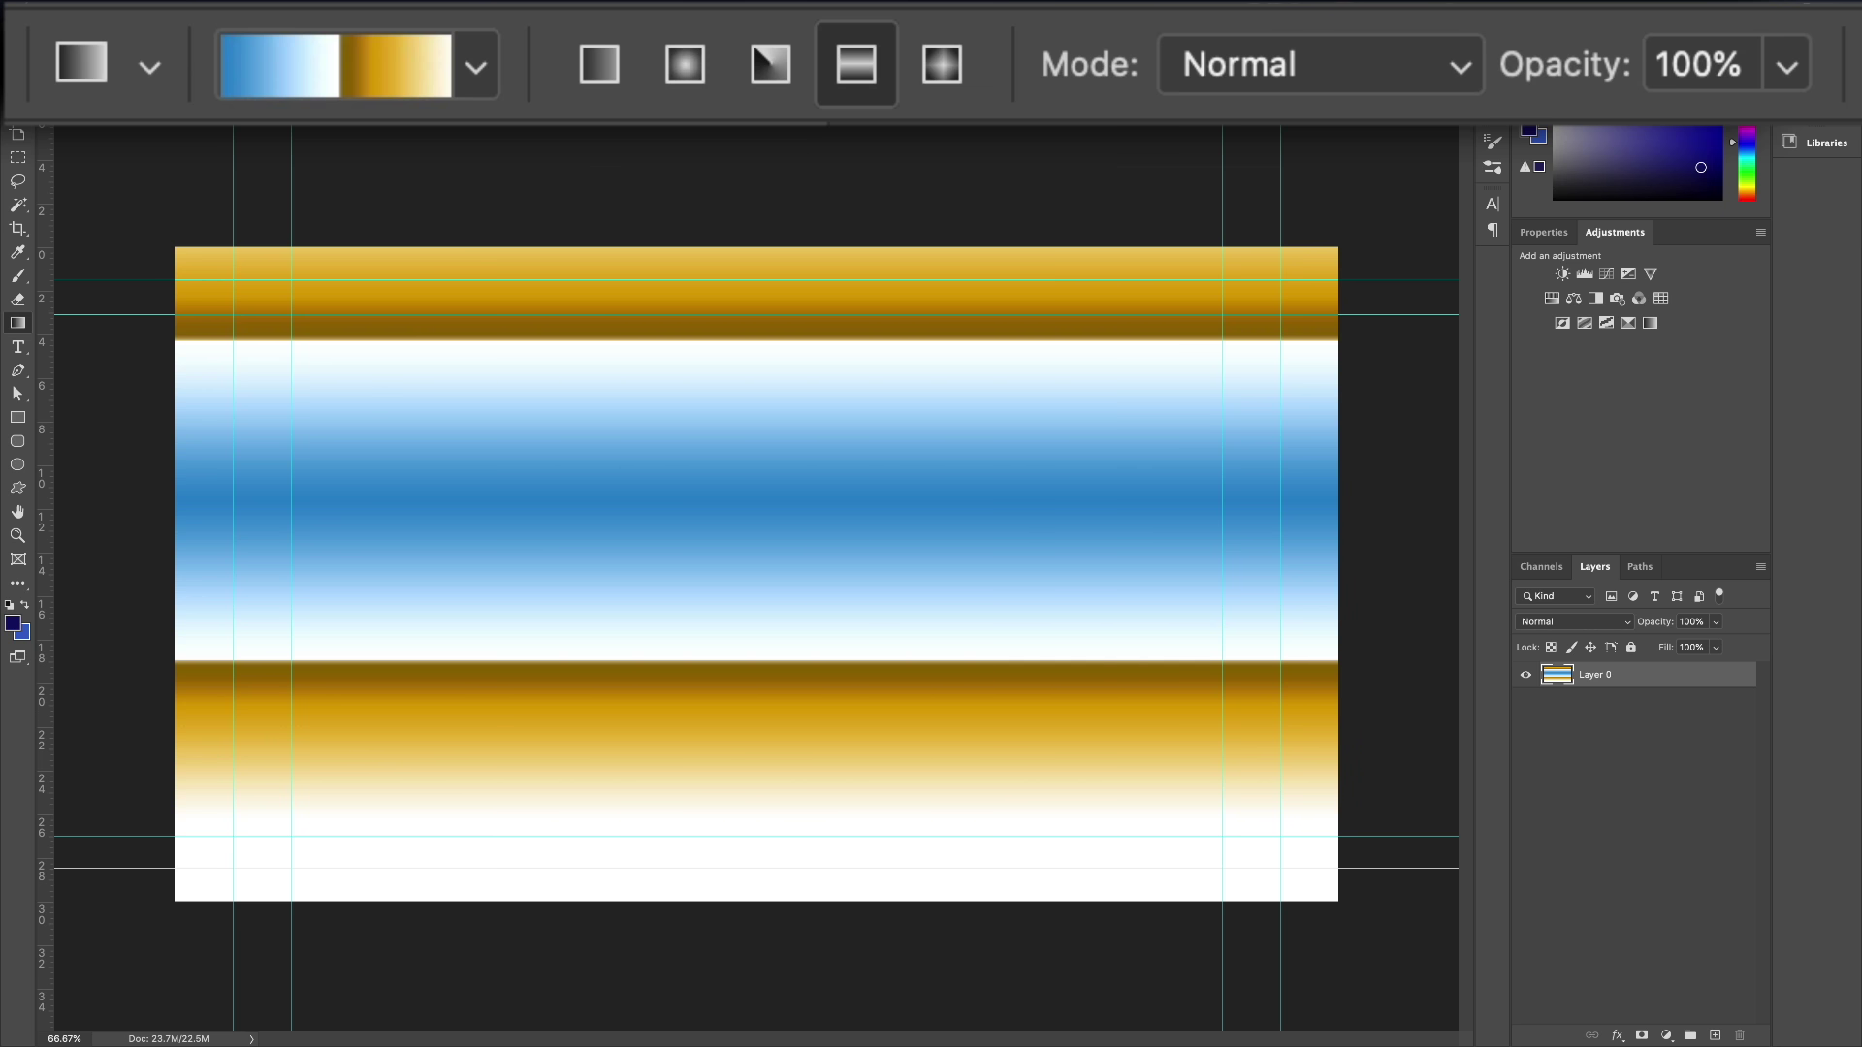
pyautogui.click(964, 79)
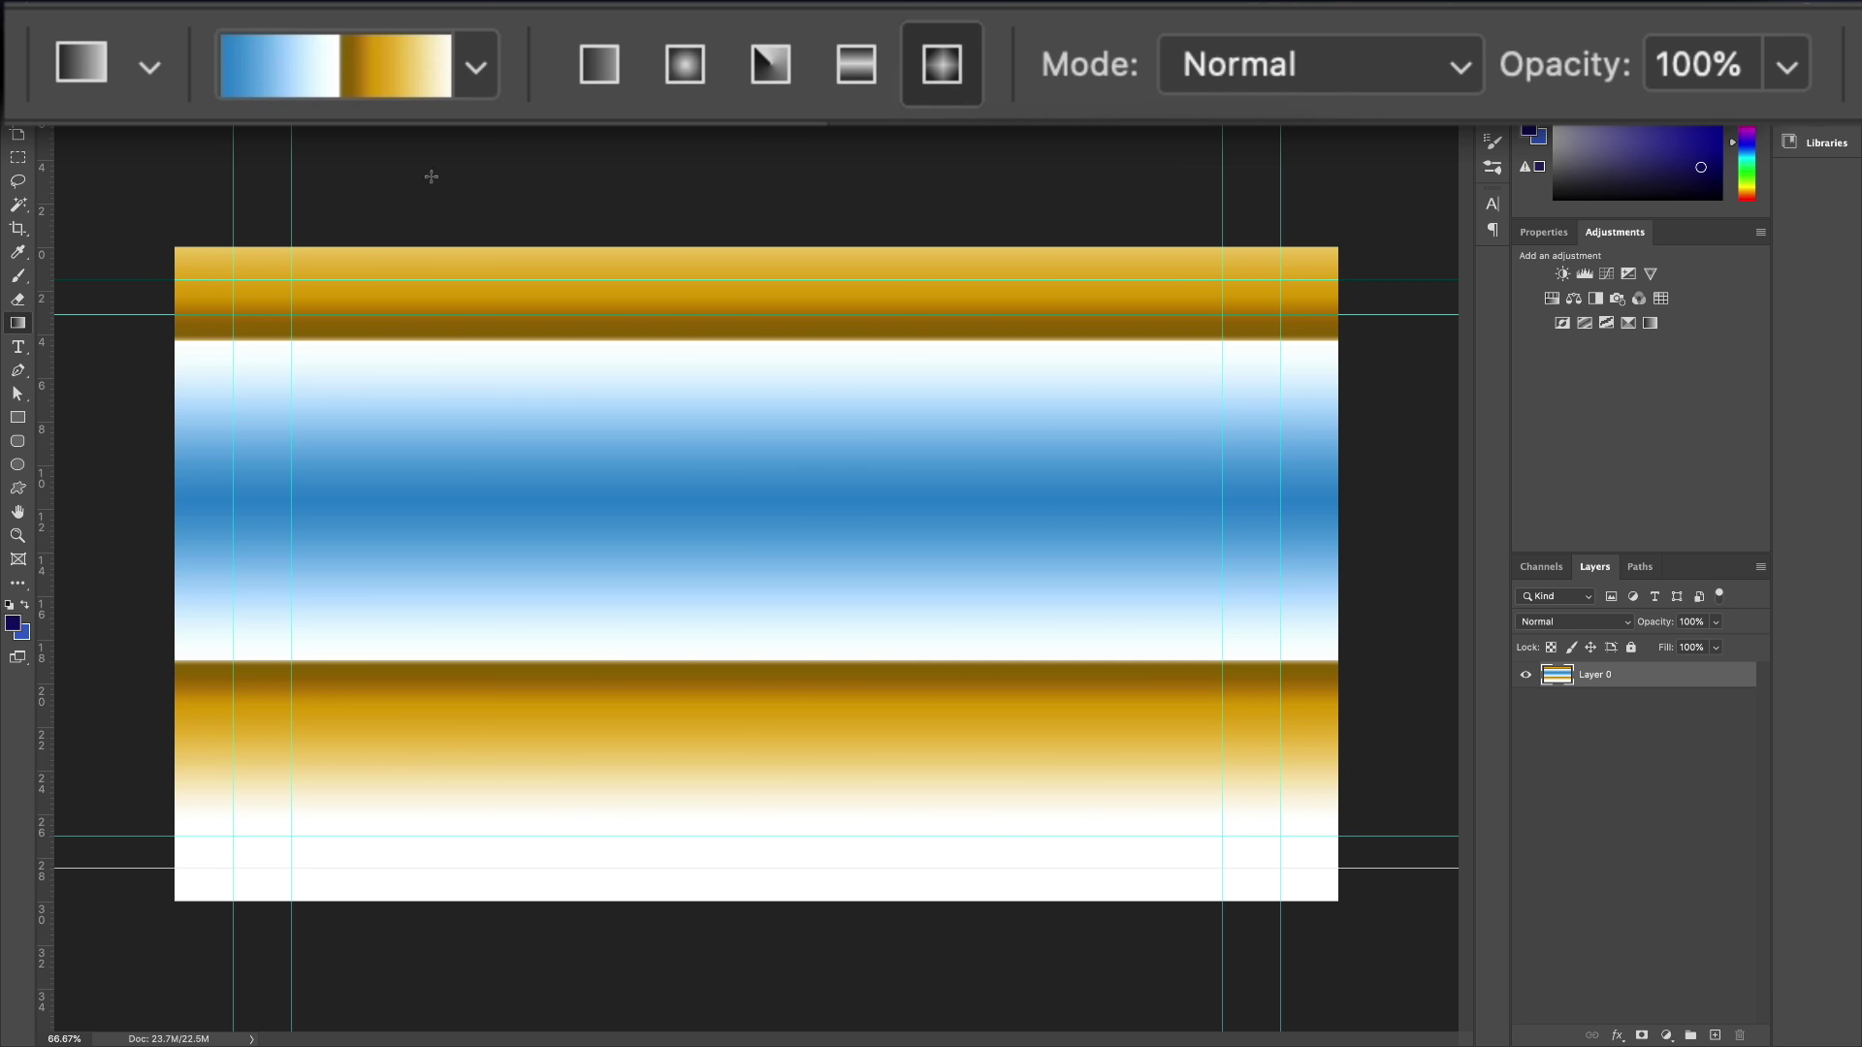
pyautogui.moveTo(740, 549); pyautogui.dragTo(1103, 390)
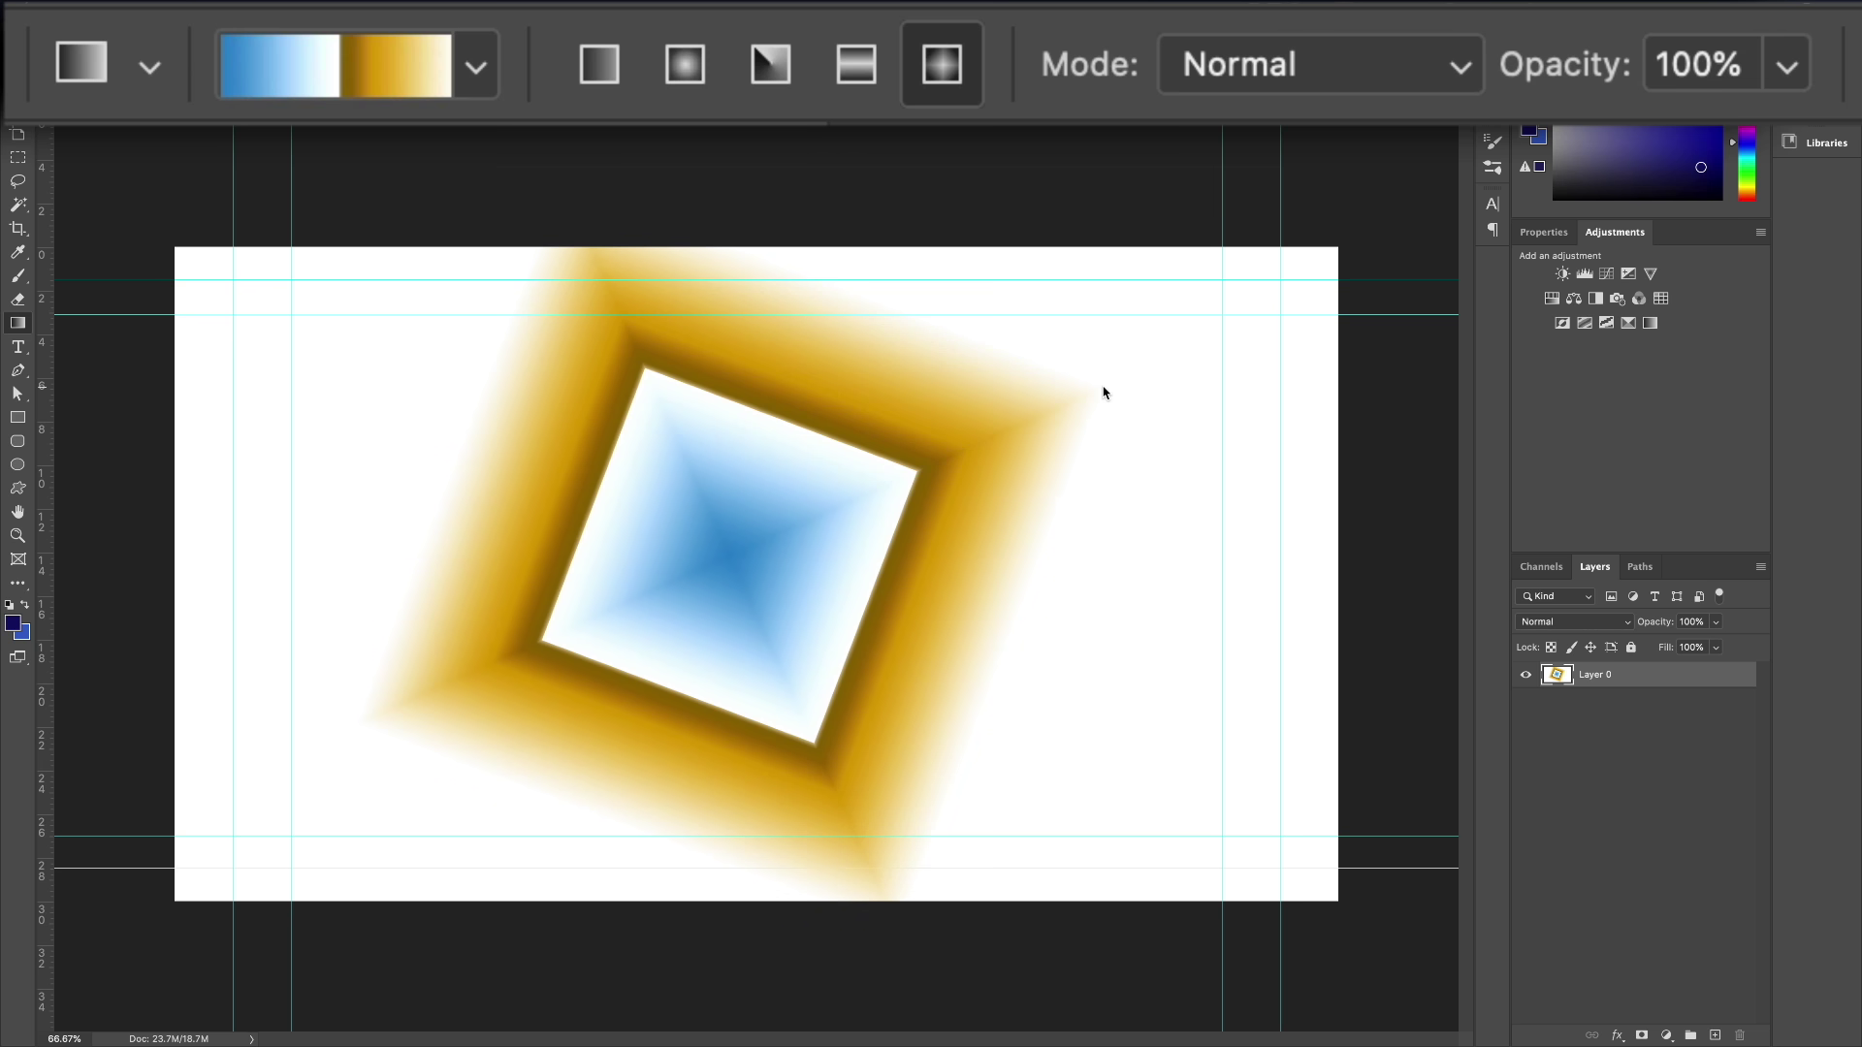
pyautogui.moveTo(803, 570); pyautogui.dragTo(1099, 570)
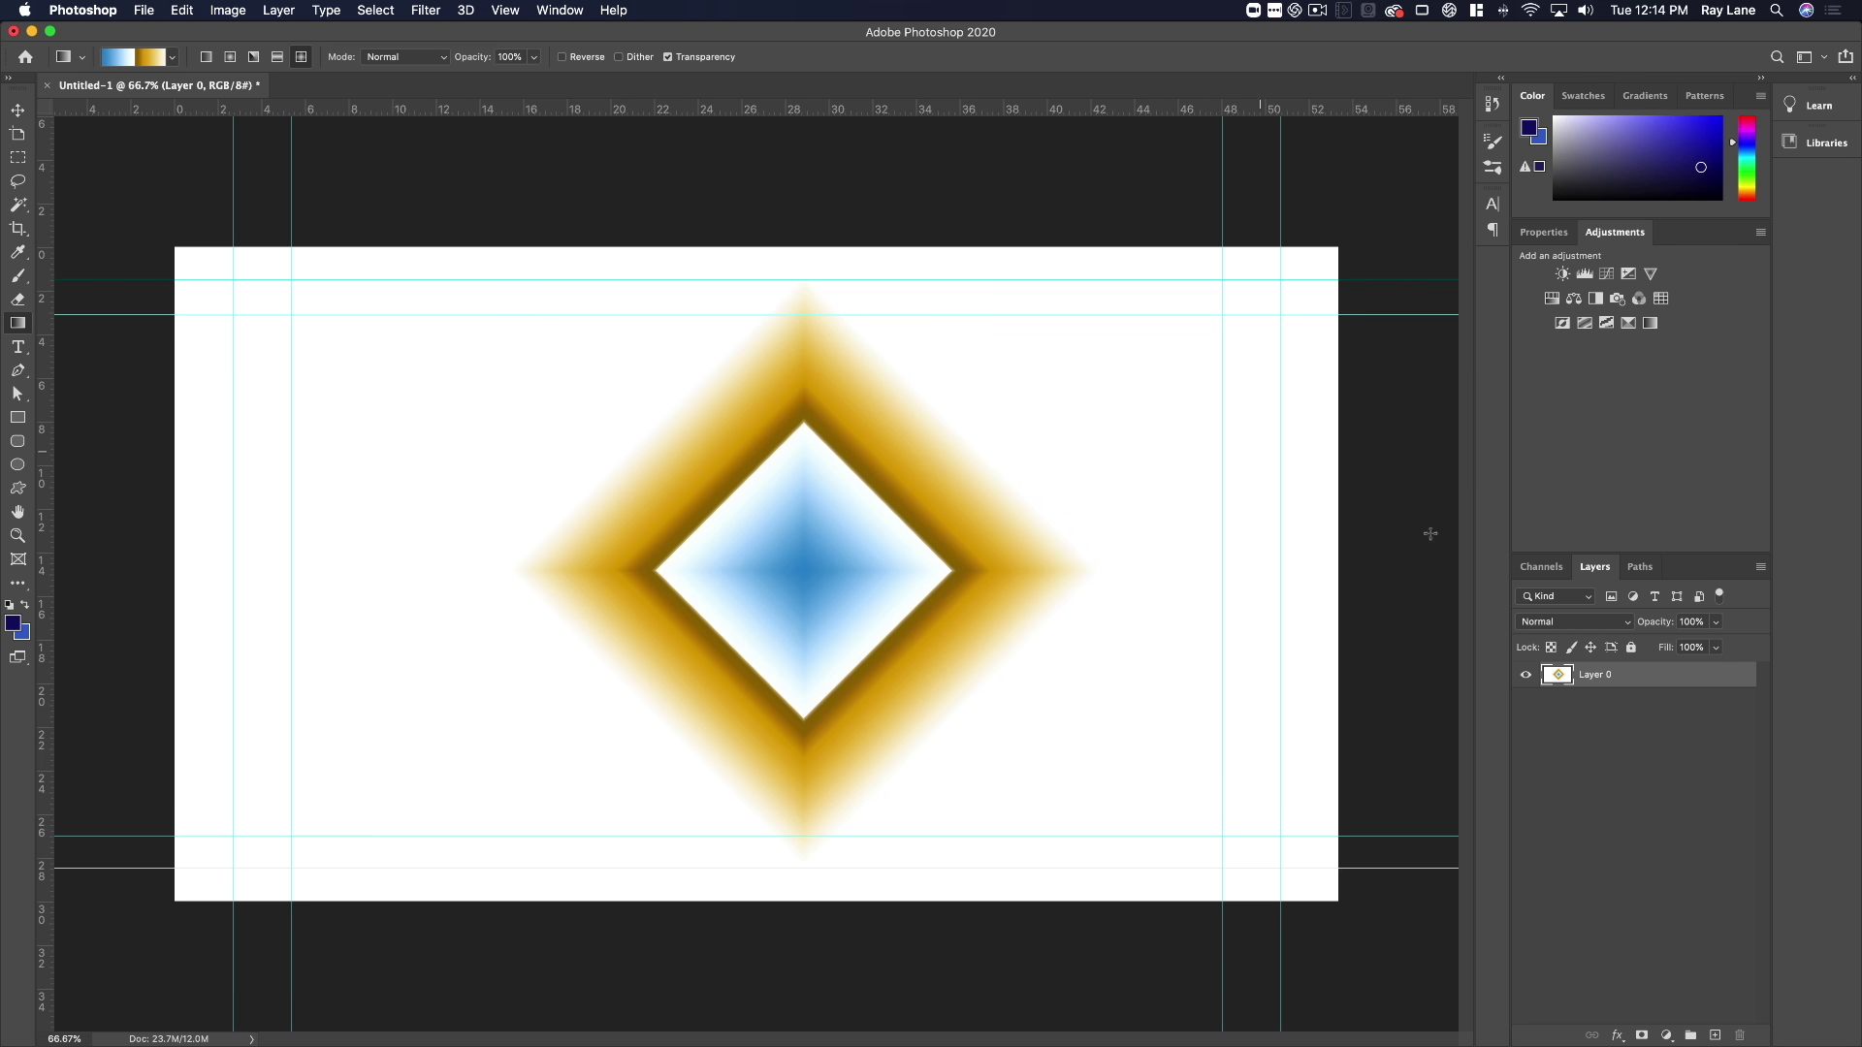
# Step: Add a new empty layer and delete the gradient-filled Layer 0
pyautogui.moveTo(1668, 679); pyautogui.dragTo(1713, 979)
pyautogui.click(1715, 1035)
pyautogui.moveTo(1649, 707); pyautogui.dragTo(1733, 1034)
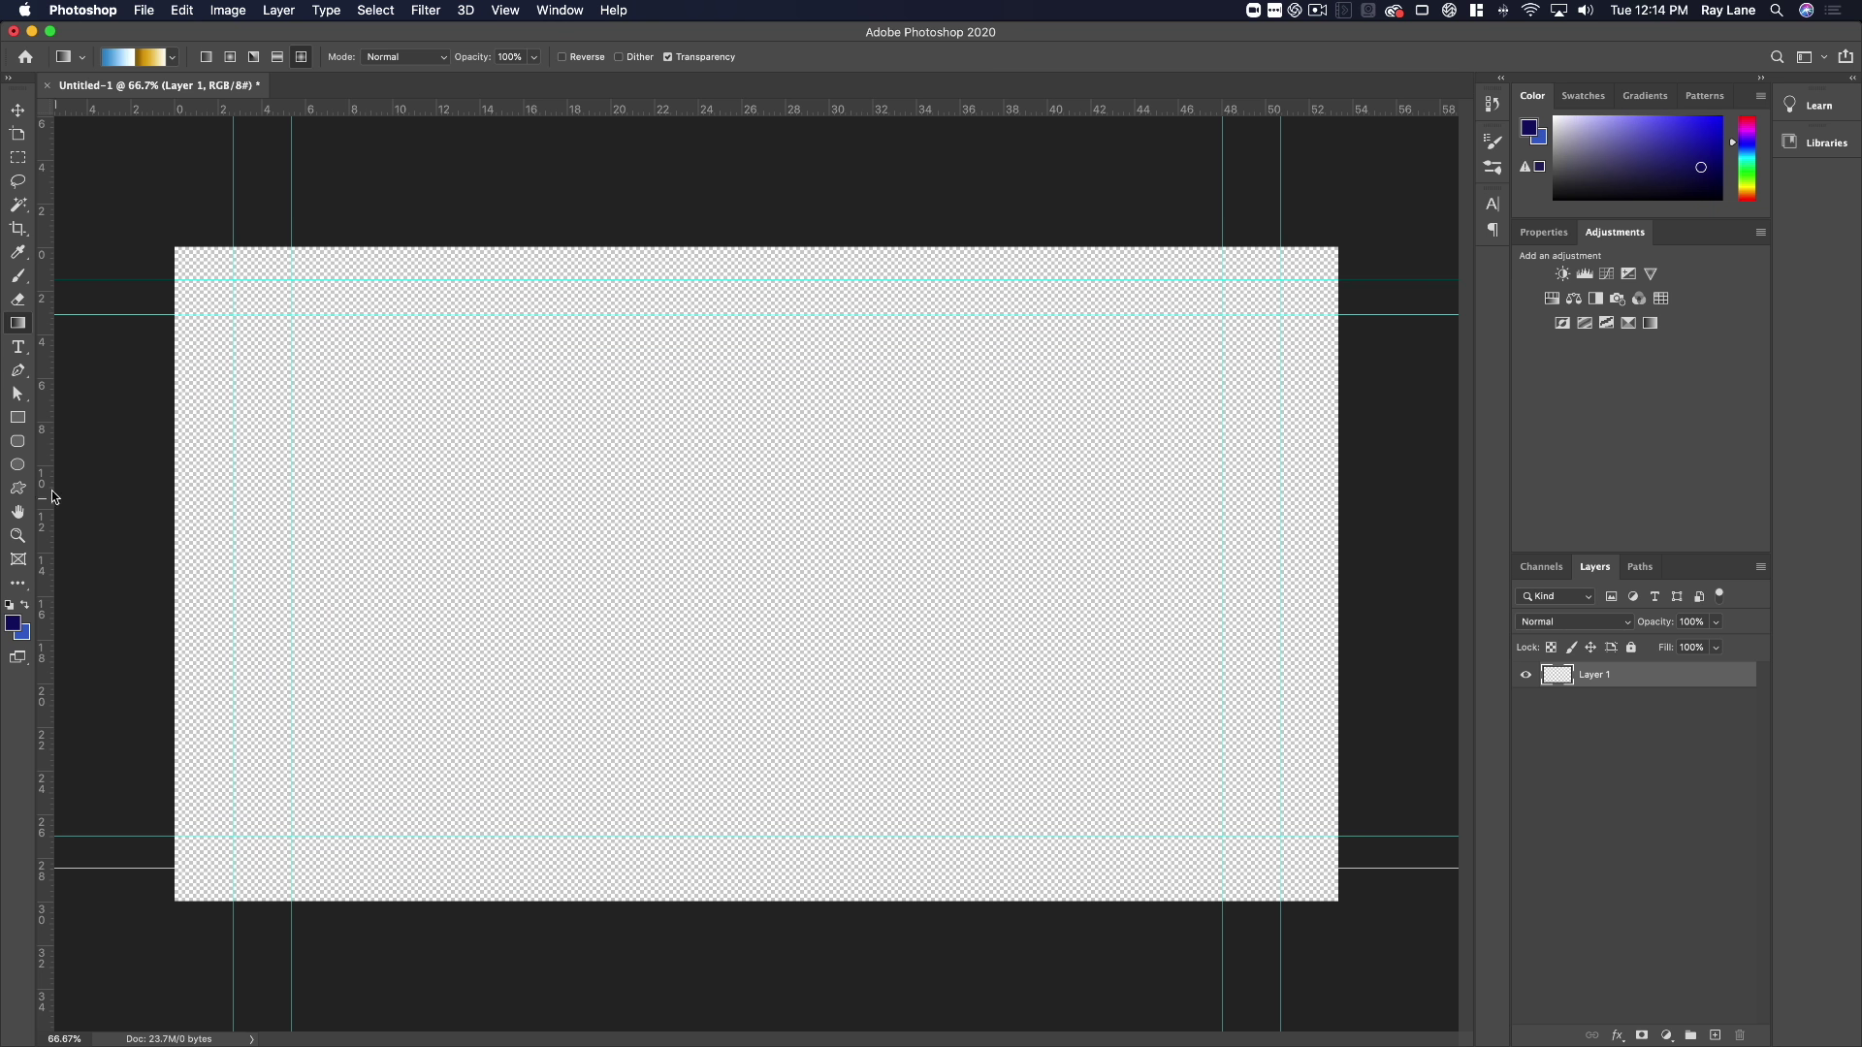
# Step: Draw a dark-blue pixel rectangle on Layer 1 and move it near the middle of the canvas
pyautogui.click(19, 419)
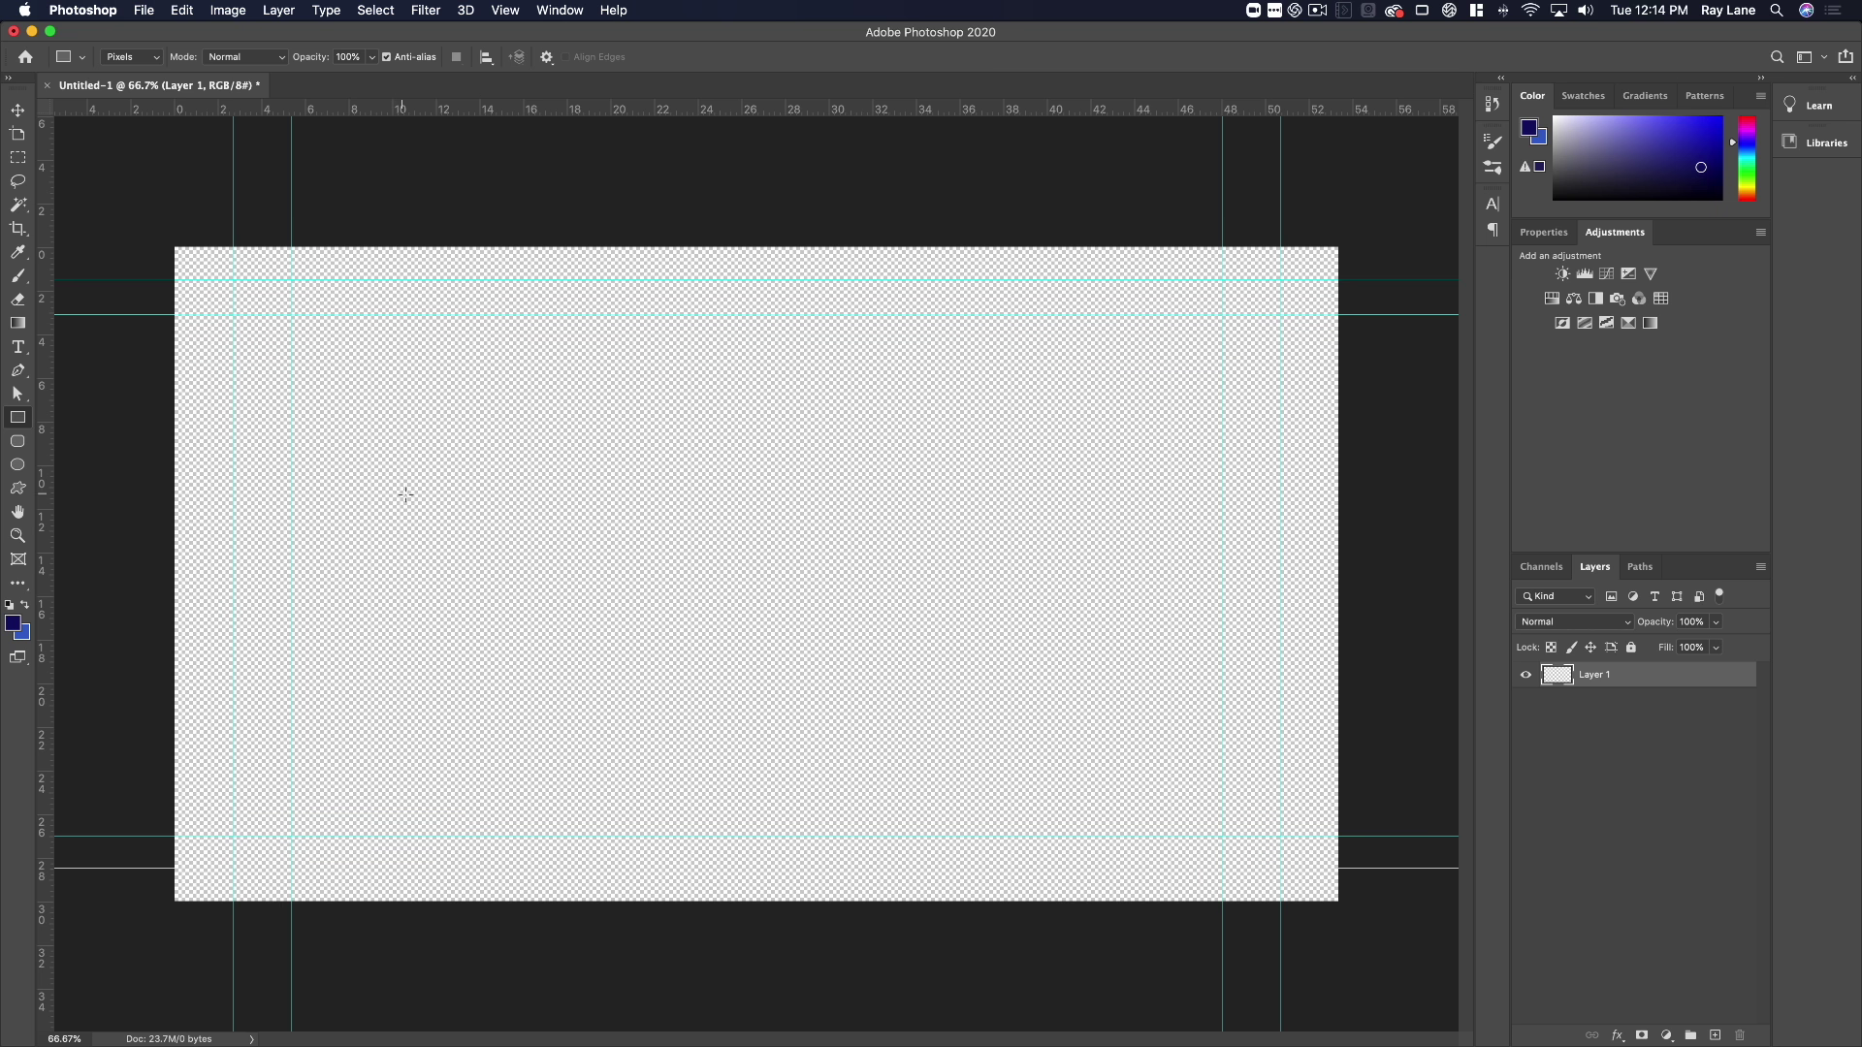
pyautogui.moveTo(433, 415); pyautogui.dragTo(890, 640)
pyautogui.click(18, 110)
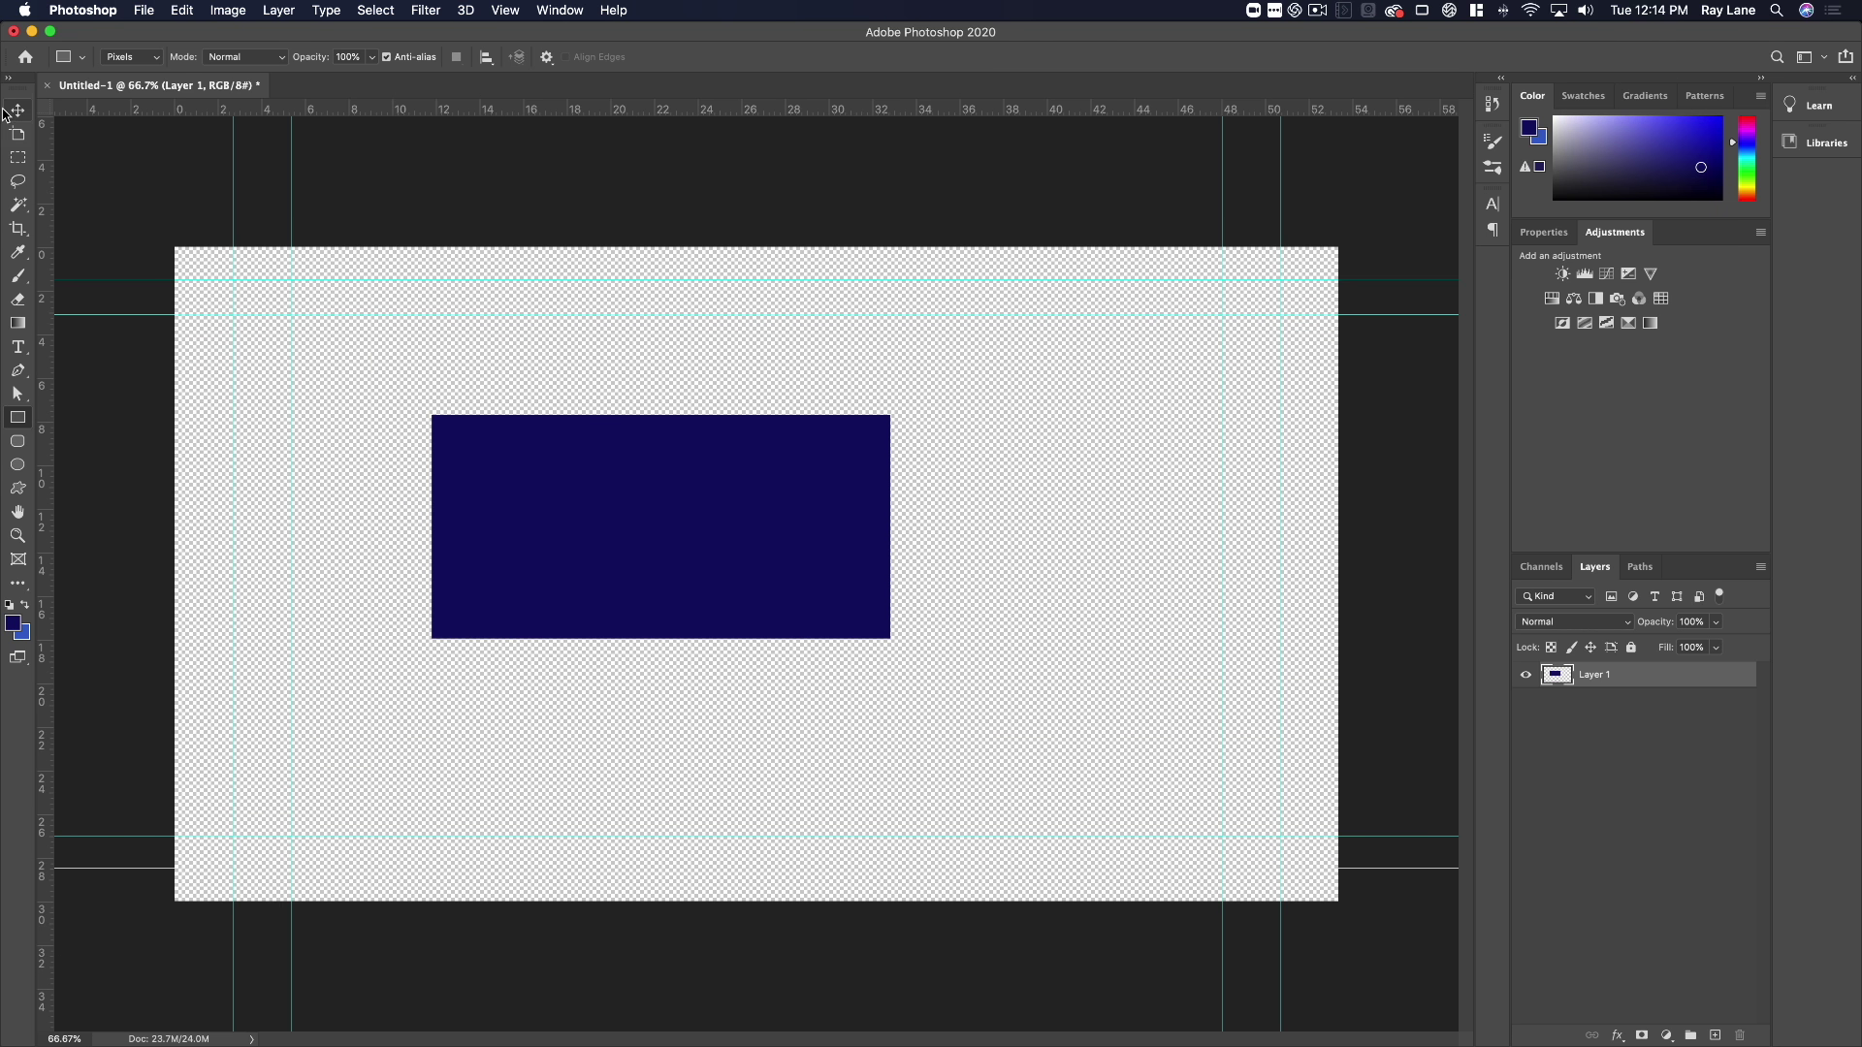
pyautogui.moveTo(794, 579); pyautogui.dragTo(870, 579)
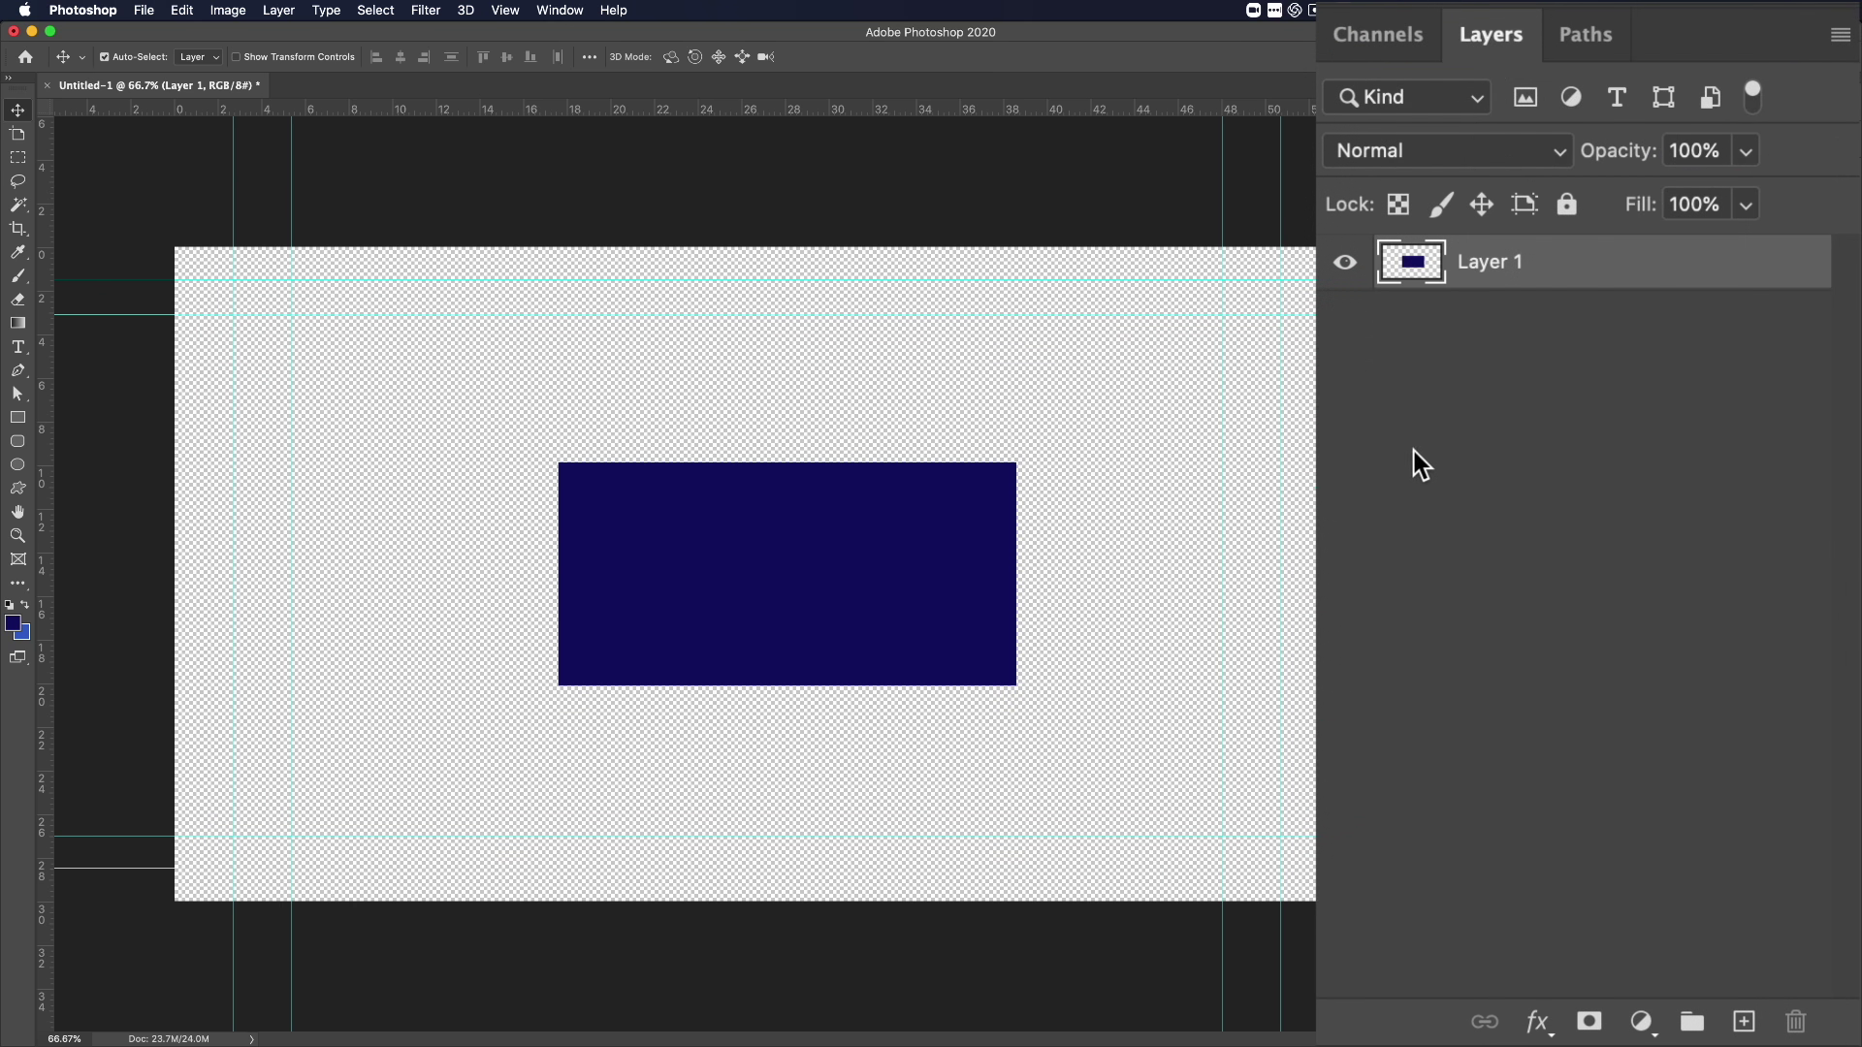
# Step: Load the rectangle on Layer 1 as a selection and fill it with the diamond gradient from lower left to upper right
pyautogui.keyDown('super'); pyautogui.click(1412, 274); pyautogui.keyUp('super')
pyautogui.click(25, 331)
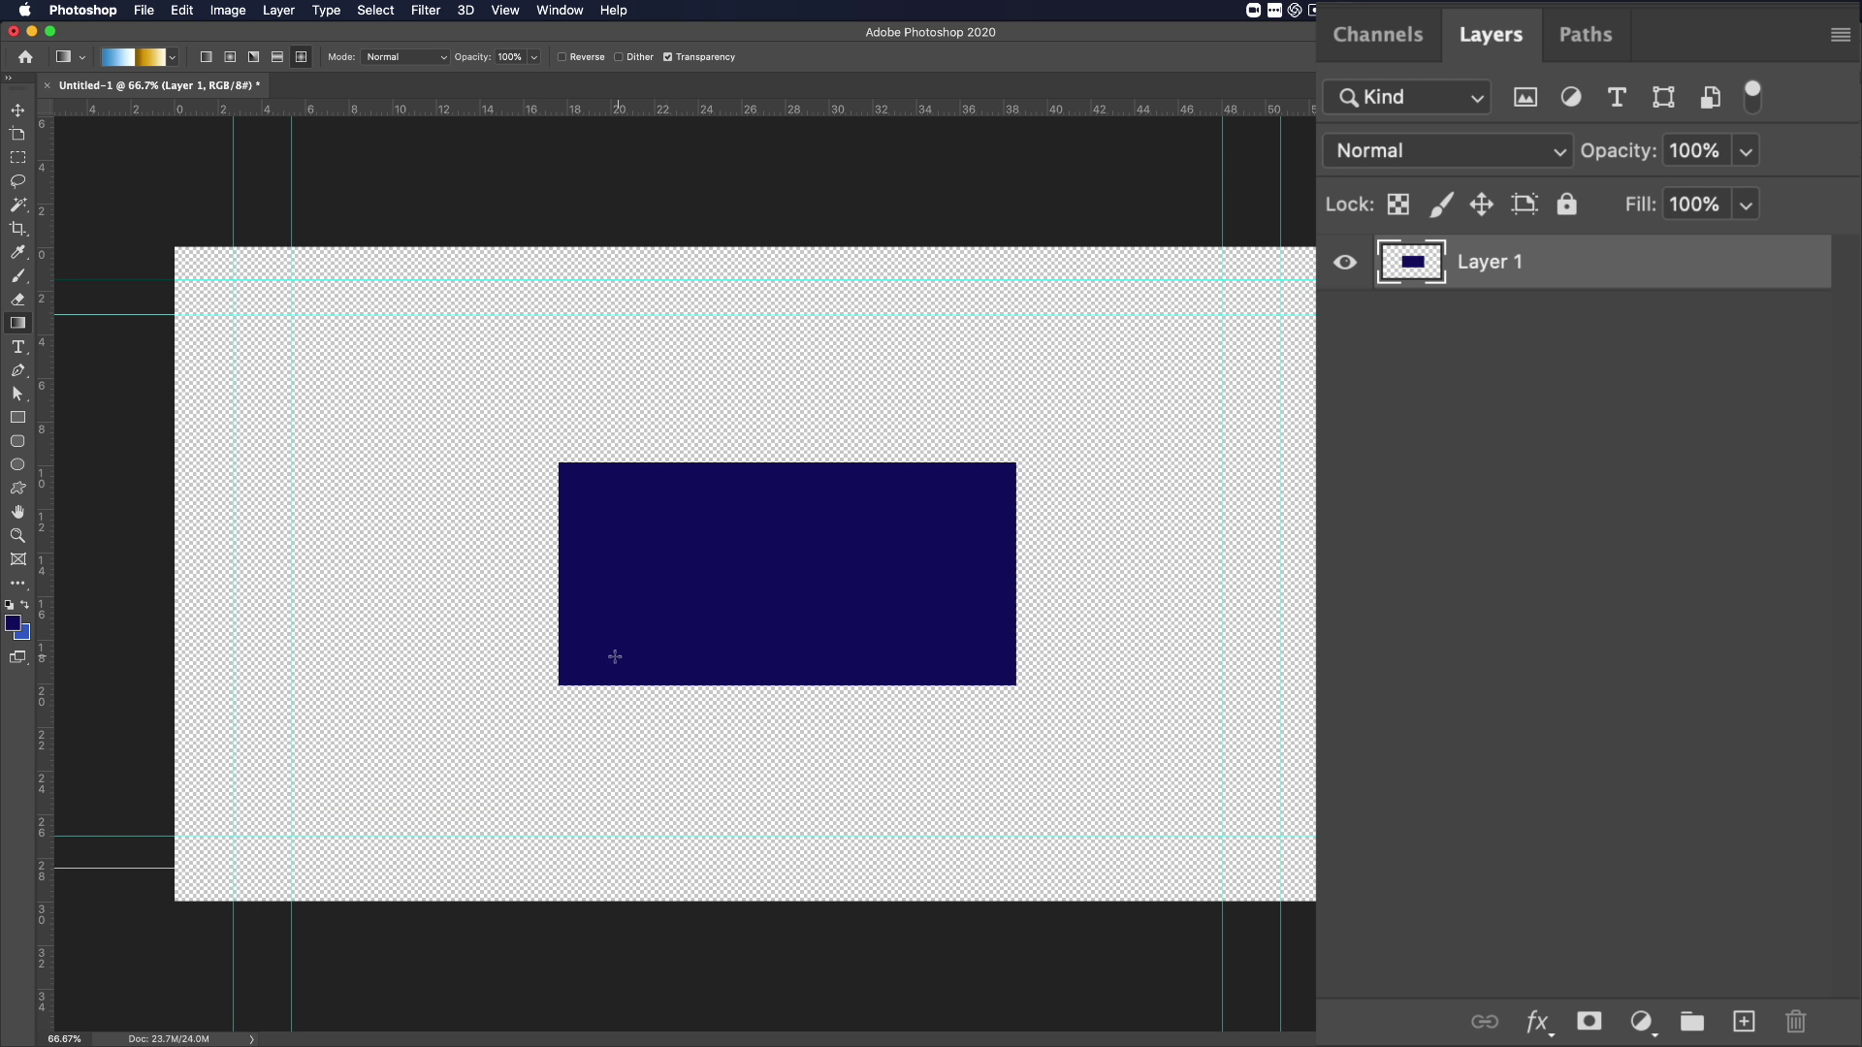
pyautogui.moveTo(493, 714); pyautogui.dragTo(1089, 409)
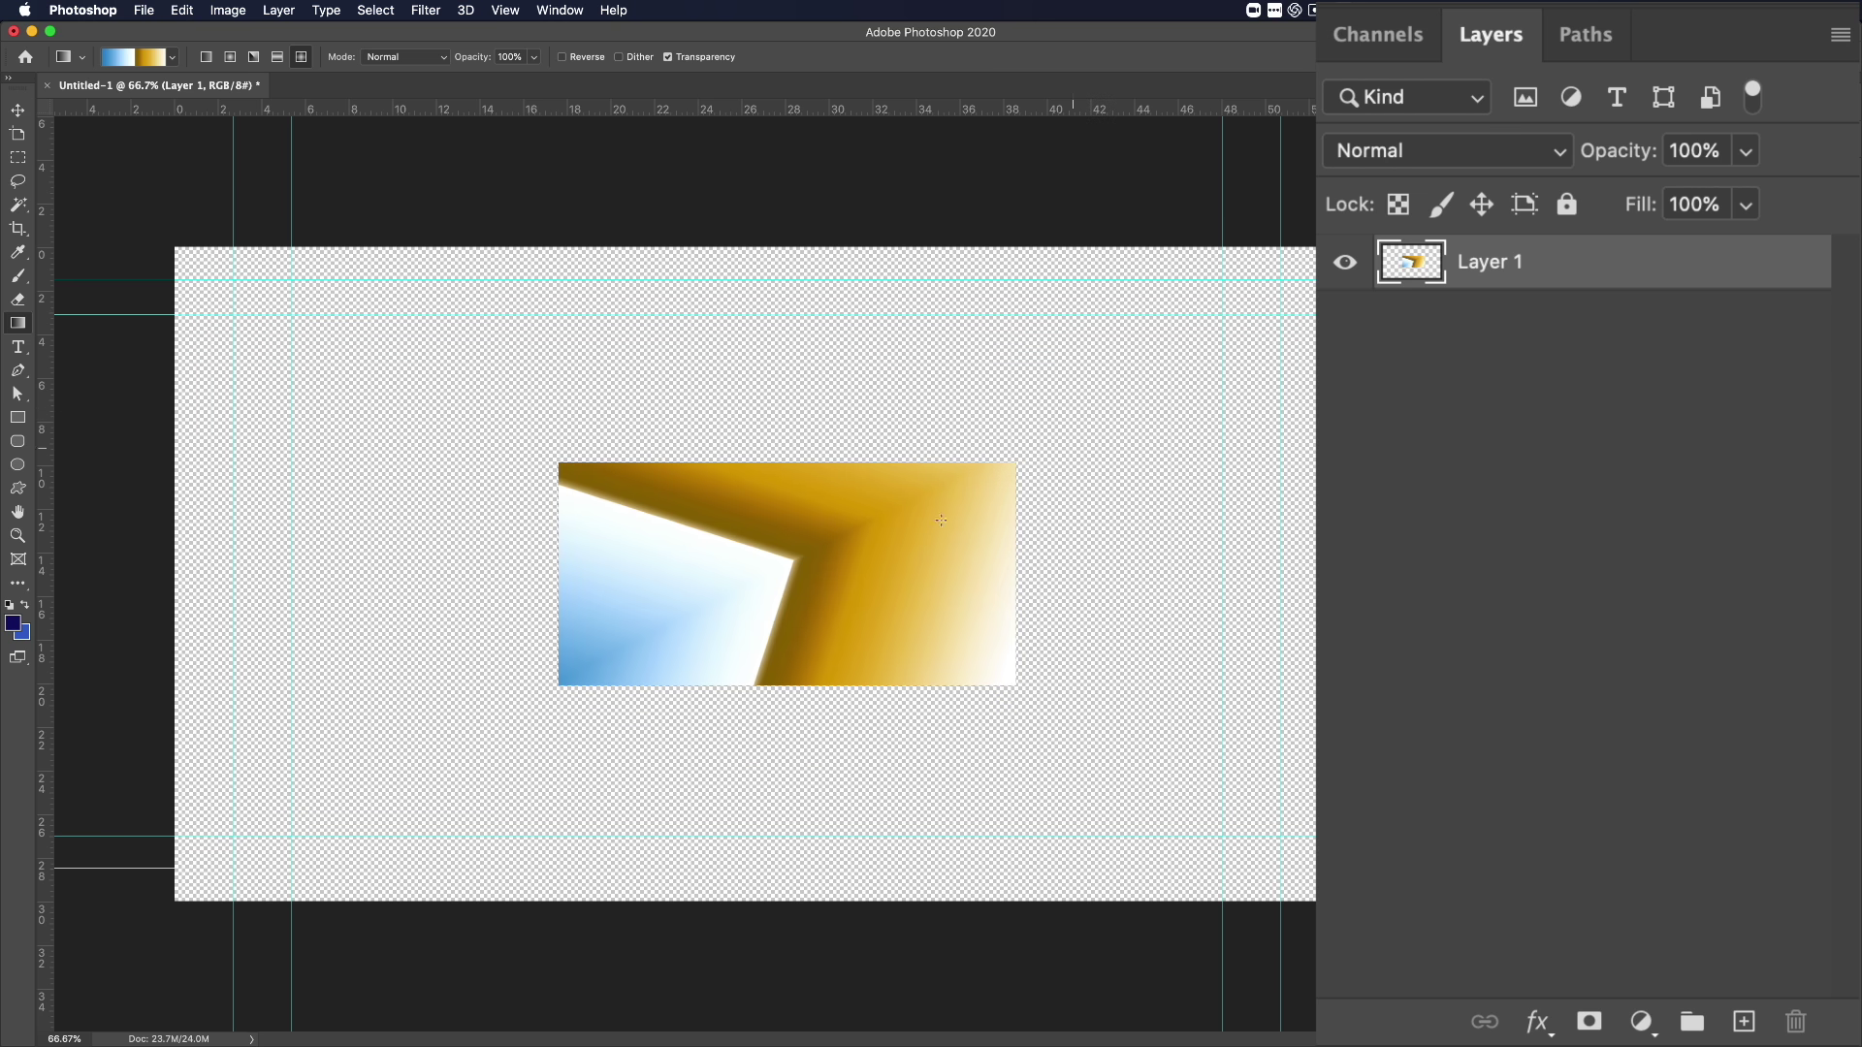
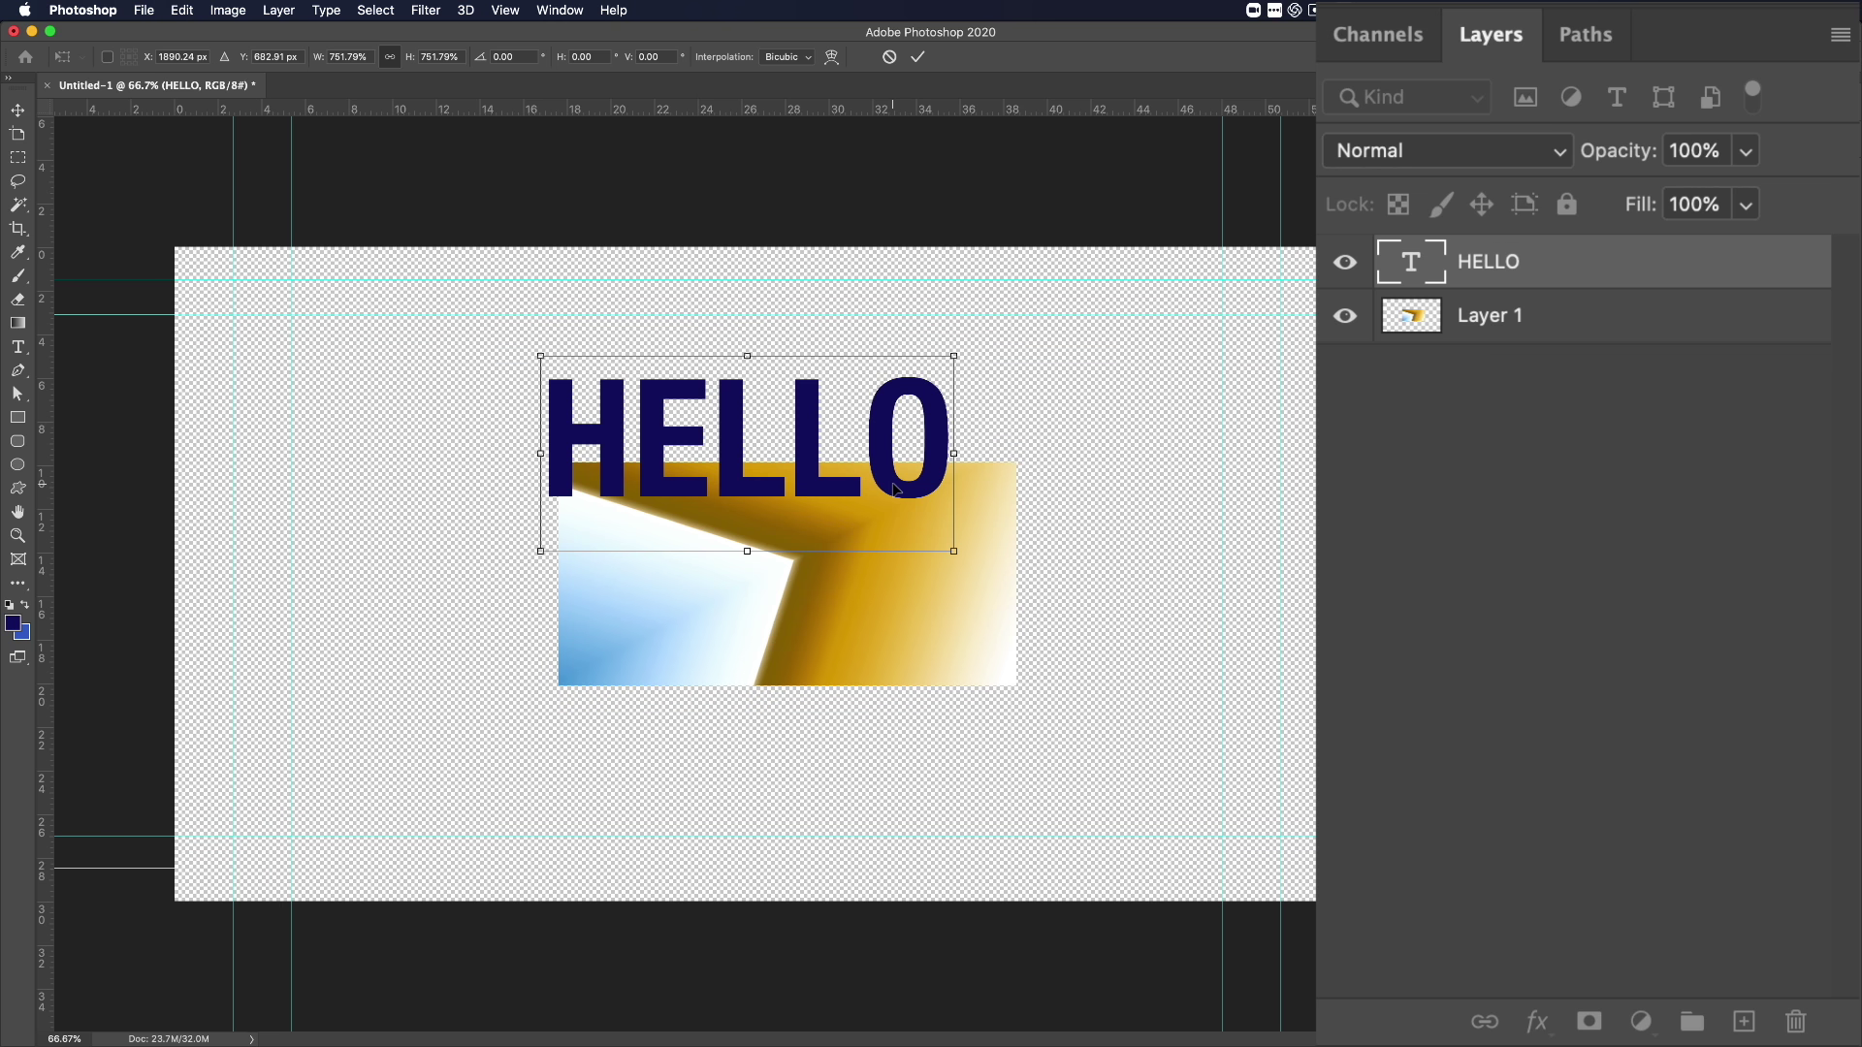
# Step: Apply the enlargement of the HELLO text and move the text above the gradient rectangle
pyautogui.press('Return')
pyautogui.moveTo(887, 443); pyautogui.dragTo(903, 385)
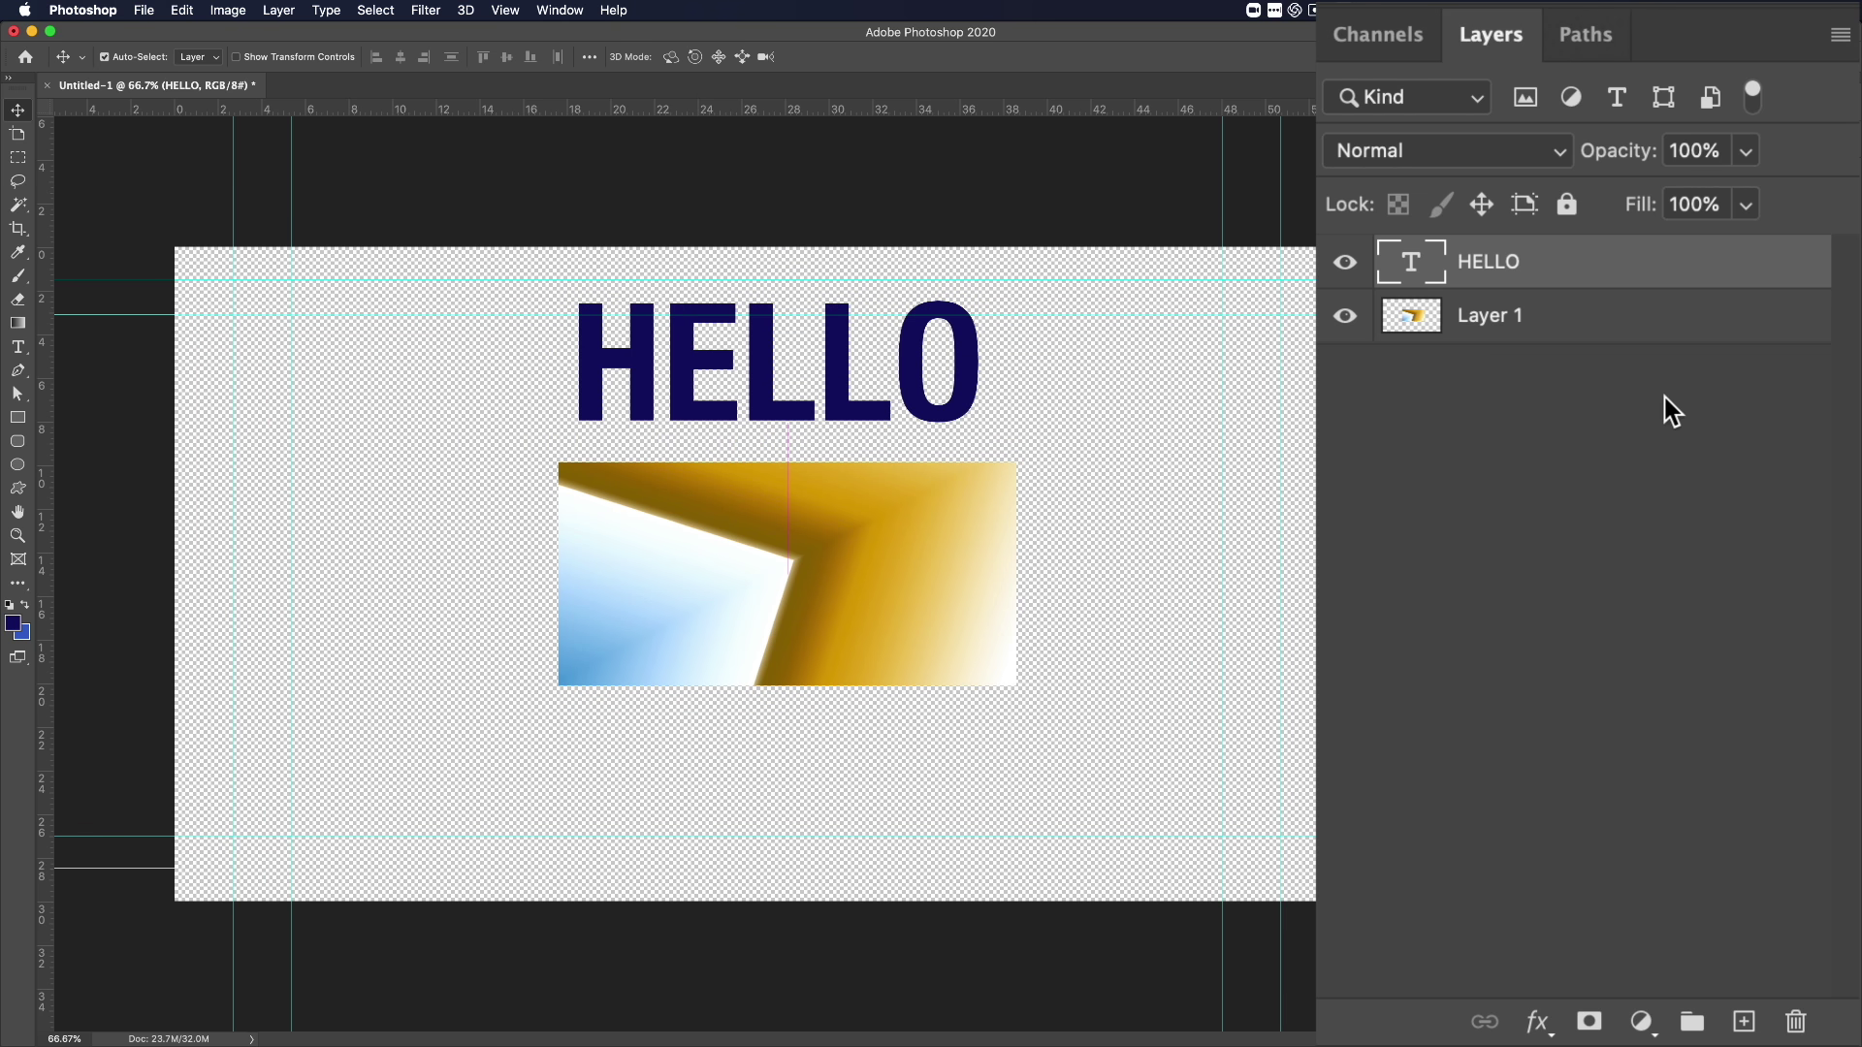
# Step: Add a new empty layer above the HELLO text layer and clip it to the text
pyautogui.press('g')
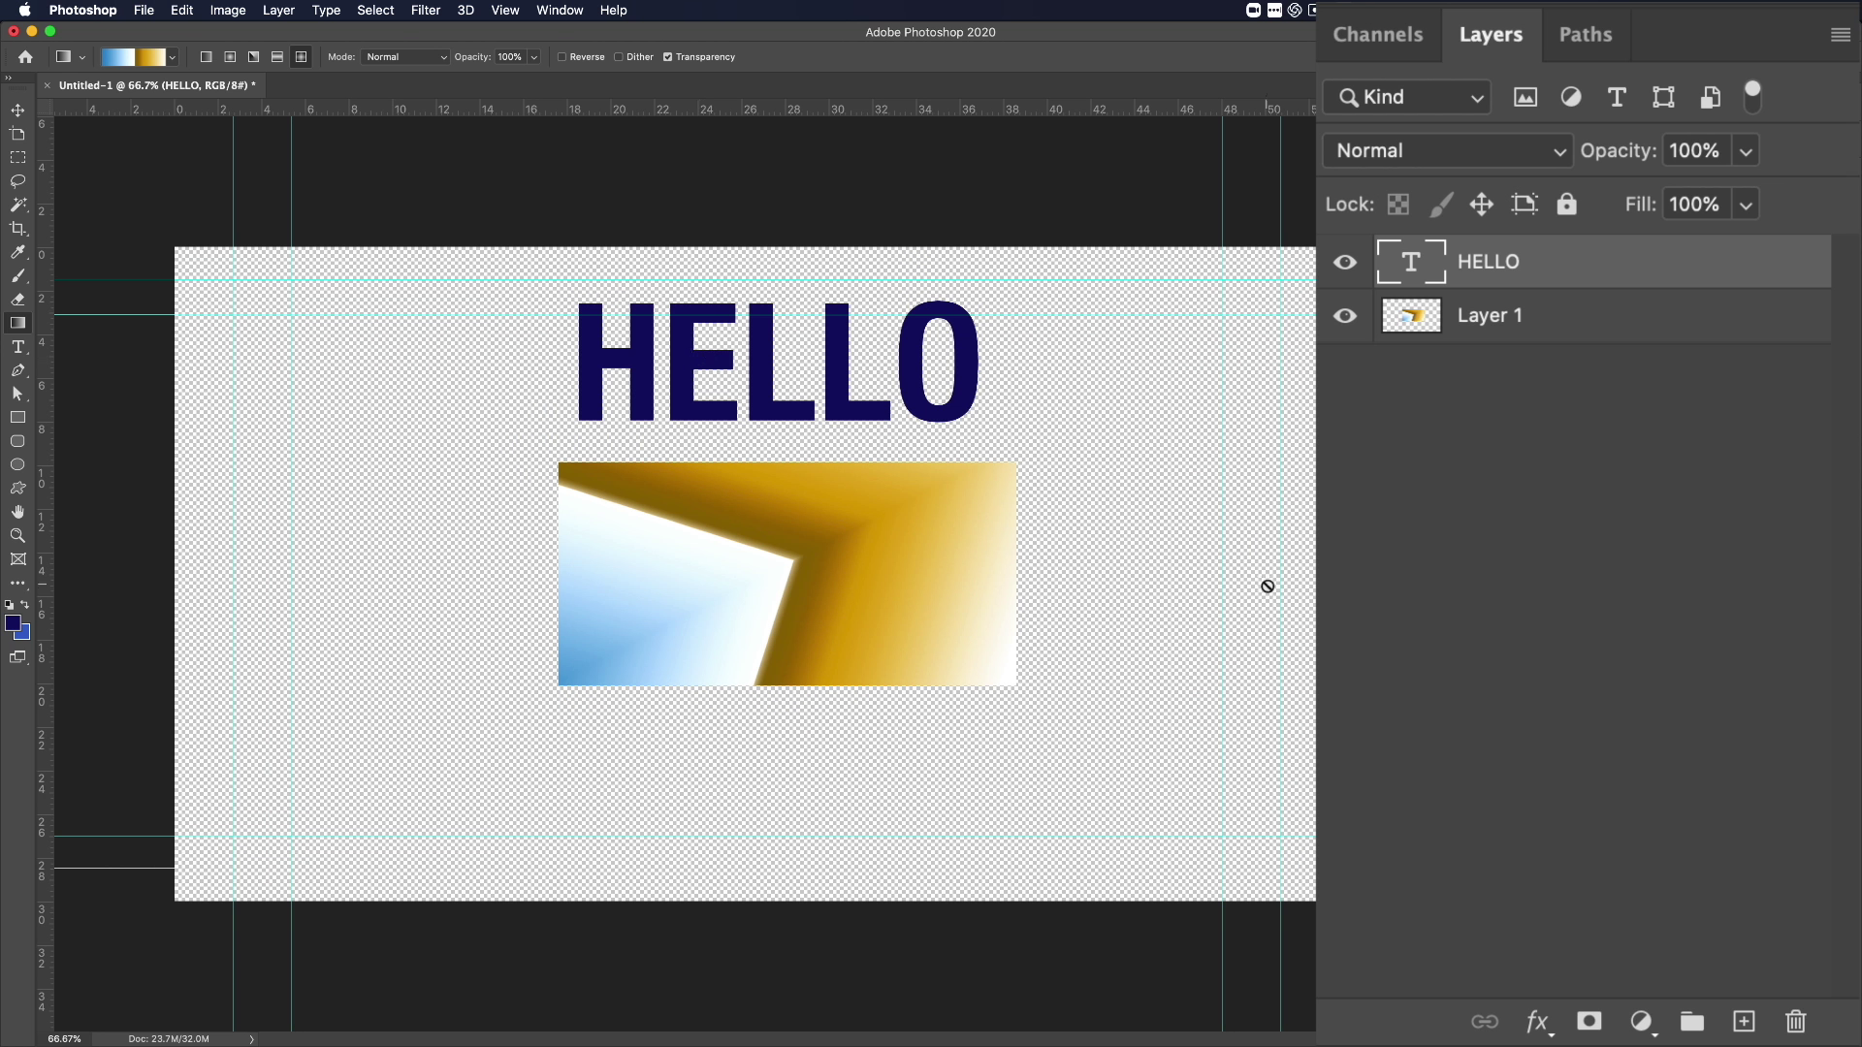
pyautogui.click(1740, 1026)
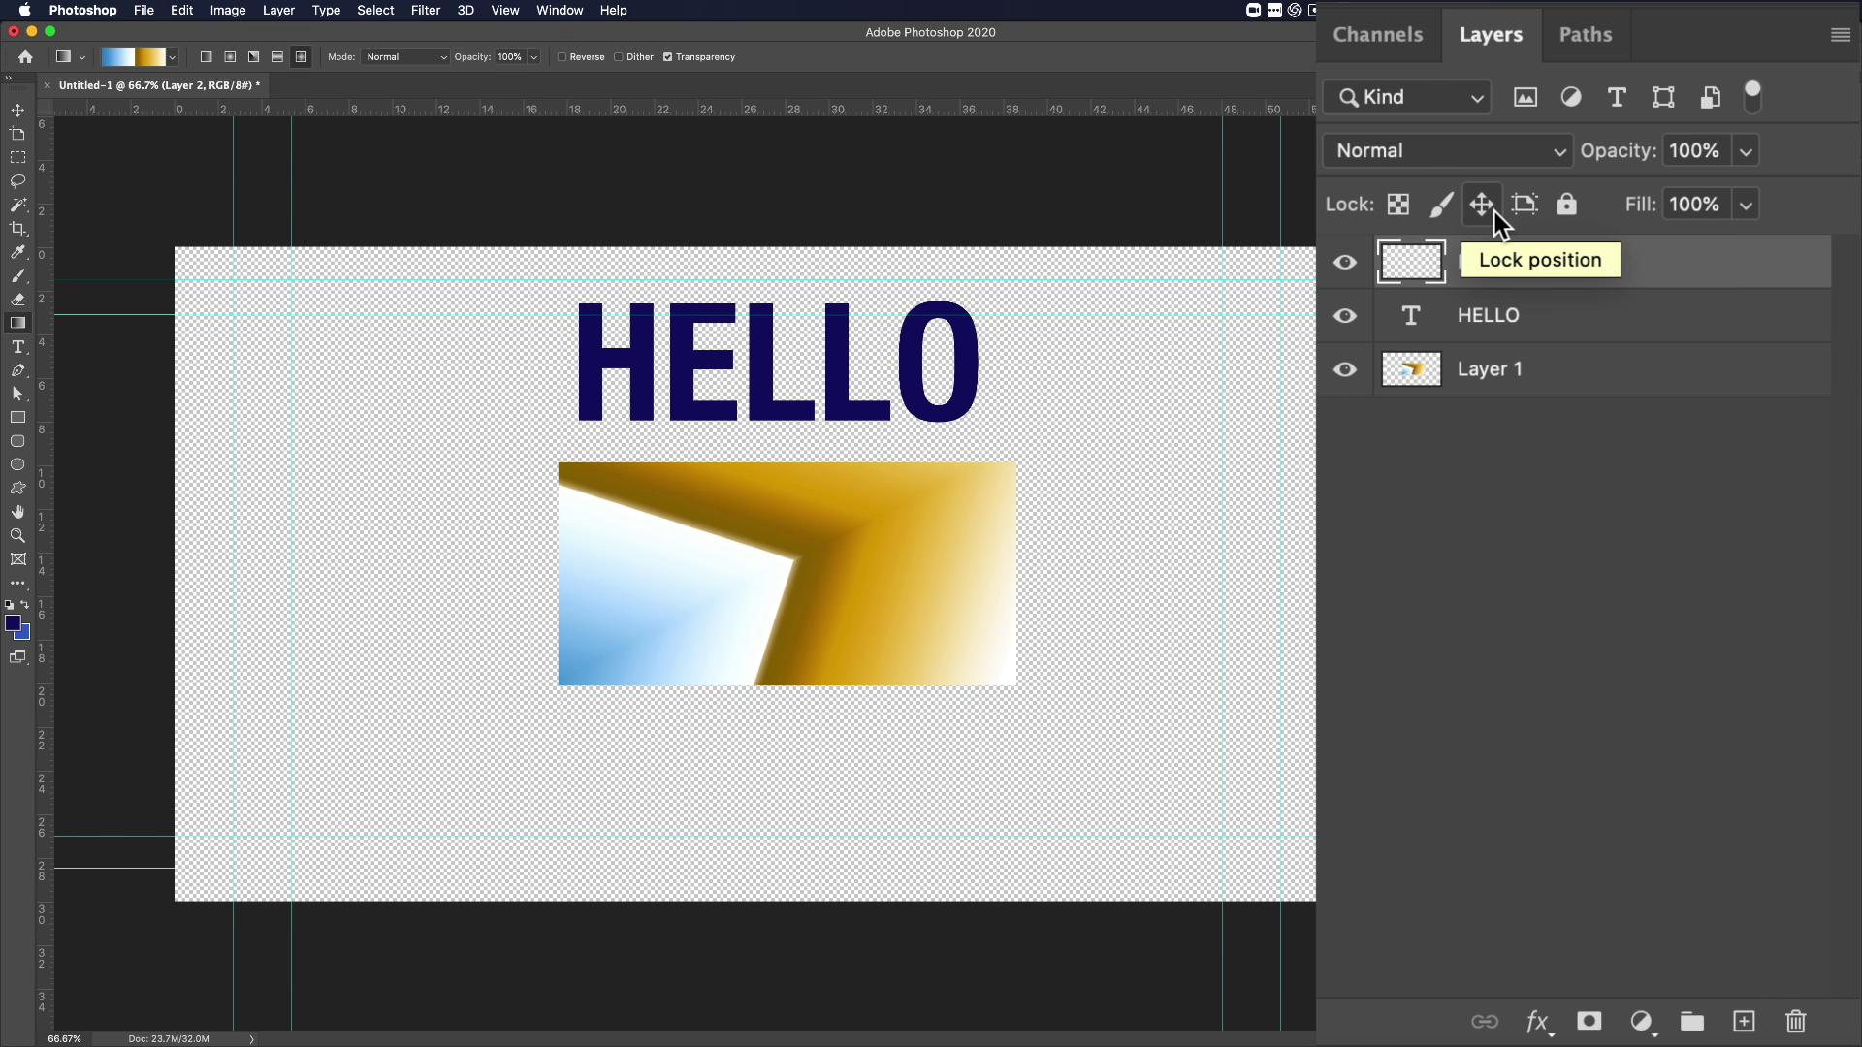
pyautogui.moveTo(1498, 260)
pyautogui.mouseDown()
pyautogui.moveTo(1487, 288)
pyautogui.moveTo(1480, 266)
pyautogui.moveTo(1474, 320)
pyautogui.moveTo(1520, 263)
pyautogui.moveTo(1484, 294)
pyautogui.moveTo(1488, 279)
pyautogui.mouseUp()
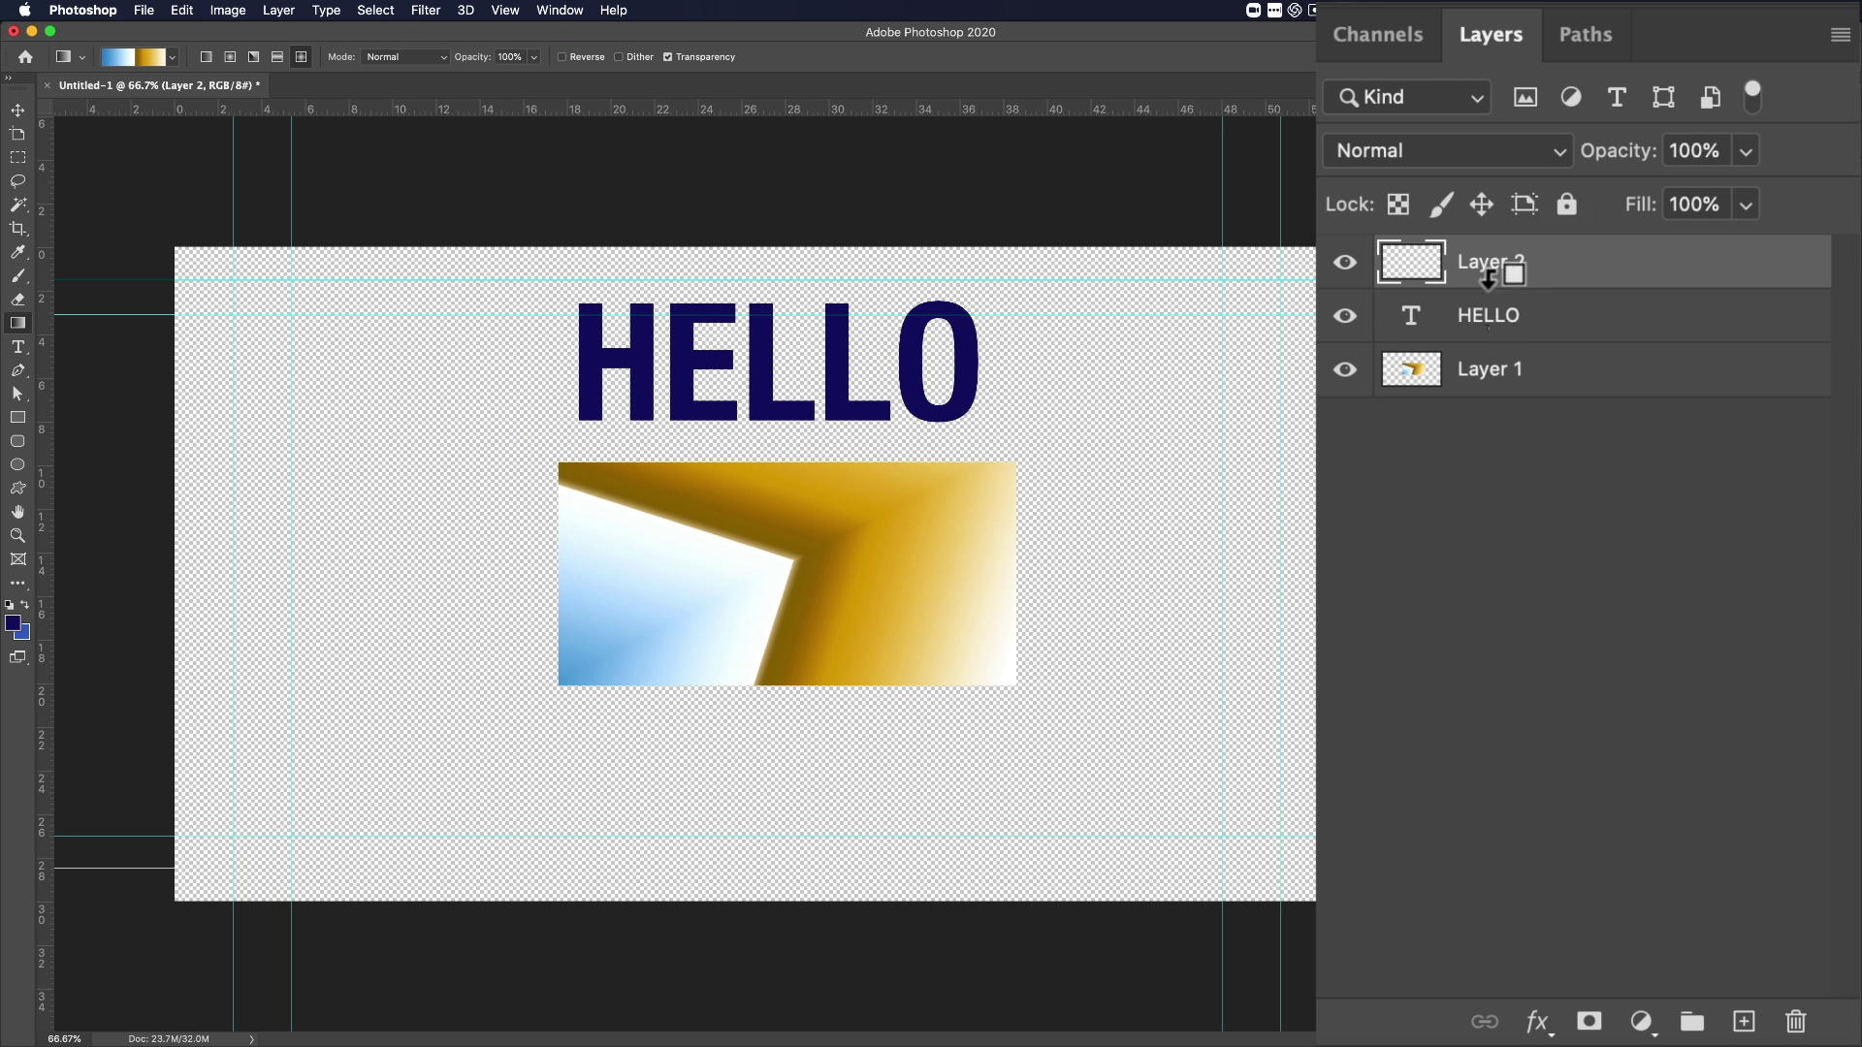
pyautogui.keyDown('alt'); pyautogui.click(1489, 281); pyautogui.keyUp('alt')
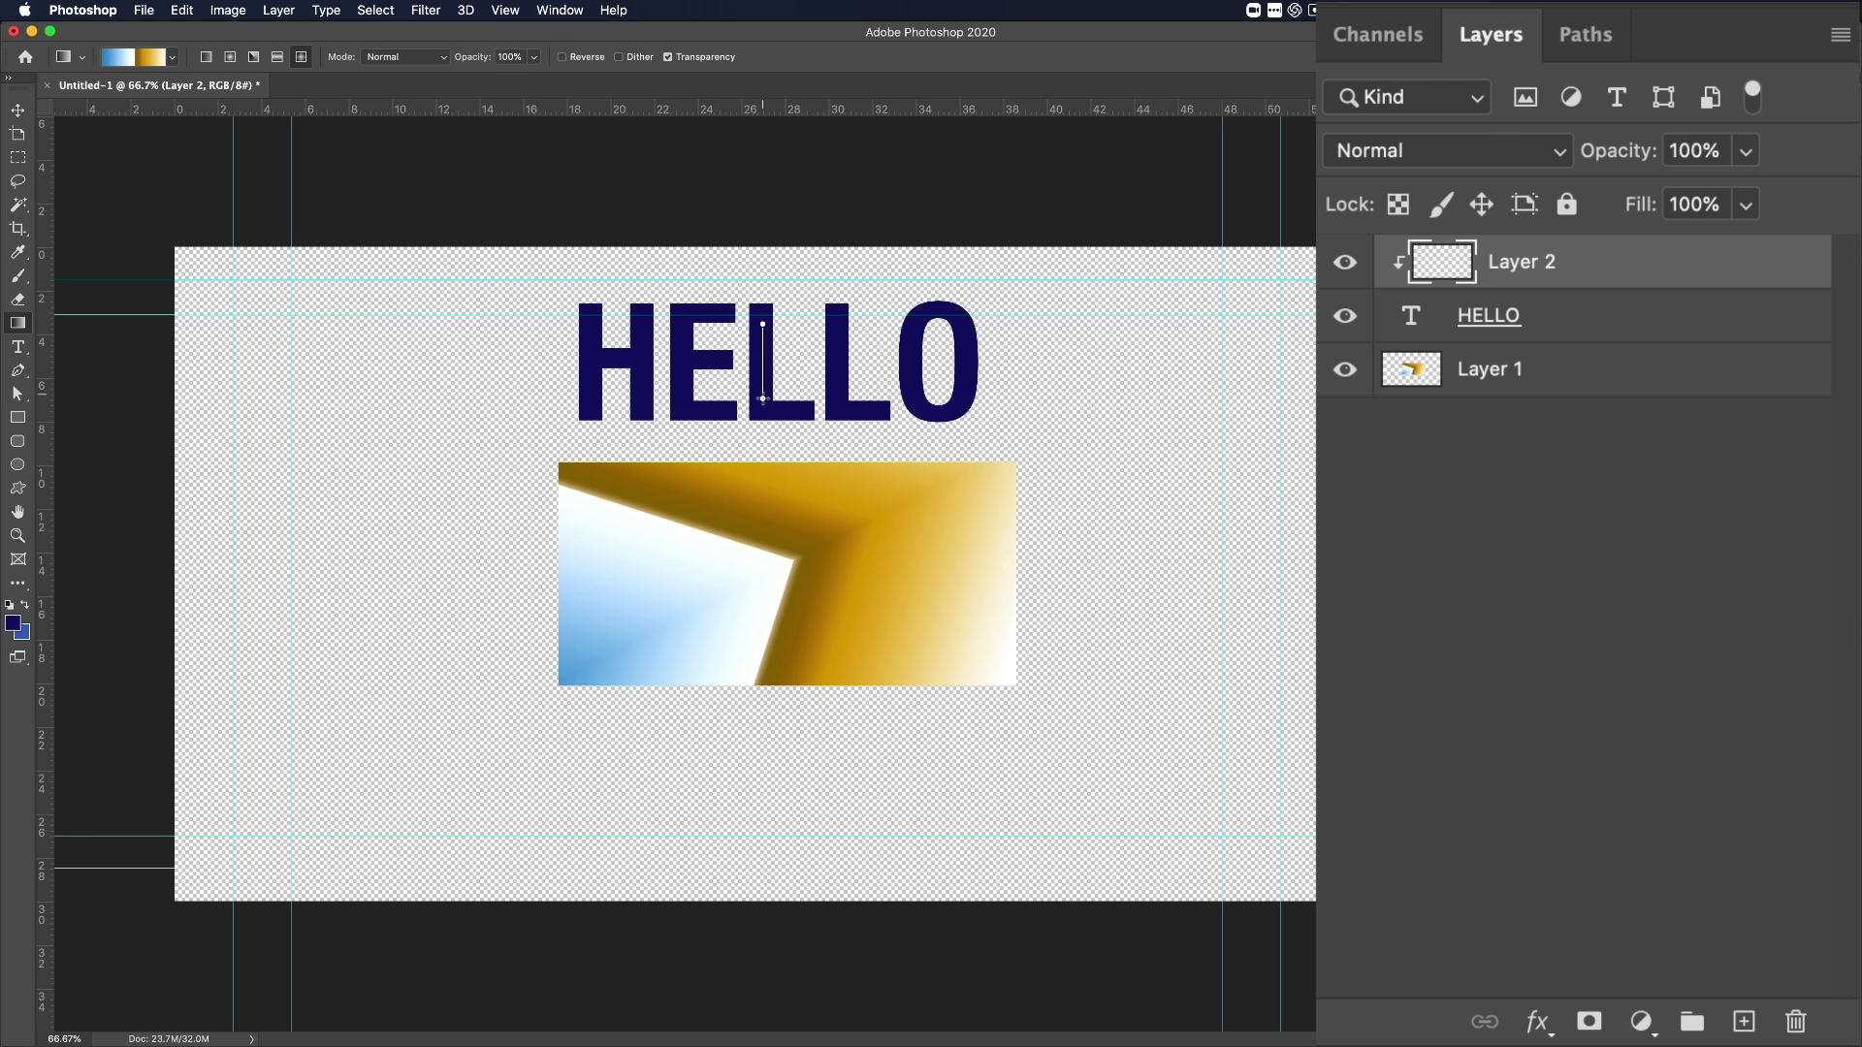
# Step: Fill the clipped Layer 2 with a diamond gradient over the text, and replace it with a downward linear gradient
pyautogui.moveTo(763, 397); pyautogui.dragTo(764, 398)
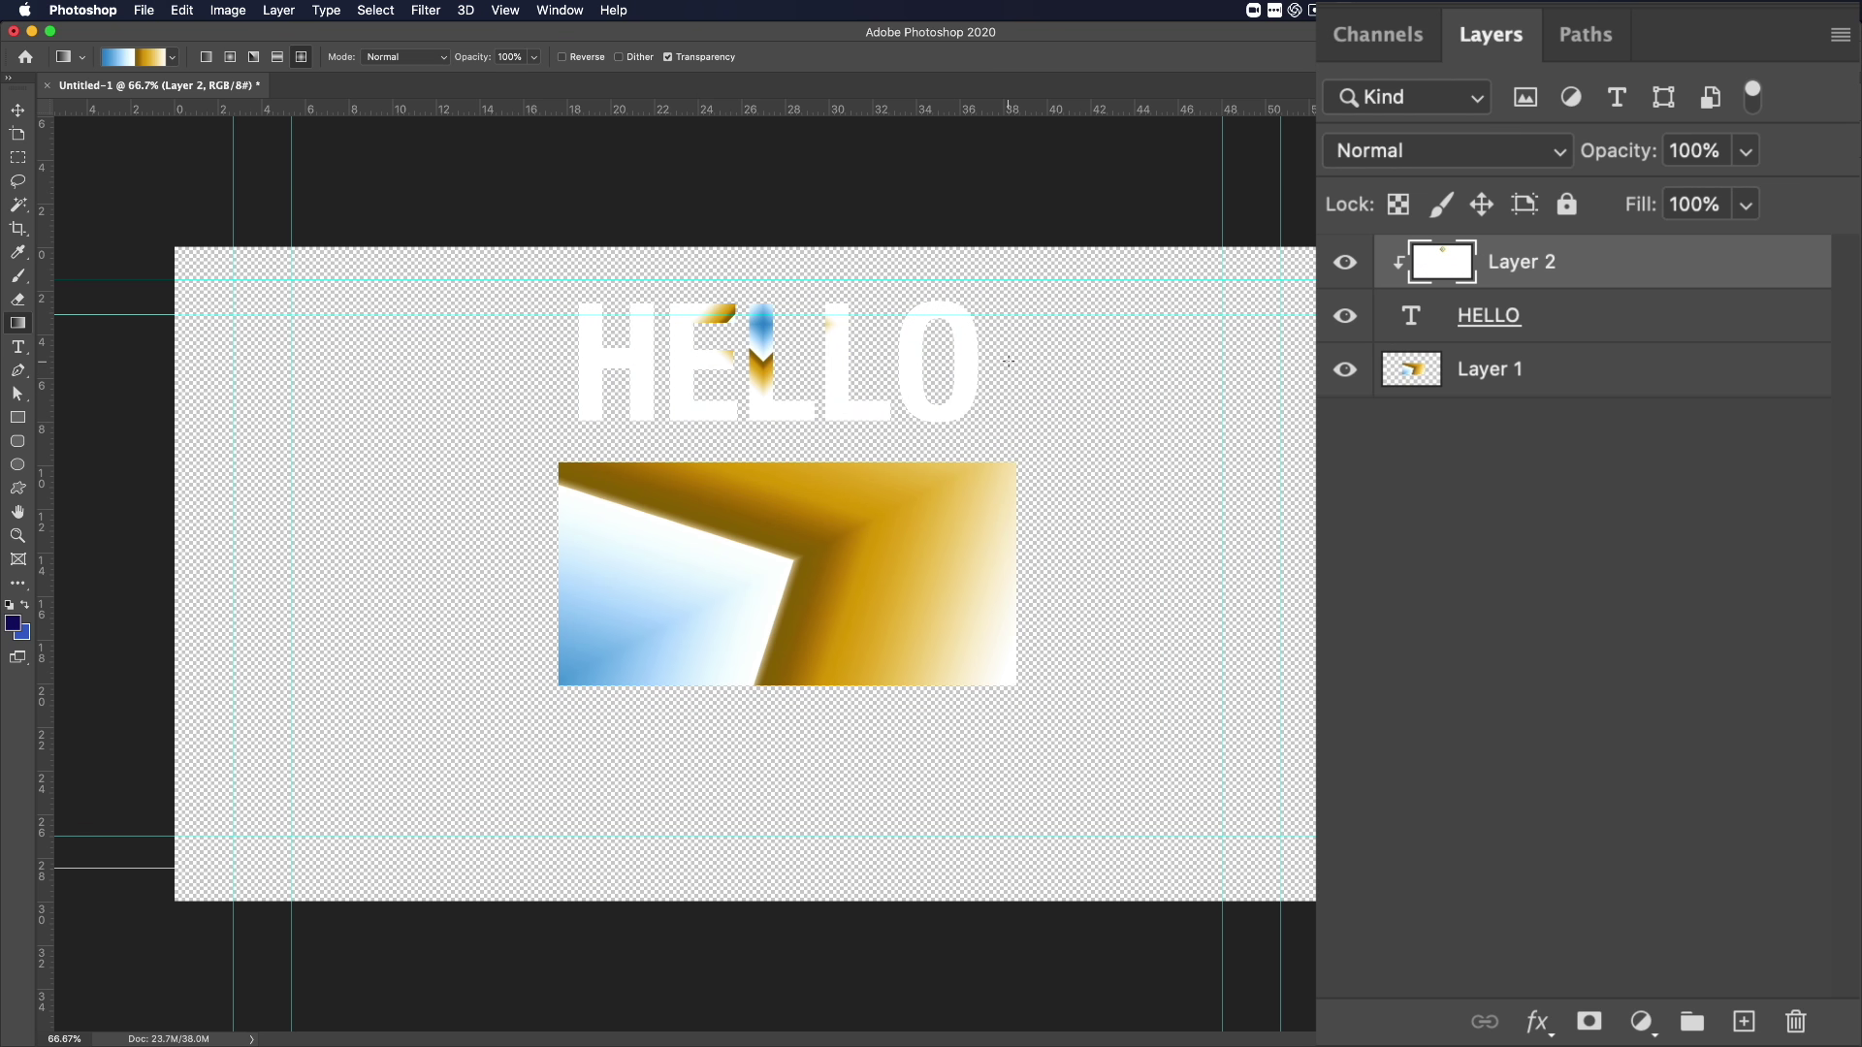
pyautogui.click(206, 57)
pyautogui.moveTo(763, 396); pyautogui.dragTo(763, 397)
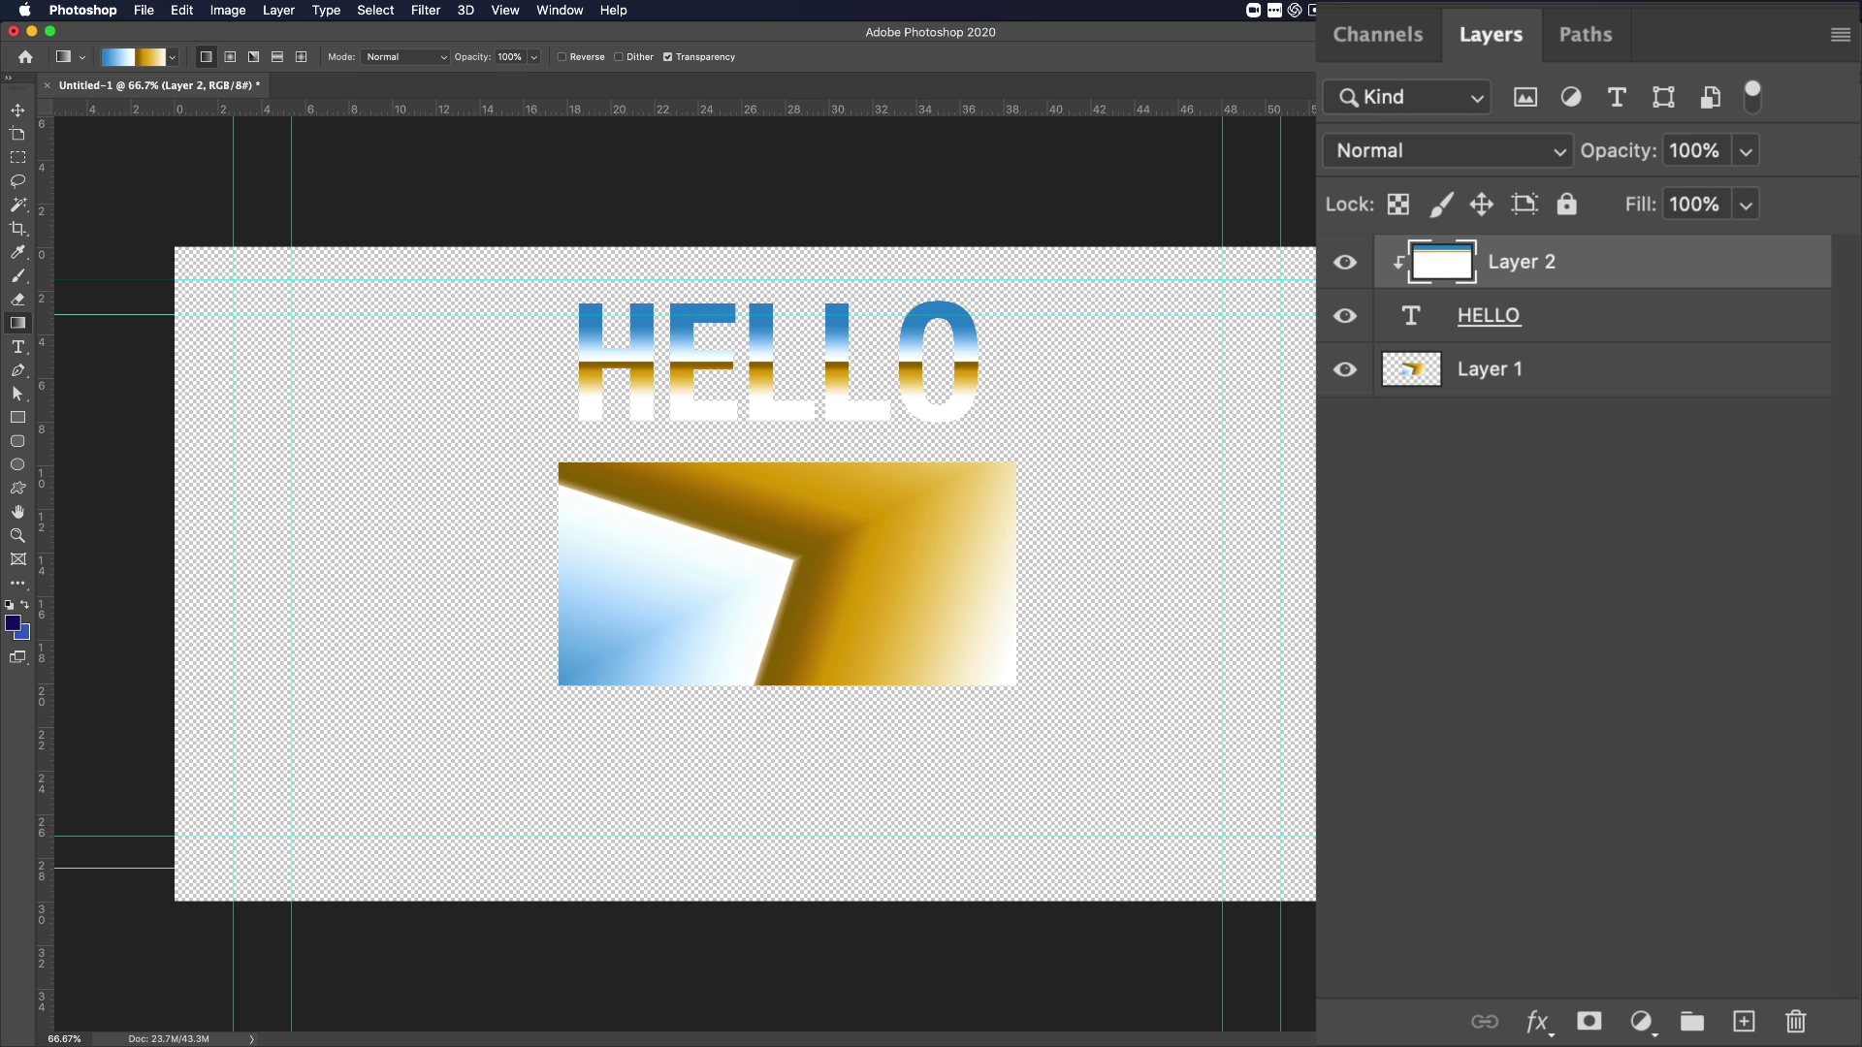
# Step: Delete the clipped gradient layer above the HELLO text
pyautogui.moveTo(1671, 265); pyautogui.dragTo(1801, 1014)
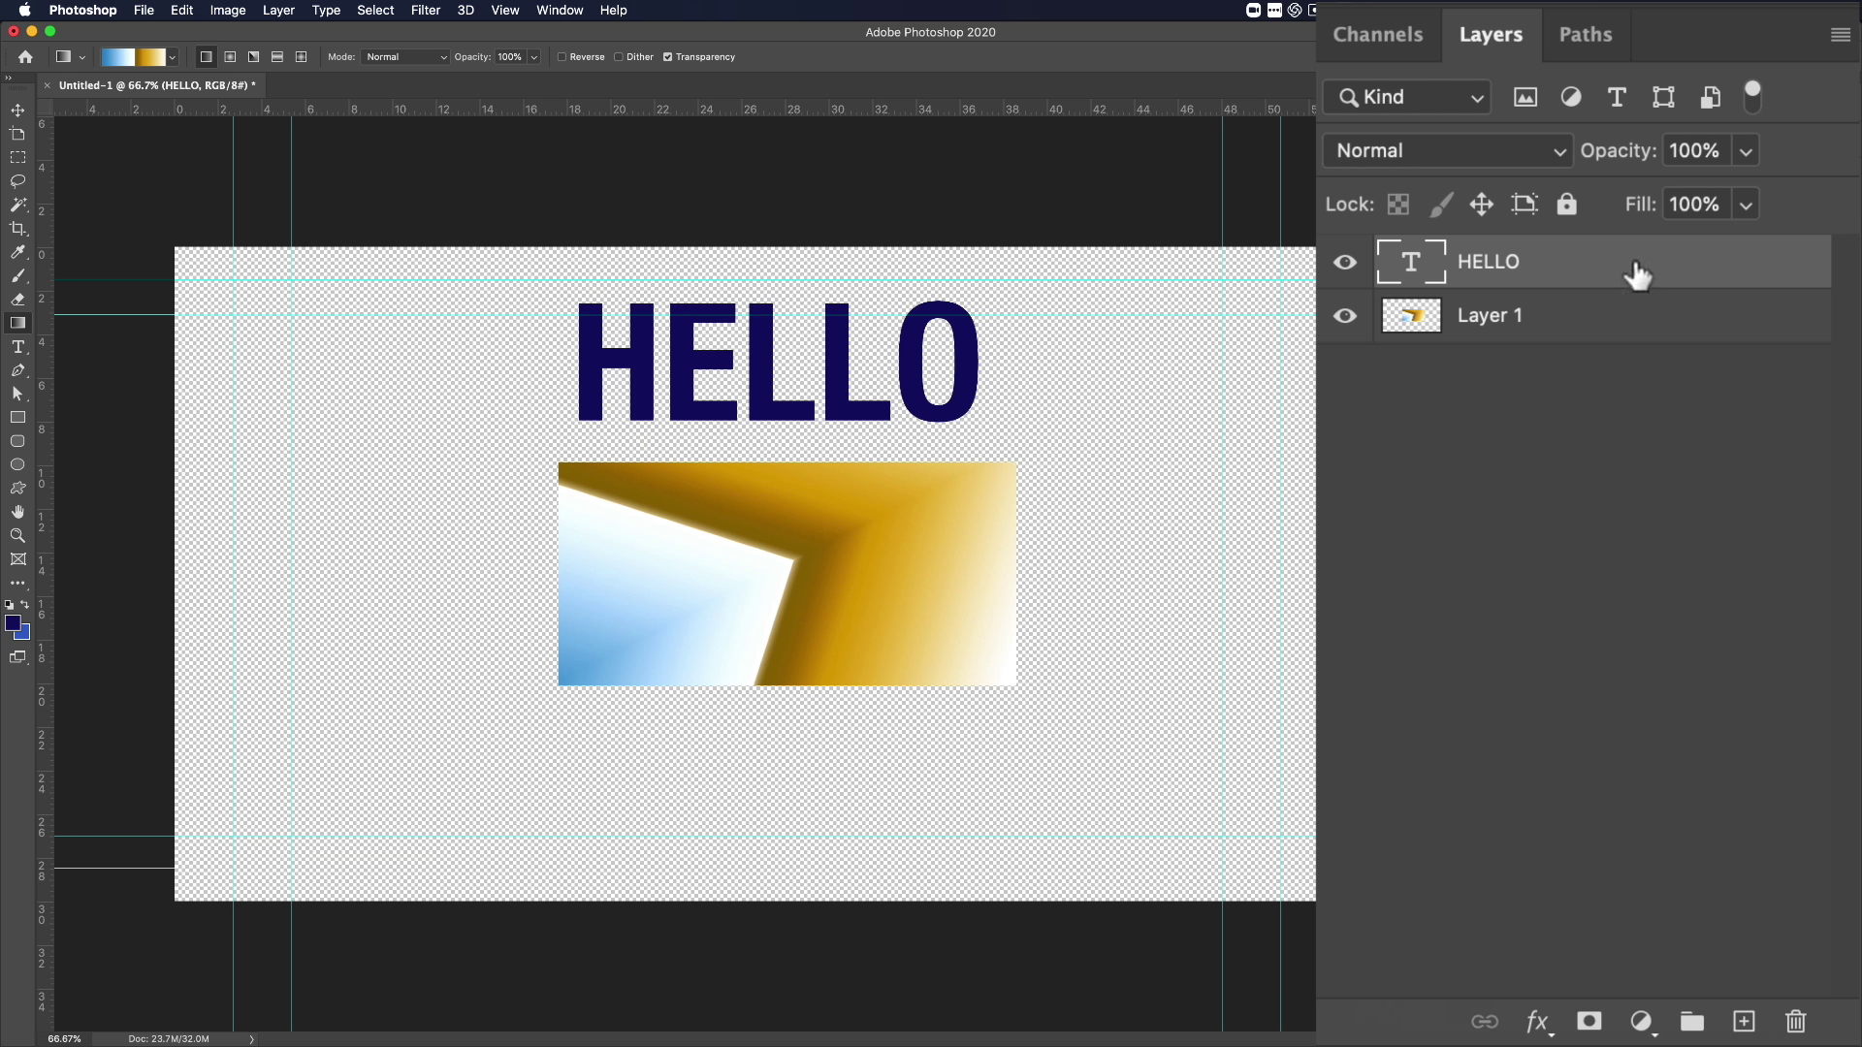
# Step: Add a linear Gradient Overlay effect to the HELLO text with the blue-and-gold Chrome preset at an angle of -90°
pyautogui.doubleClick(1692, 273)
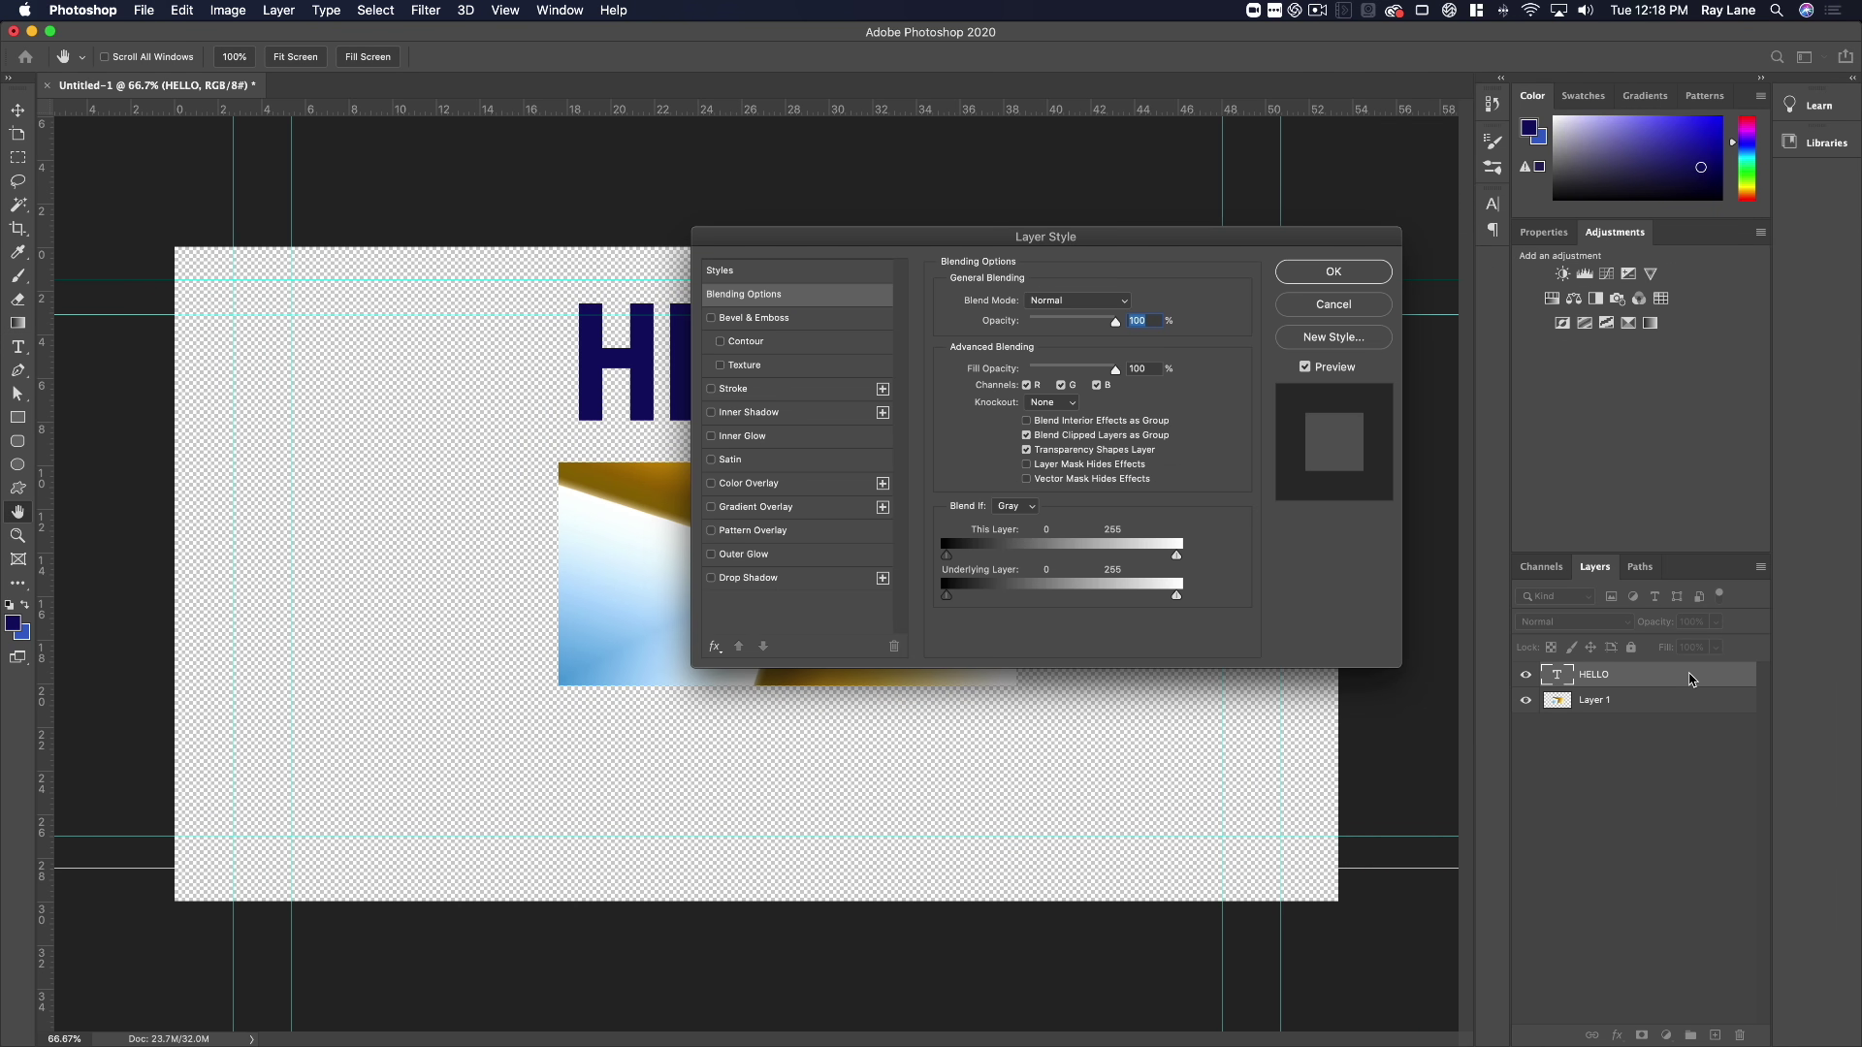
pyautogui.moveTo(1133, 249); pyautogui.dragTo(943, 473)
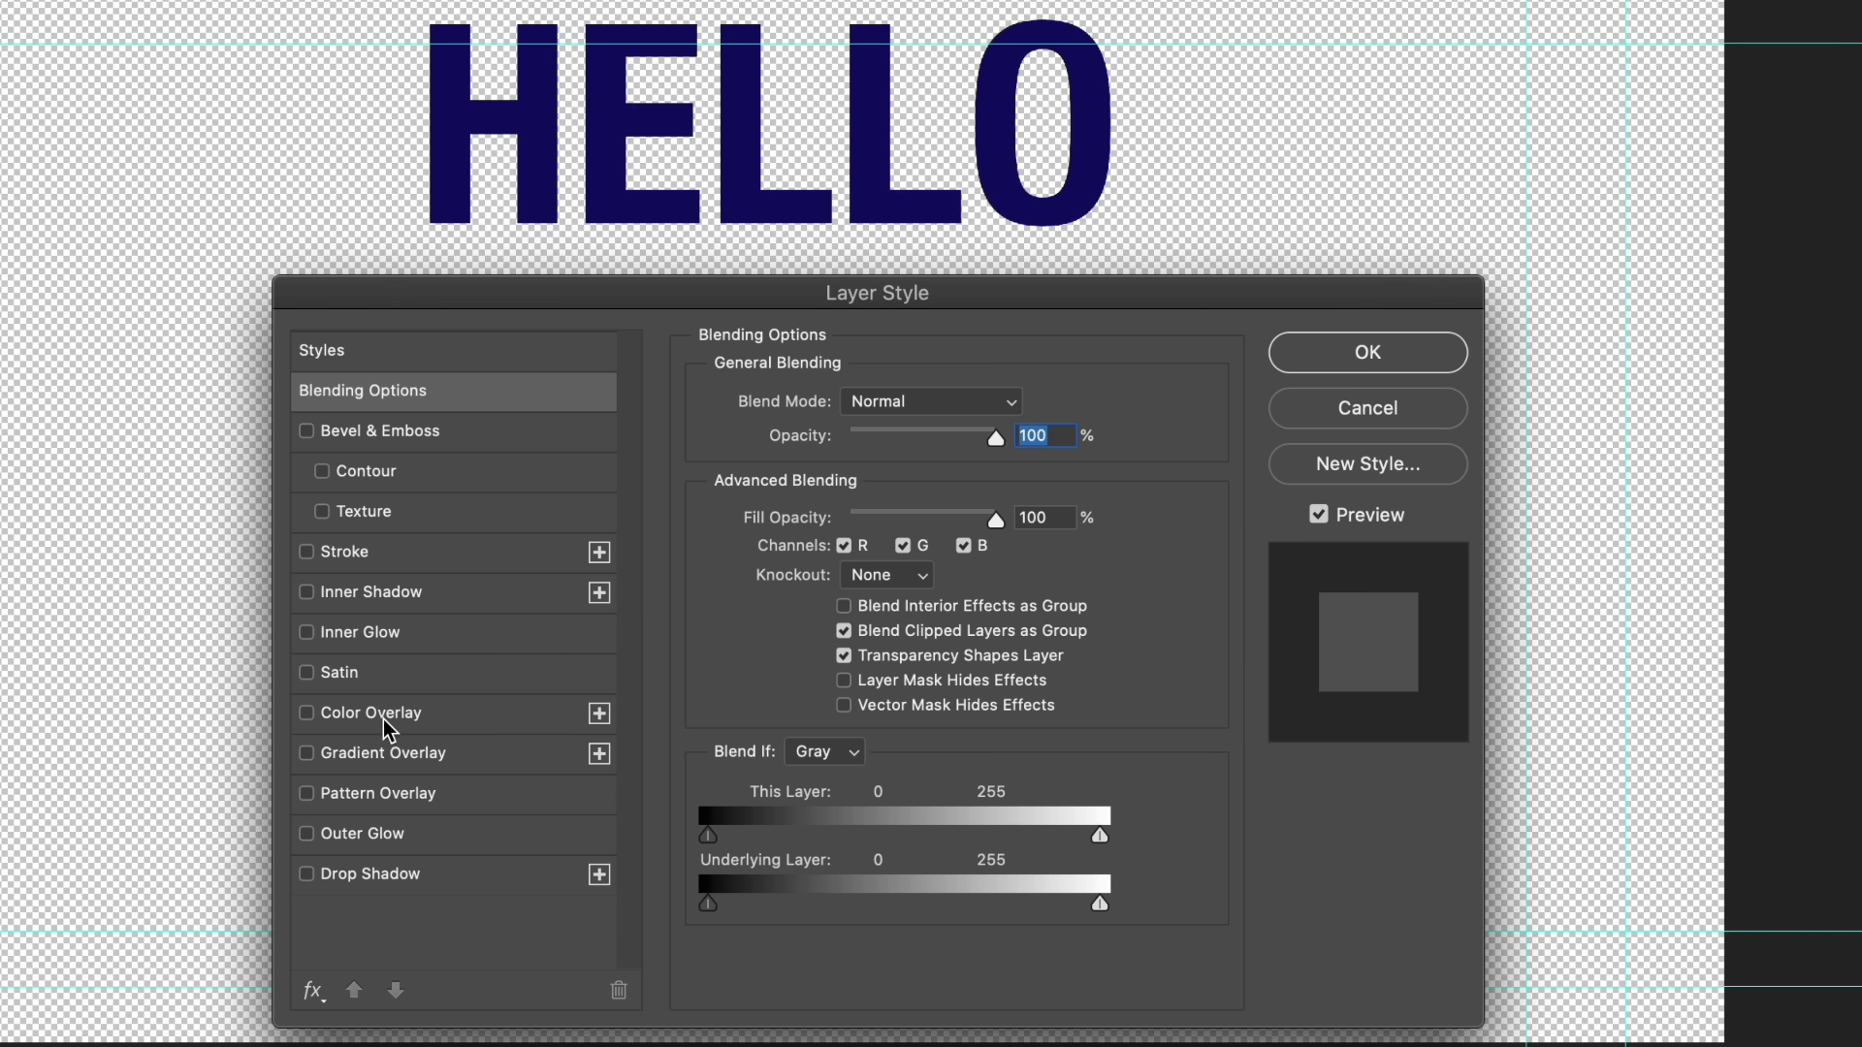
pyautogui.click(347, 759)
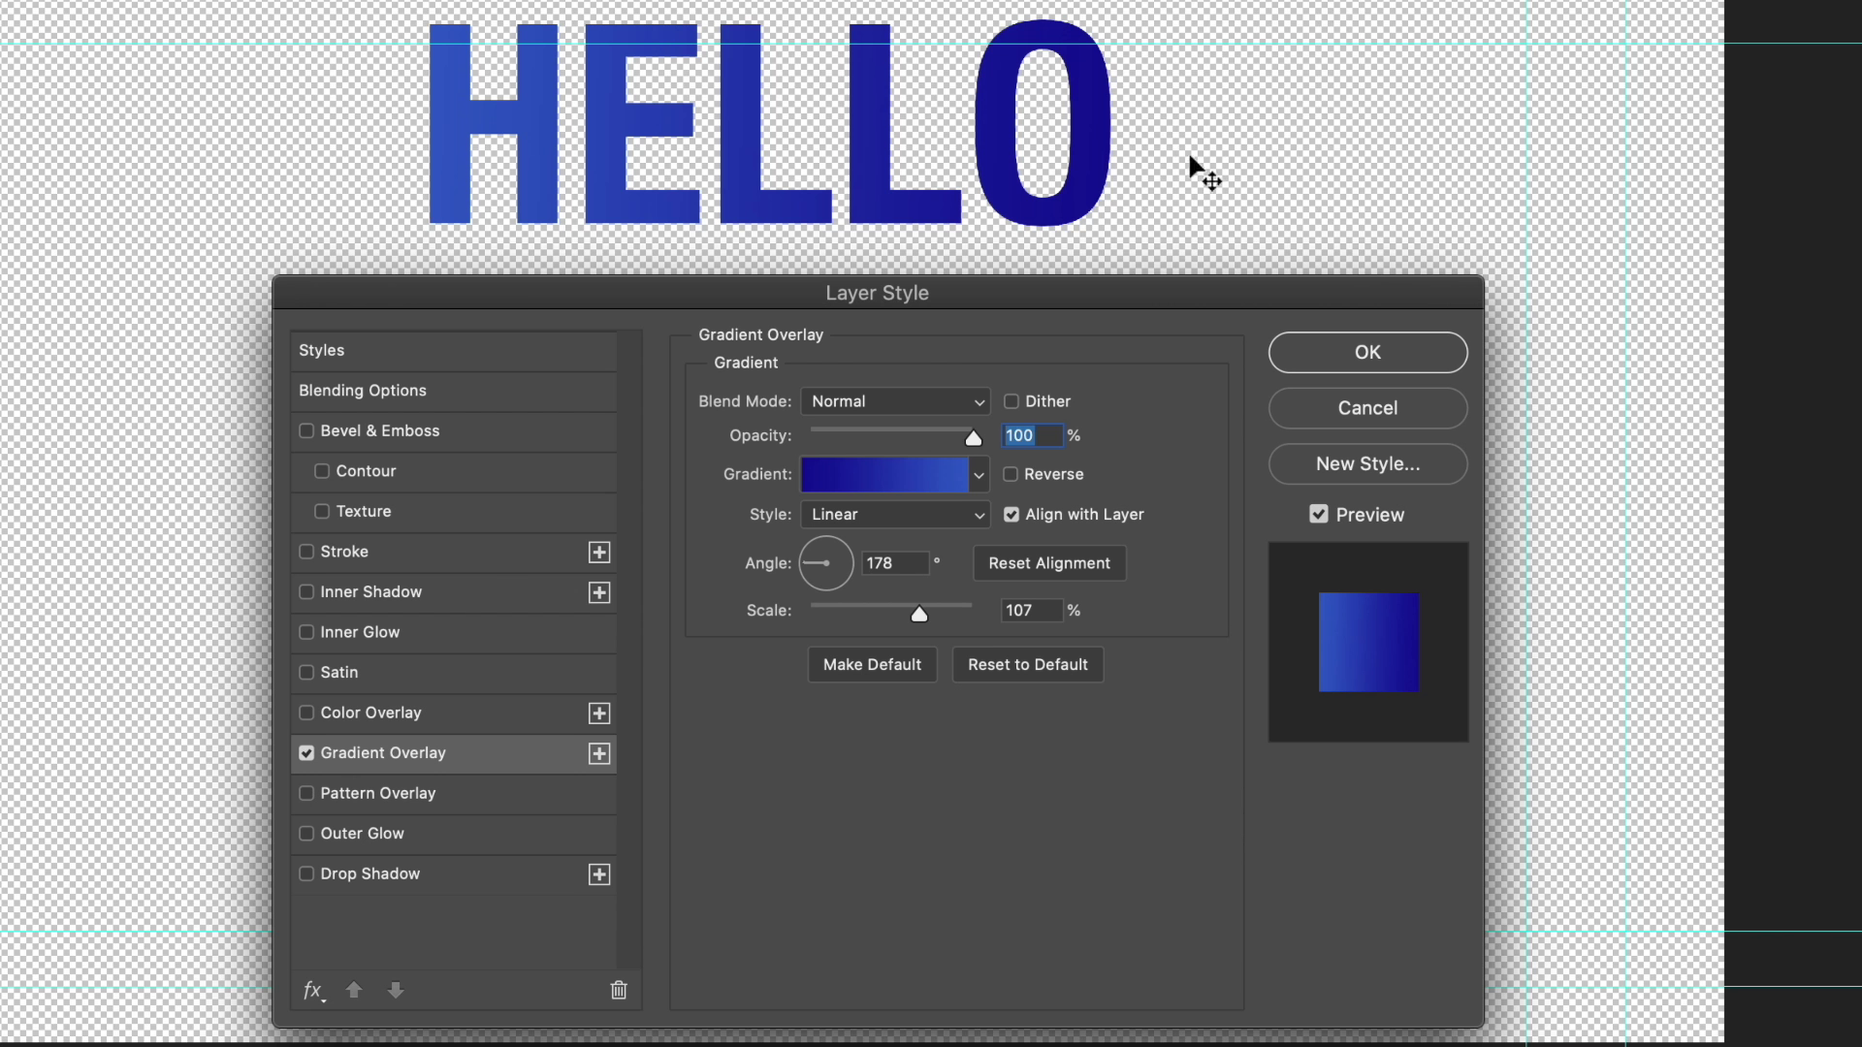
pyautogui.click(979, 478)
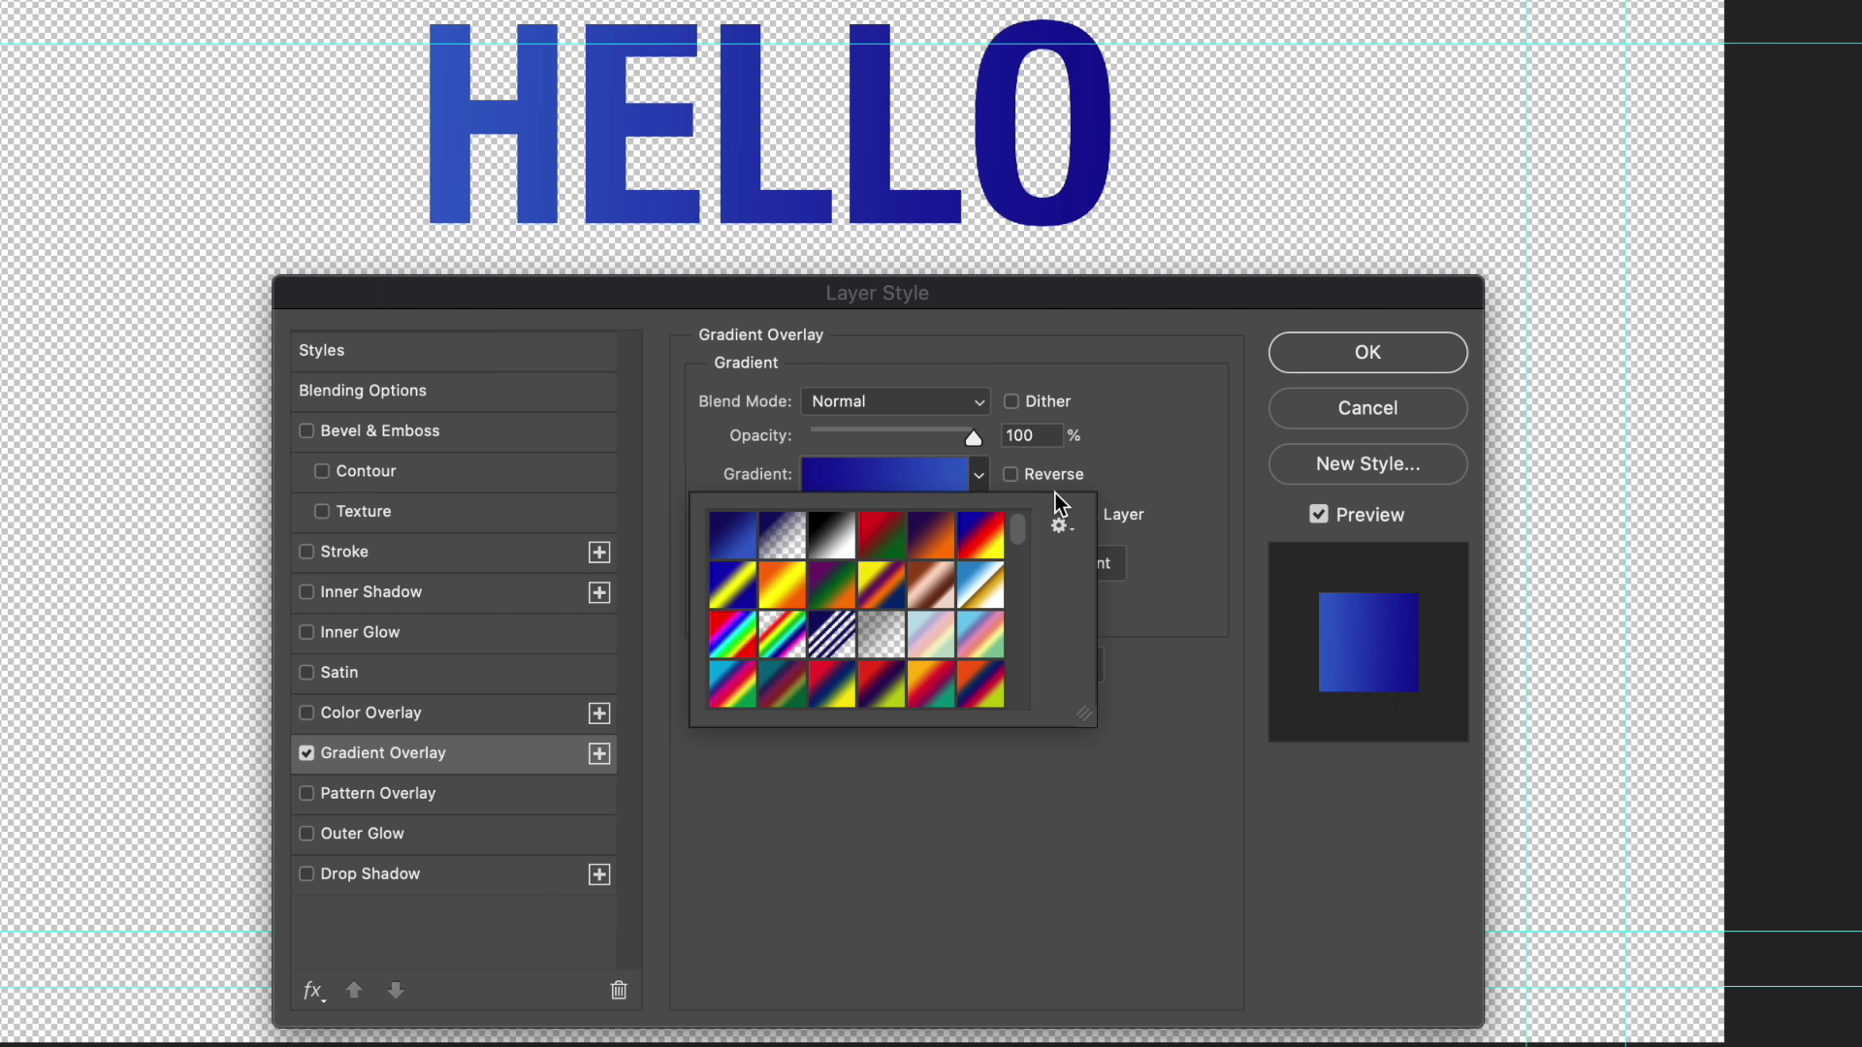
pyautogui.click(980, 592)
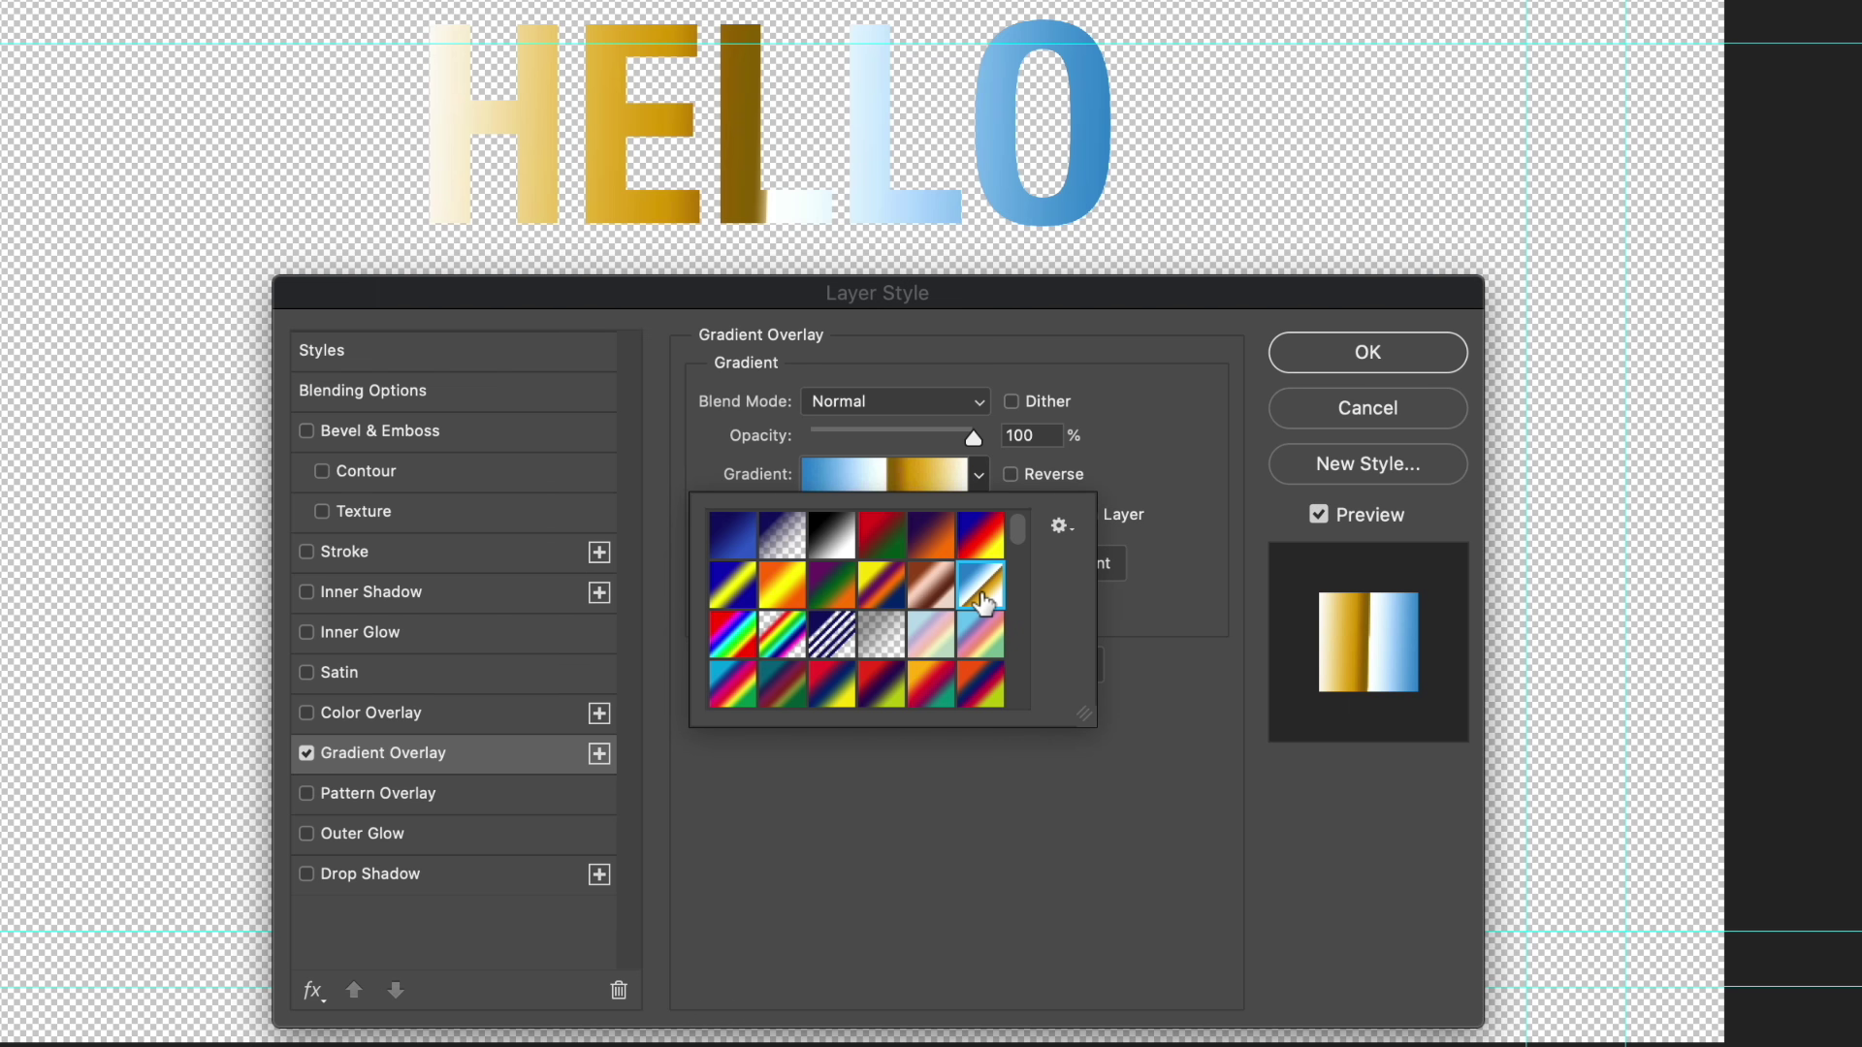
pyautogui.click(1016, 899)
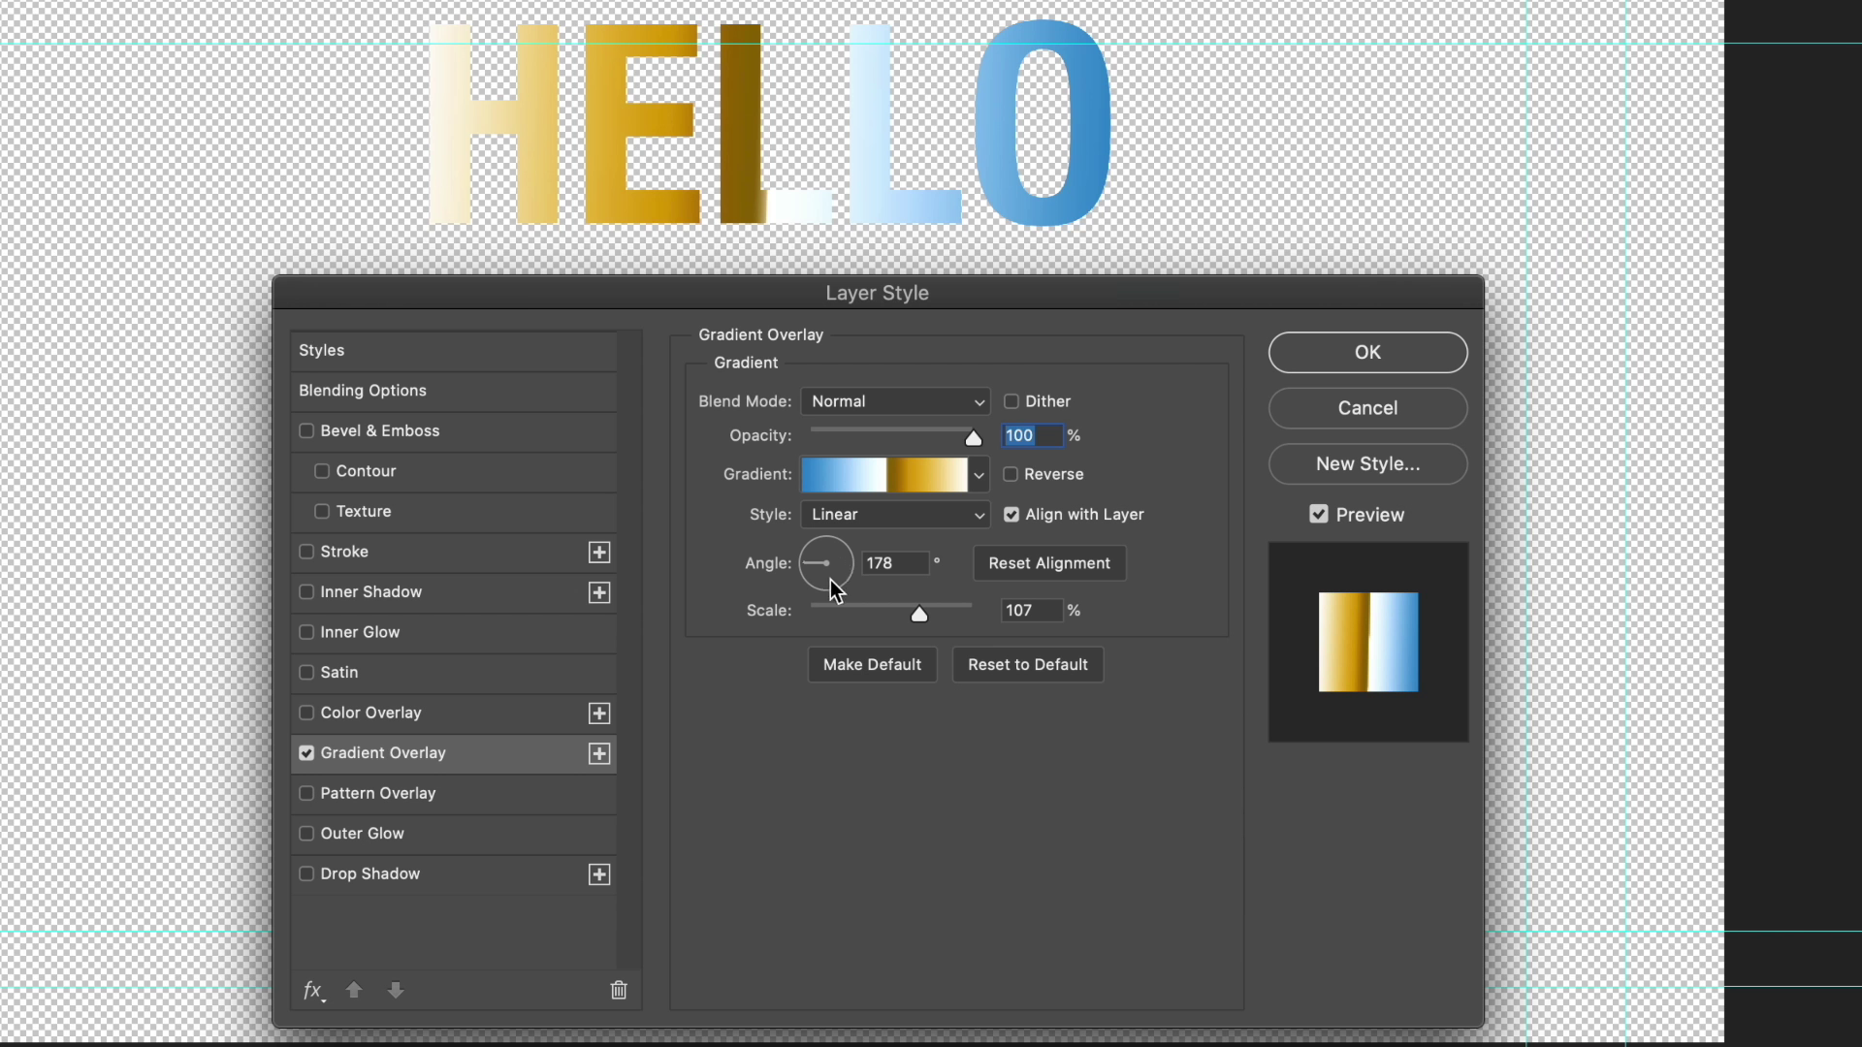
pyautogui.moveTo(823, 573); pyautogui.dragTo(829, 611)
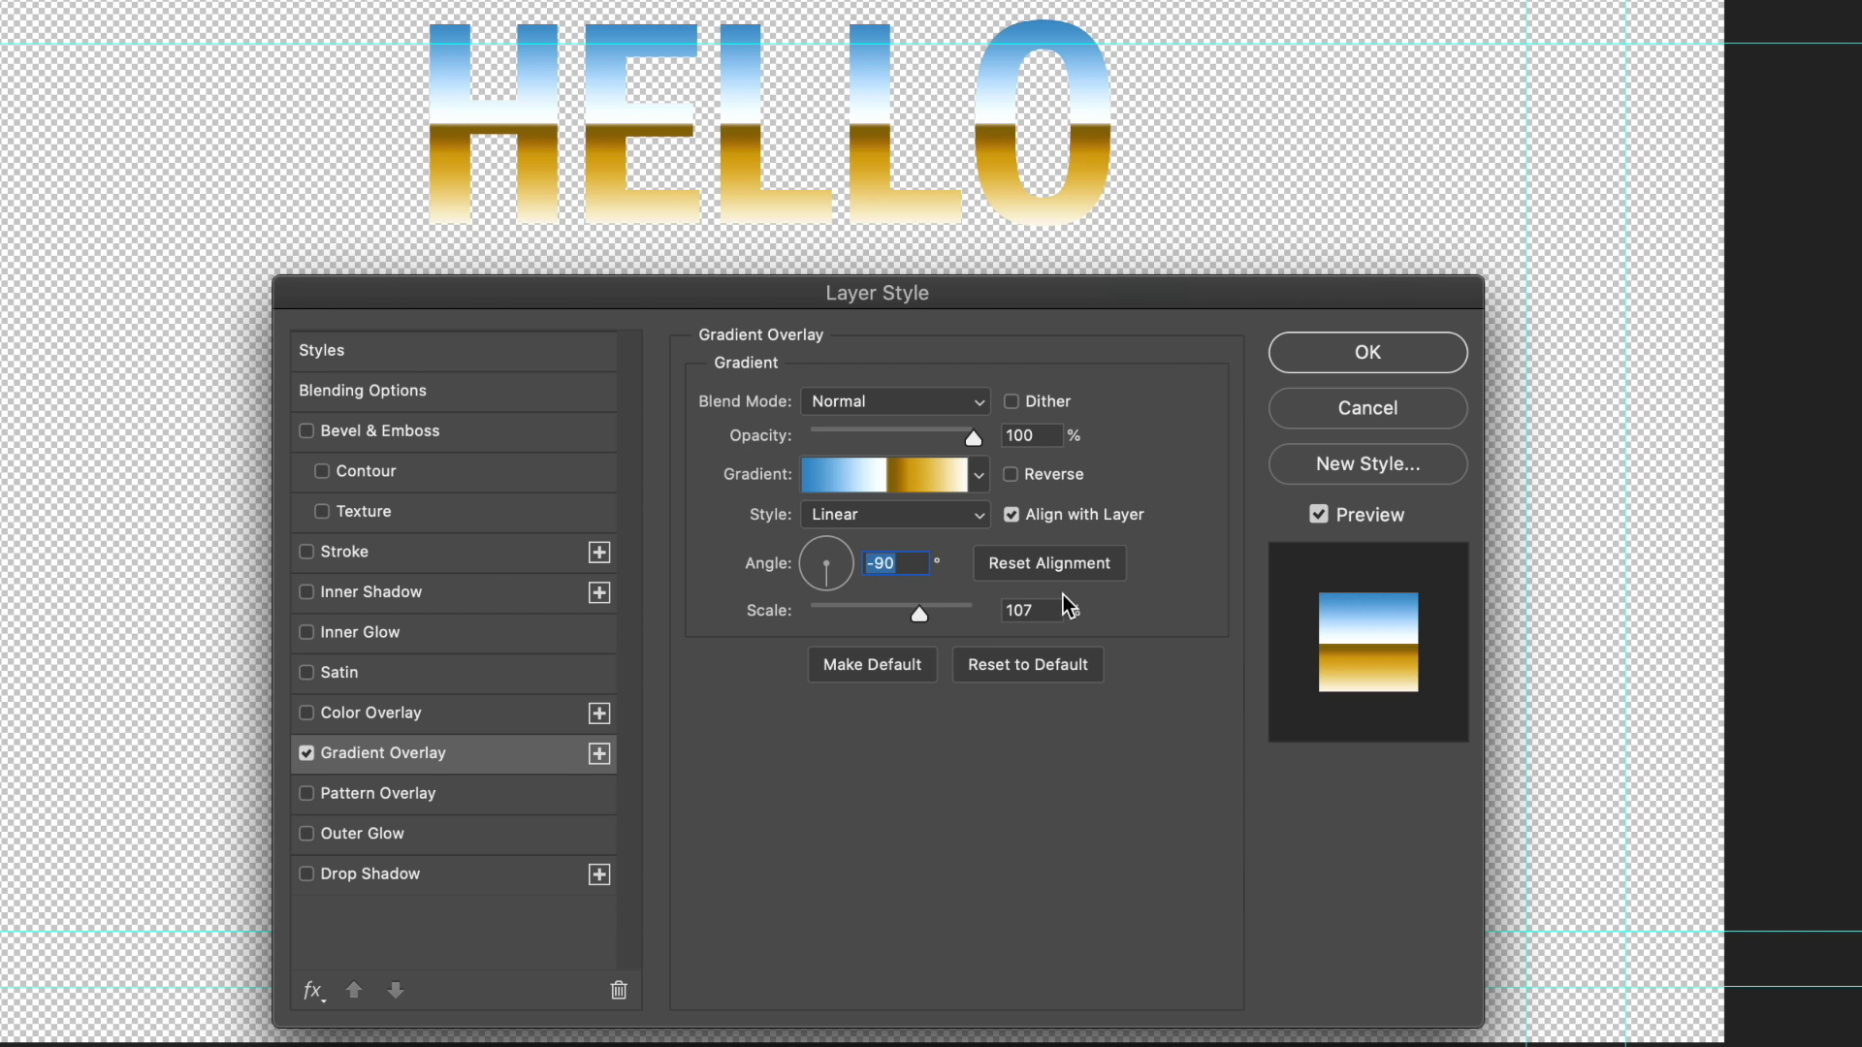
pyautogui.click(1361, 354)
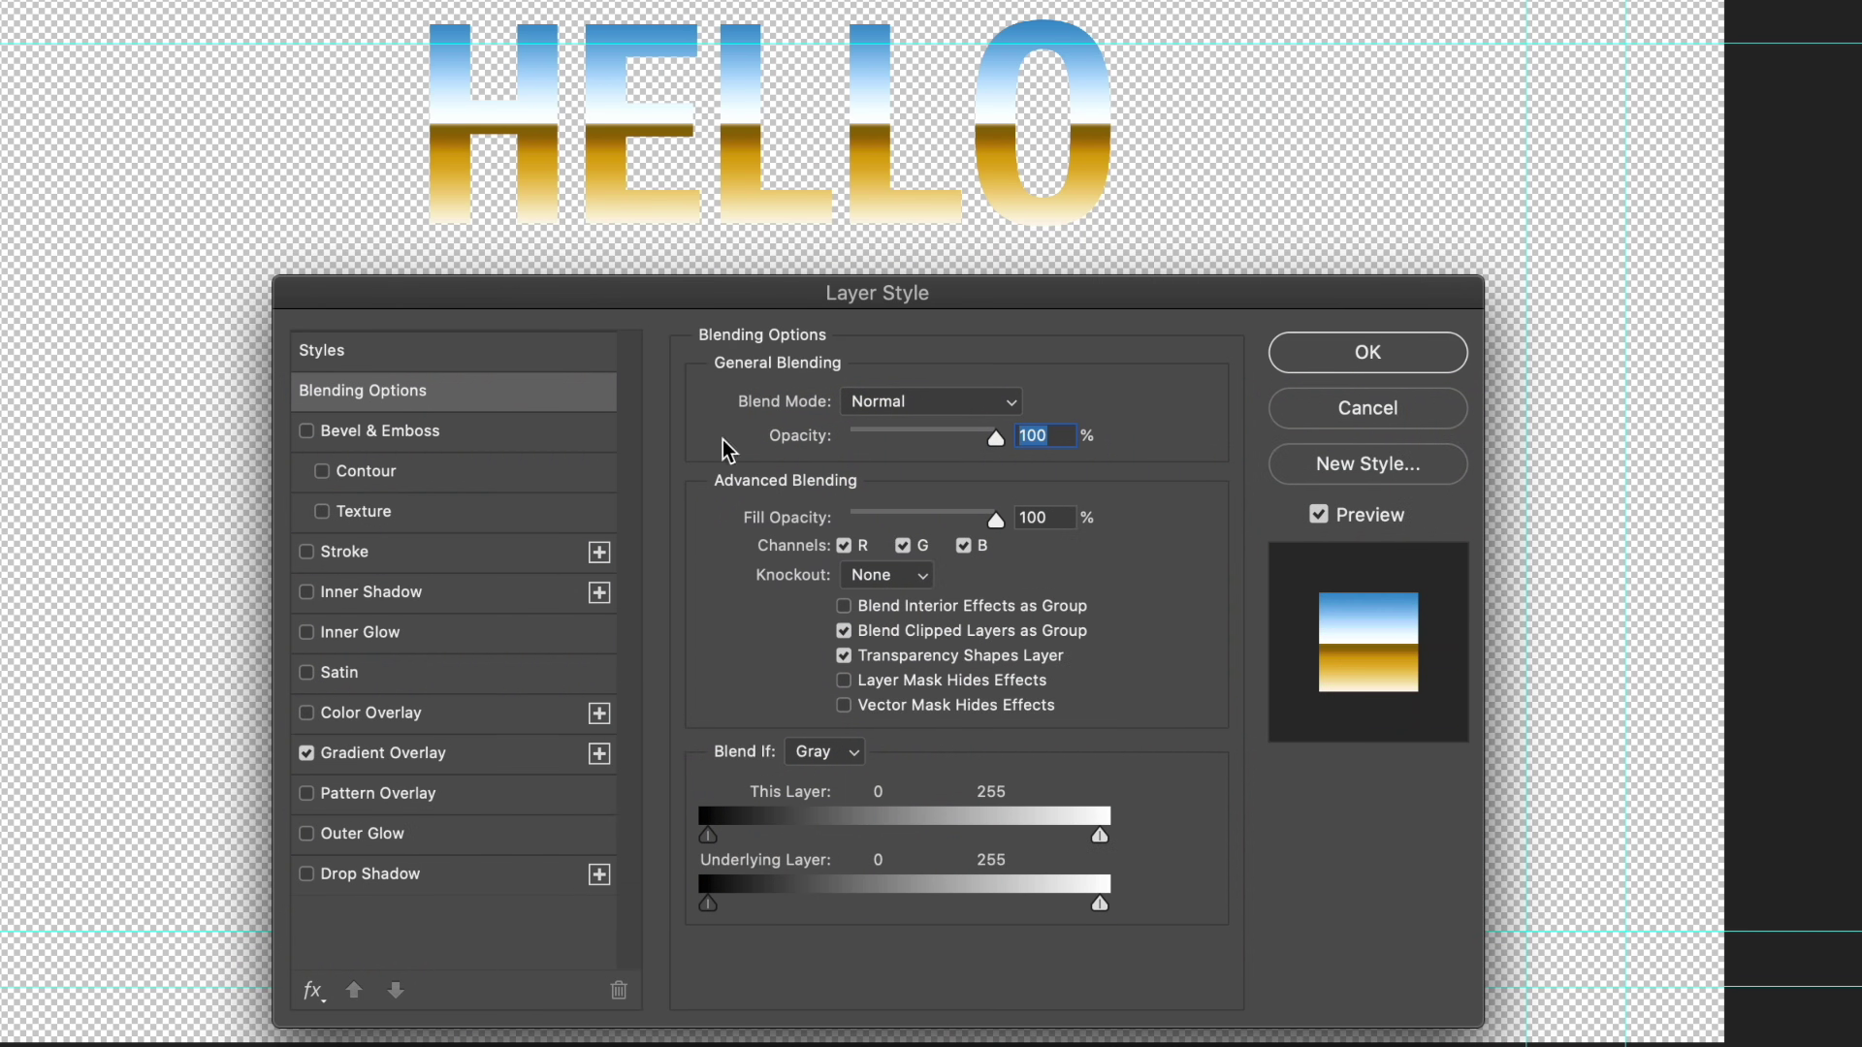
# Step: Try several other presets on the HELLO text's gradient overlay, including striped and pastel ones, and restore the Chrome preset
pyautogui.click(402, 761)
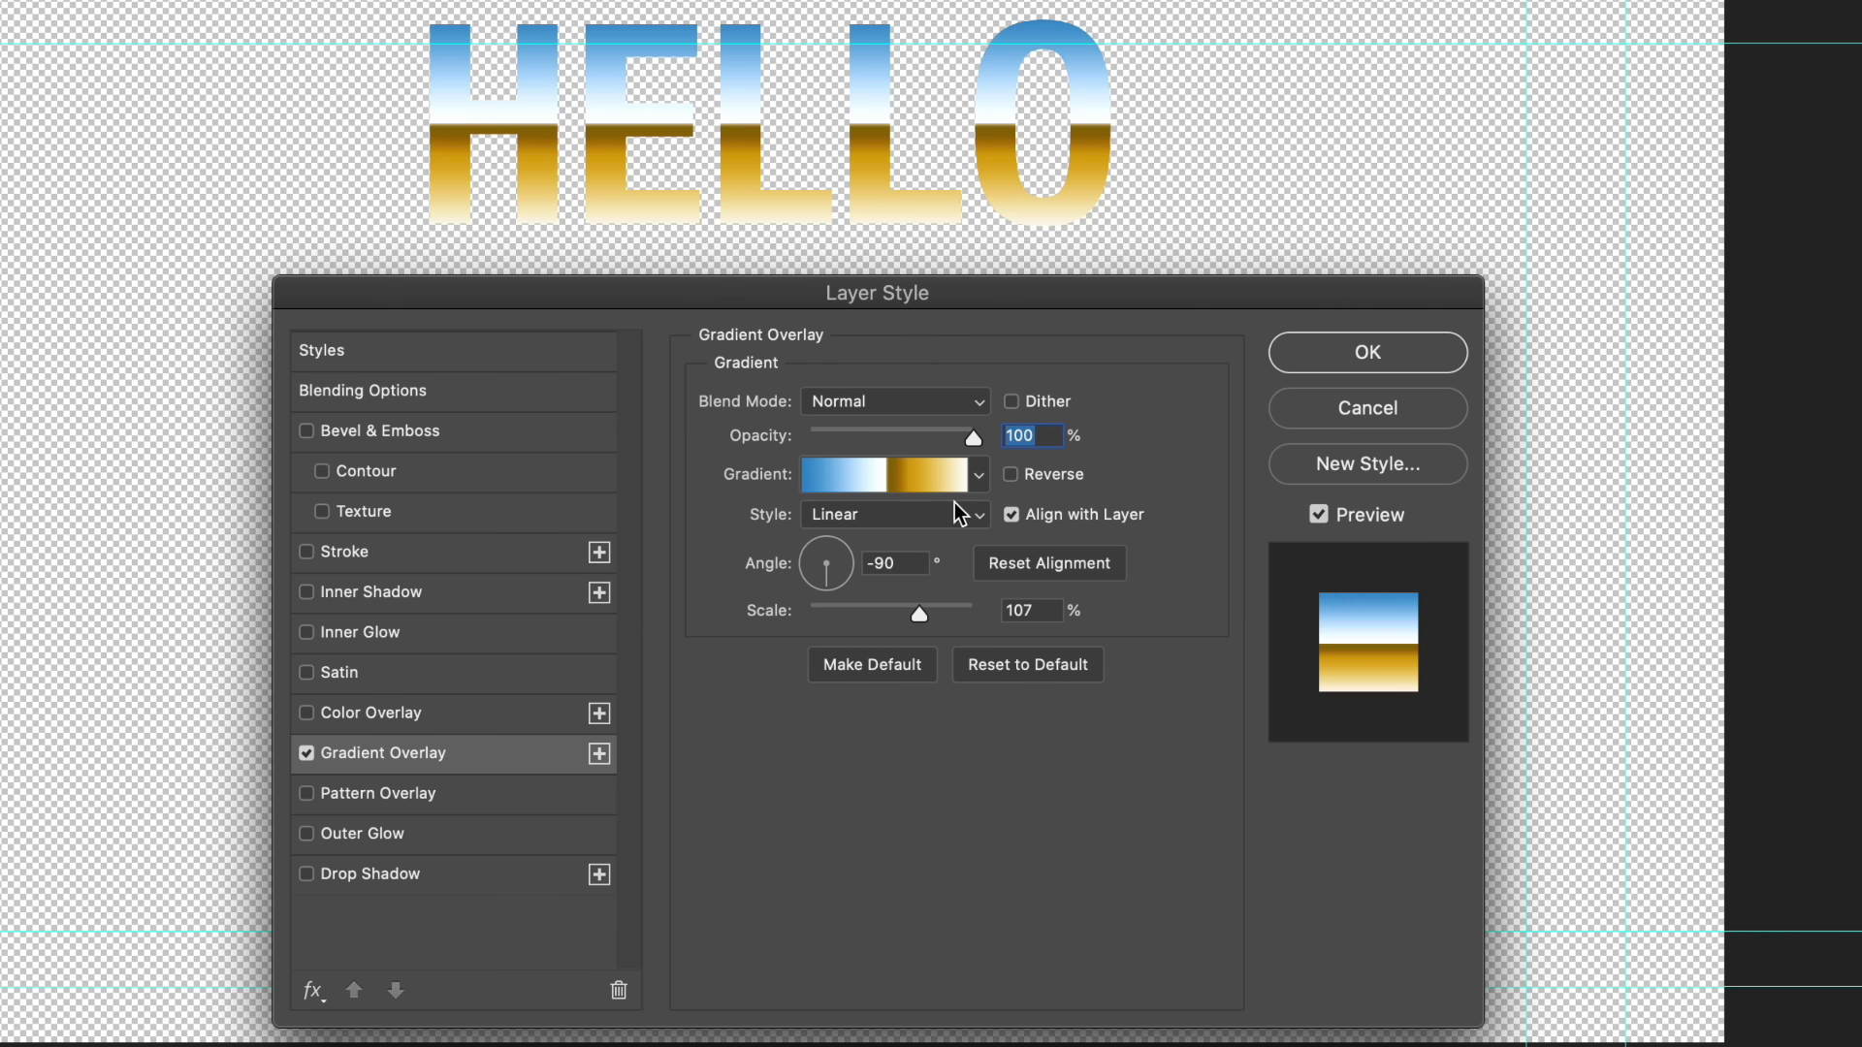
pyautogui.click(978, 477)
pyautogui.click(981, 543)
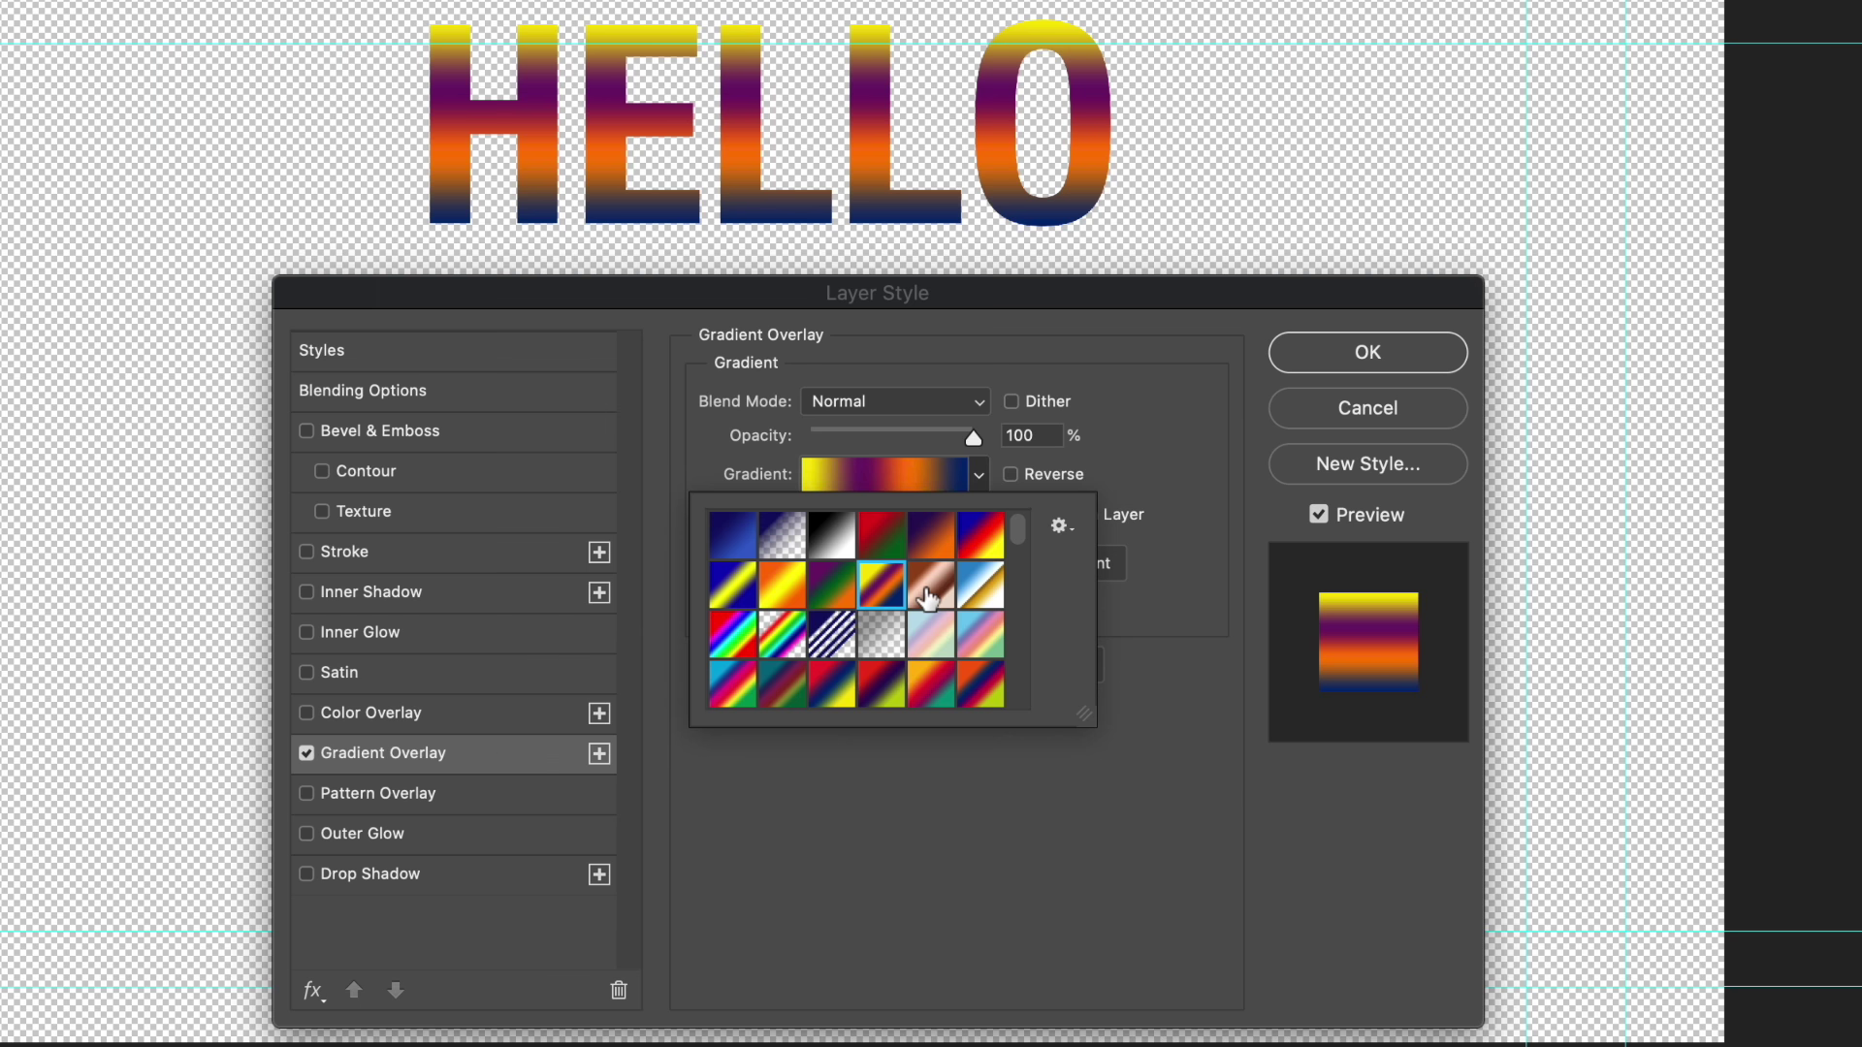
pyautogui.click(929, 587)
pyautogui.click(847, 639)
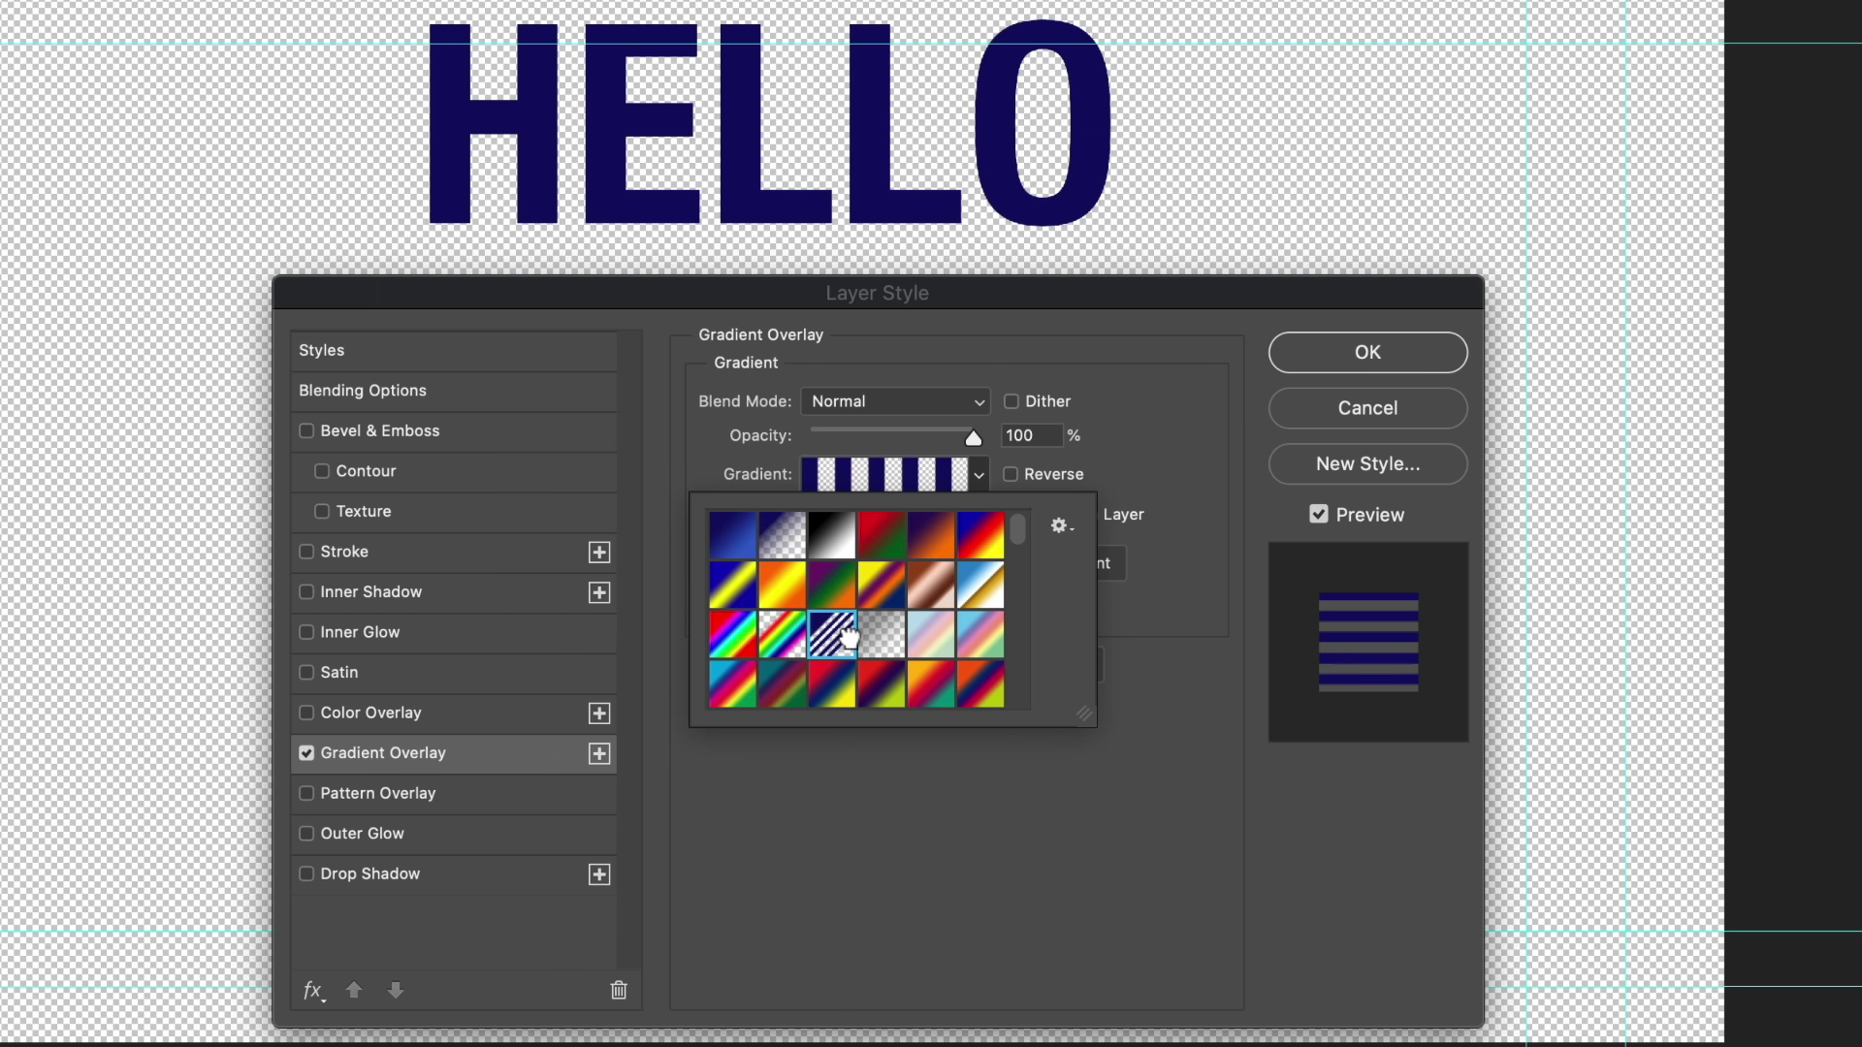
pyautogui.click(882, 637)
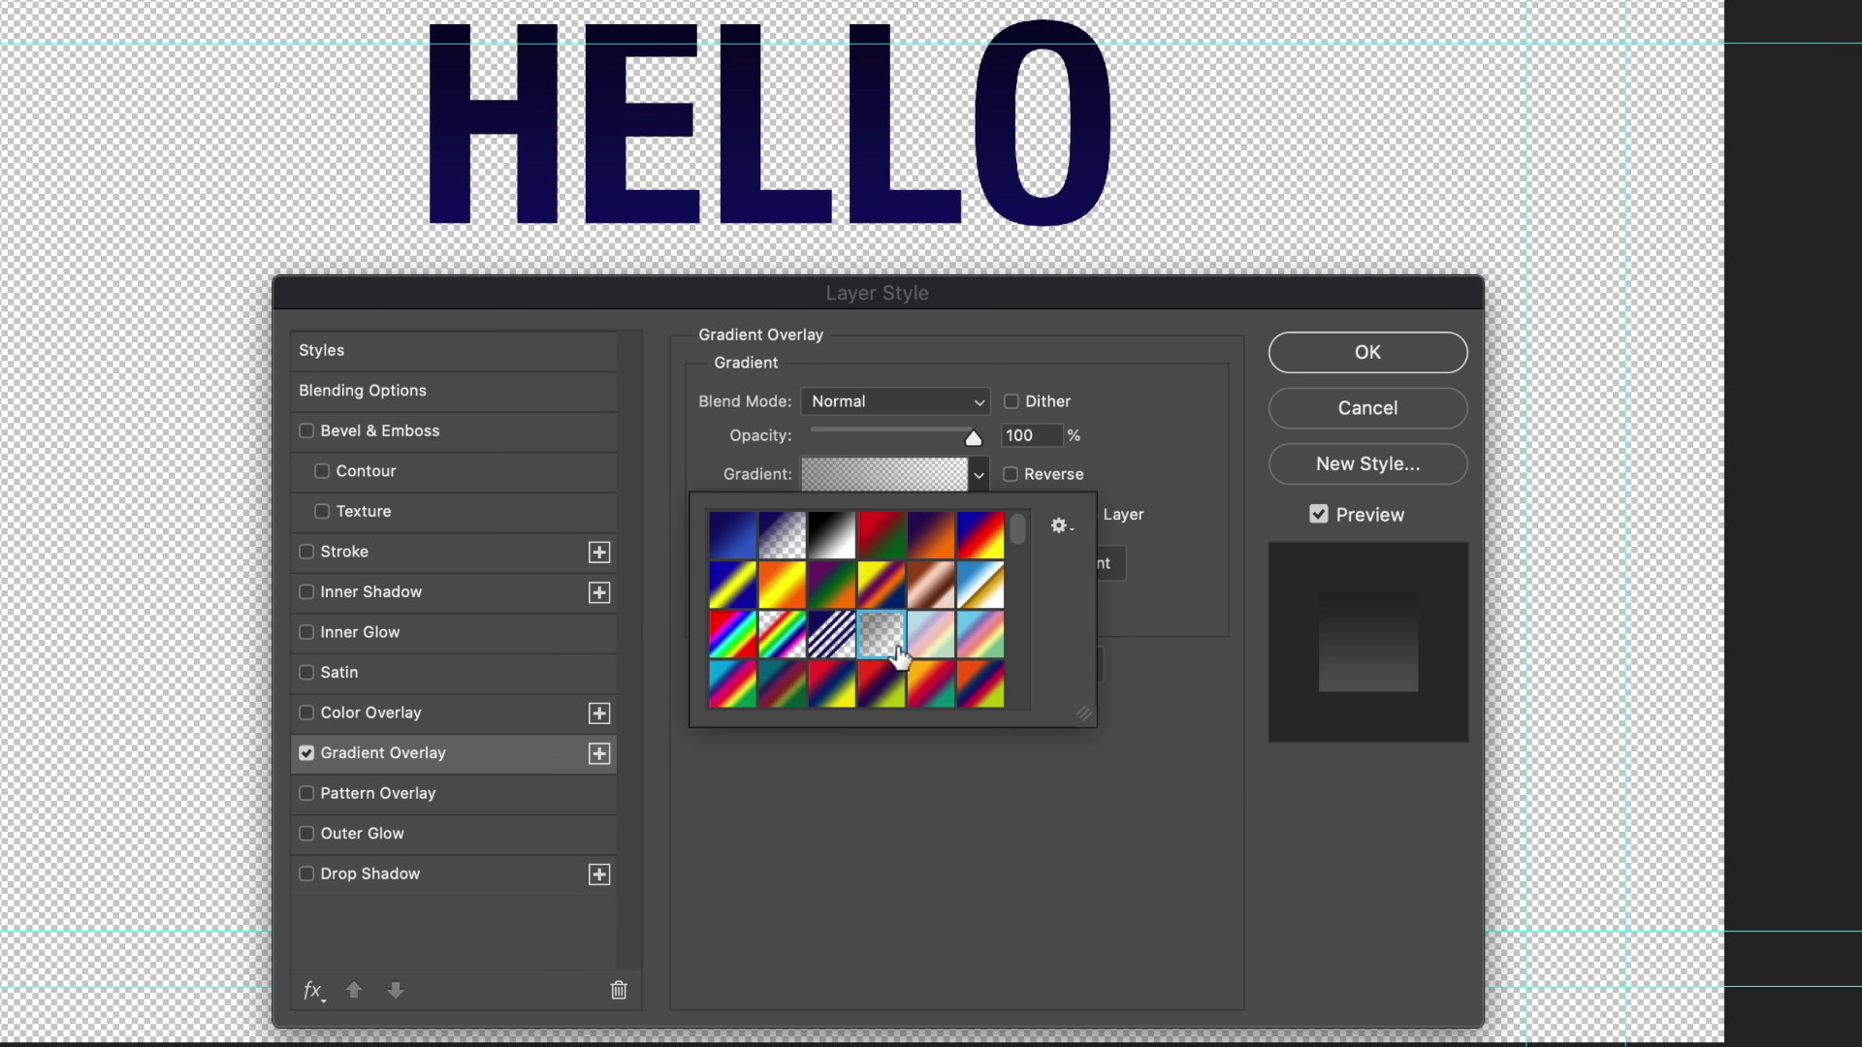
pyautogui.click(934, 640)
pyautogui.click(997, 646)
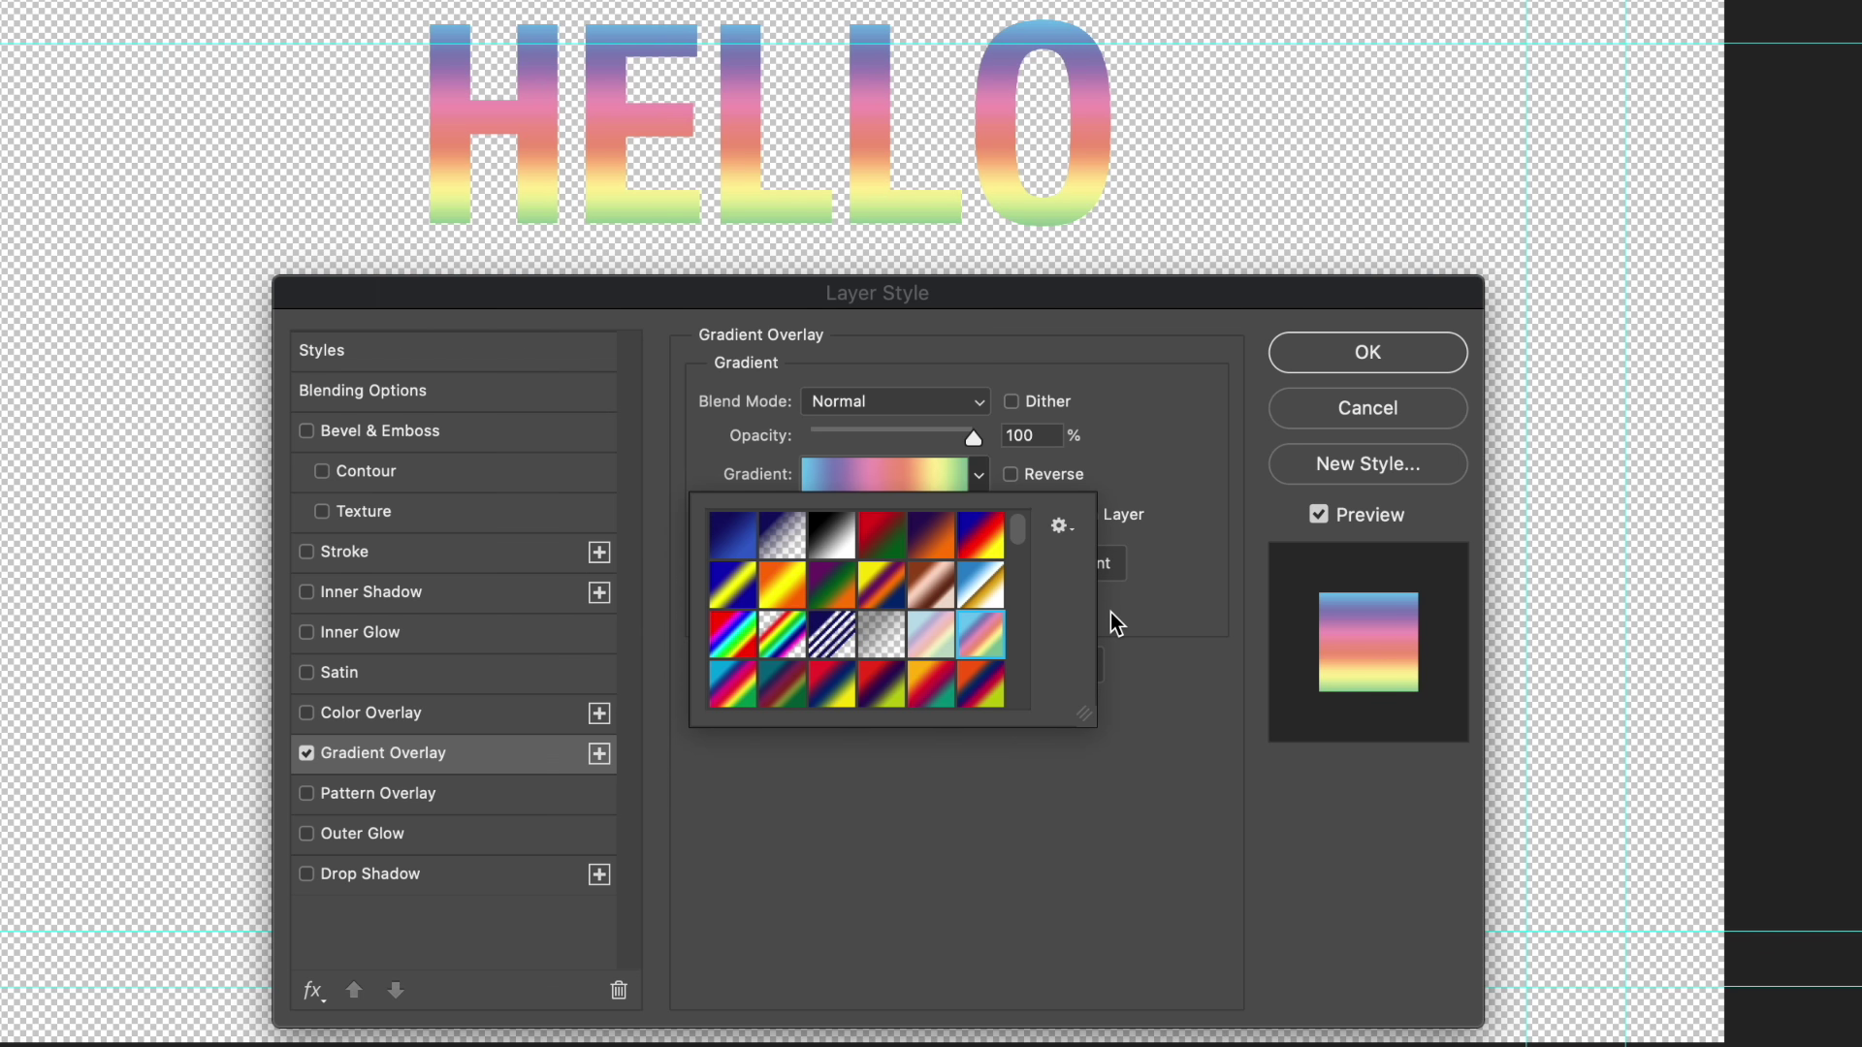
pyautogui.click(971, 599)
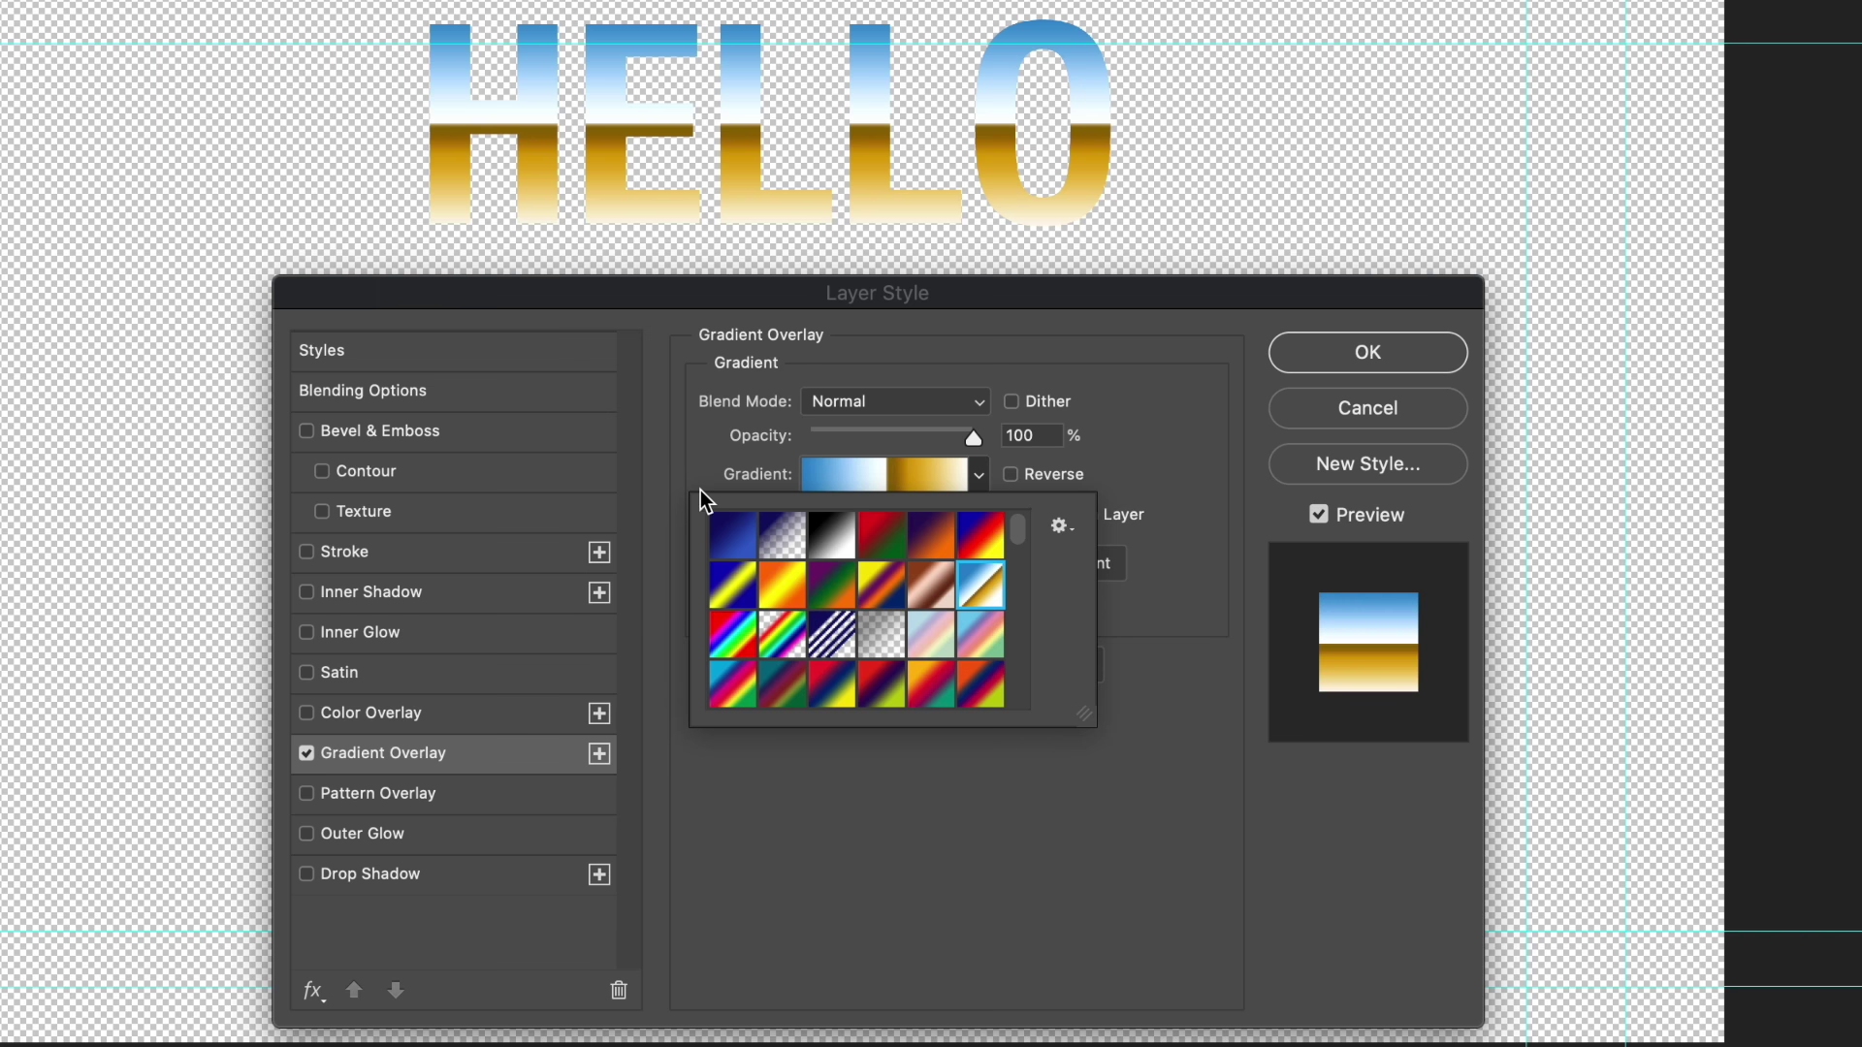
# Step: Add a Stroke effect to the HELLO text and give it a solid black color fill (000000)
pyautogui.click(364, 551)
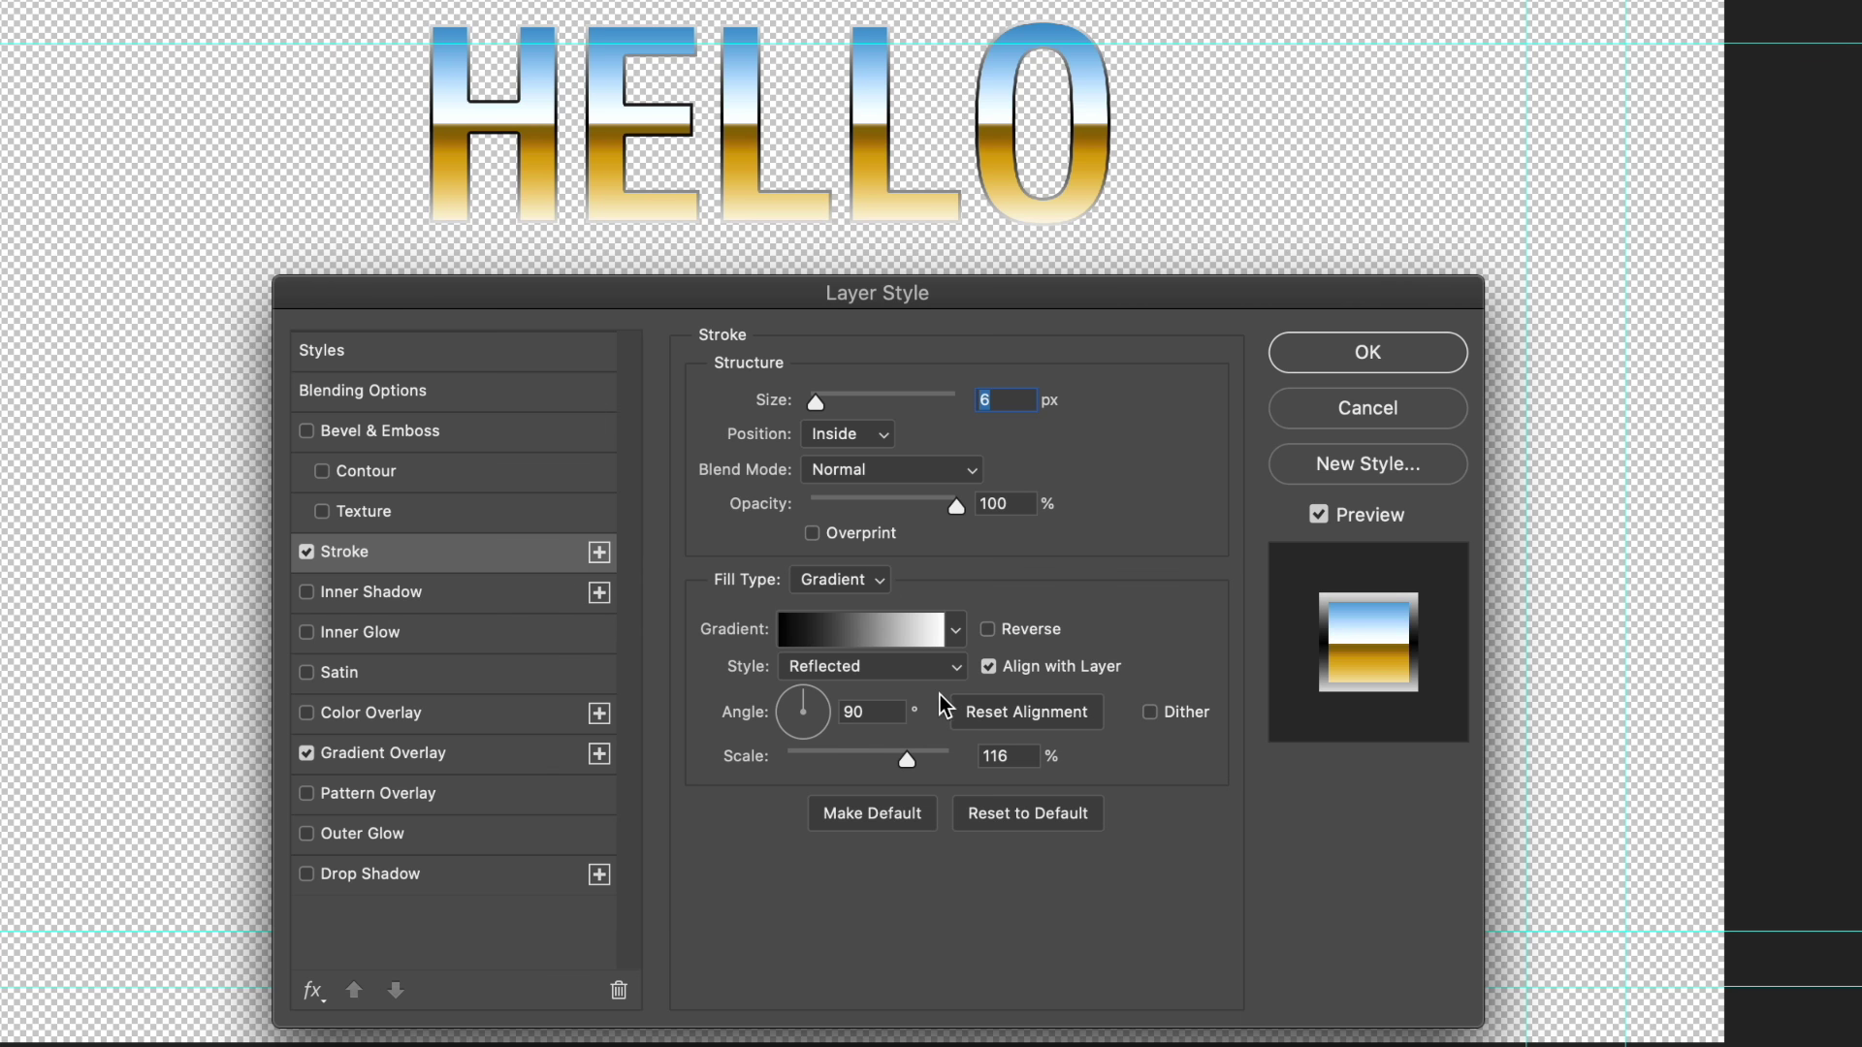
pyautogui.click(840, 579)
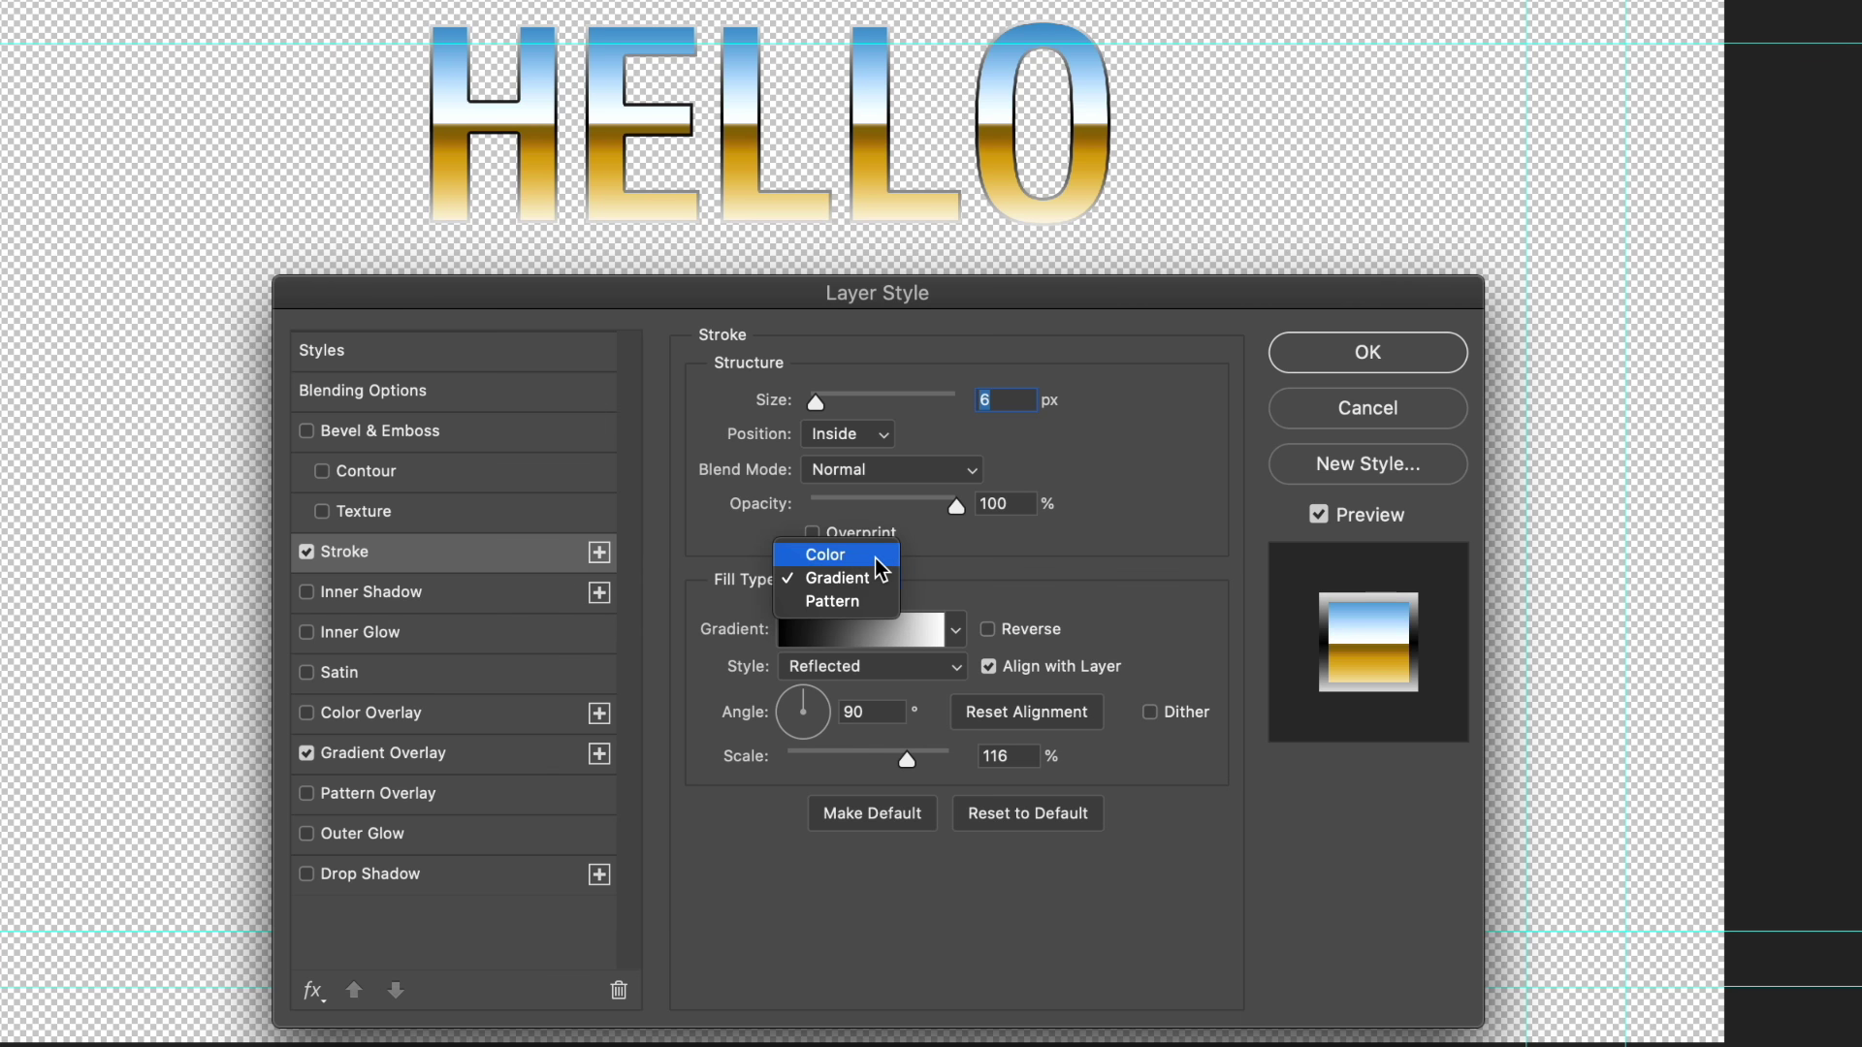
pyautogui.click(875, 556)
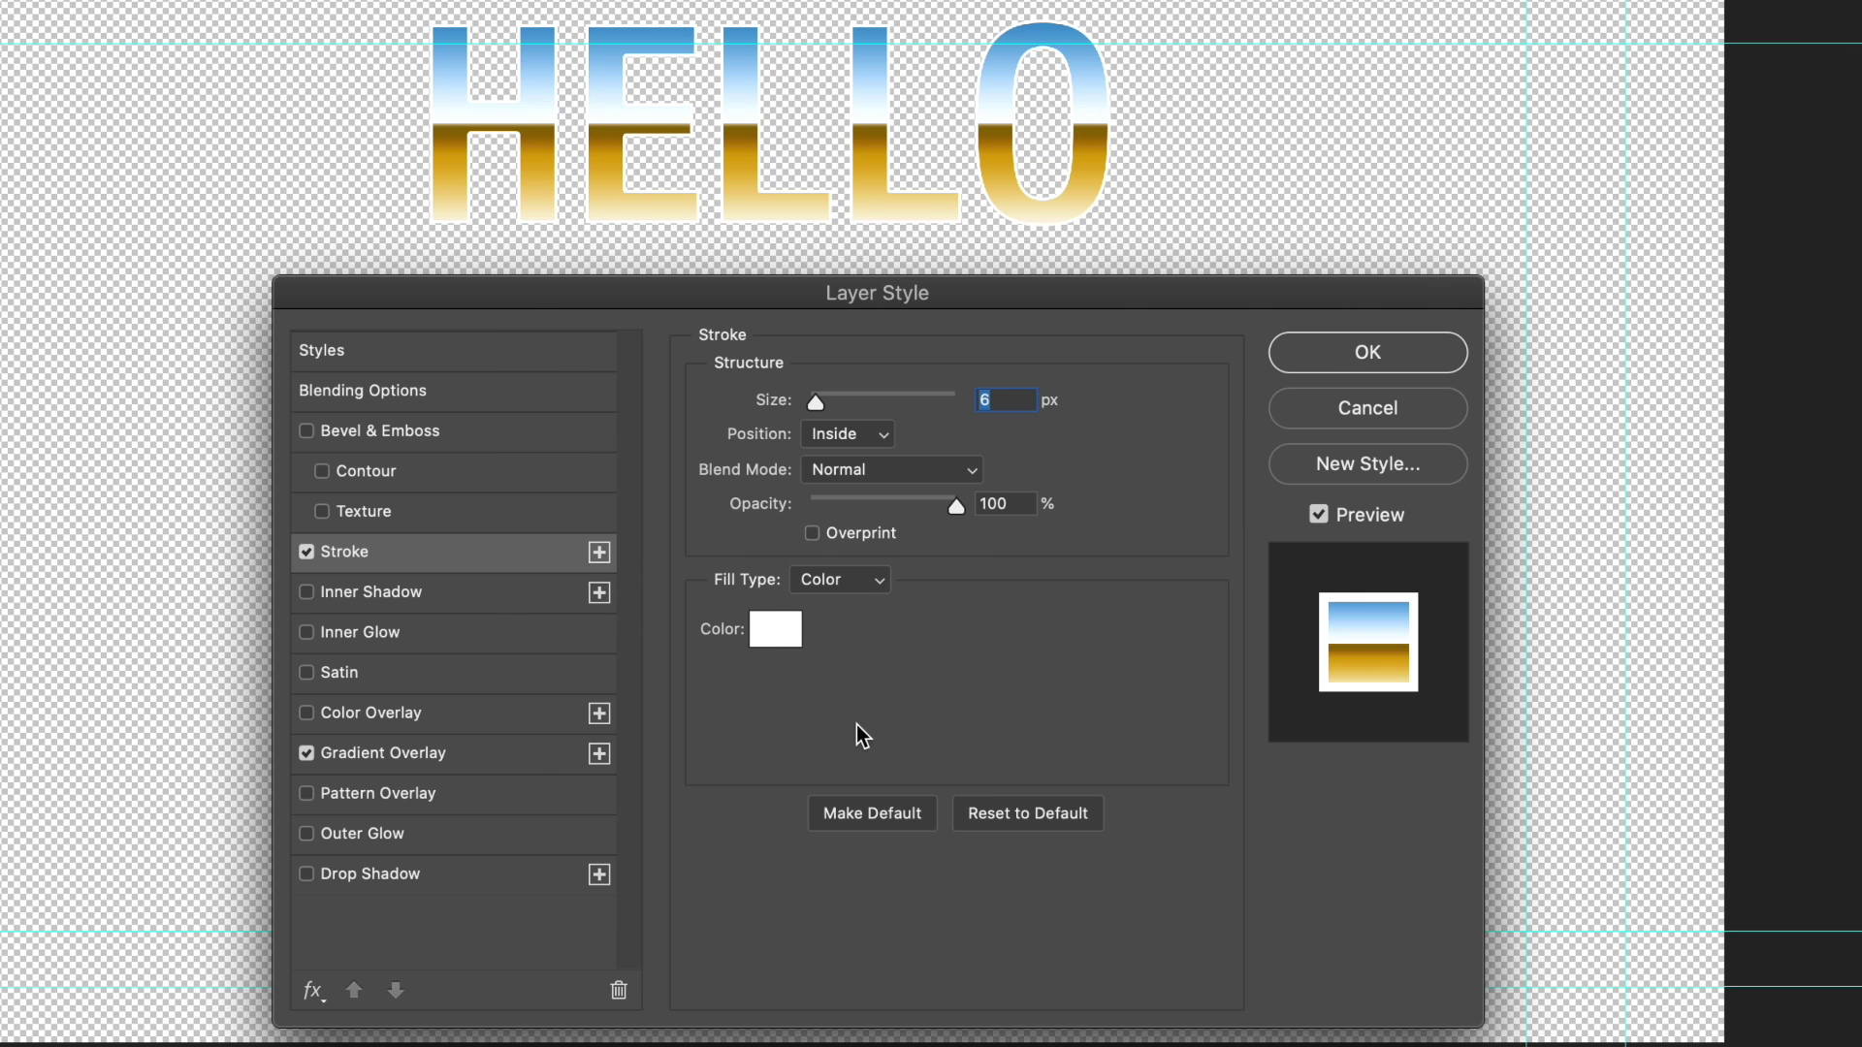
pyautogui.click(775, 632)
pyautogui.moveTo(1408, 747)
pyautogui.mouseDown()
pyautogui.moveTo(1417, 906)
pyautogui.moveTo(1450, 978)
pyautogui.mouseUp()
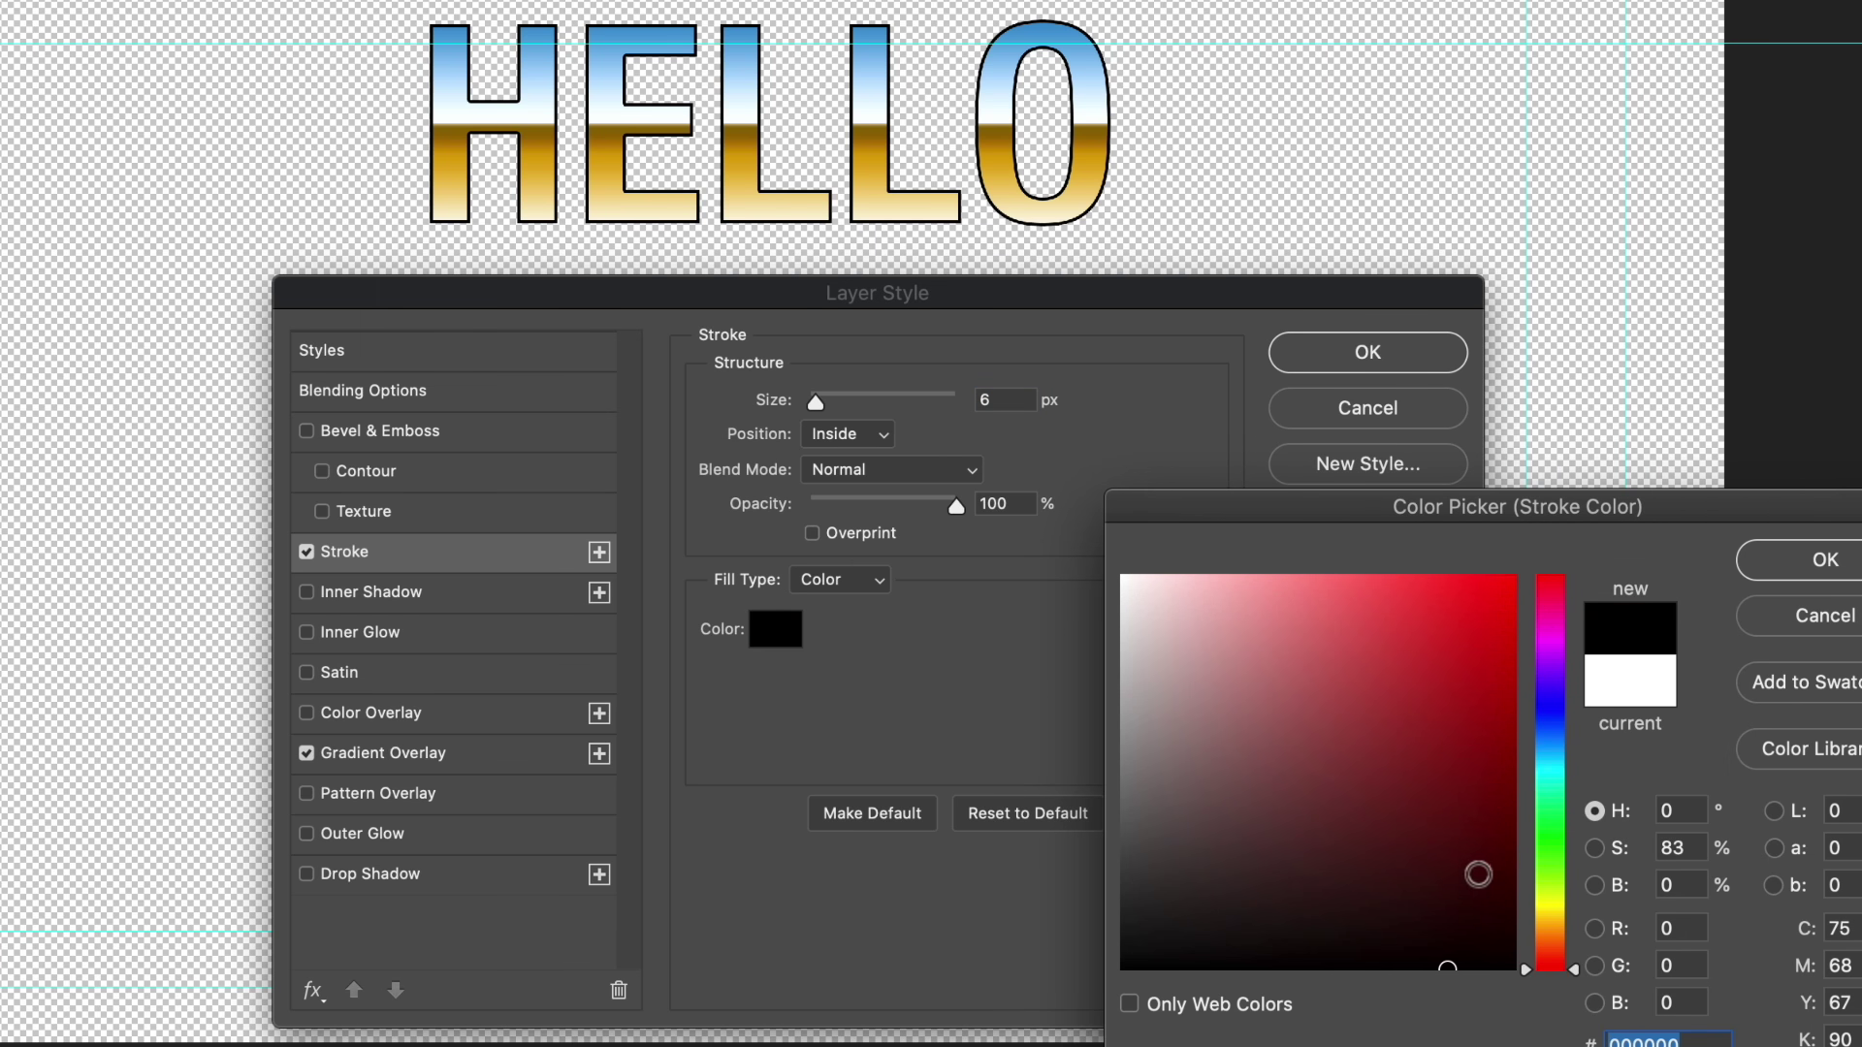
pyautogui.moveTo(1311, 767)
pyautogui.mouseDown()
pyautogui.moveTo(1416, 782)
pyautogui.moveTo(1435, 957)
pyautogui.moveTo(1346, 657)
pyautogui.mouseUp()
pyautogui.write('ffffff')
pyautogui.write('000000')
pyautogui.click(1809, 567)
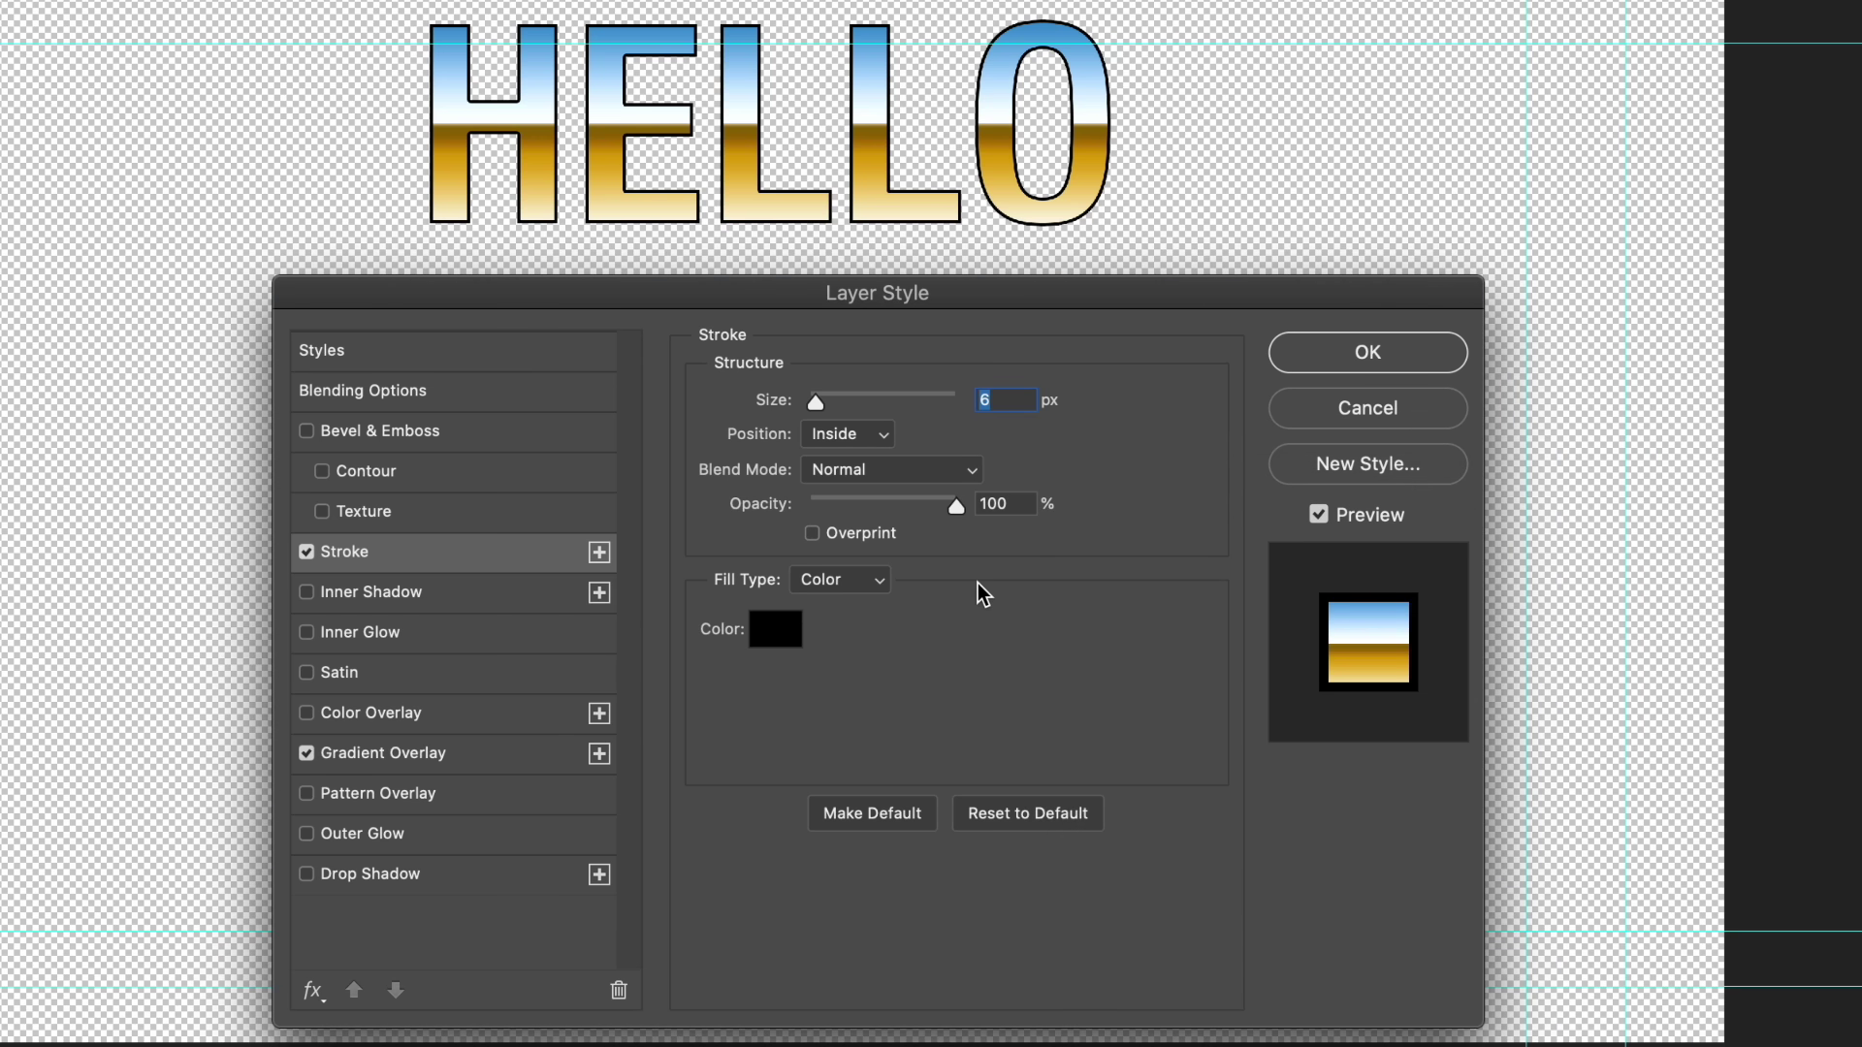
# Step: Change the stroke's fill type to Gradient and apply the Chrome preset to it
pyautogui.click(879, 586)
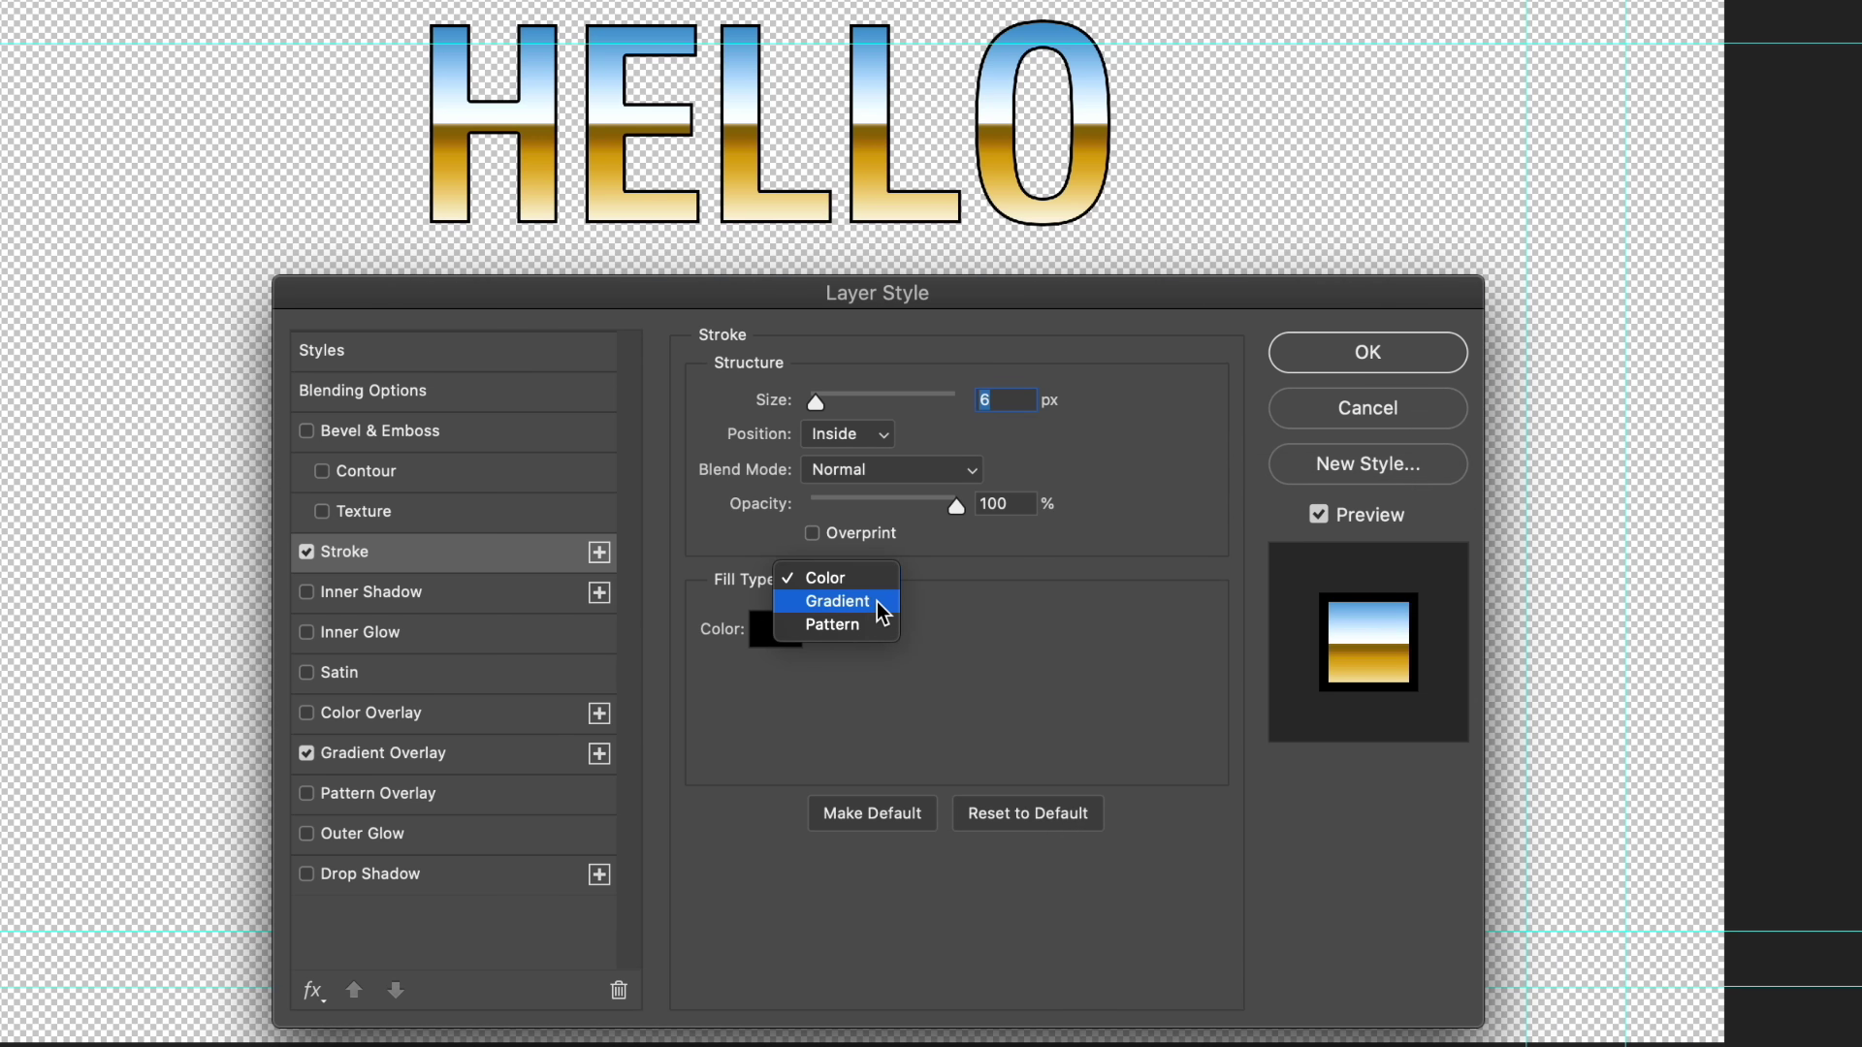
pyautogui.click(879, 607)
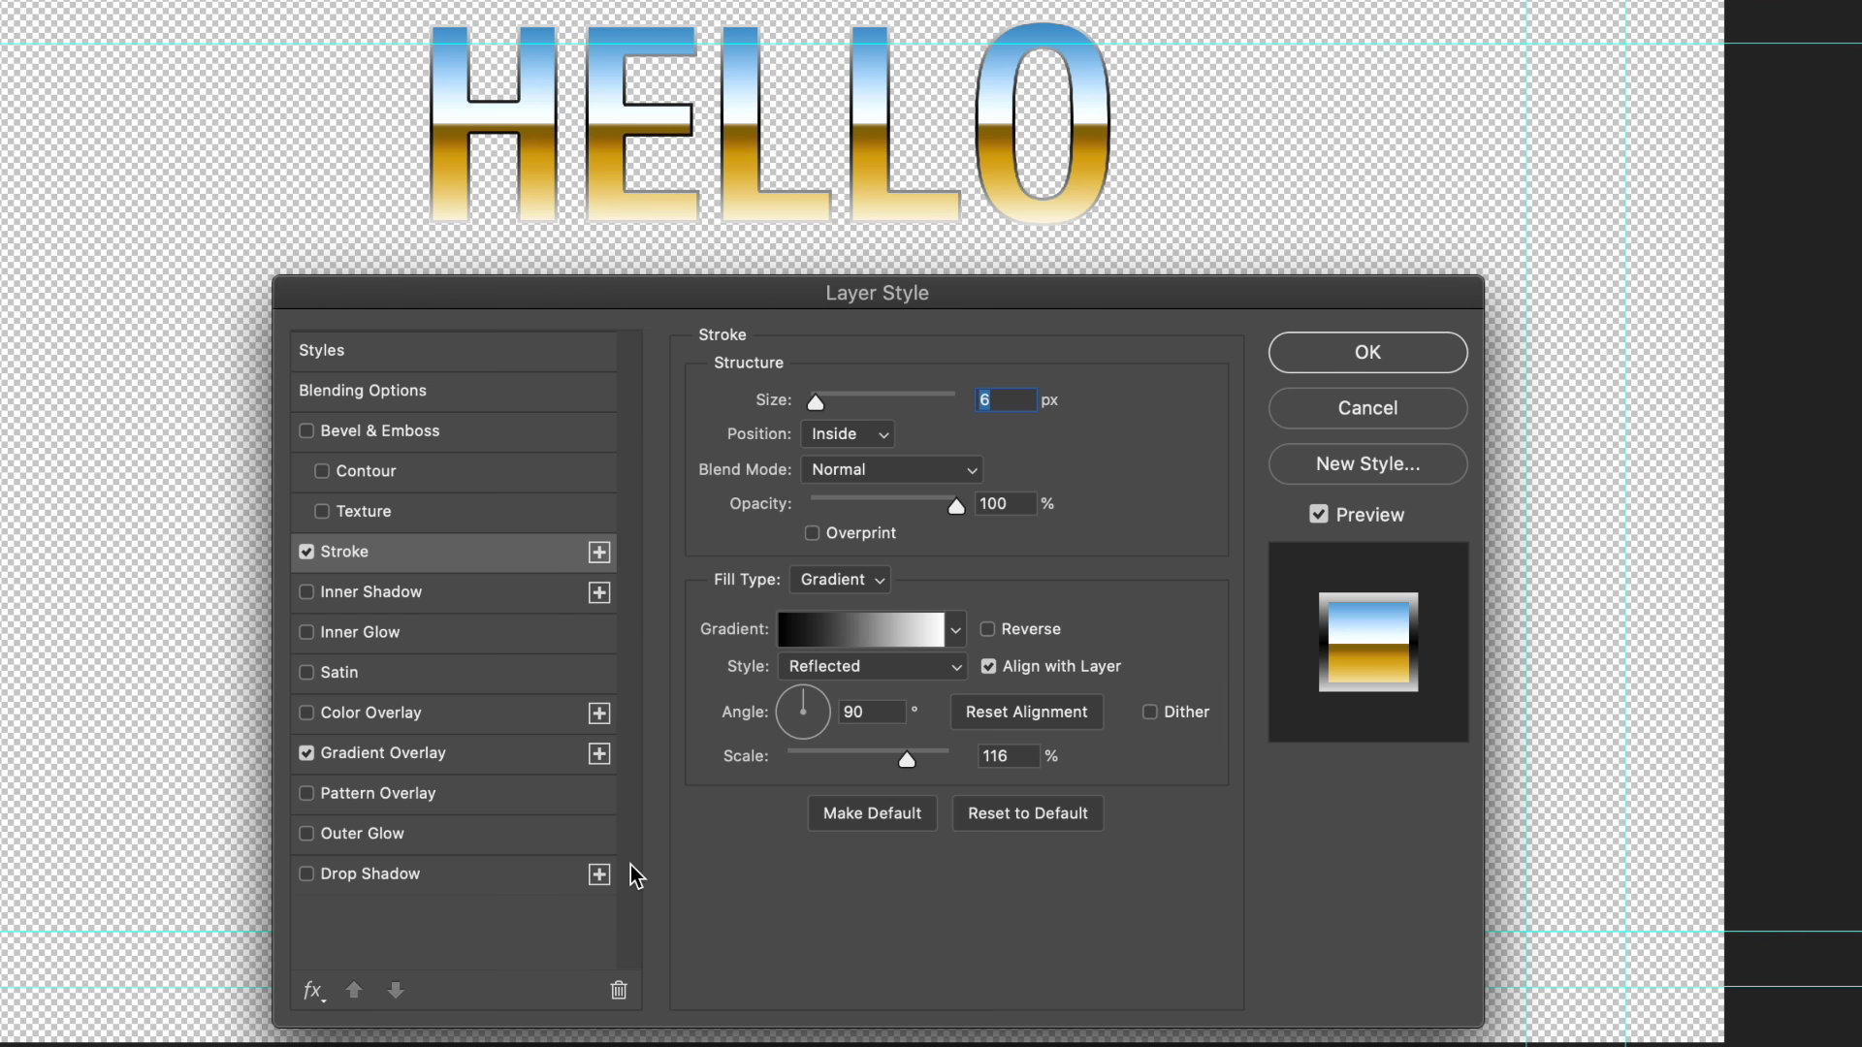
pyautogui.click(956, 631)
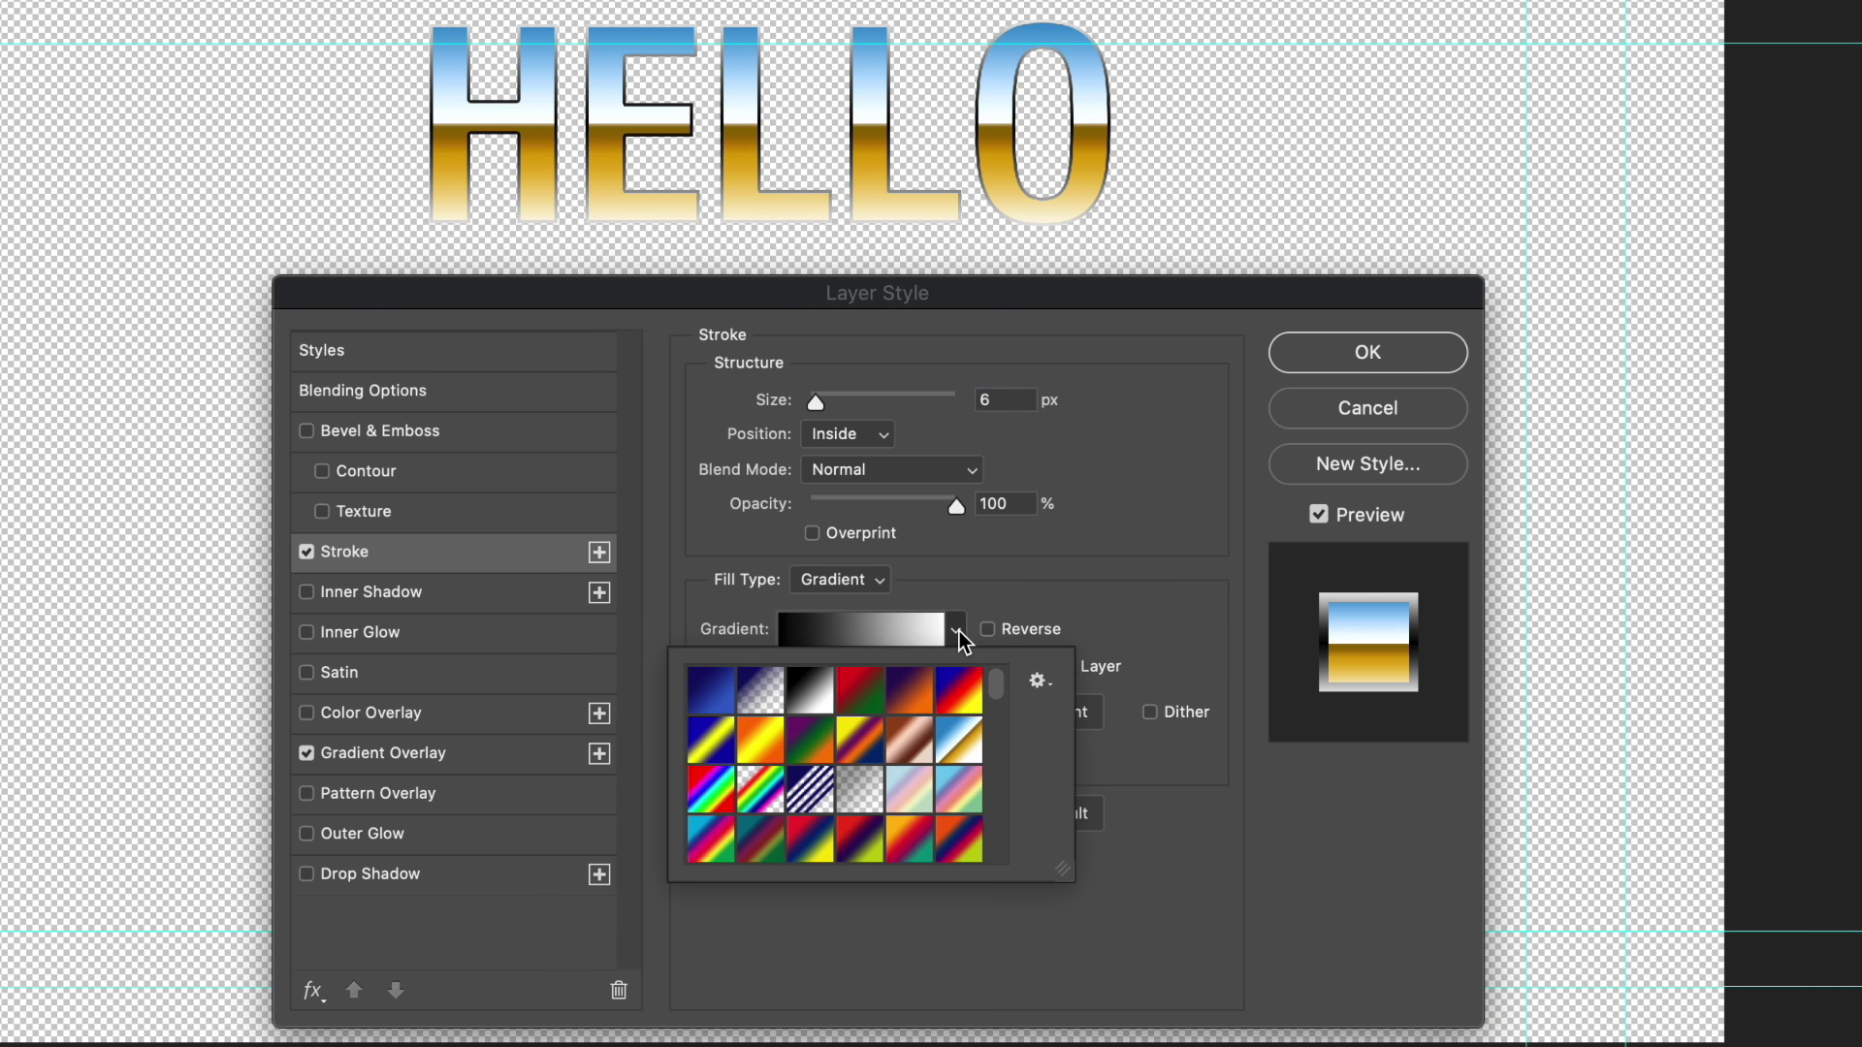
pyautogui.click(960, 739)
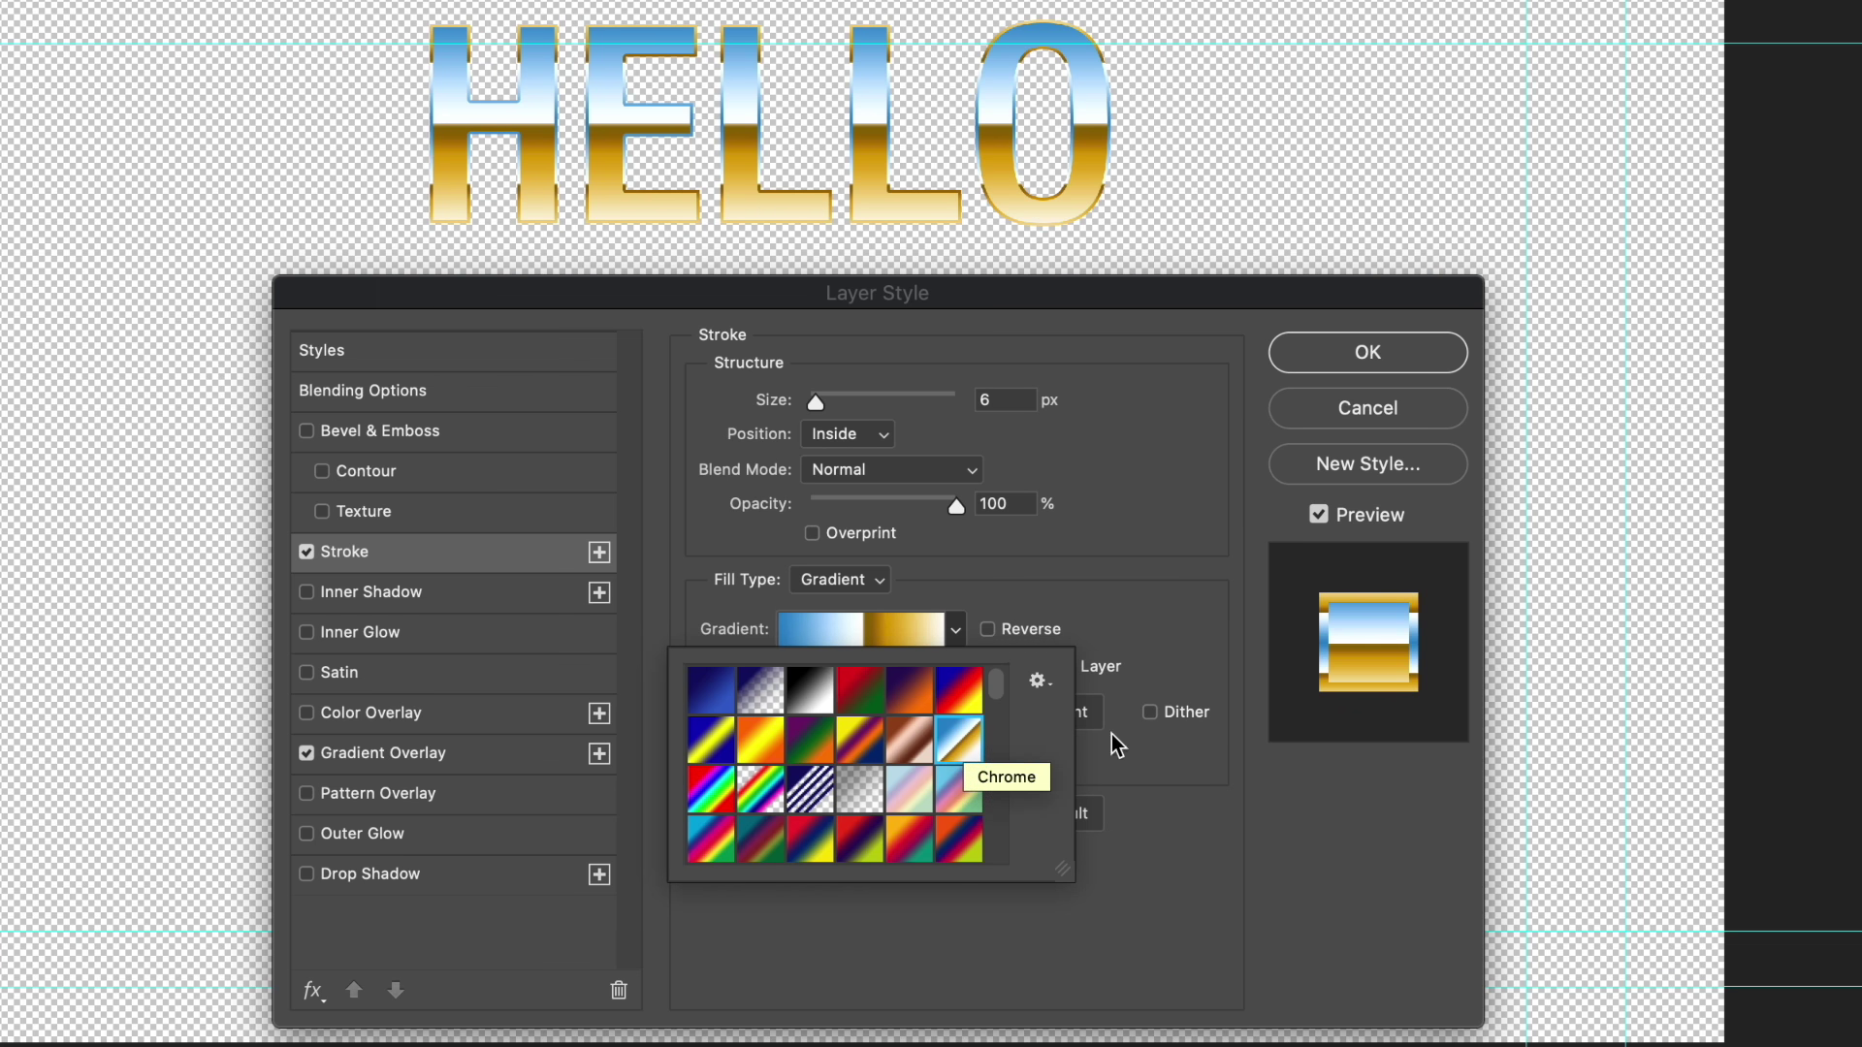
pyautogui.click(1118, 563)
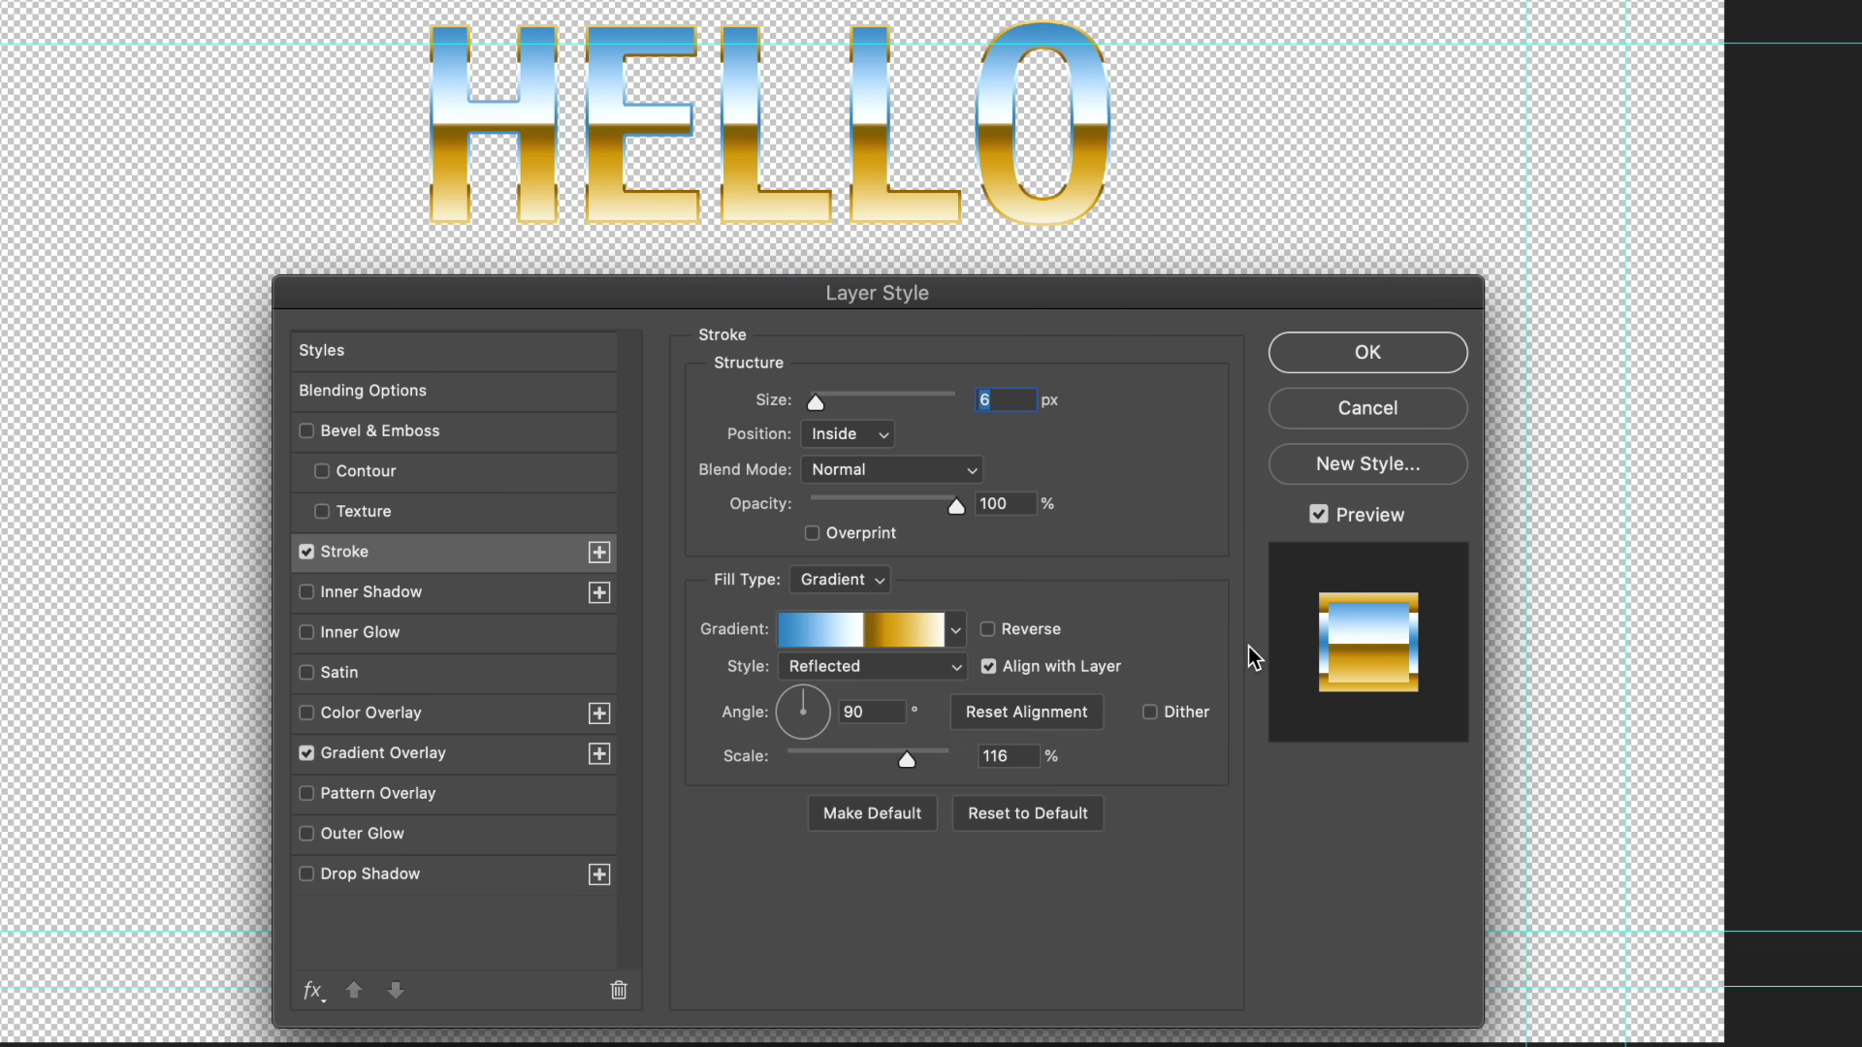
# Step: Set the stroke gradient's style to Linear, and try reversing it before restoring the unreversed direction
pyautogui.click(844, 668)
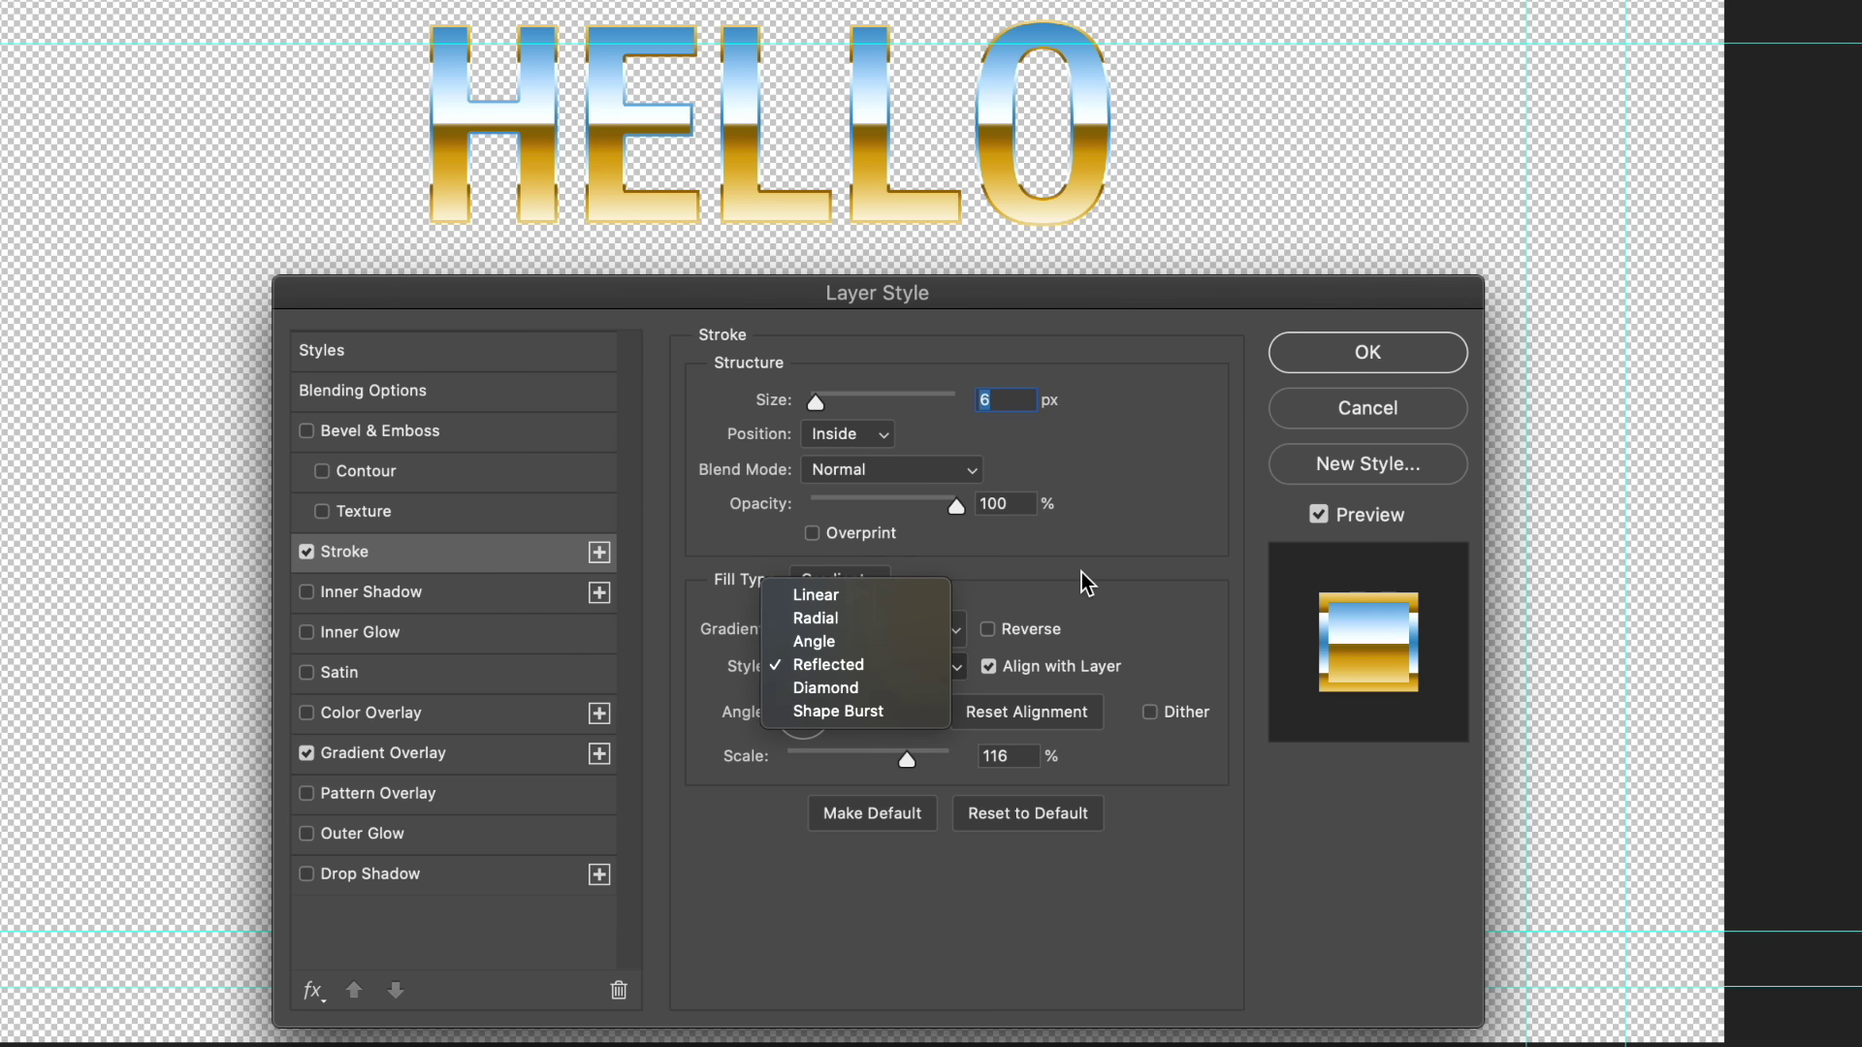
pyautogui.press('Escape')
pyautogui.press('Up')
pyautogui.press('Up')
pyautogui.press('Up')
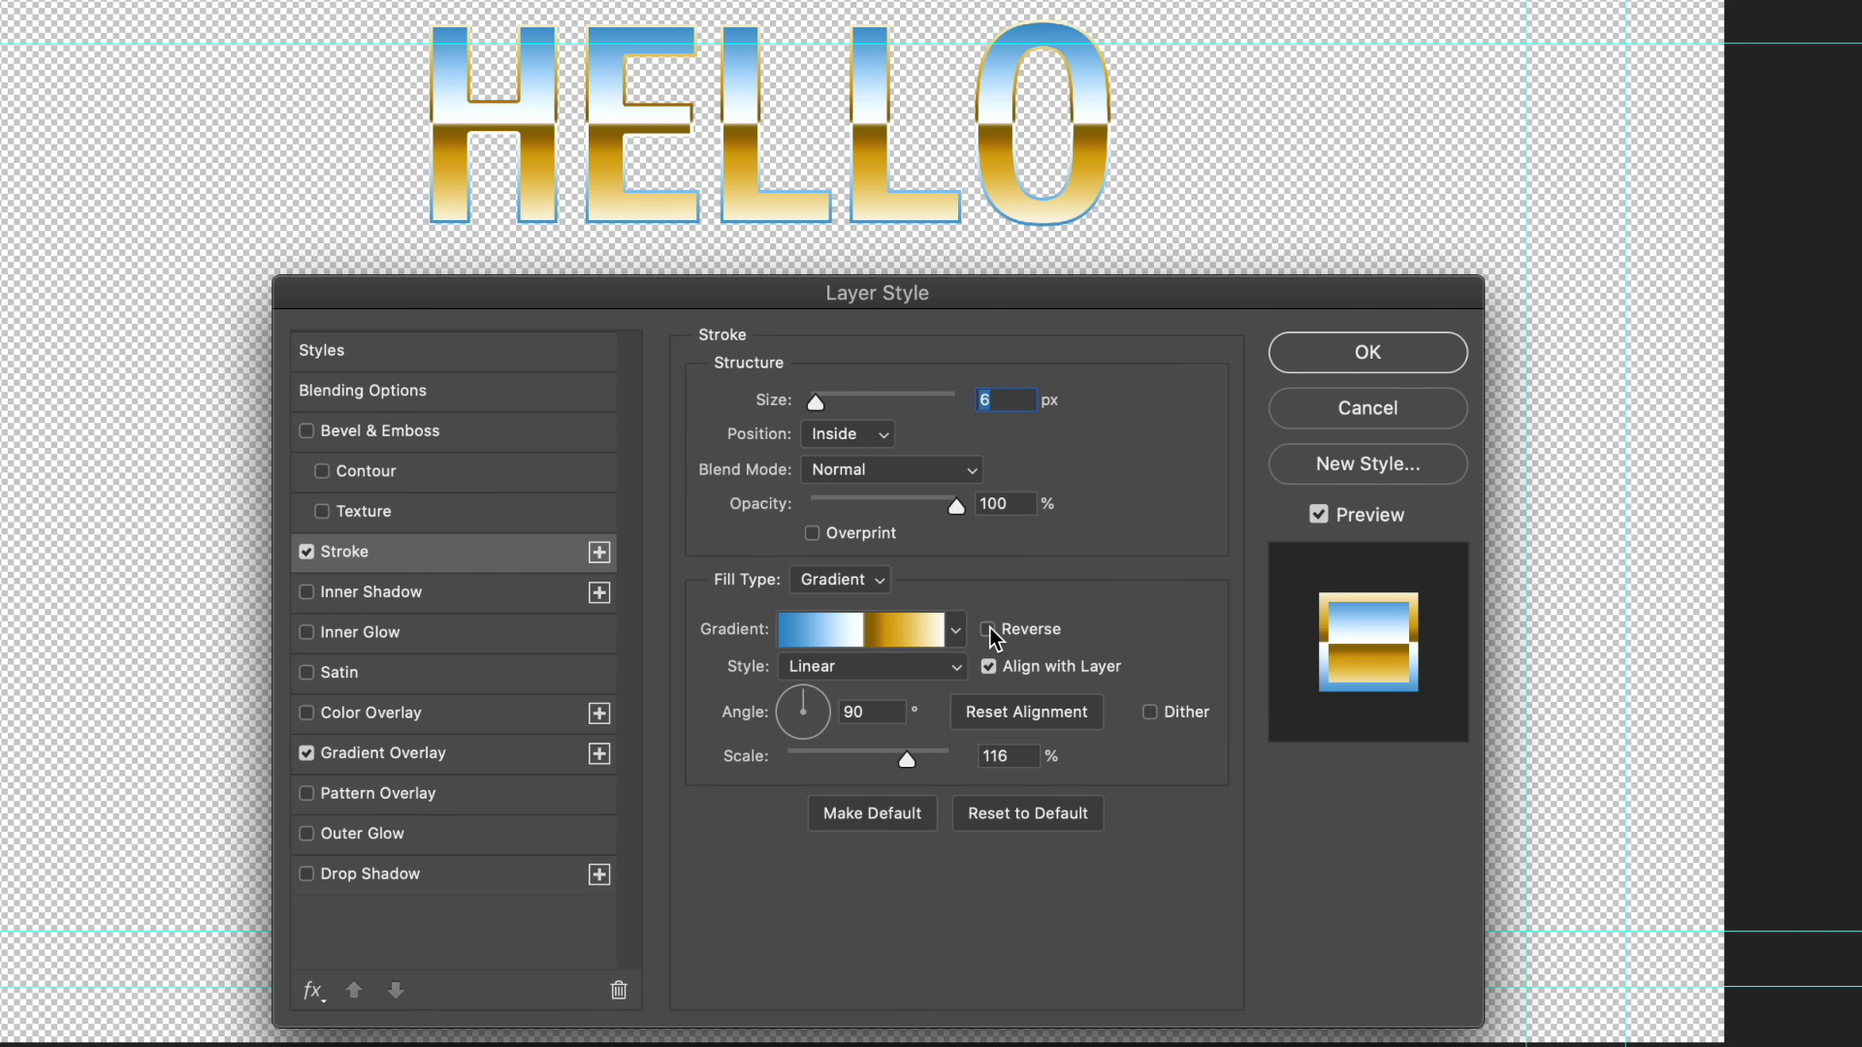
pyautogui.click(989, 628)
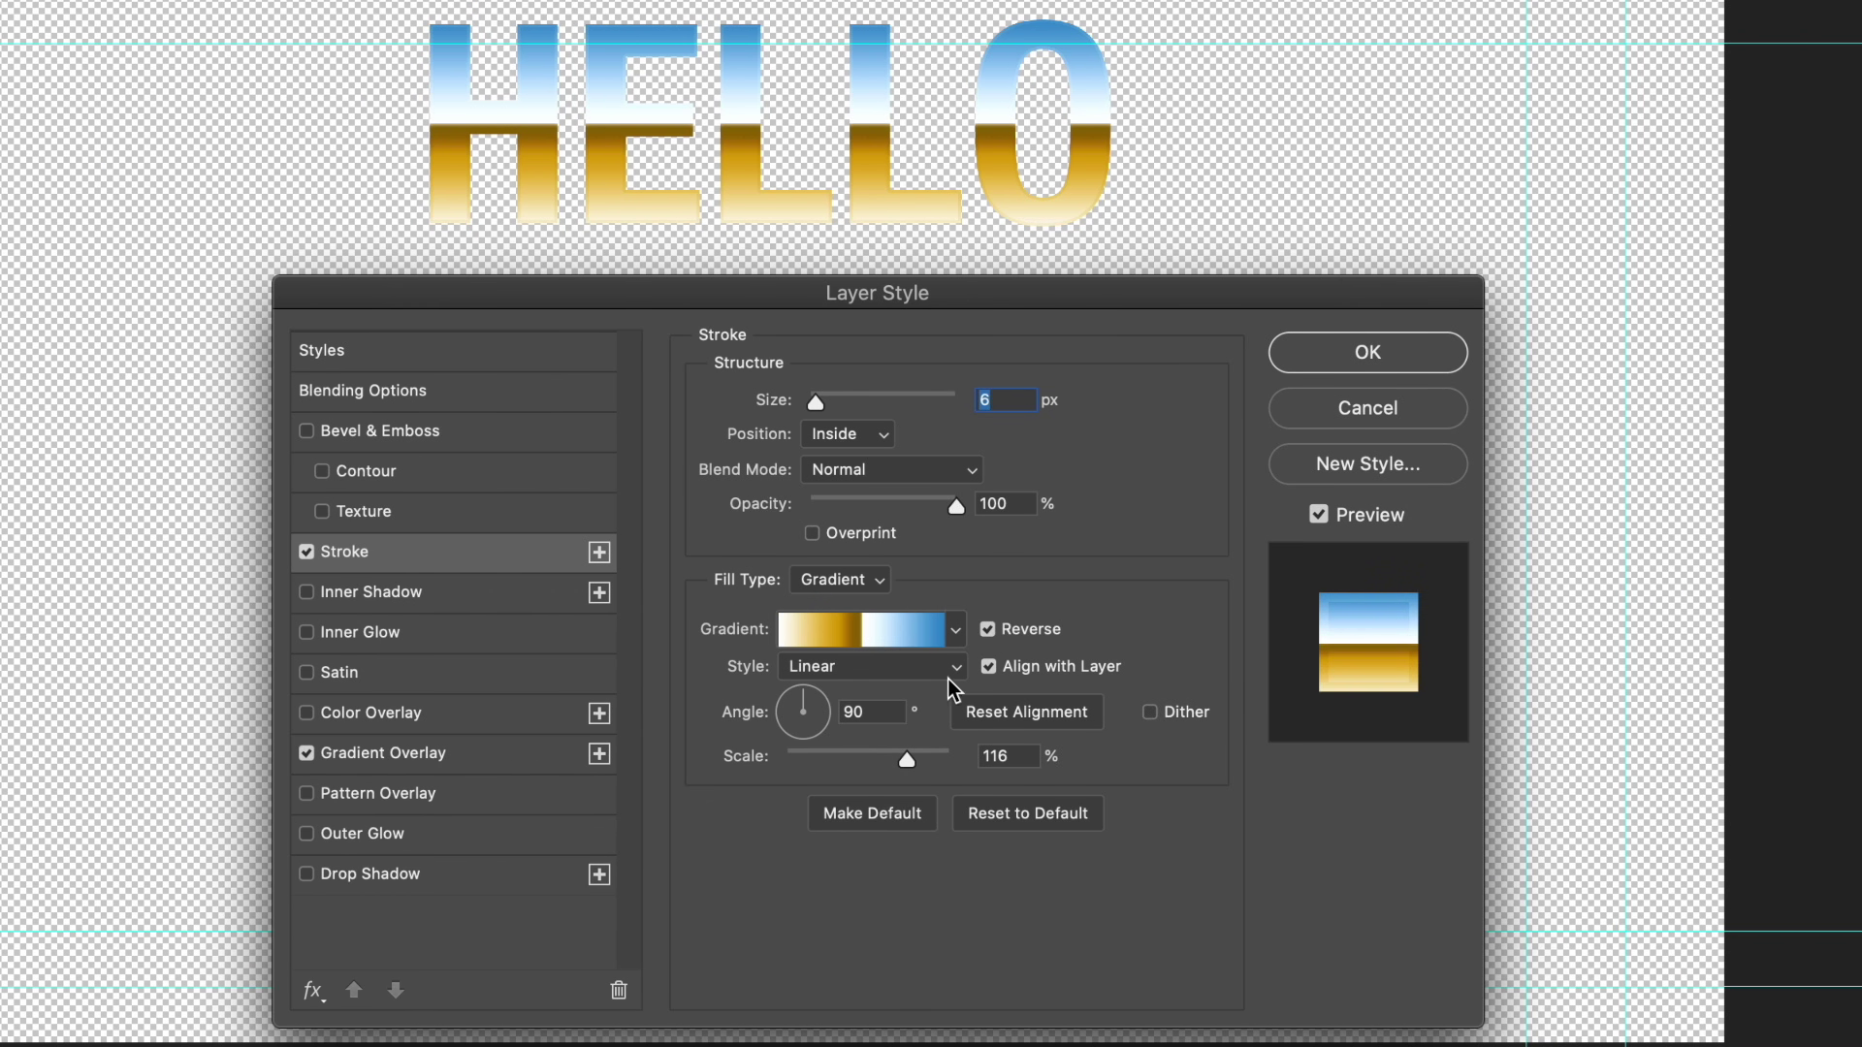
pyautogui.click(987, 630)
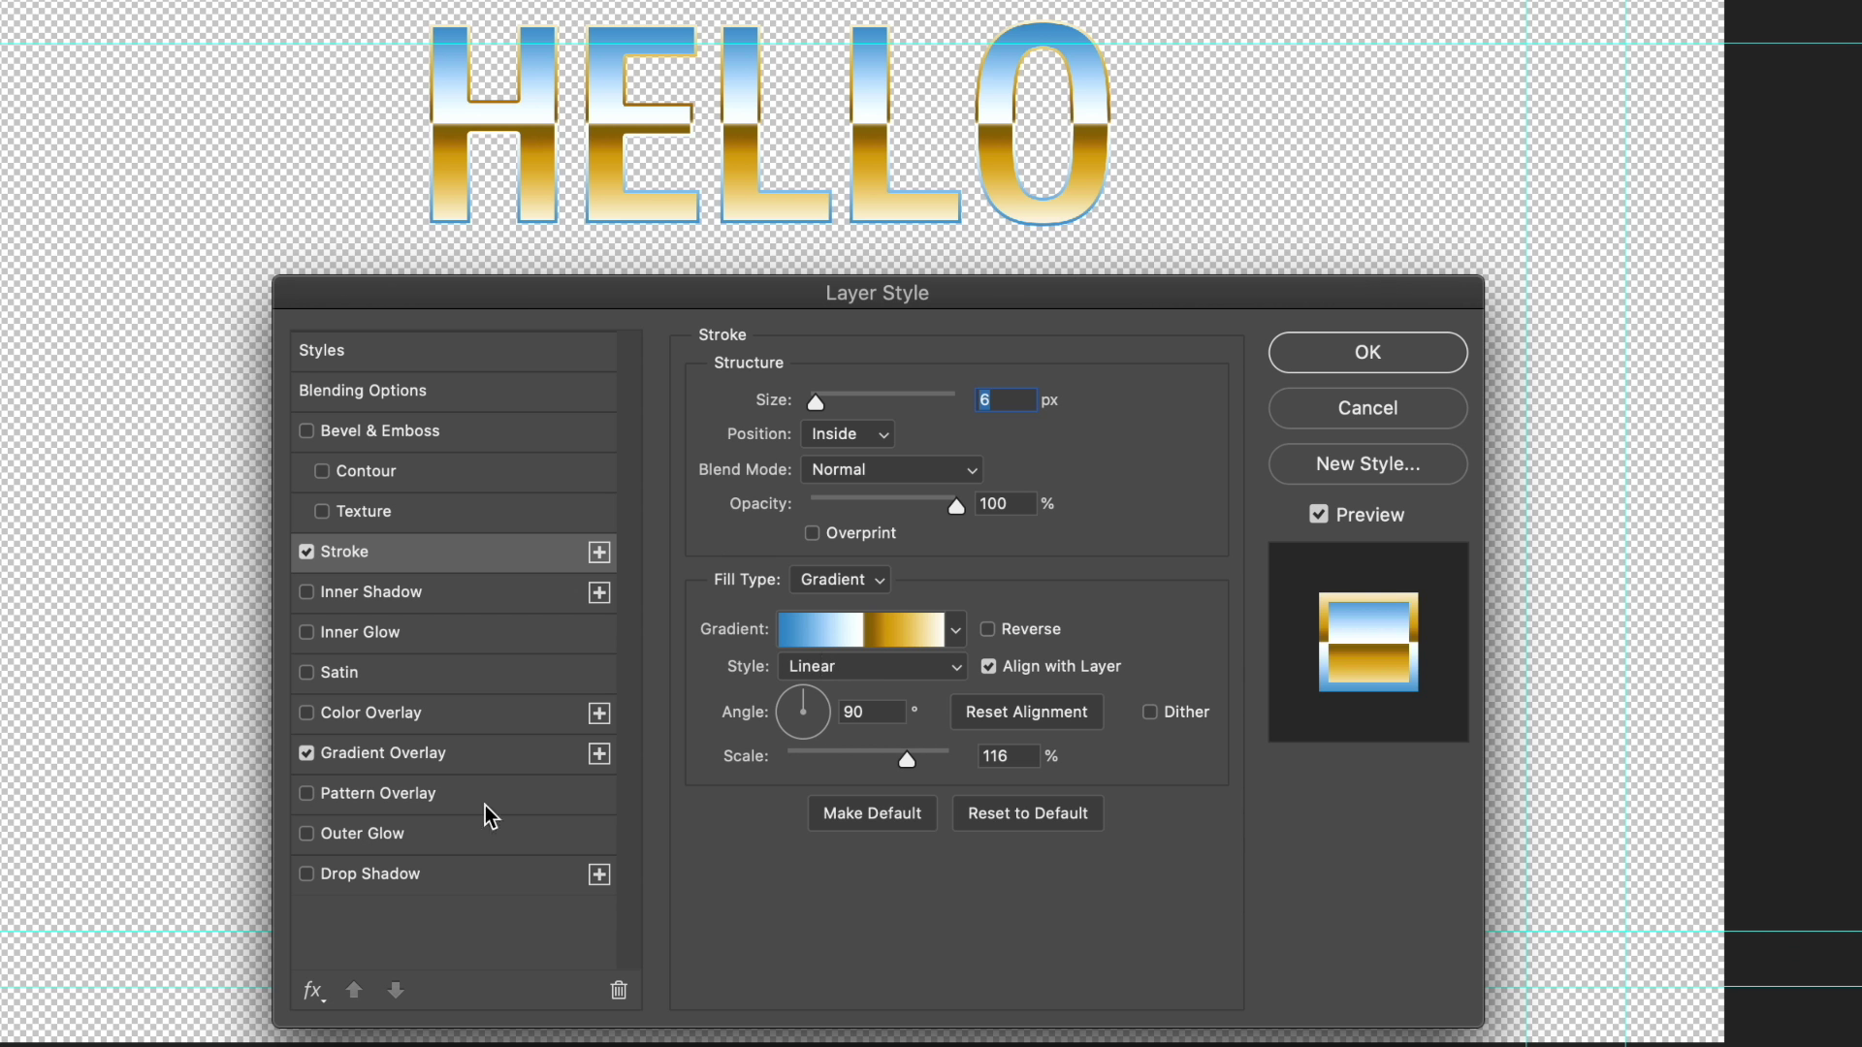
# Step: Add the Drop Shadow and Bevel & Emboss effects to the HELLO text
pyautogui.click(306, 873)
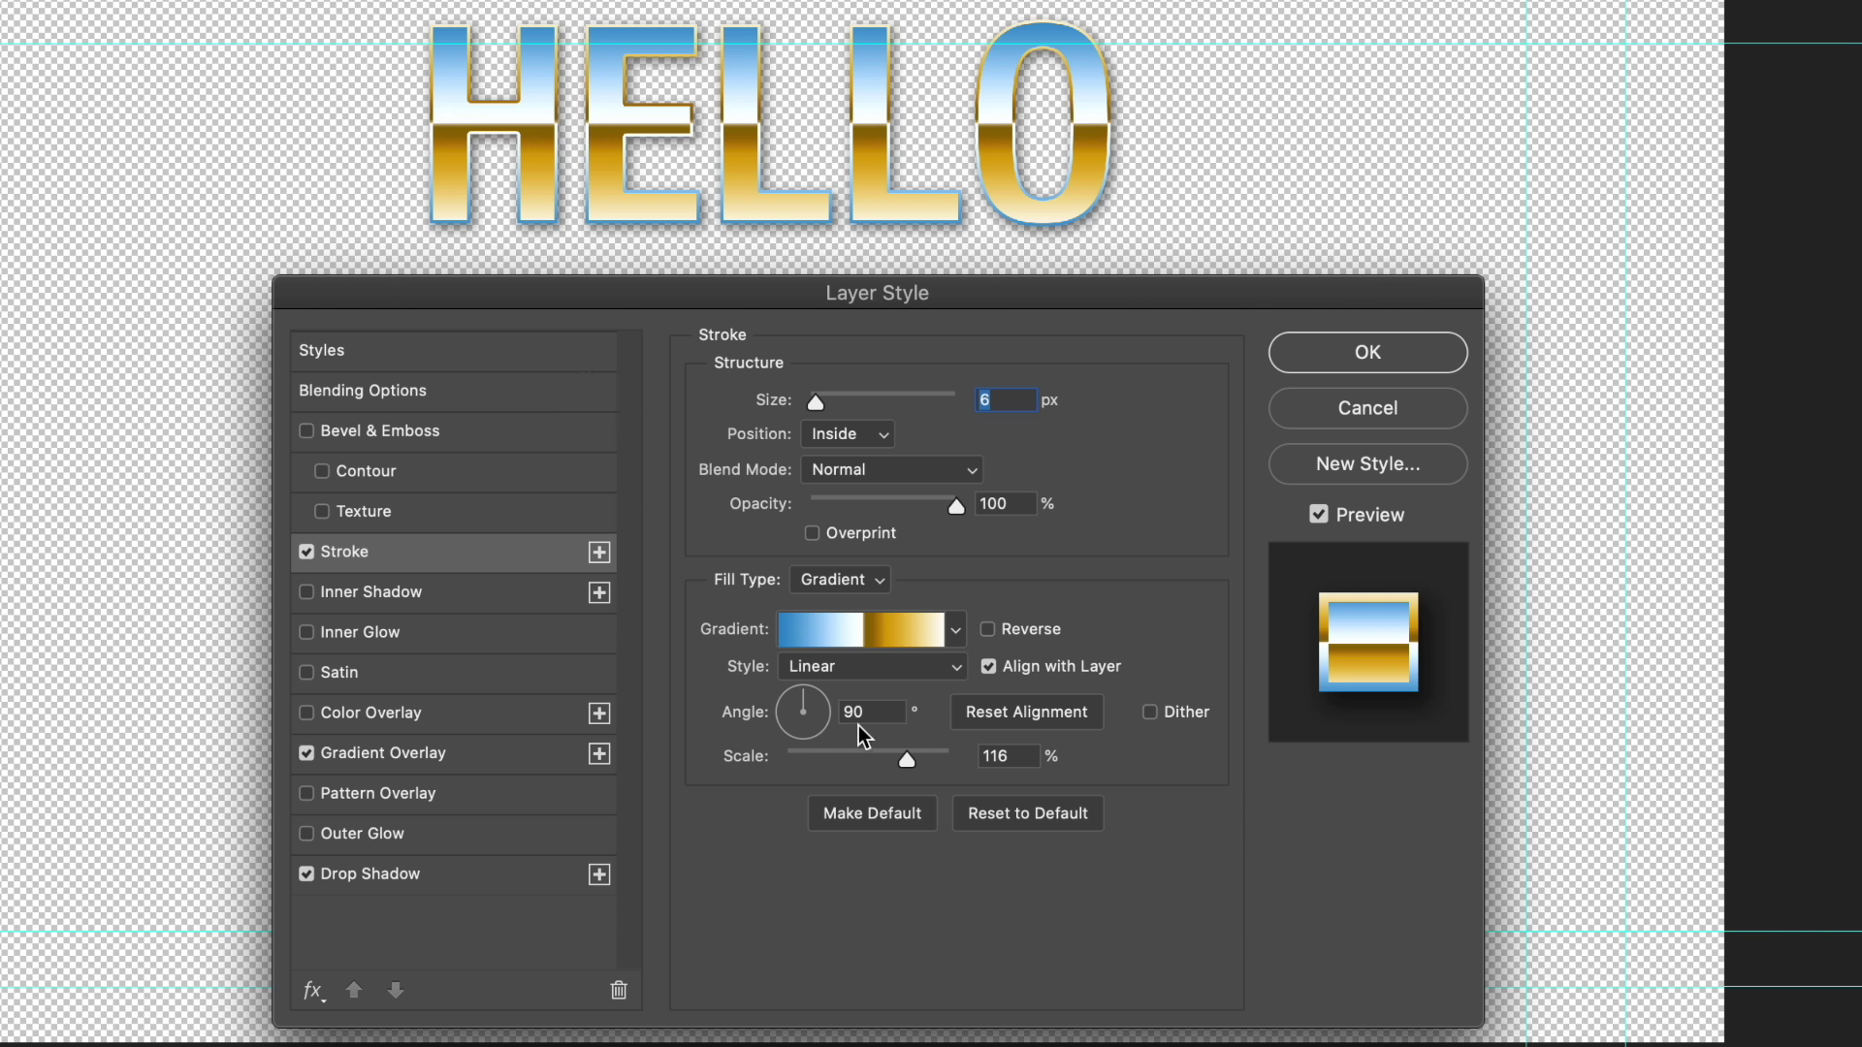
pyautogui.click(302, 432)
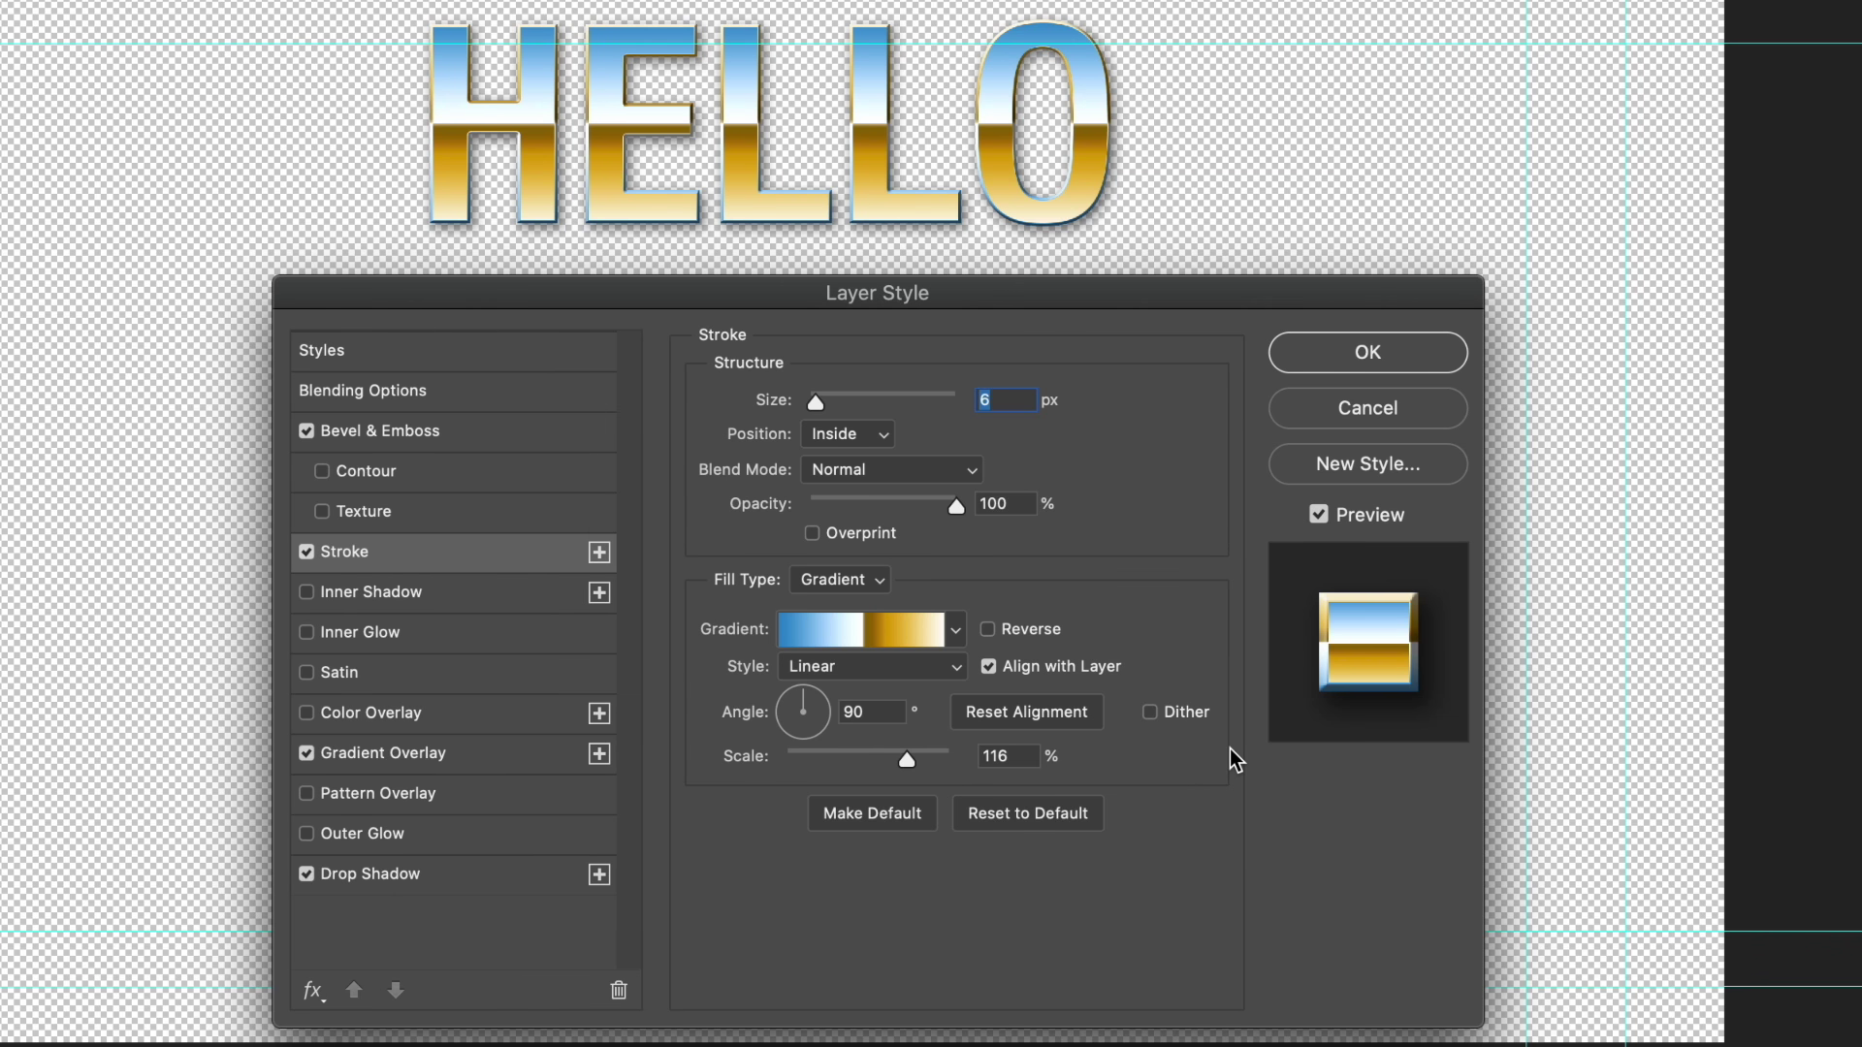
pyautogui.click(956, 630)
pyautogui.scroll(15, 899, 735)
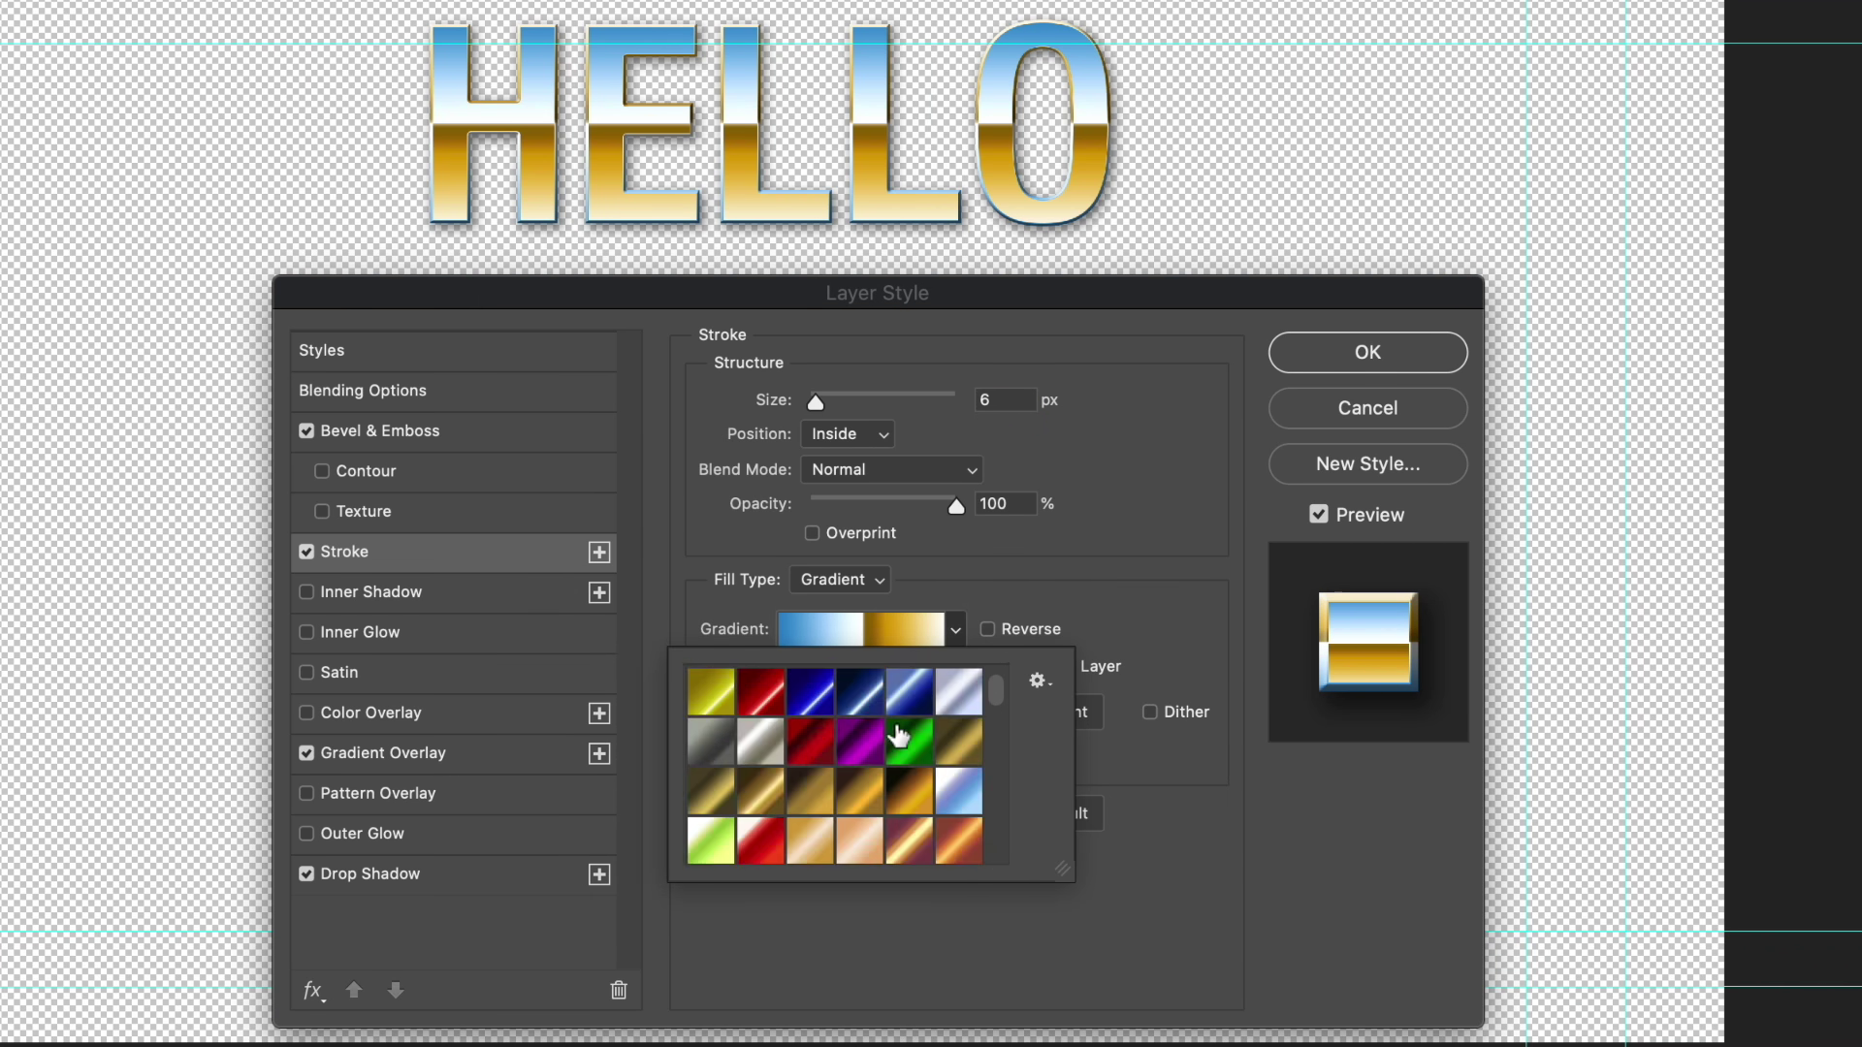
pyautogui.click(1144, 582)
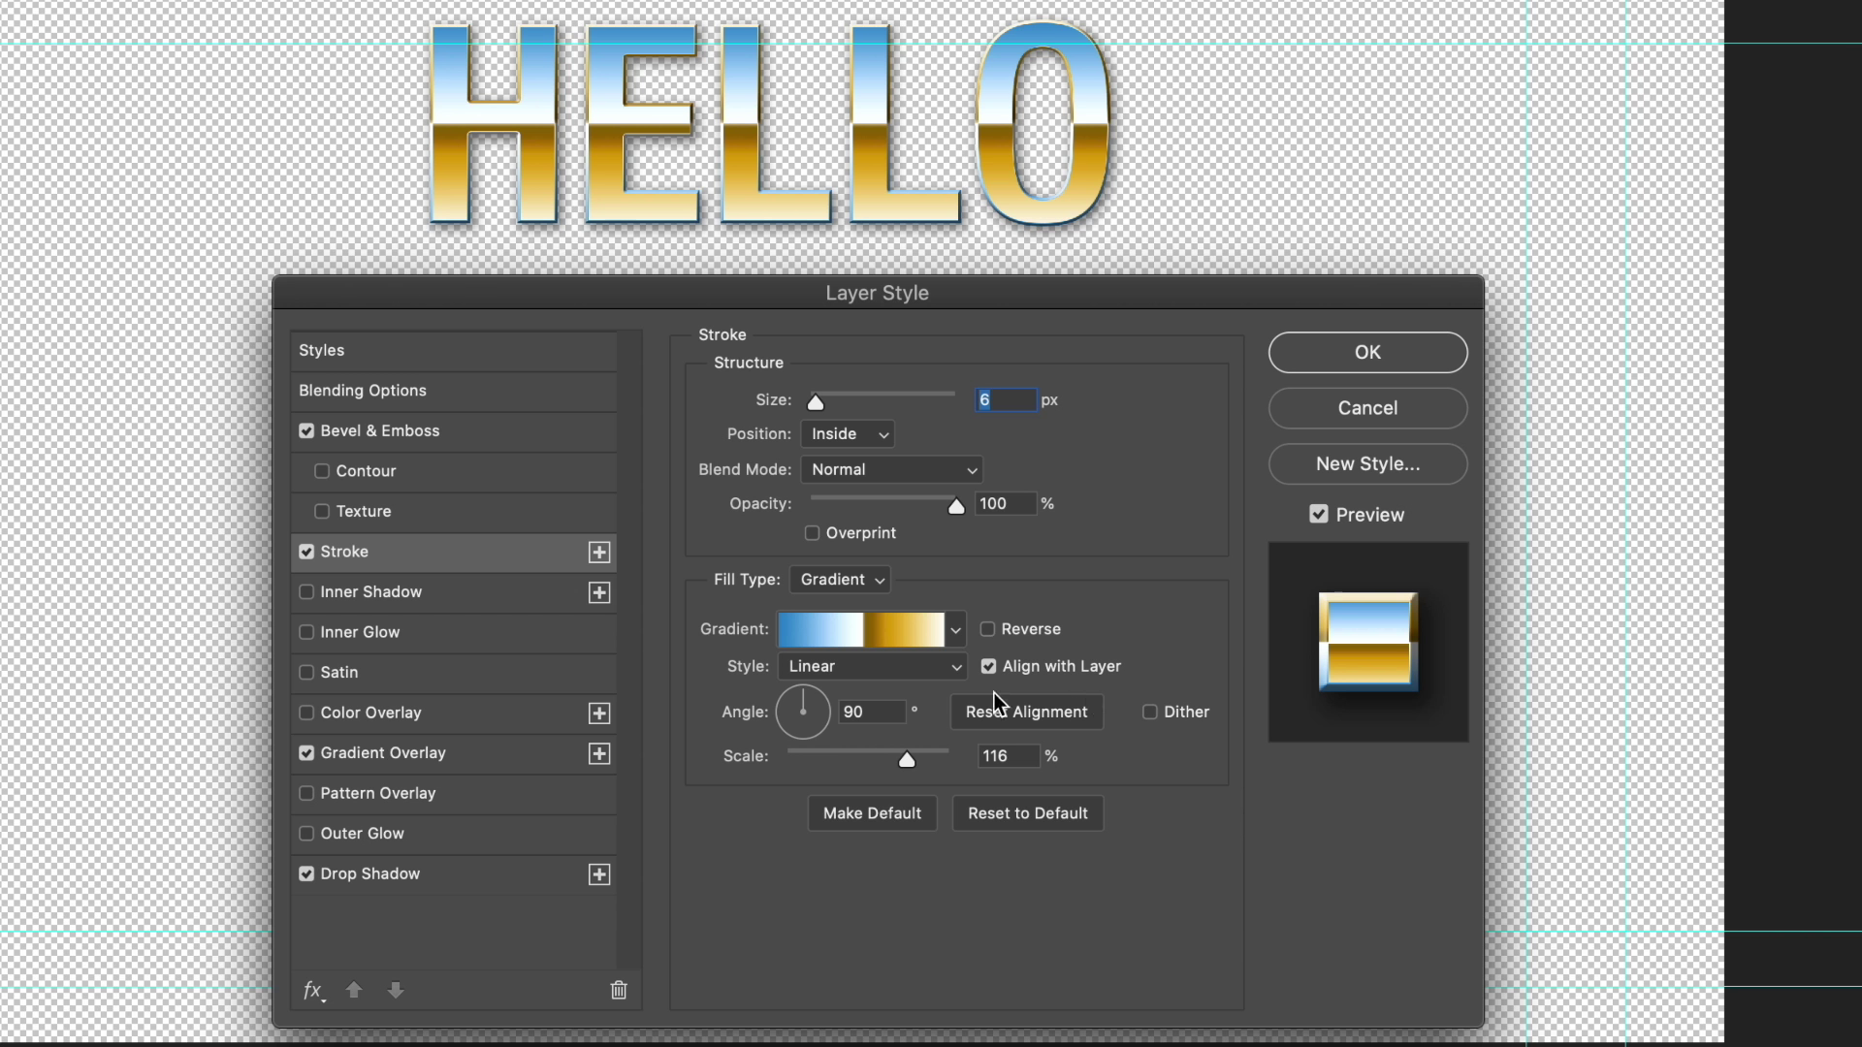
# Step: Open the stroke's gradient in the Gradient Editor and load the multi-band gray metallic preset beside the fine-striped gray one
pyautogui.click(875, 626)
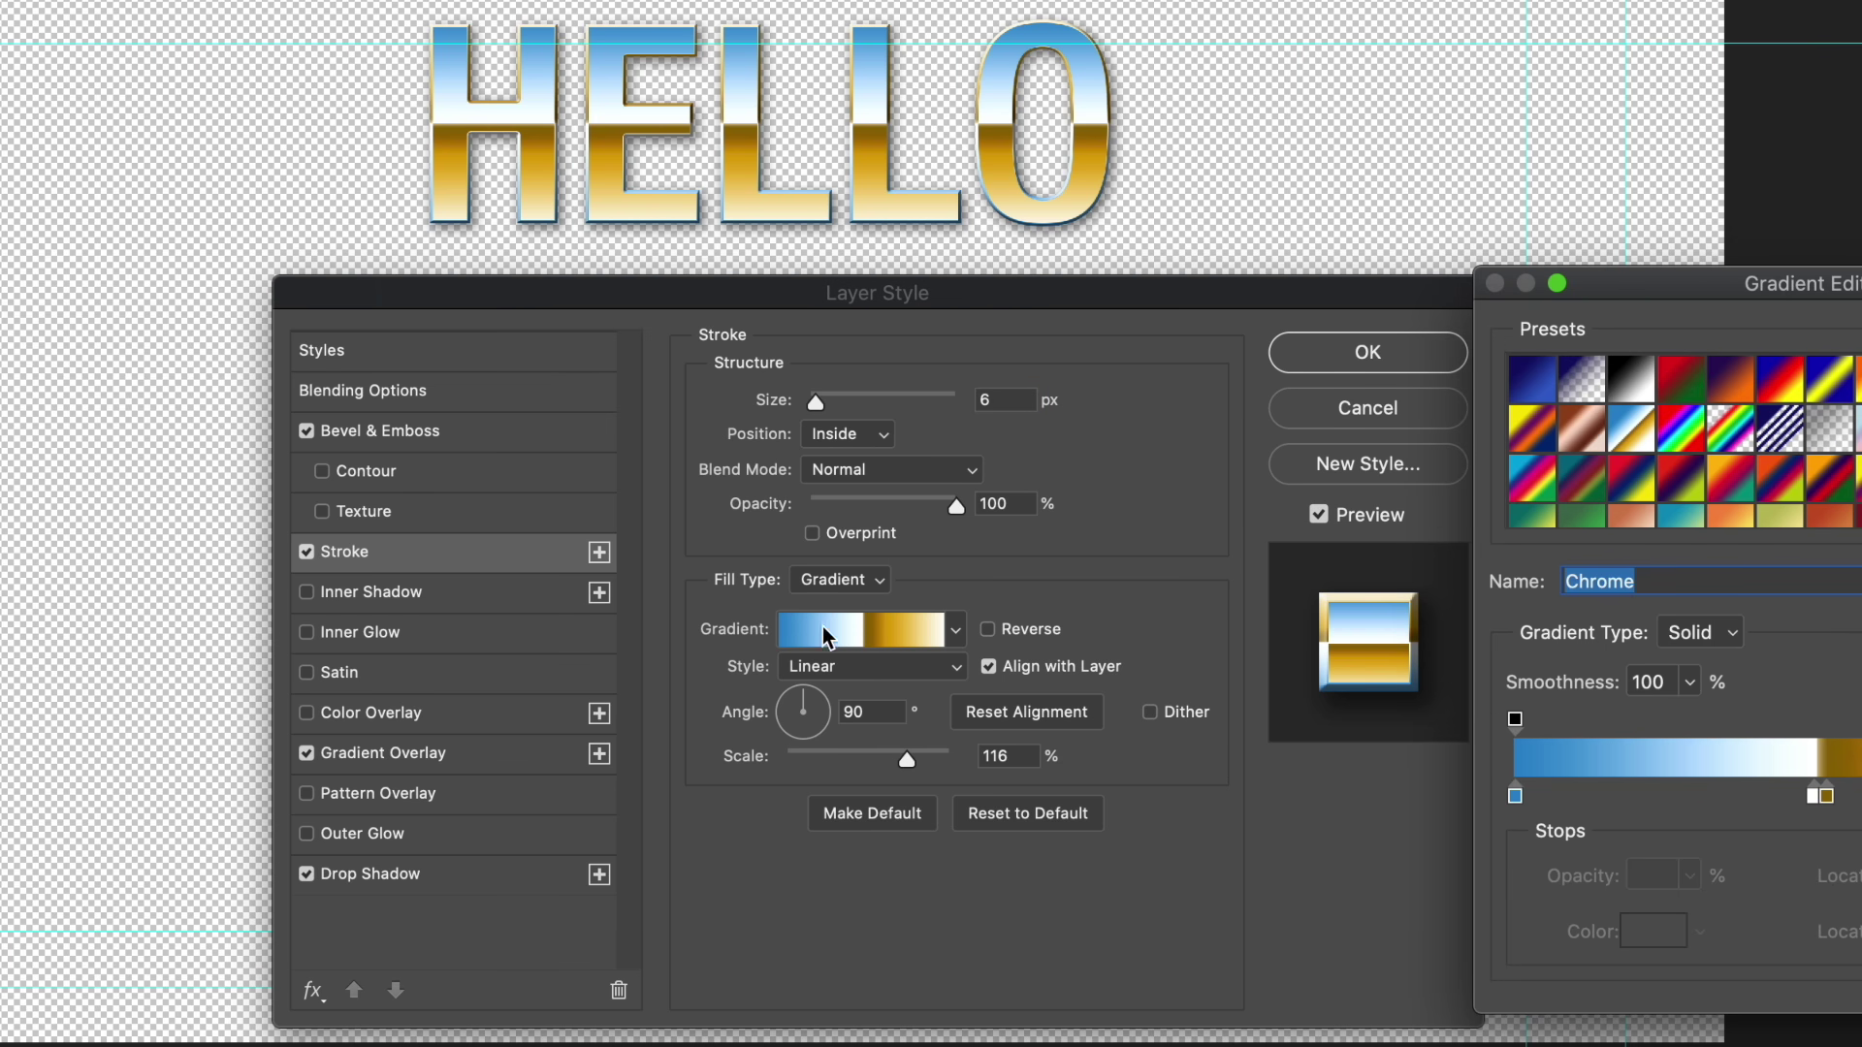
pyautogui.moveTo(1656, 283); pyautogui.dragTo(732, 274)
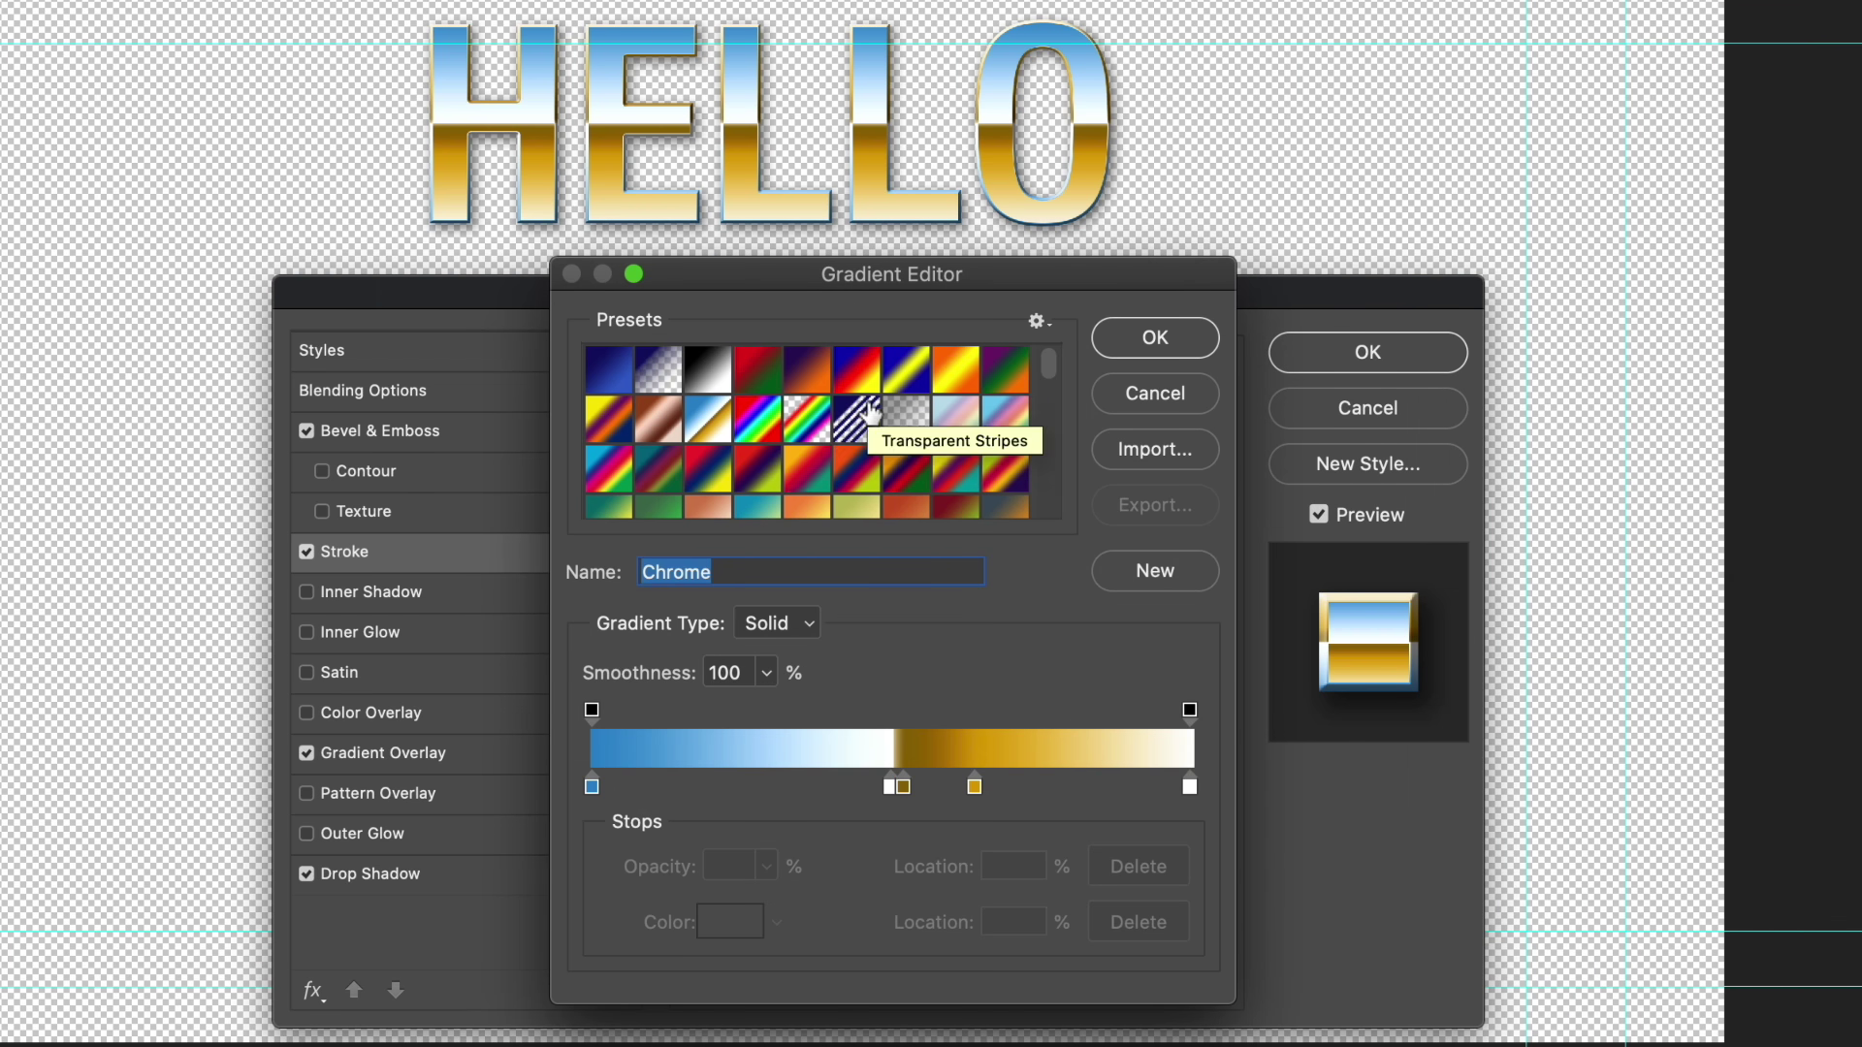
pyautogui.scroll(-10, 670, 424)
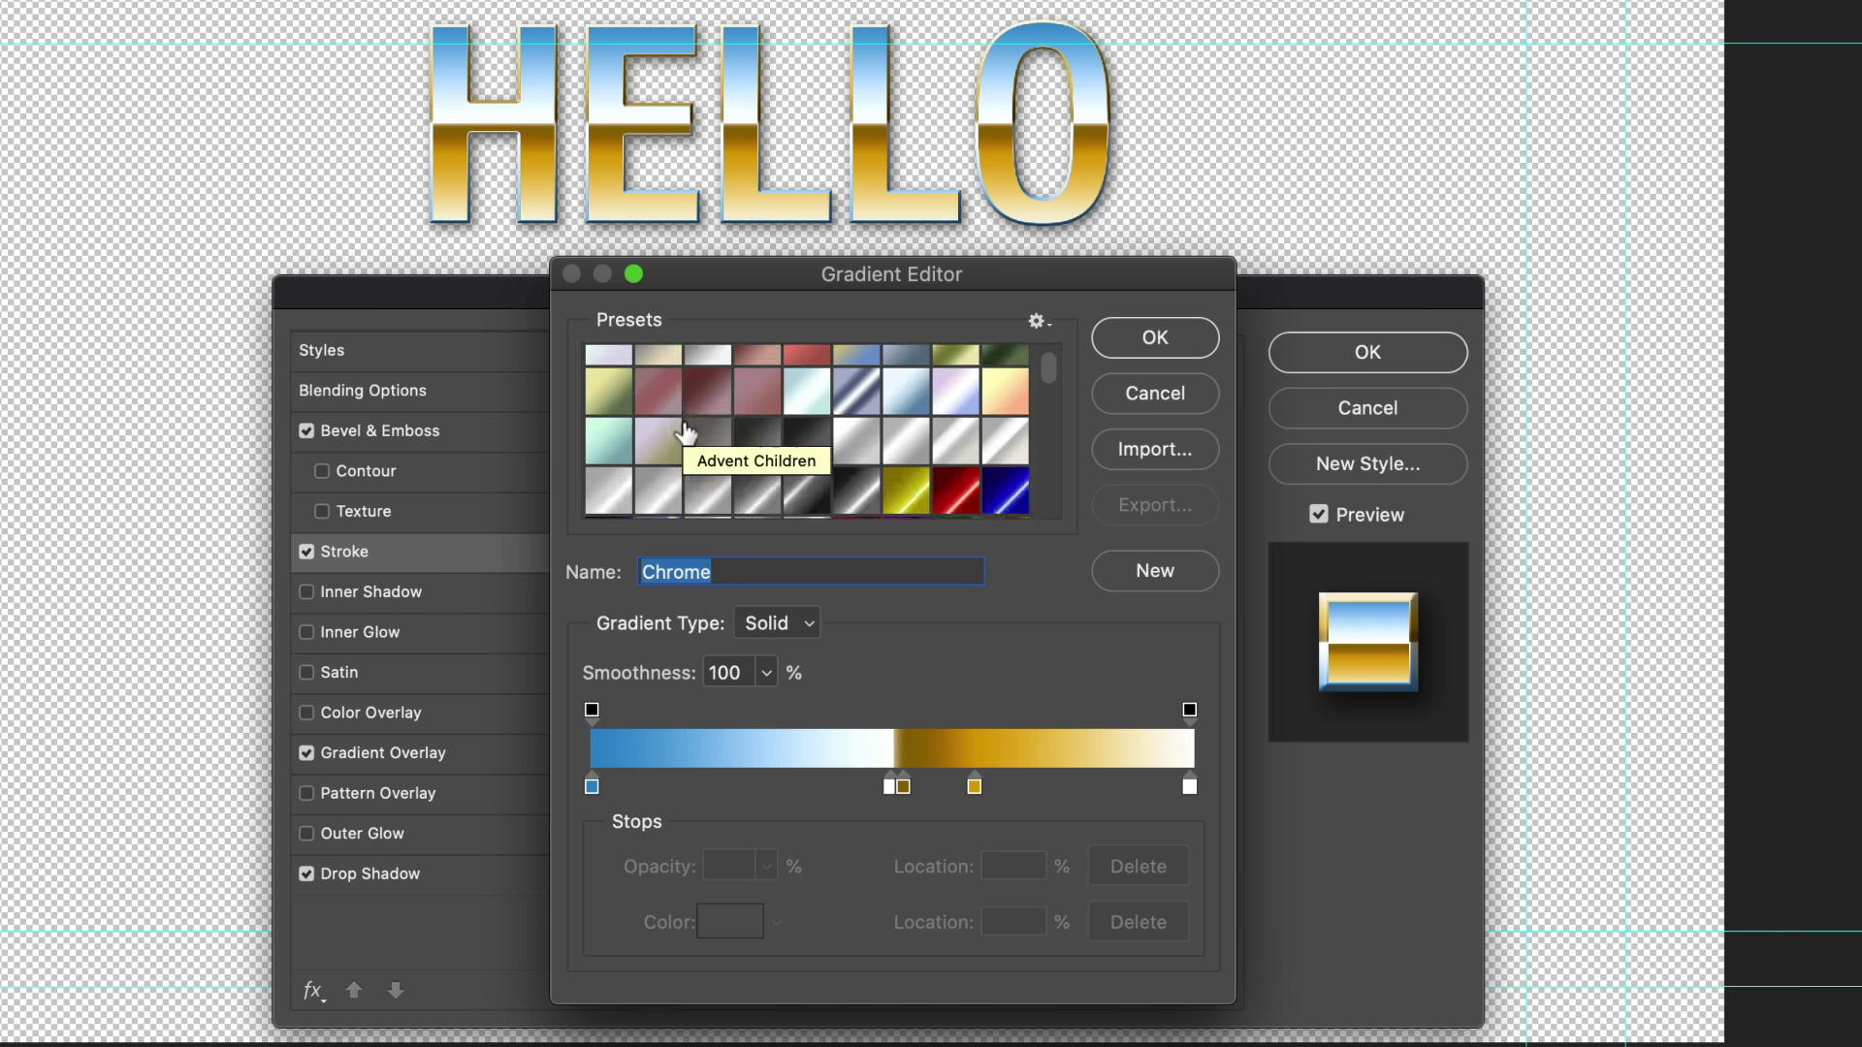
pyautogui.scroll(-10, 687, 434)
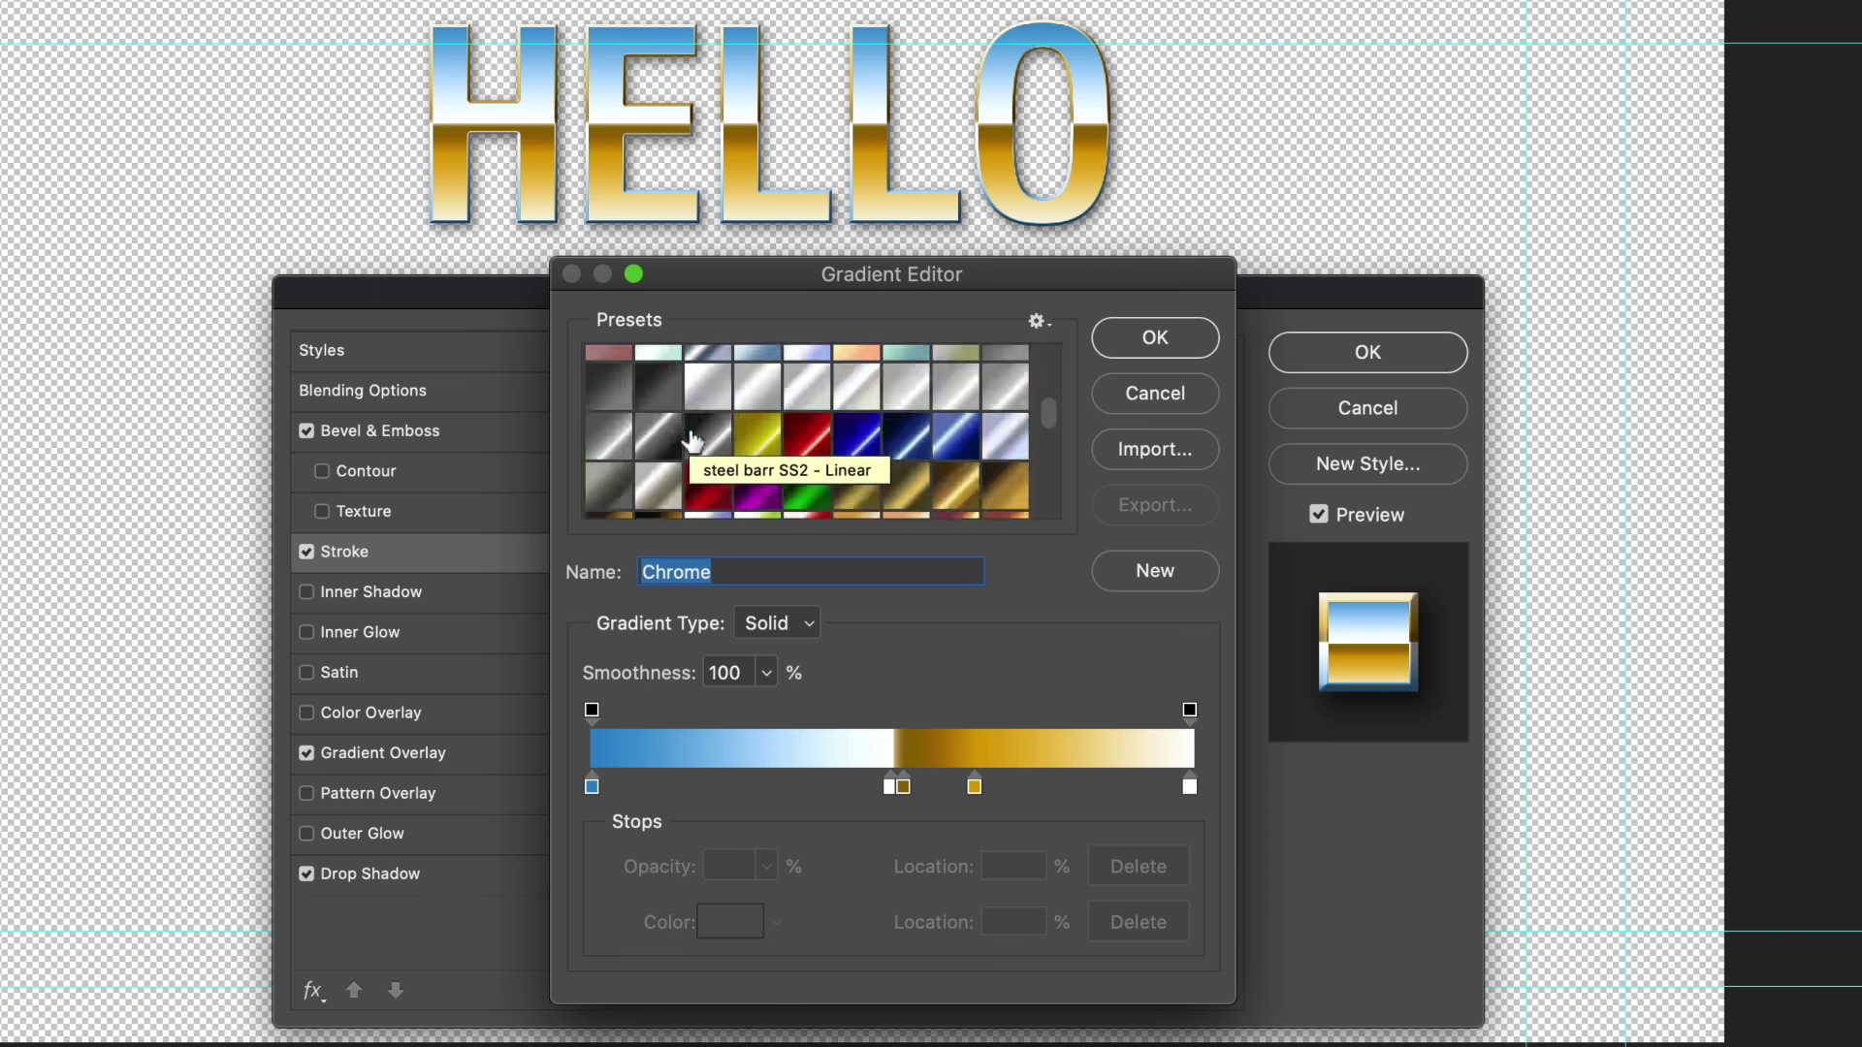
pyautogui.scroll(-10, 694, 443)
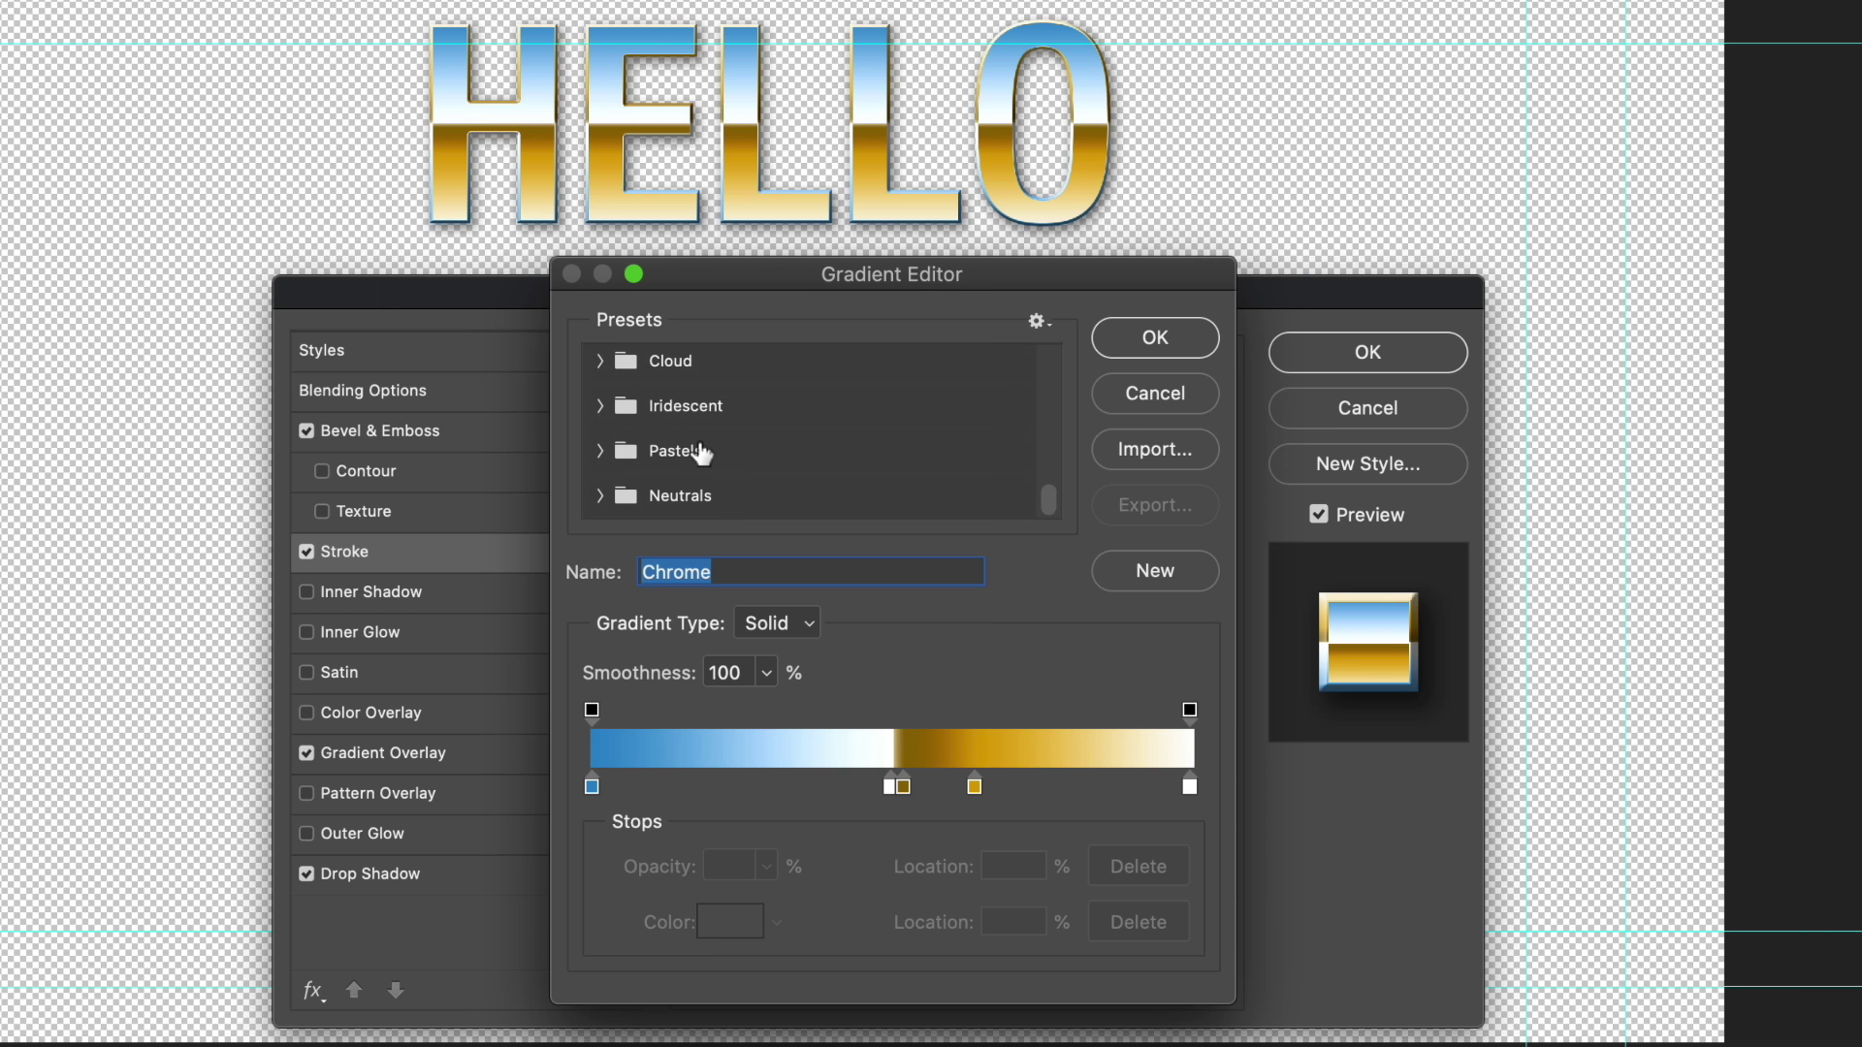
pyautogui.scroll(-3, 702, 452)
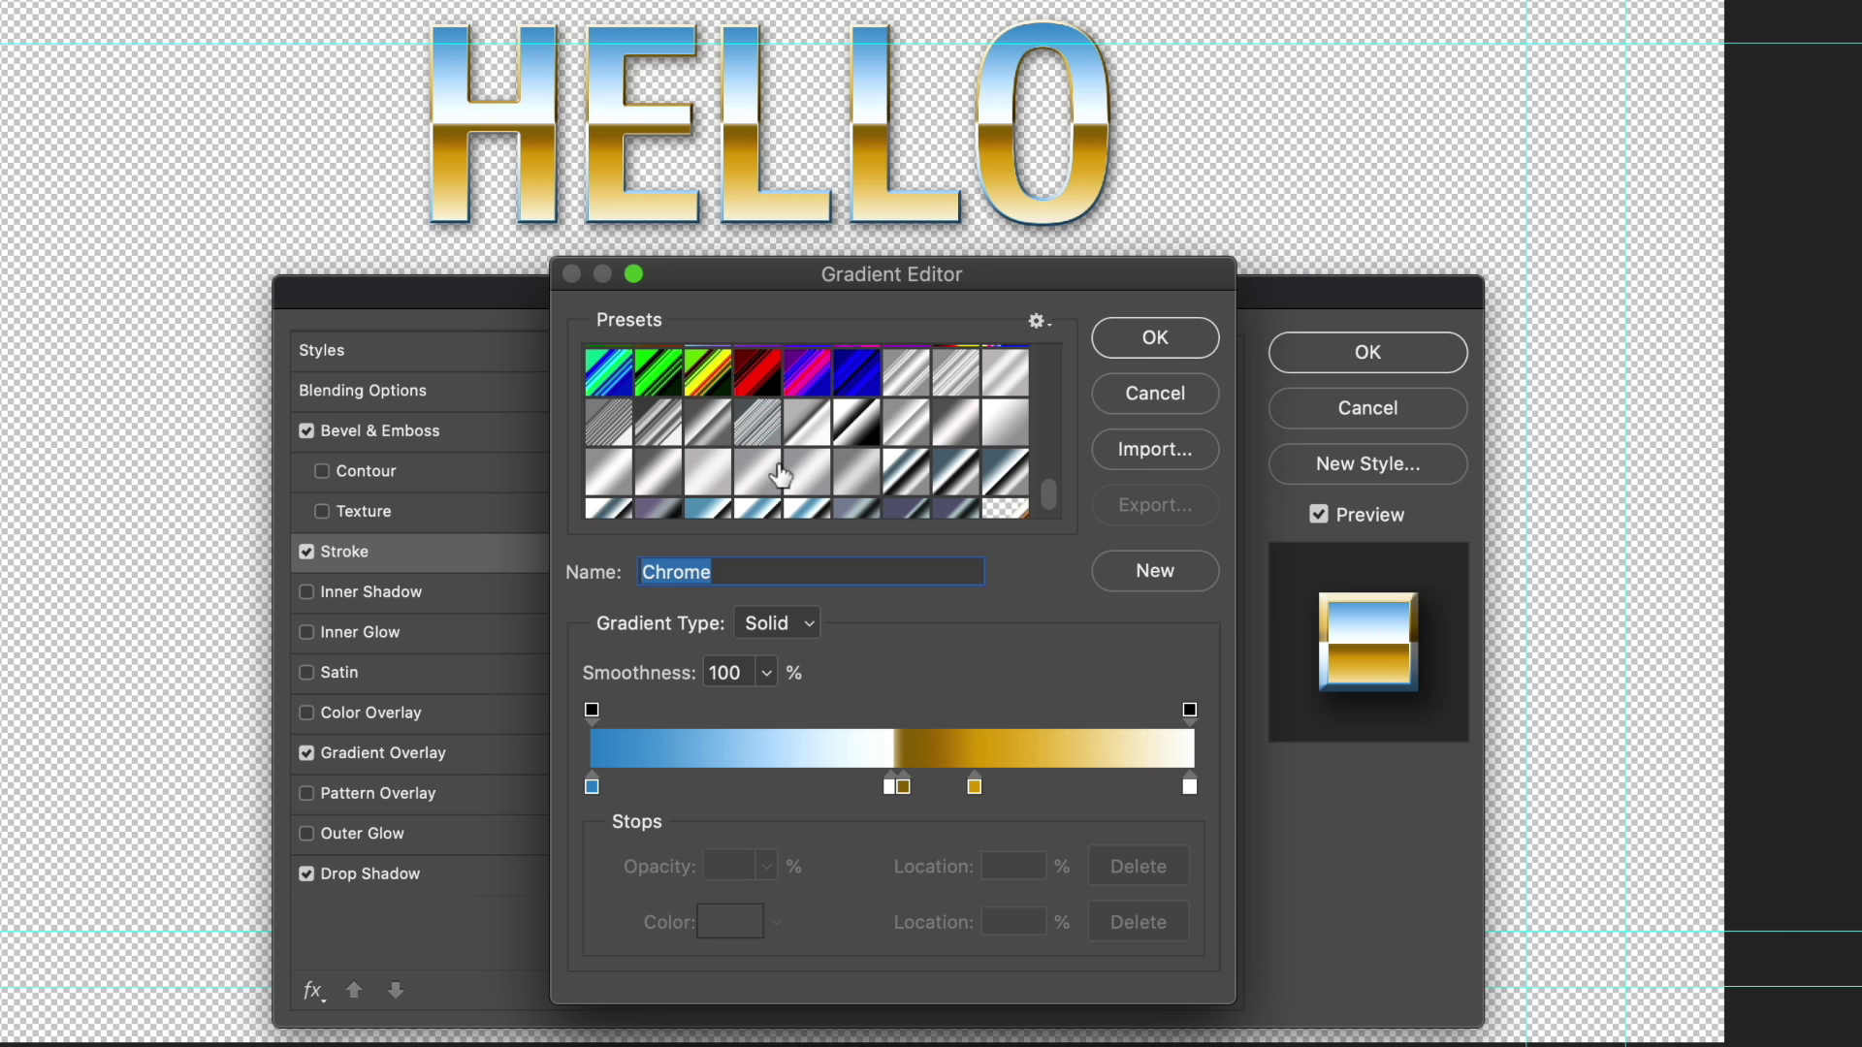
pyautogui.click(664, 437)
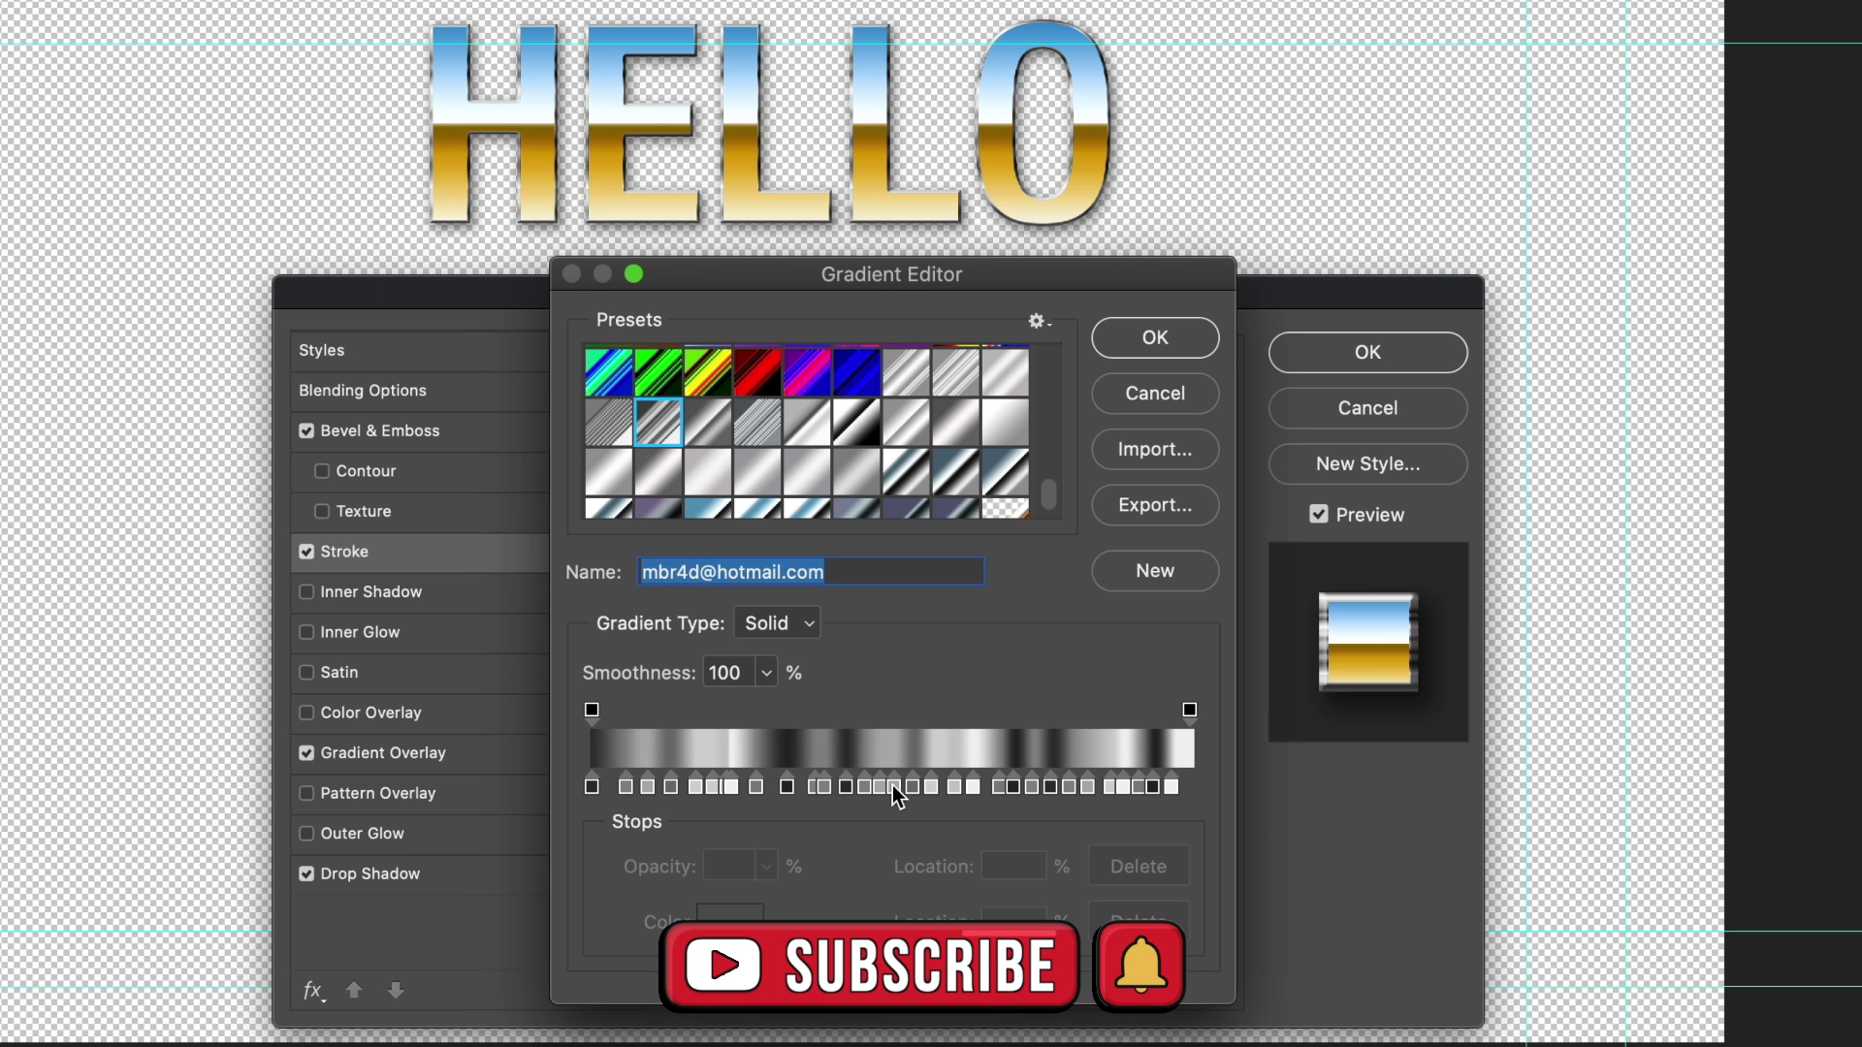
# Step: Recolor the gradient's color stop at 9% to dark red (861d1d)
pyautogui.click(644, 785)
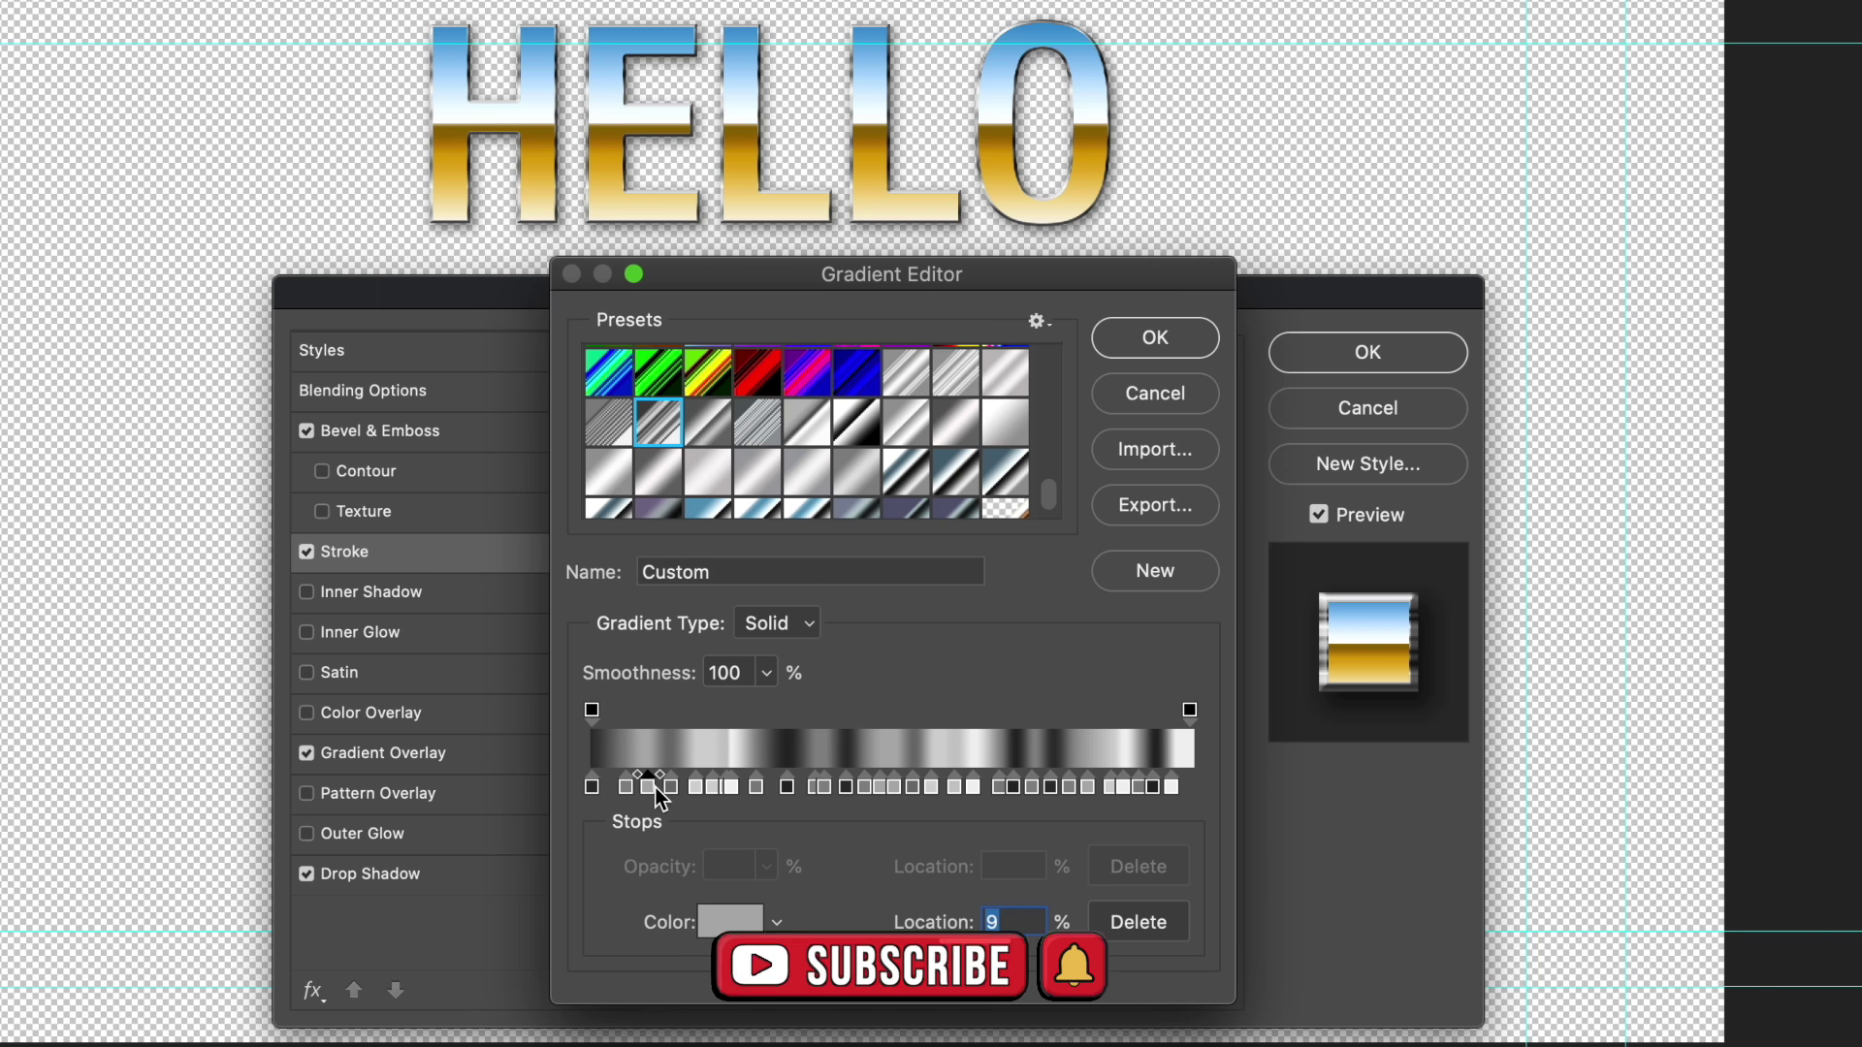
pyautogui.click(729, 919)
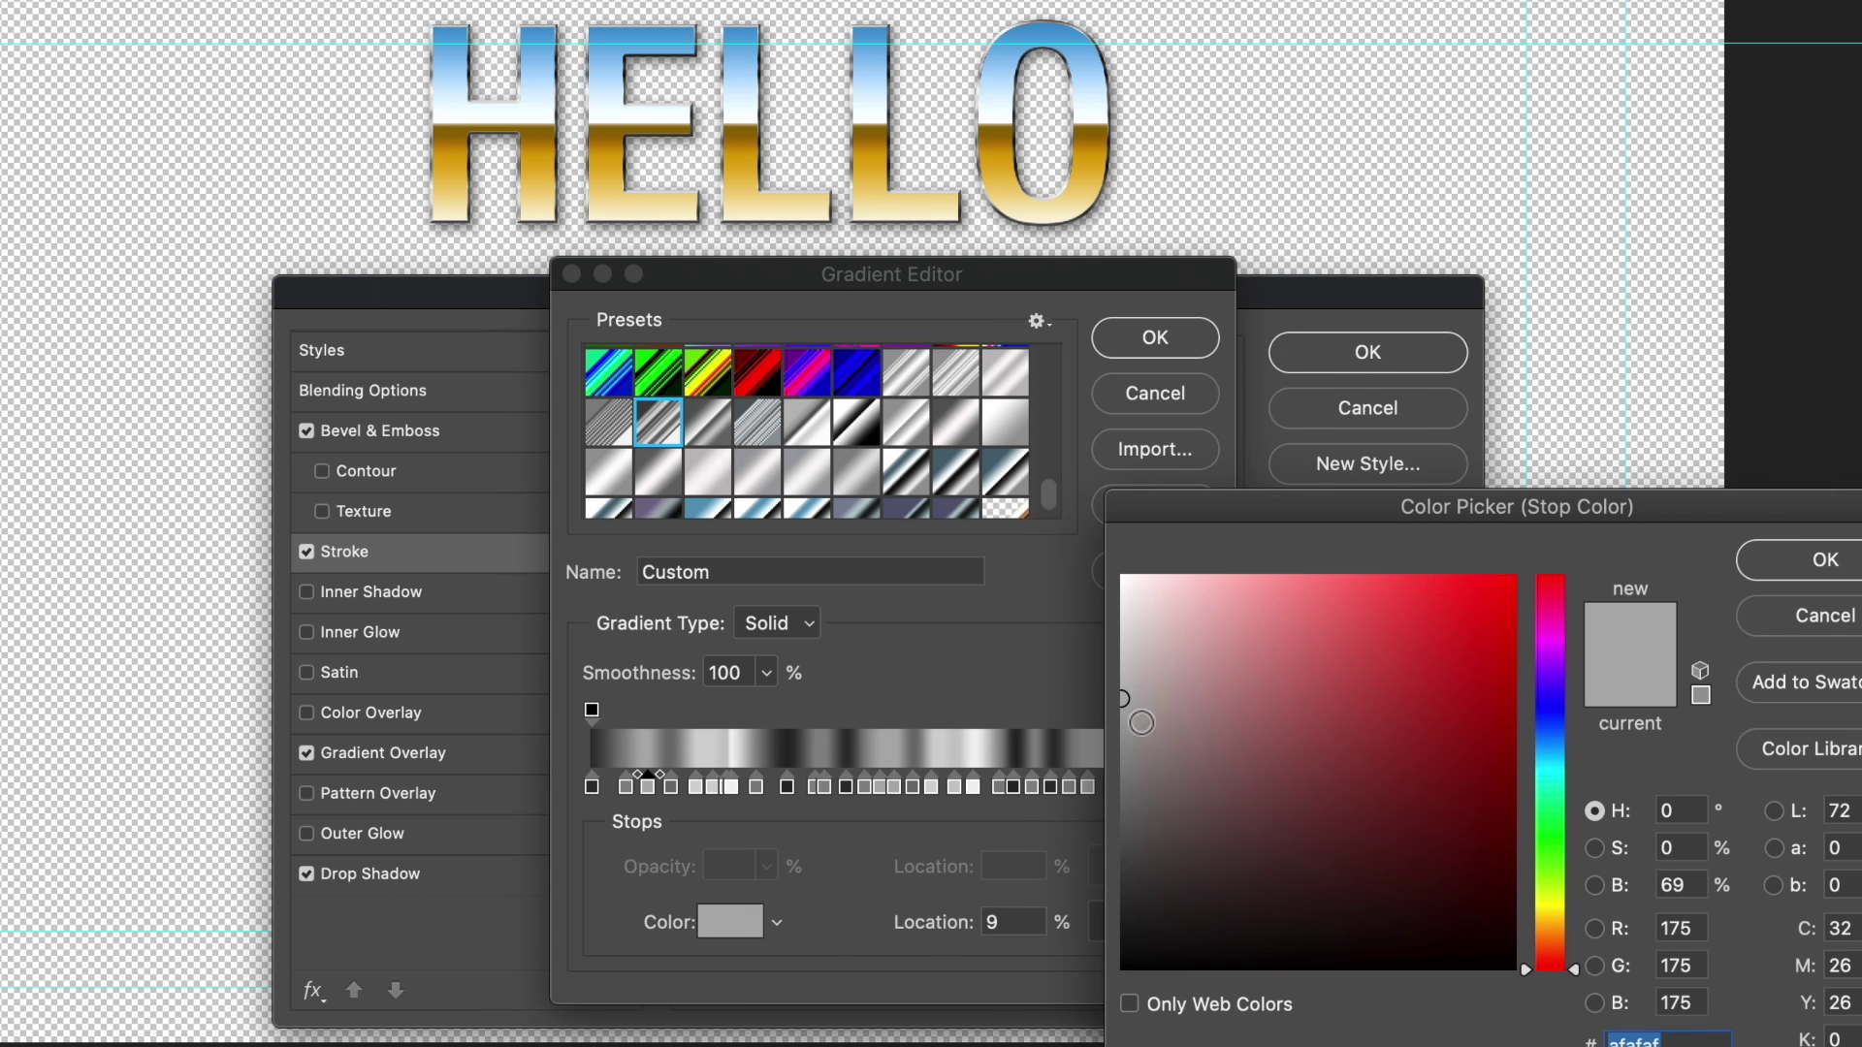
pyautogui.moveTo(1299, 693)
pyautogui.mouseDown()
pyautogui.moveTo(1394, 739)
pyautogui.moveTo(1358, 739)
pyautogui.mouseUp()
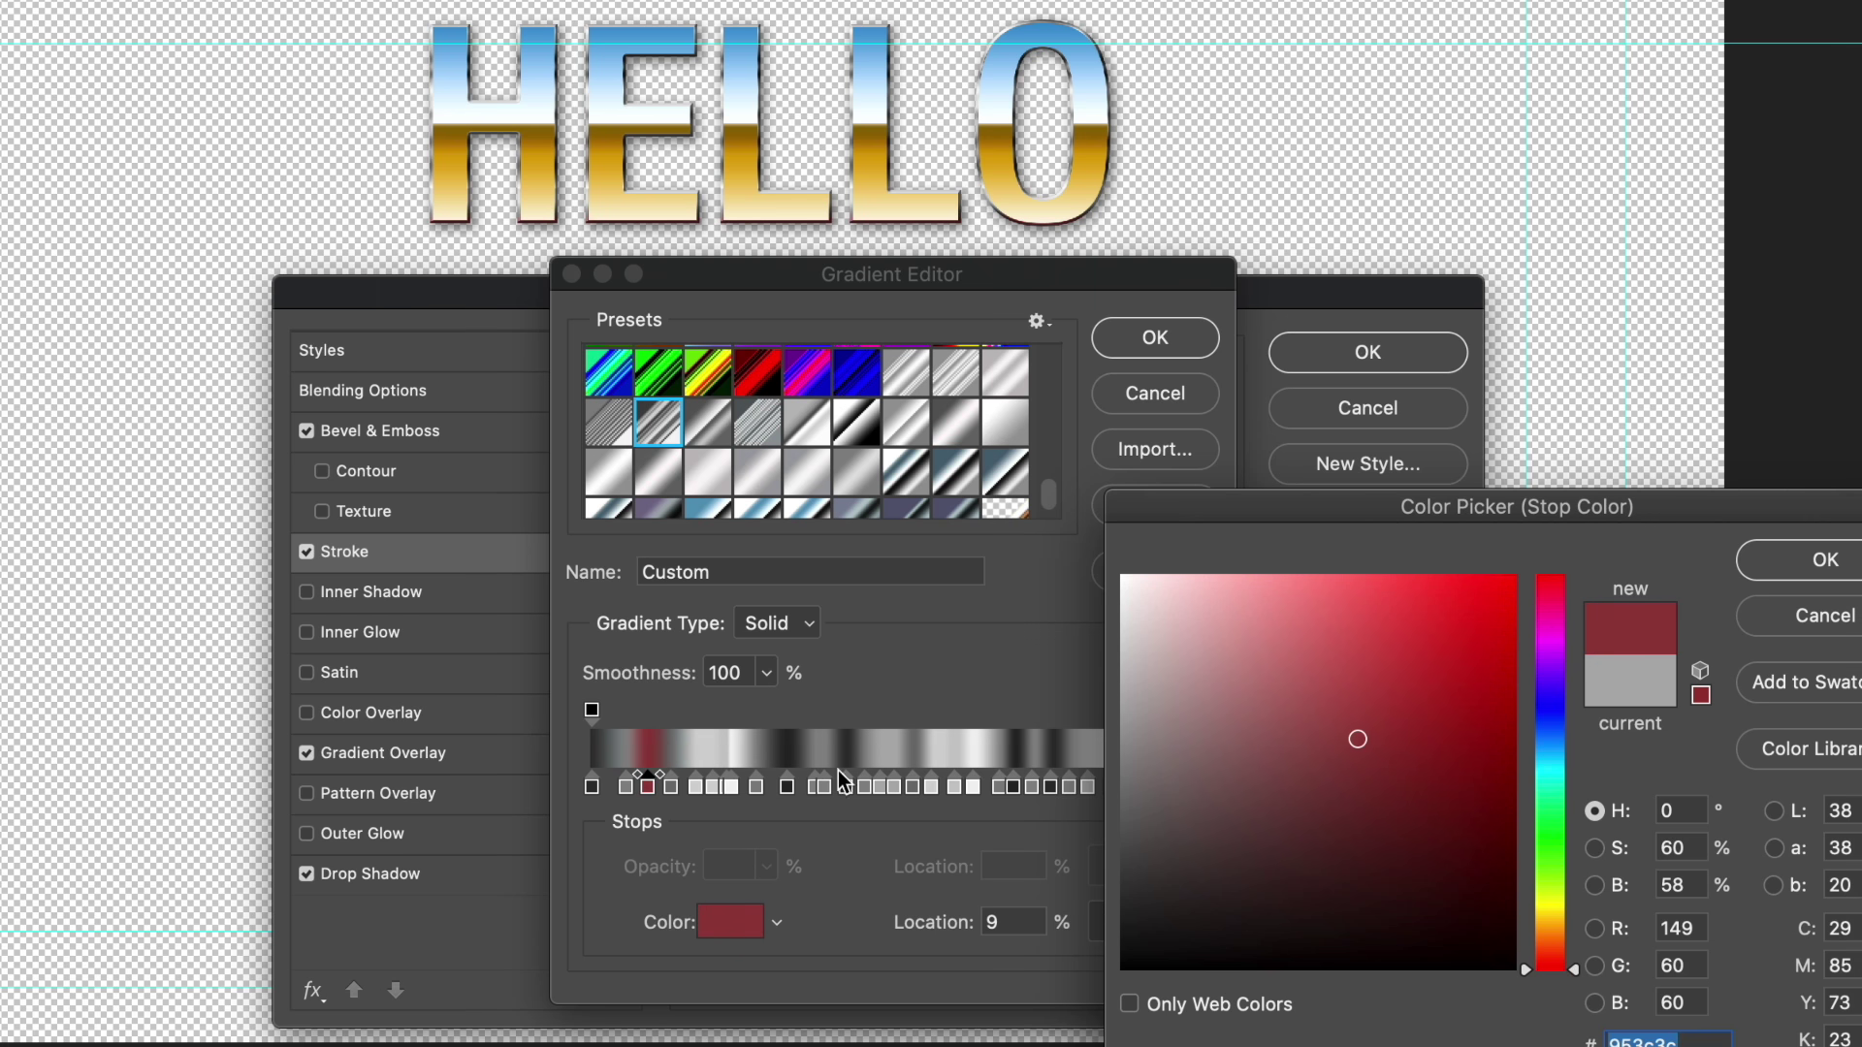
pyautogui.click(1432, 836)
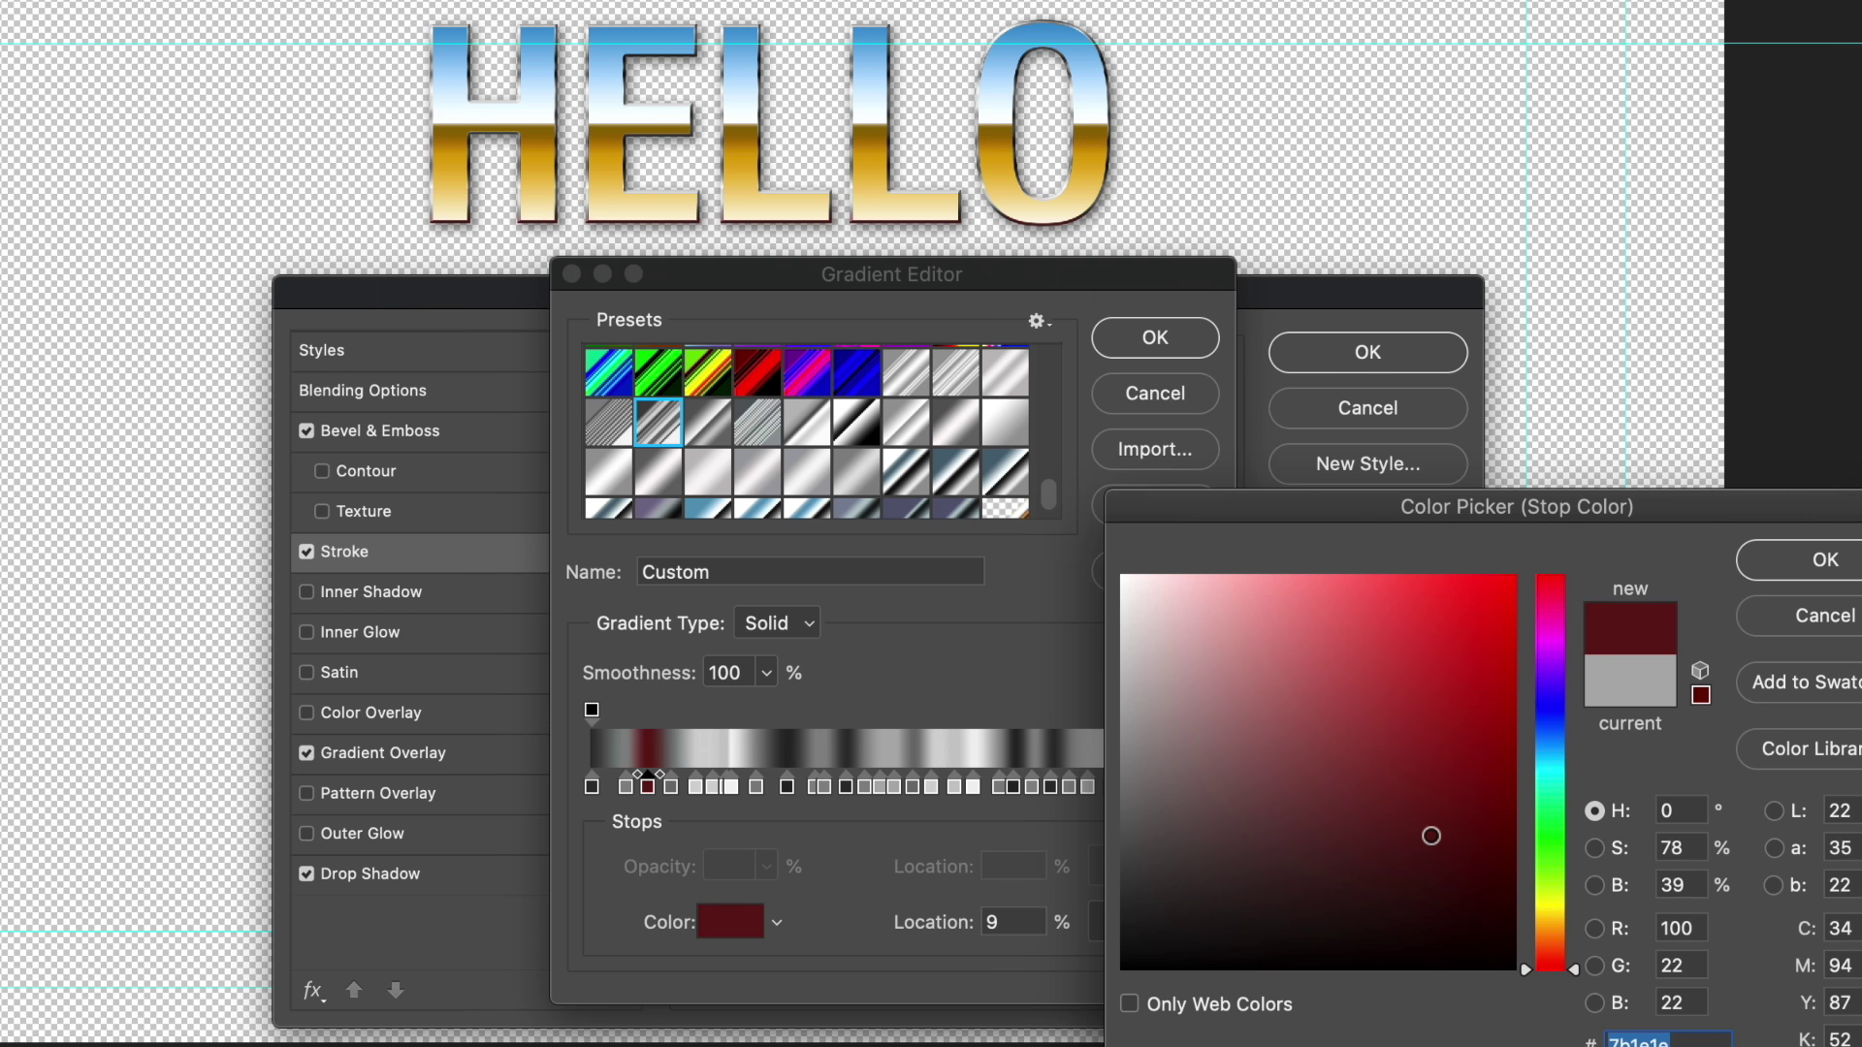
pyautogui.moveTo(1406, 689)
pyautogui.mouseDown()
pyautogui.moveTo(1376, 740)
pyautogui.moveTo(1414, 702)
pyautogui.moveTo(1393, 744)
pyautogui.moveTo(1255, 740)
pyautogui.moveTo(1423, 763)
pyautogui.moveTo(1461, 789)
pyautogui.moveTo(1428, 762)
pyautogui.mouseUp()
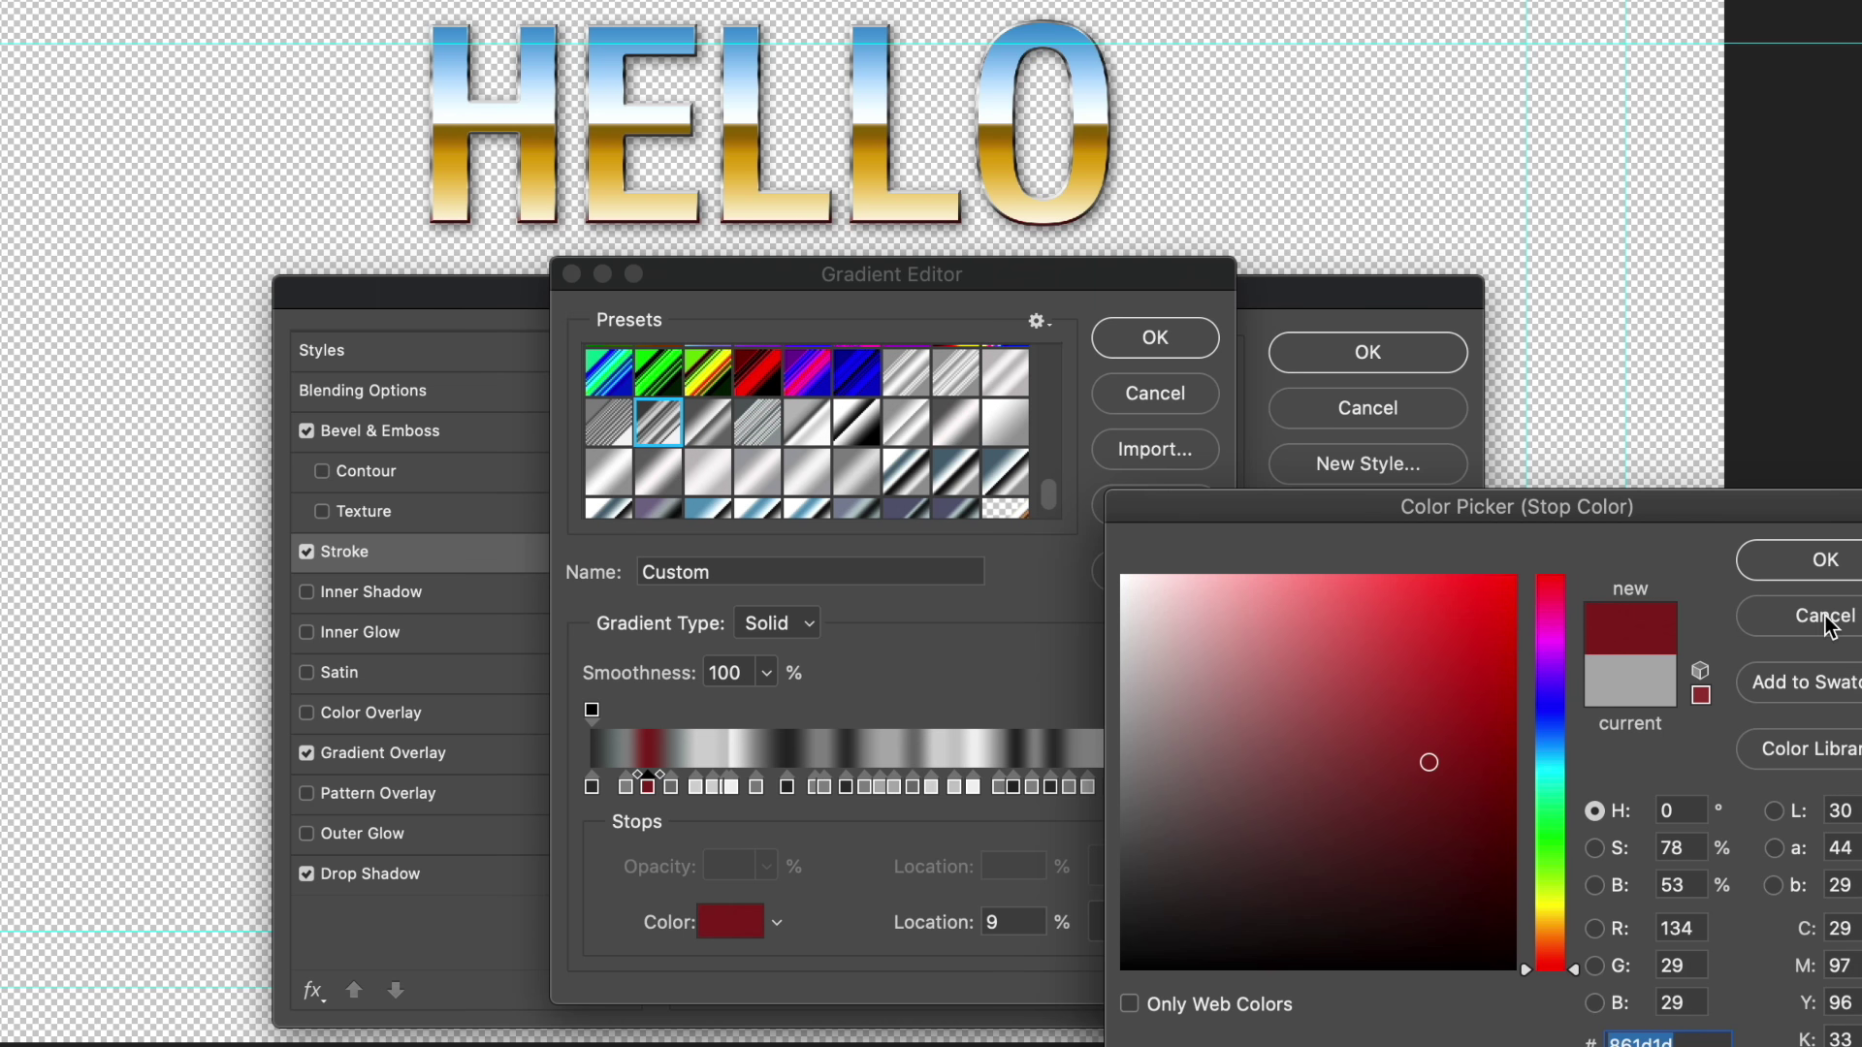
pyautogui.click(1792, 561)
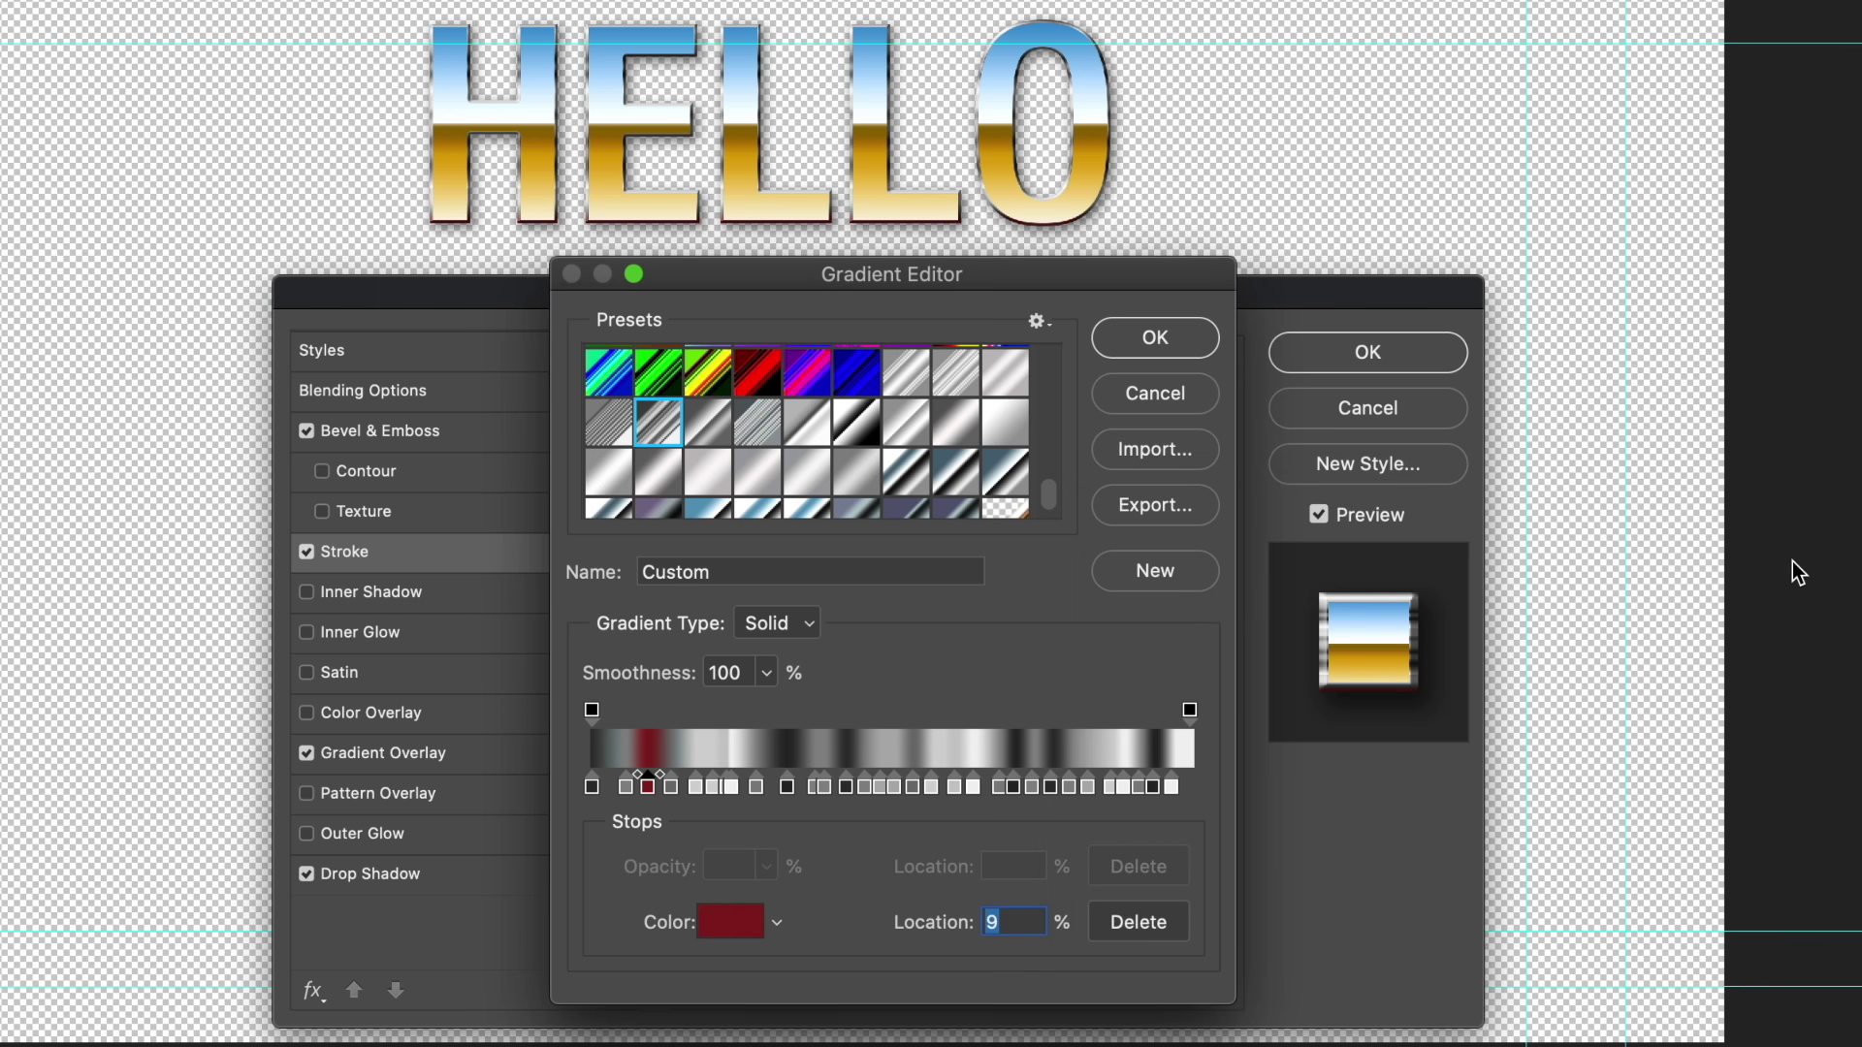
# Step: Recolor the gradient's color stop at 70% to dark blue (0e2567)
pyautogui.click(1009, 787)
pyautogui.click(729, 921)
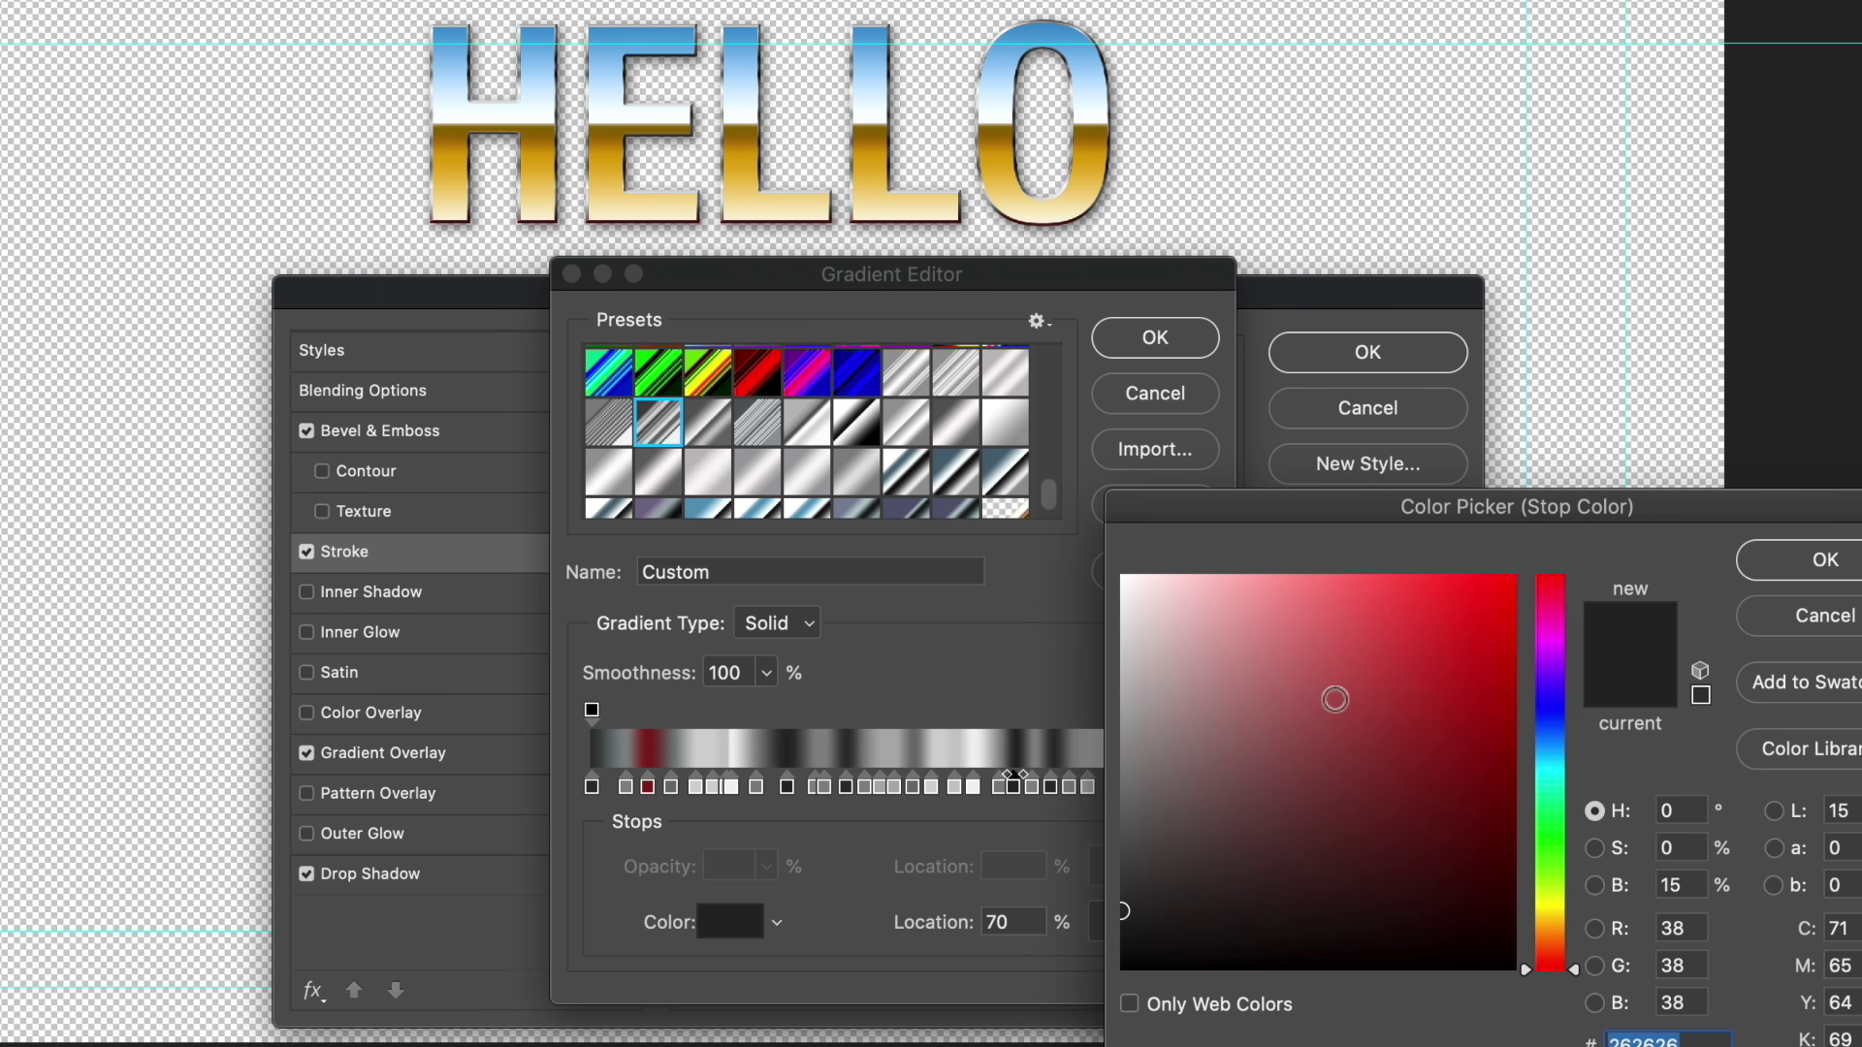
pyautogui.click(1527, 728)
pyautogui.click(1417, 773)
pyautogui.click(1458, 783)
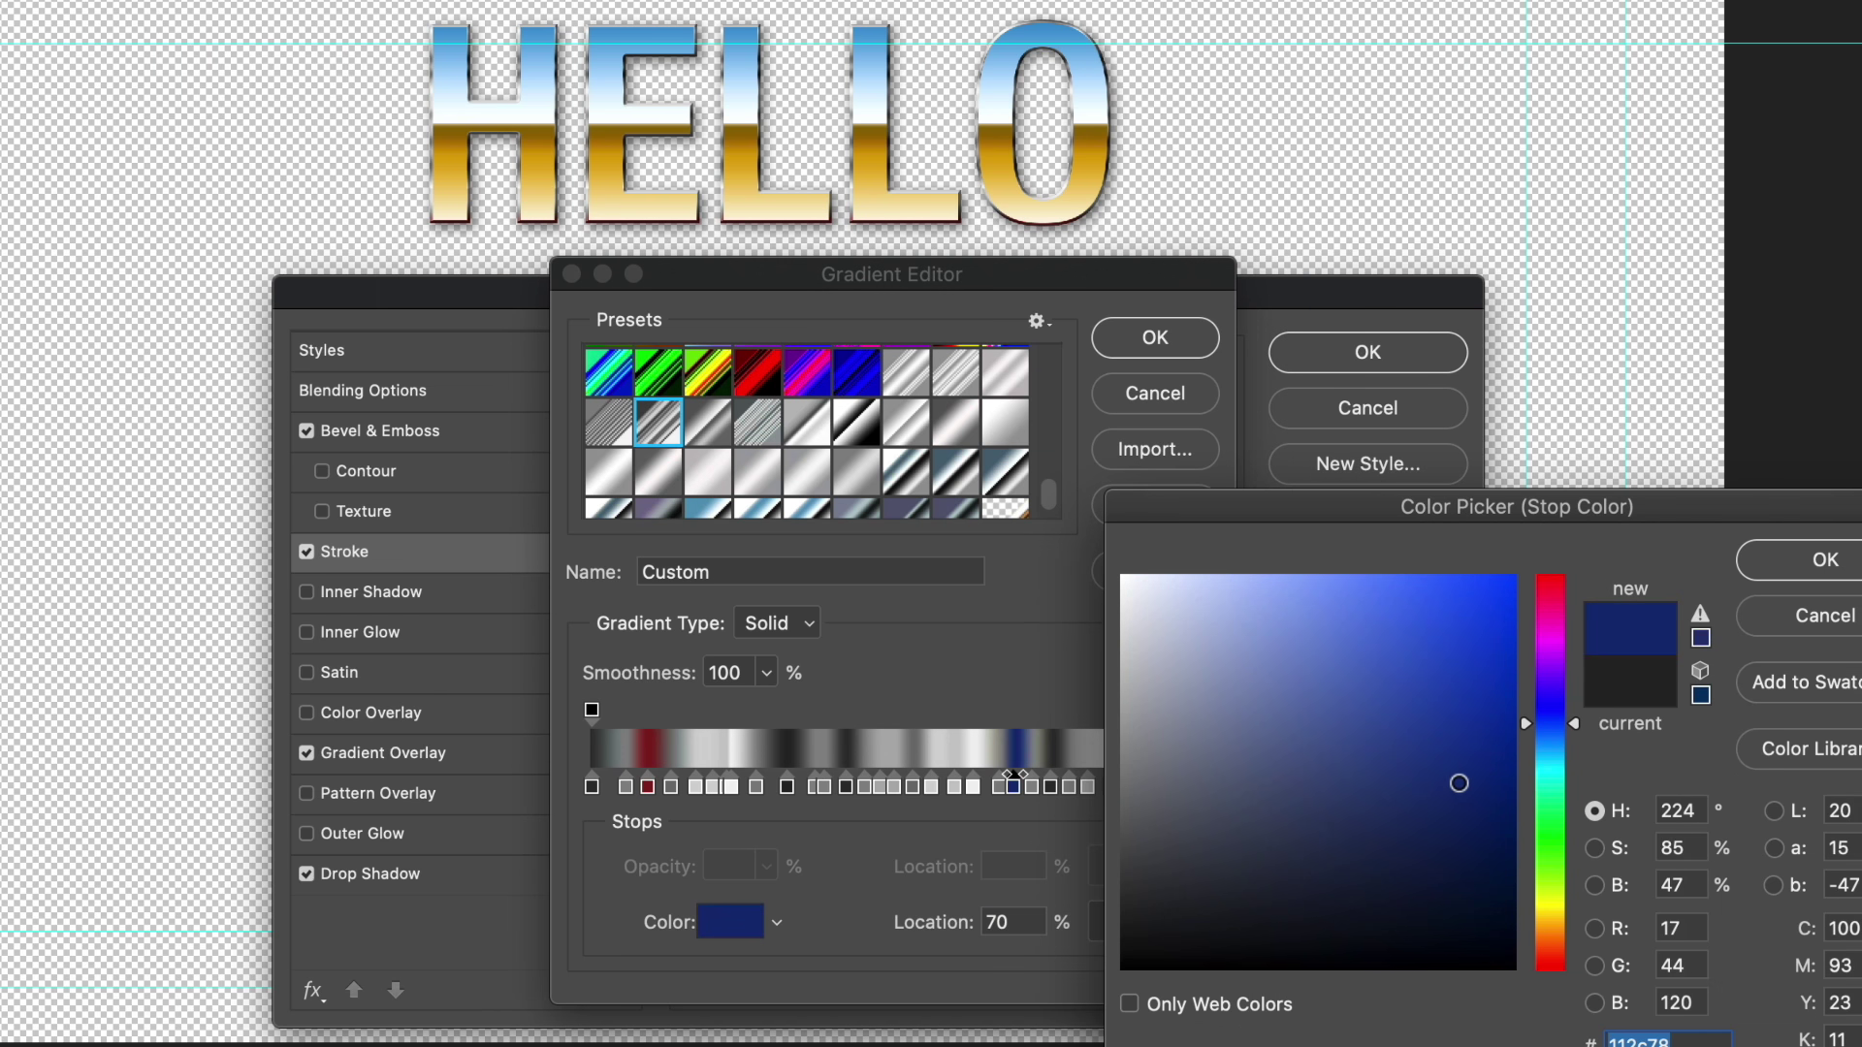
pyautogui.moveTo(1459, 783); pyautogui.dragTo(1462, 811)
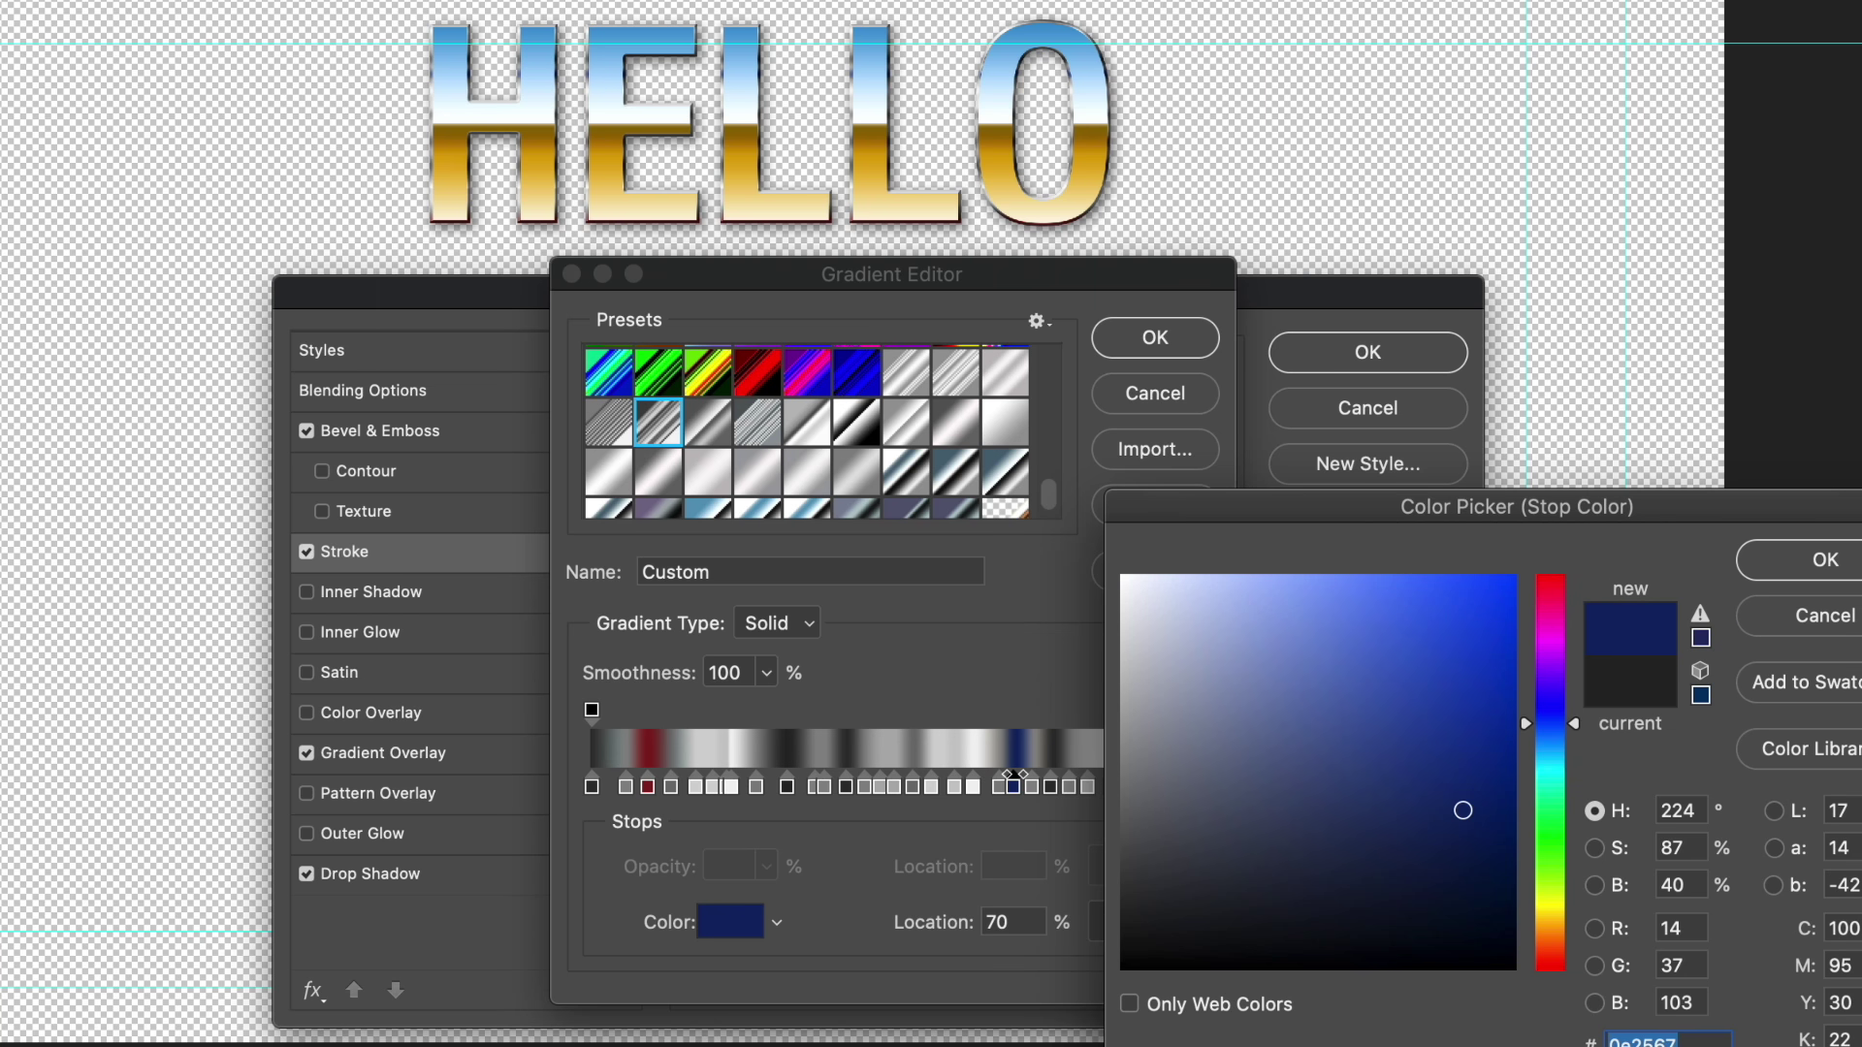
pyautogui.click(1823, 559)
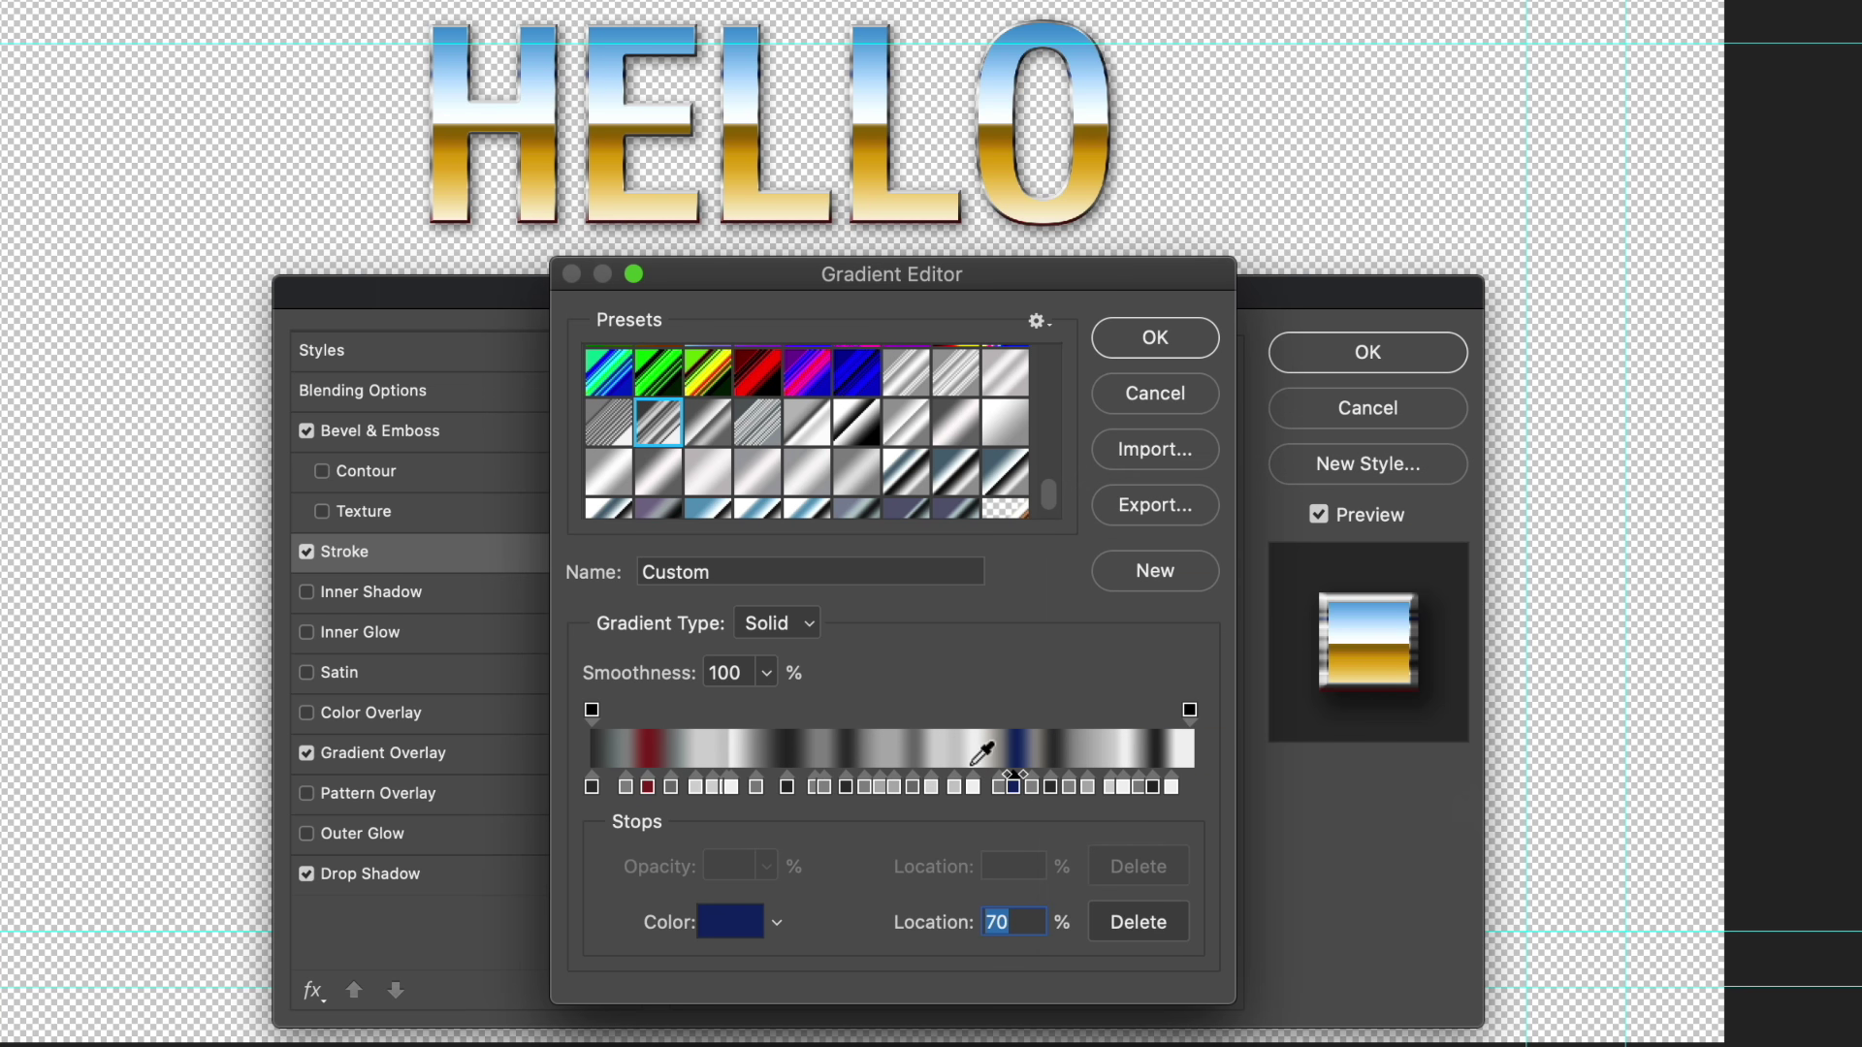
# Step: Inspect the color stops at 0%, 13% and 54% and the opacity stop at the gradient's start
pyautogui.click(594, 788)
pyautogui.click(671, 787)
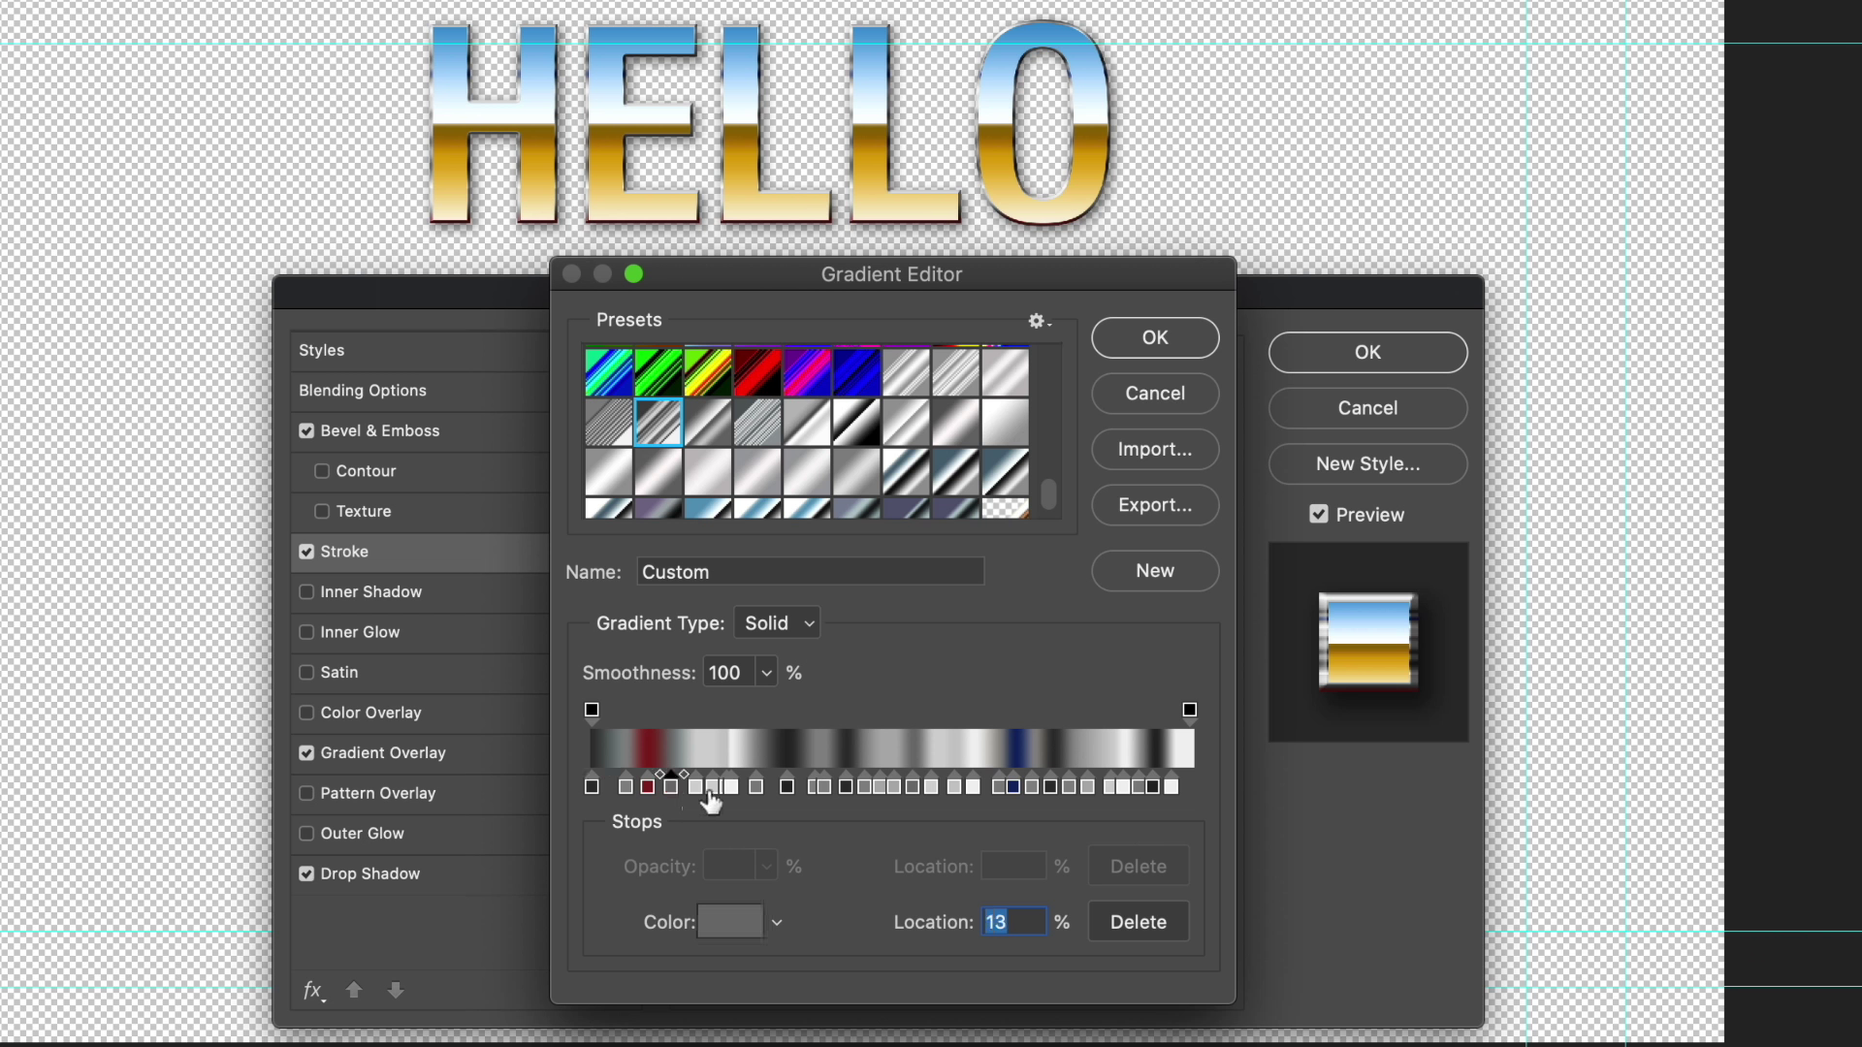
pyautogui.click(910, 785)
pyautogui.click(743, 929)
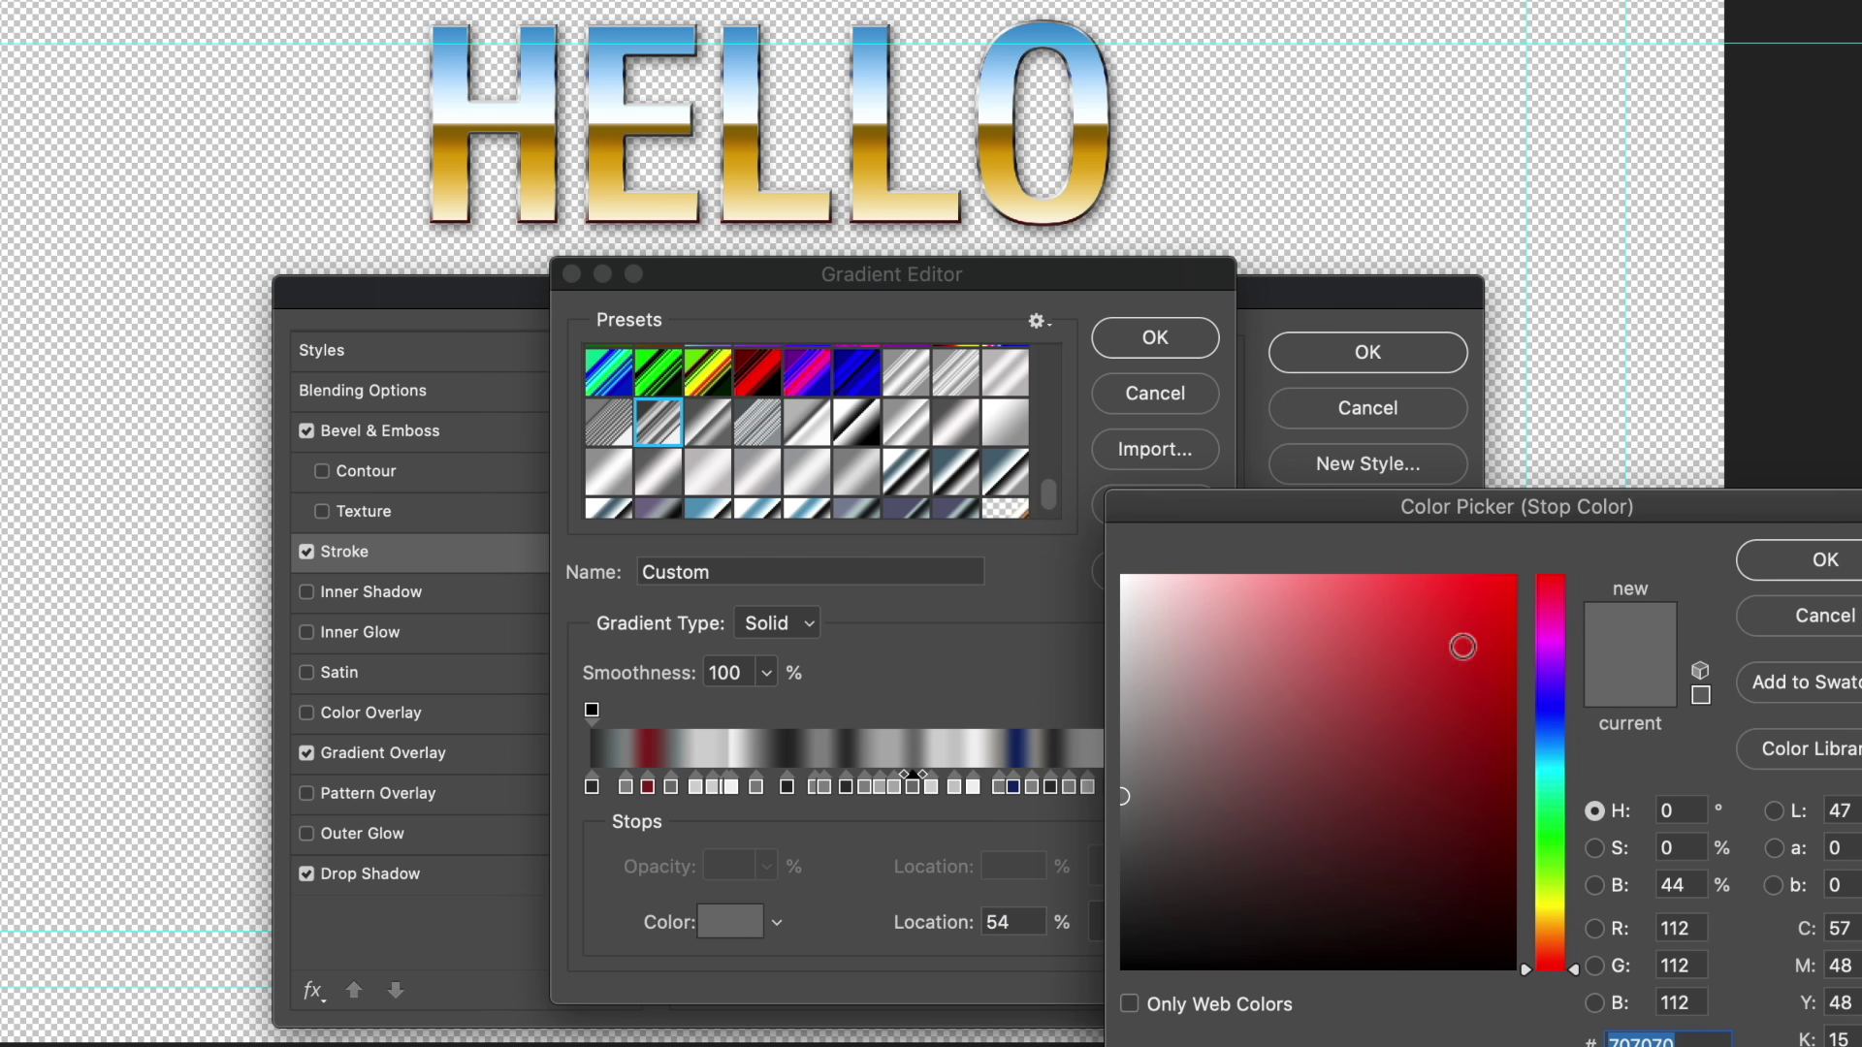
pyautogui.click(1809, 618)
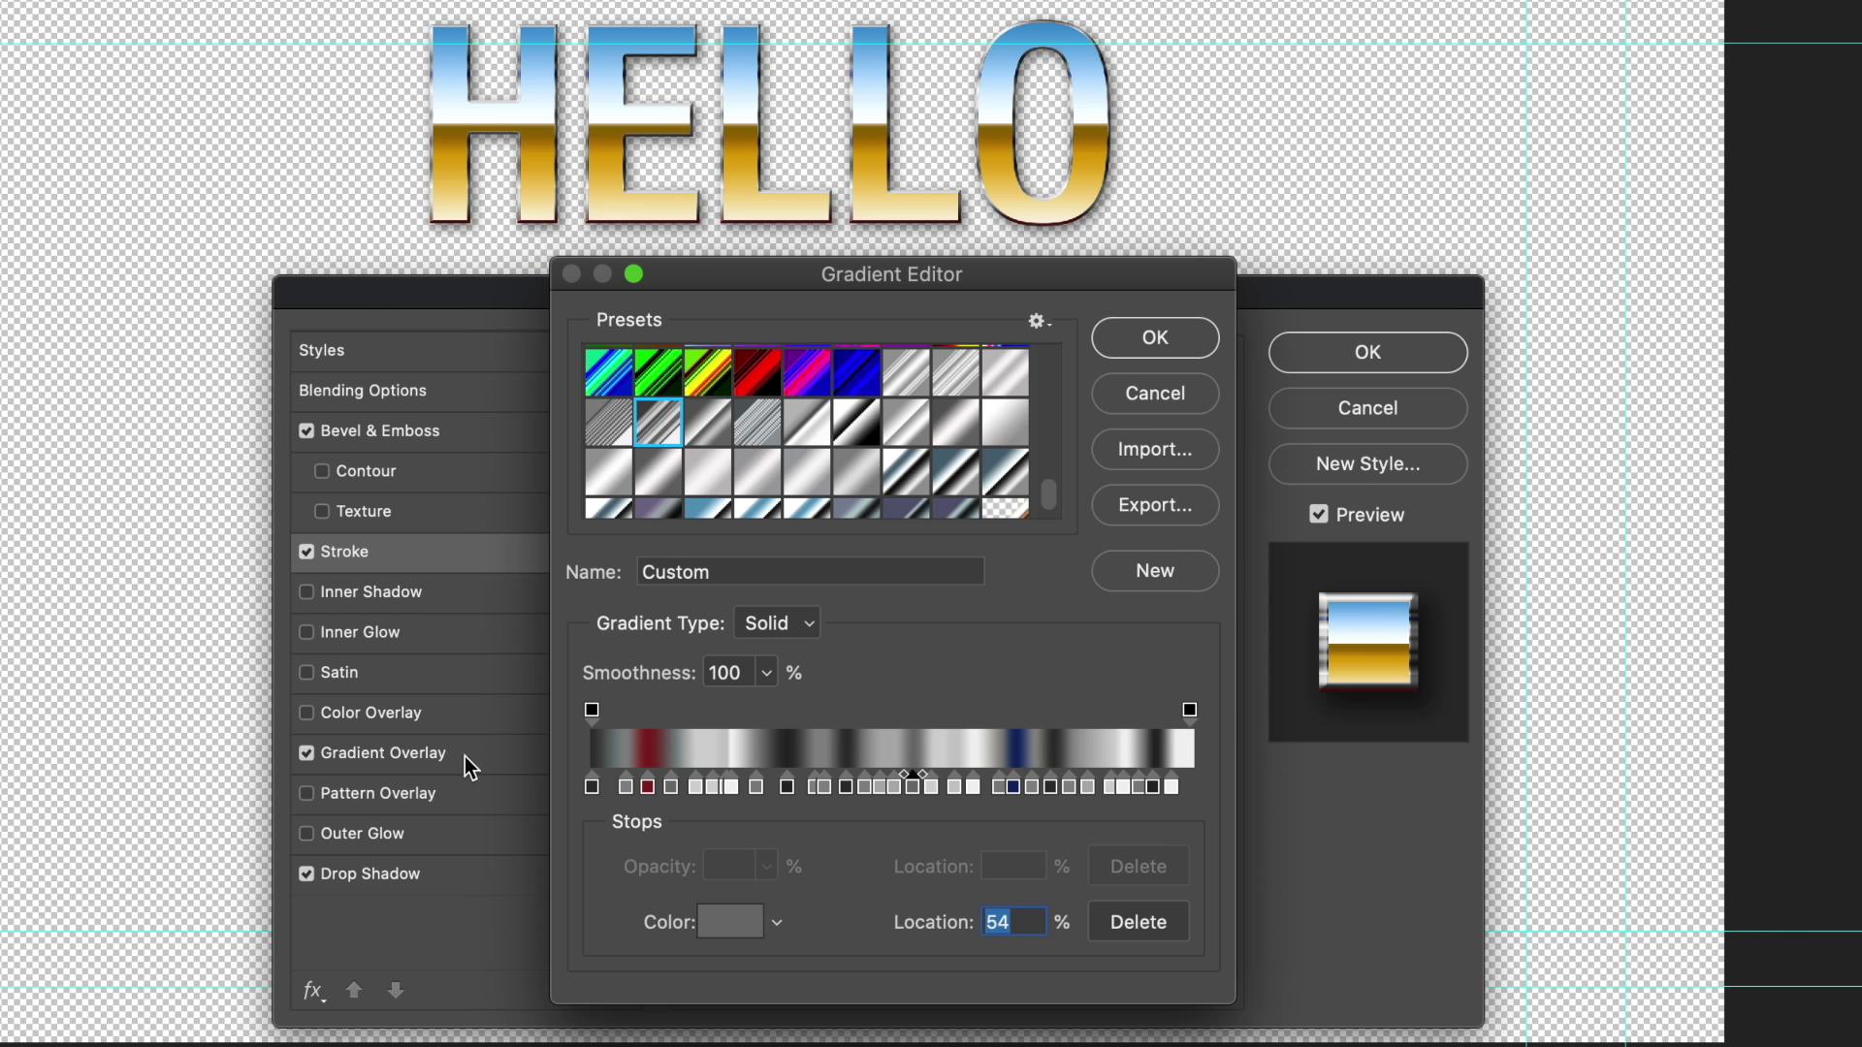
pyautogui.click(592, 710)
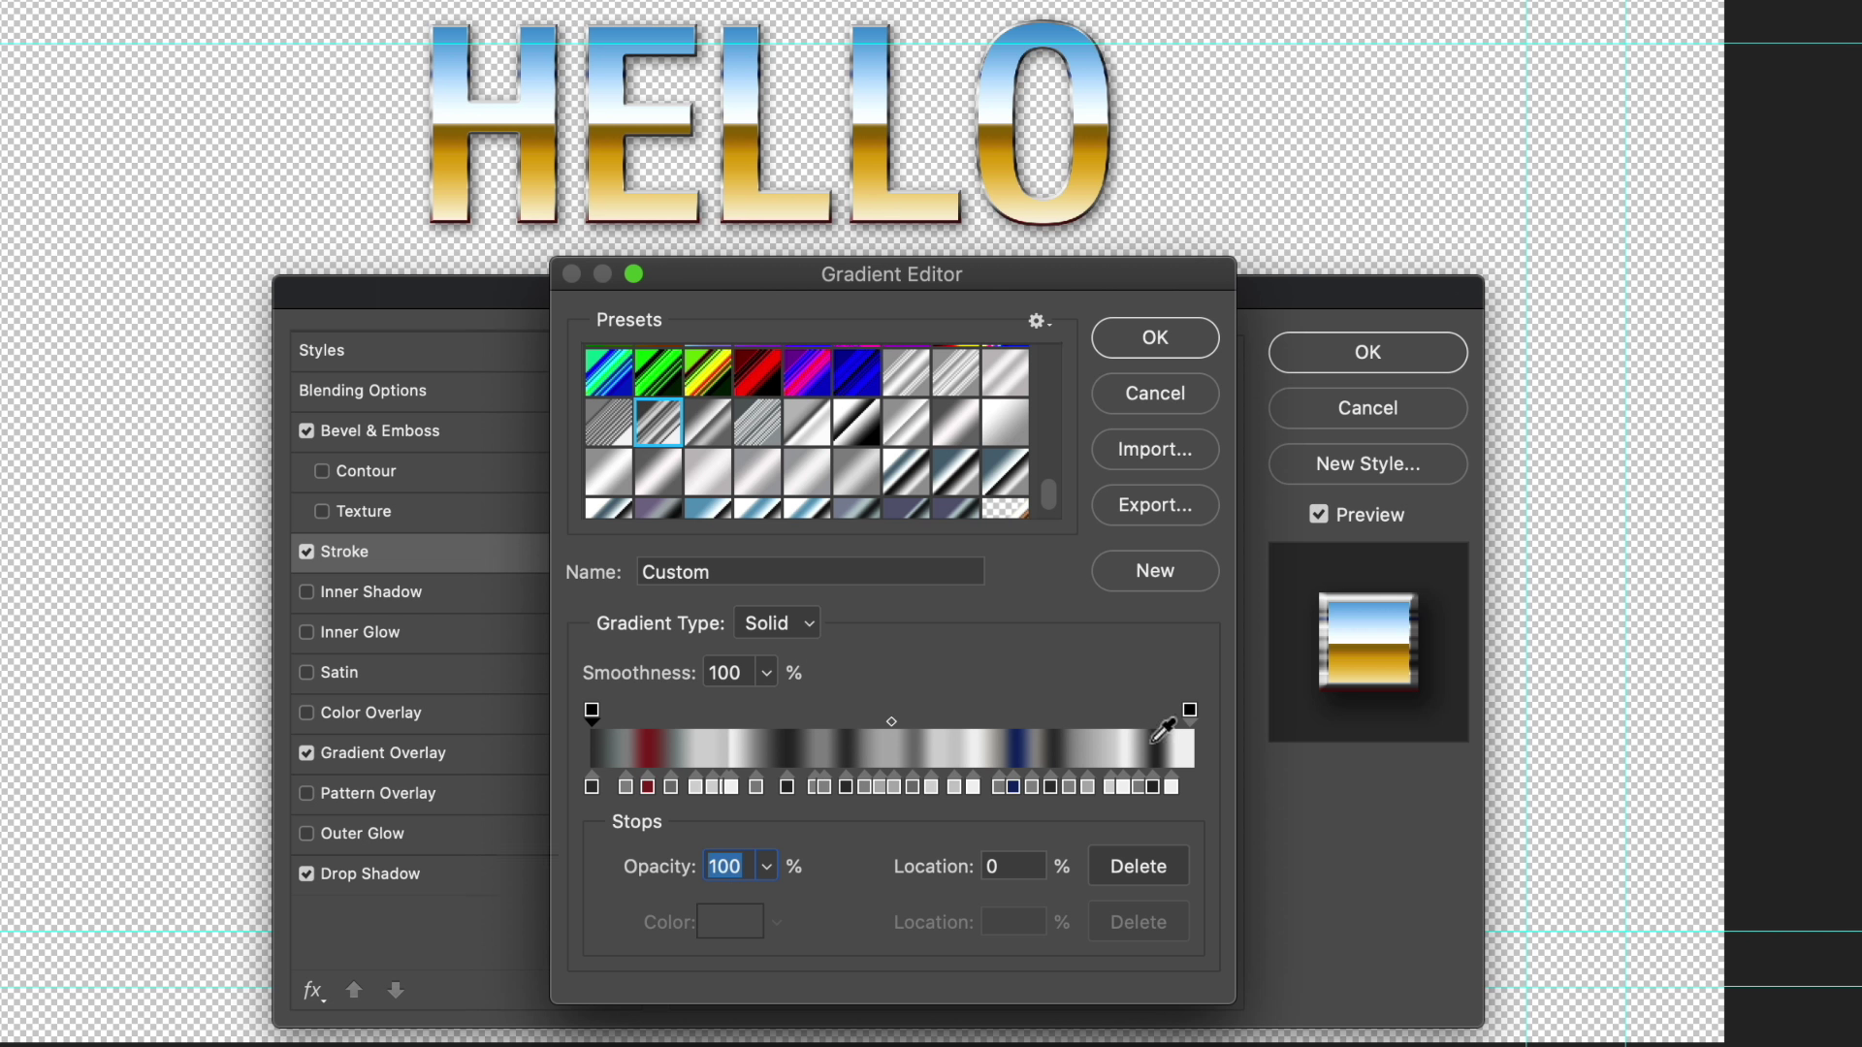
# Step: Load the Foreground to Transparent preset for the stroke gradient and select its starting opacity stop
pyautogui.moveTo(1053, 487); pyautogui.dragTo(1054, 322)
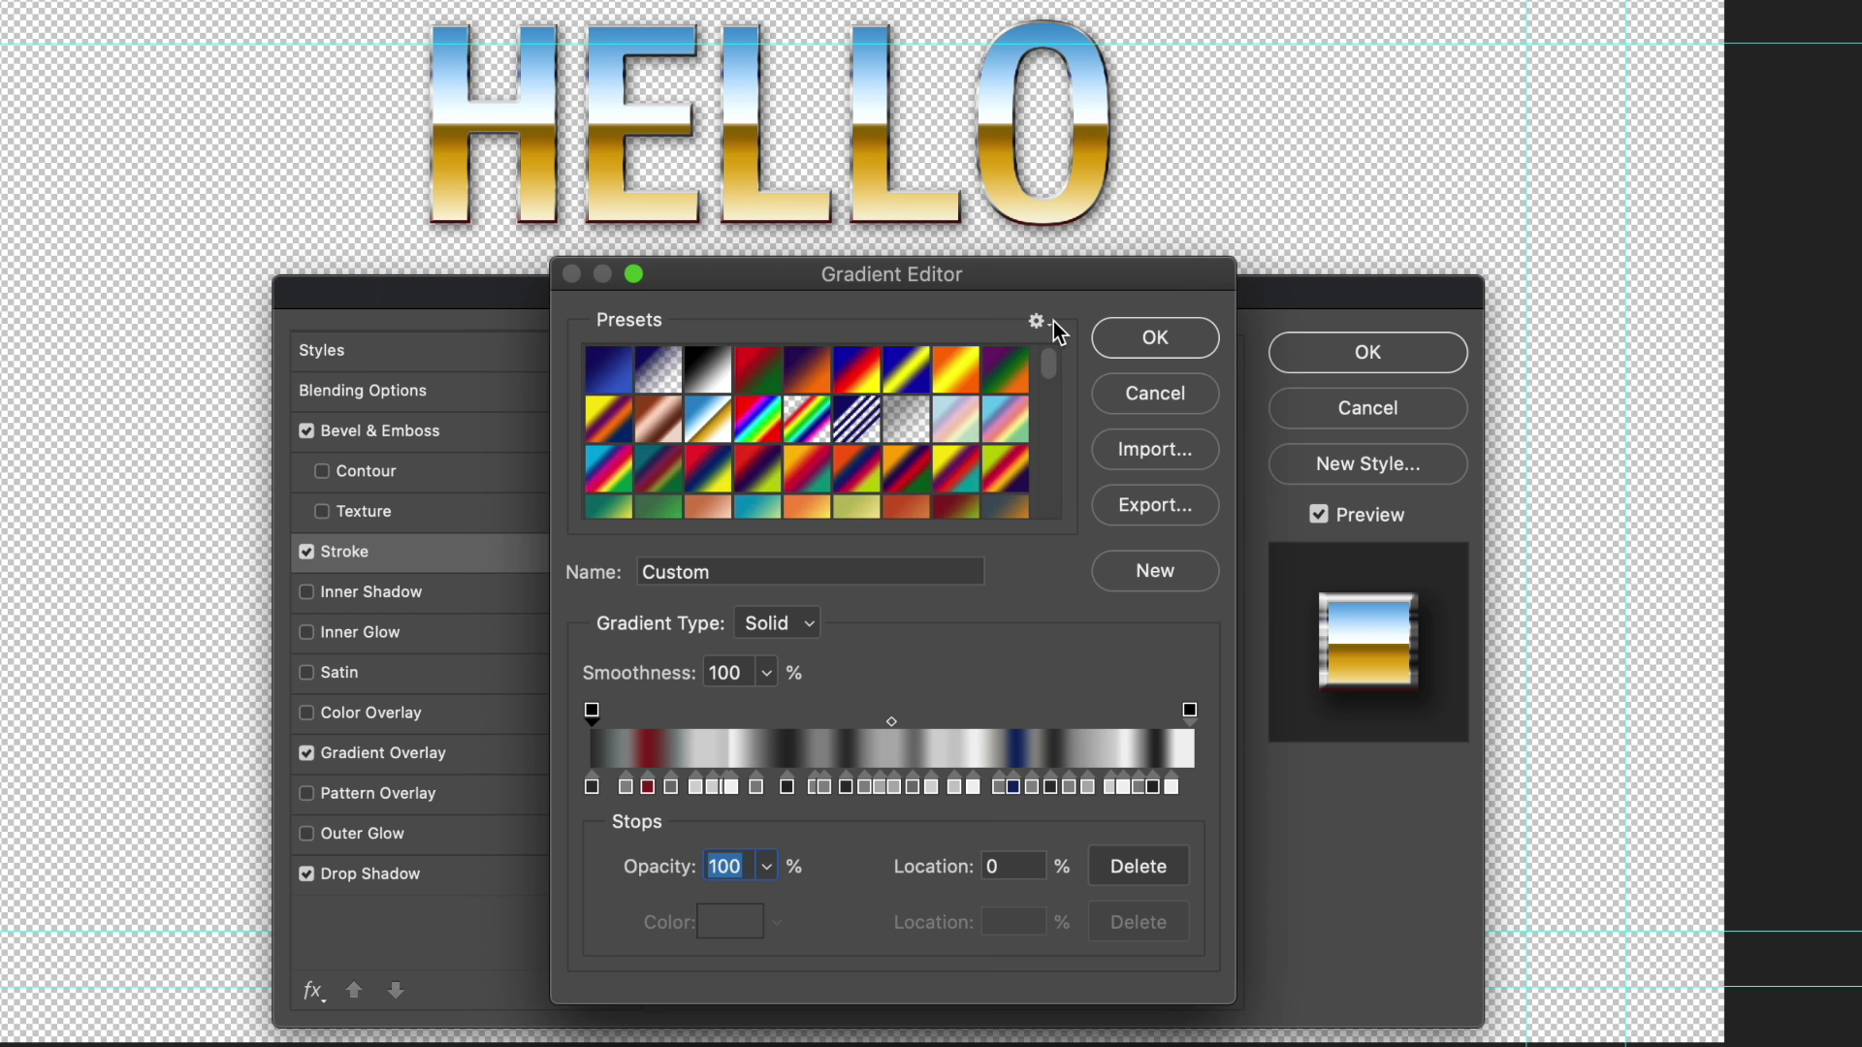
pyautogui.click(659, 368)
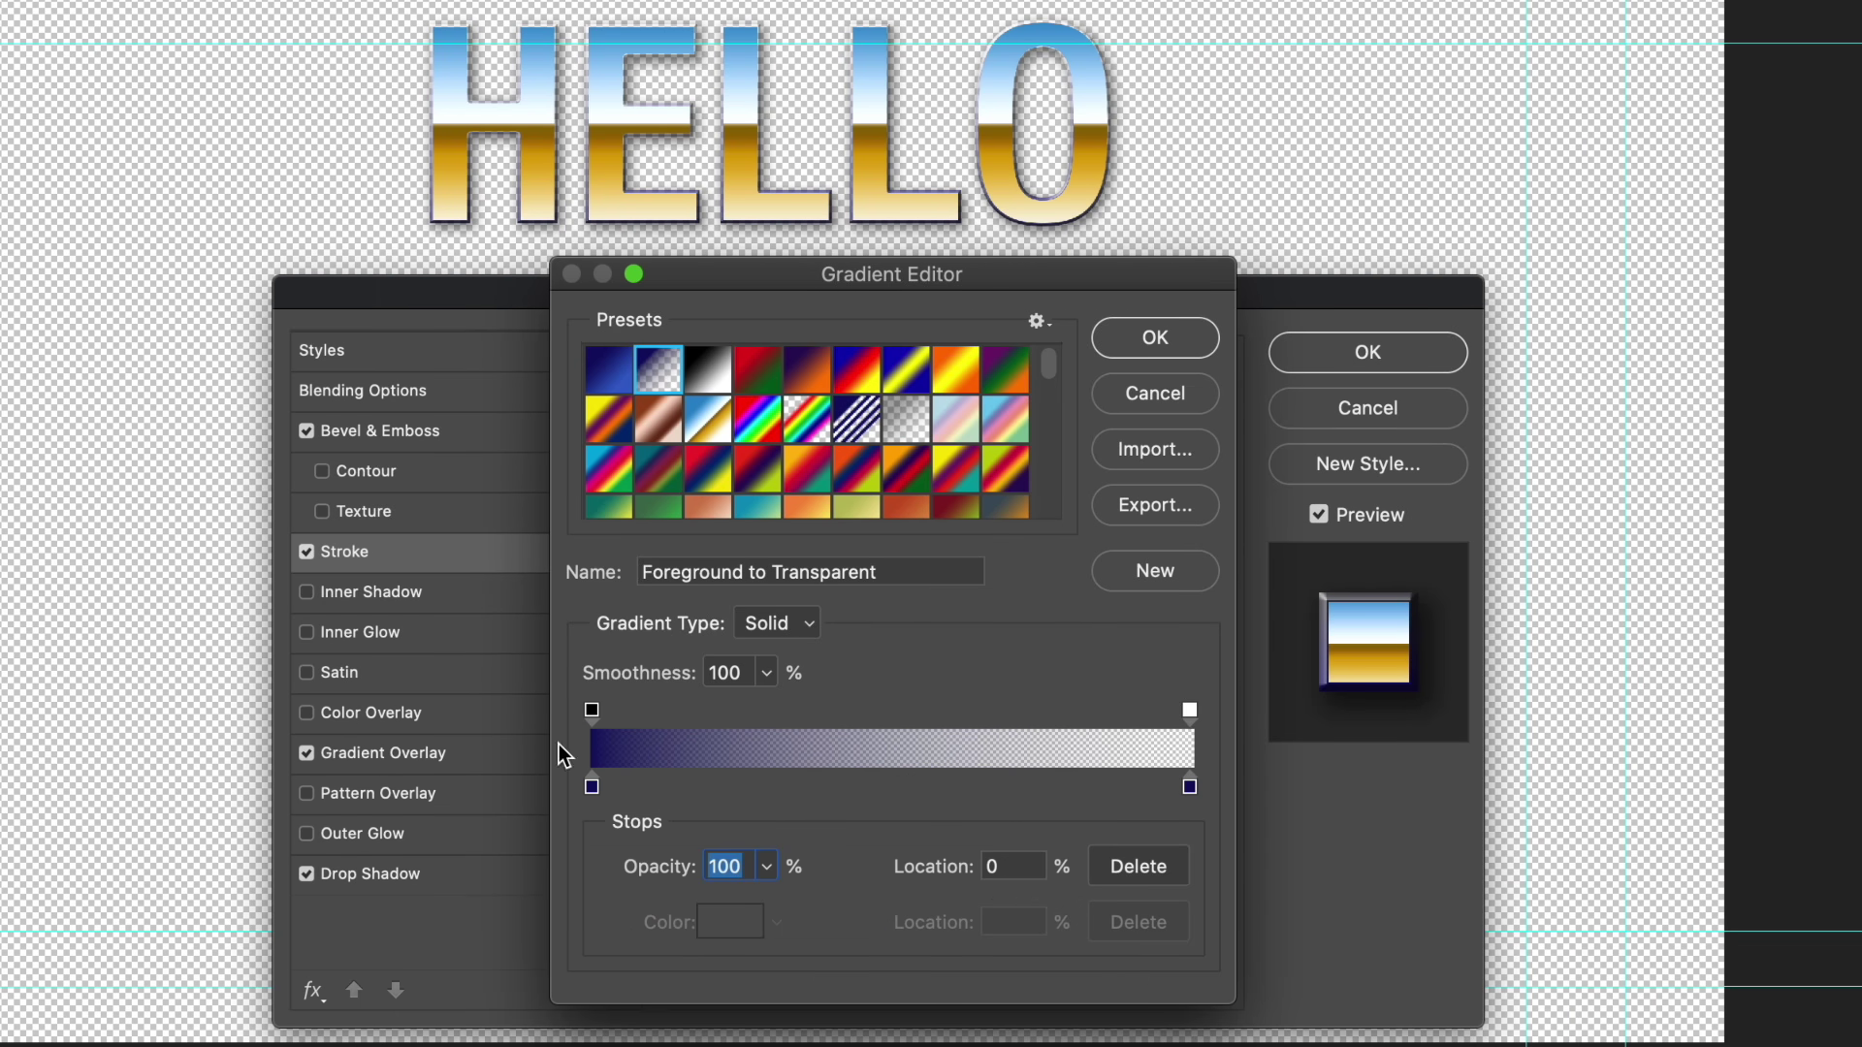
pyautogui.click(595, 718)
pyautogui.click(592, 710)
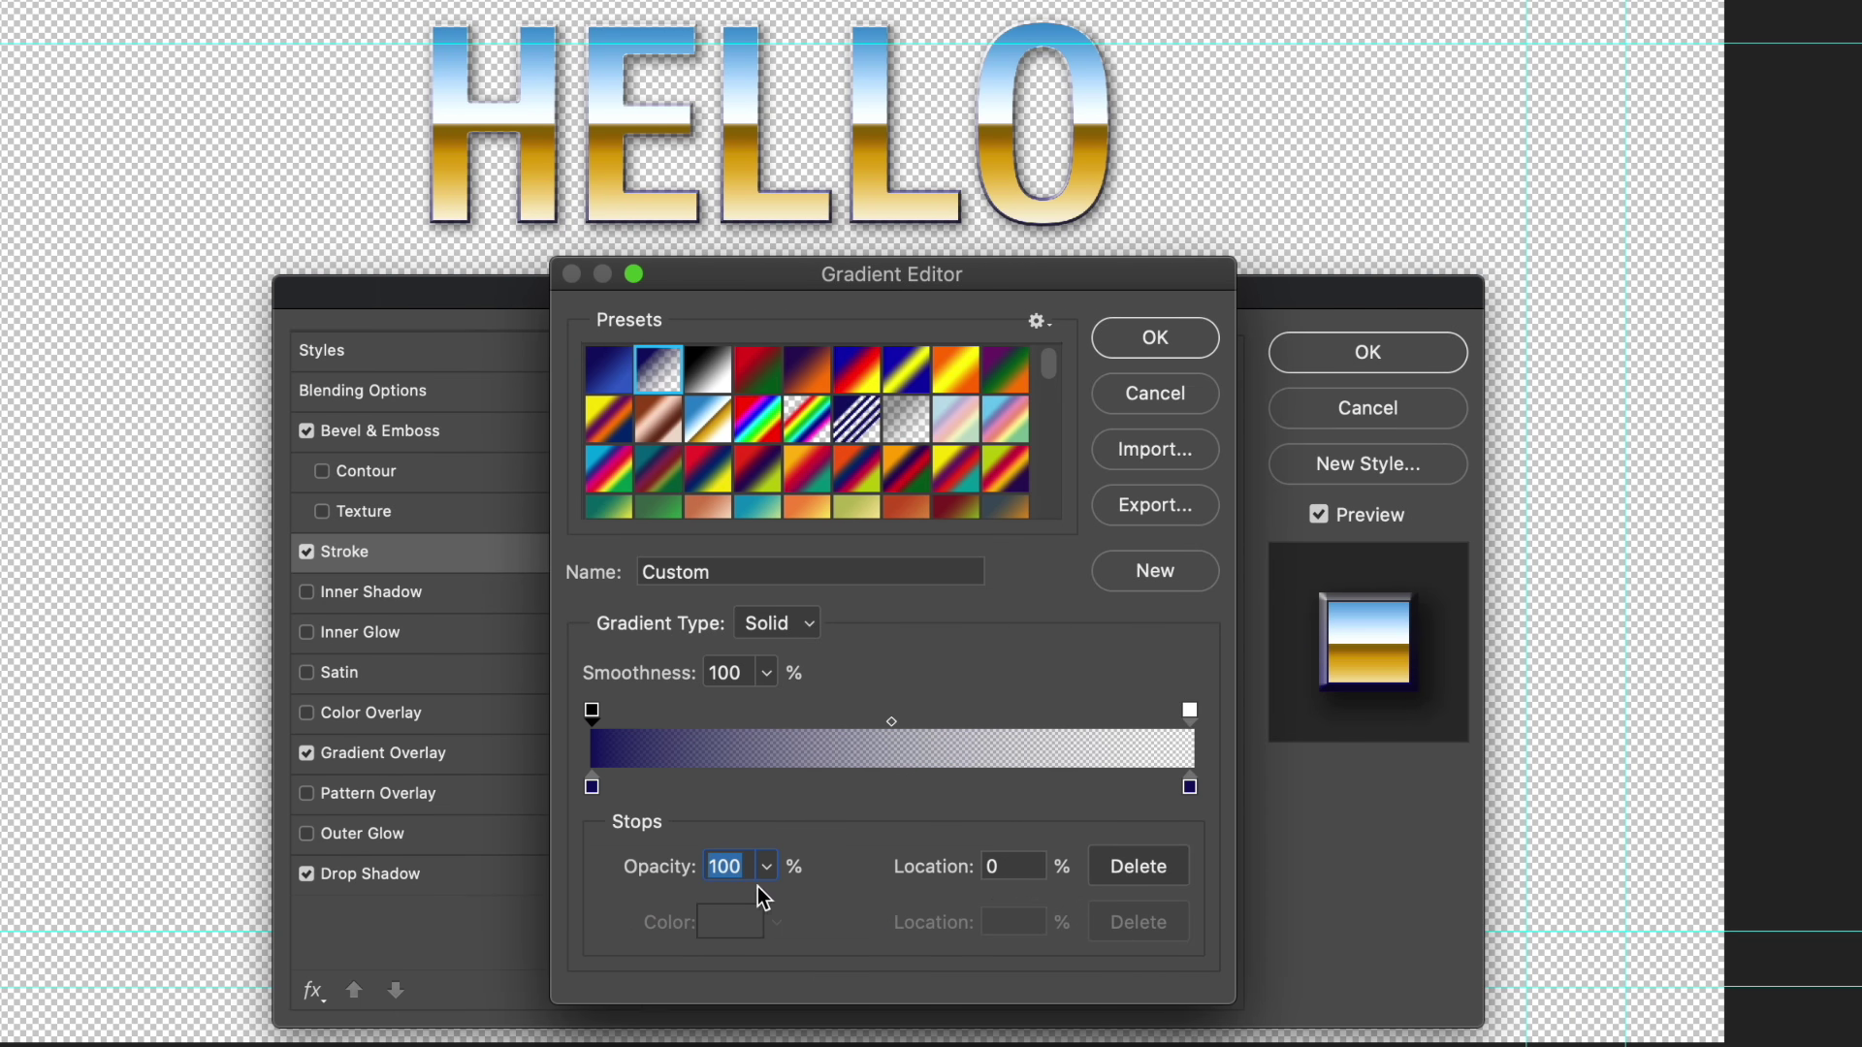
# Step: Set the opacity of the gradient's end stop to 53%
pyautogui.click(1190, 710)
pyautogui.click(767, 866)
pyautogui.moveTo(791, 898); pyautogui.dragTo(840, 899)
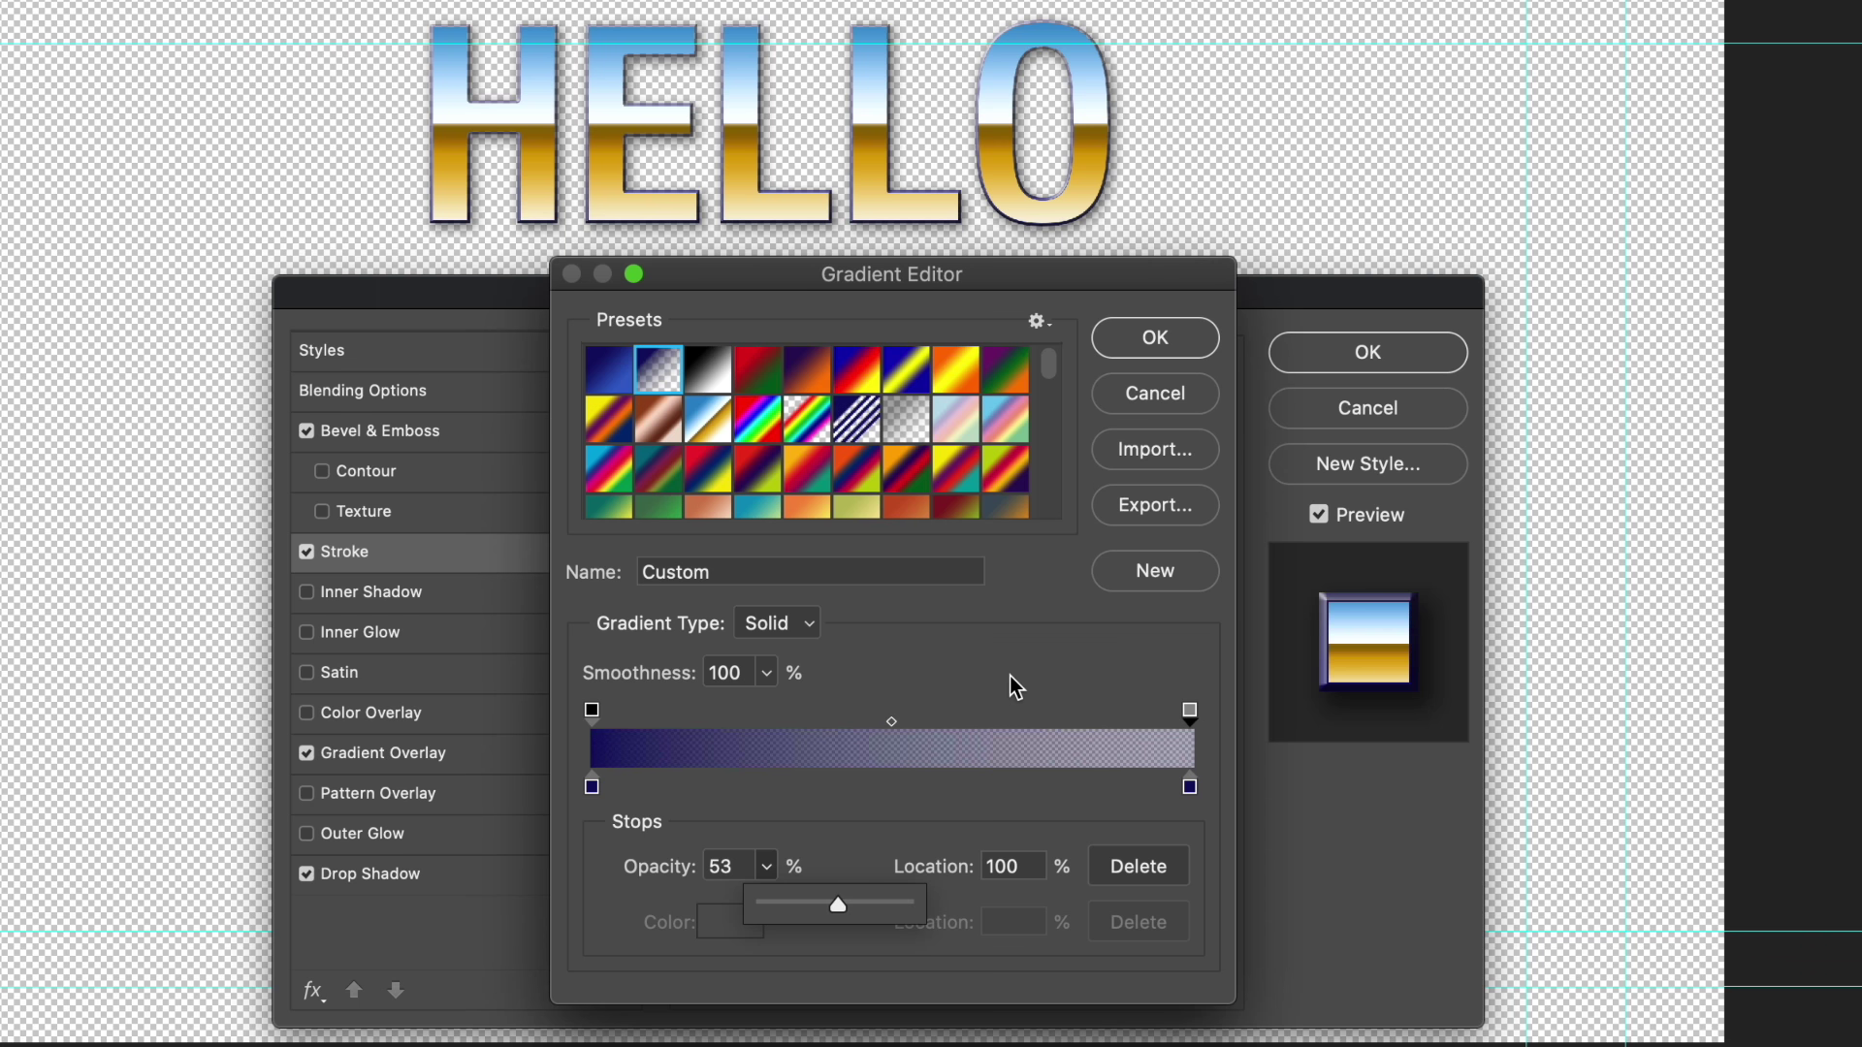
pyautogui.click(1259, 927)
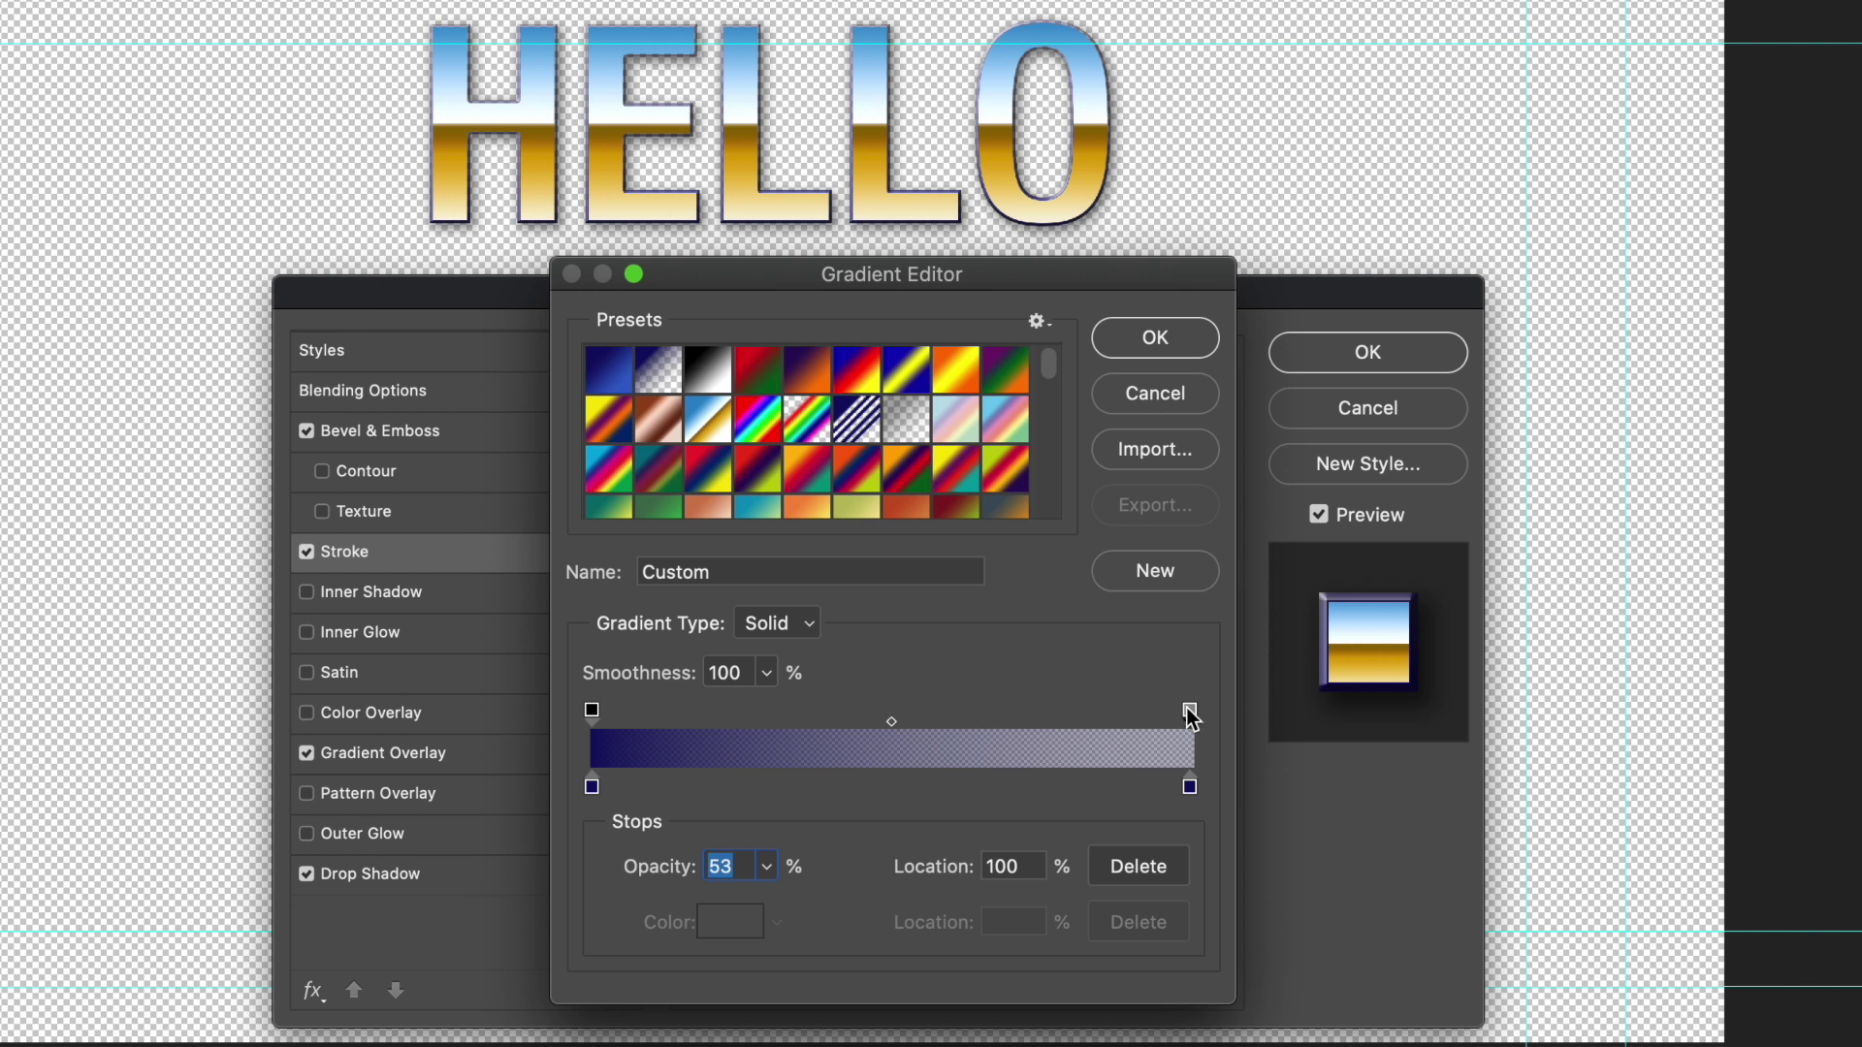
# Step: Shift the gradient's opacity midpoint to 90%, back to 19%, and finally to 51%
pyautogui.click(592, 714)
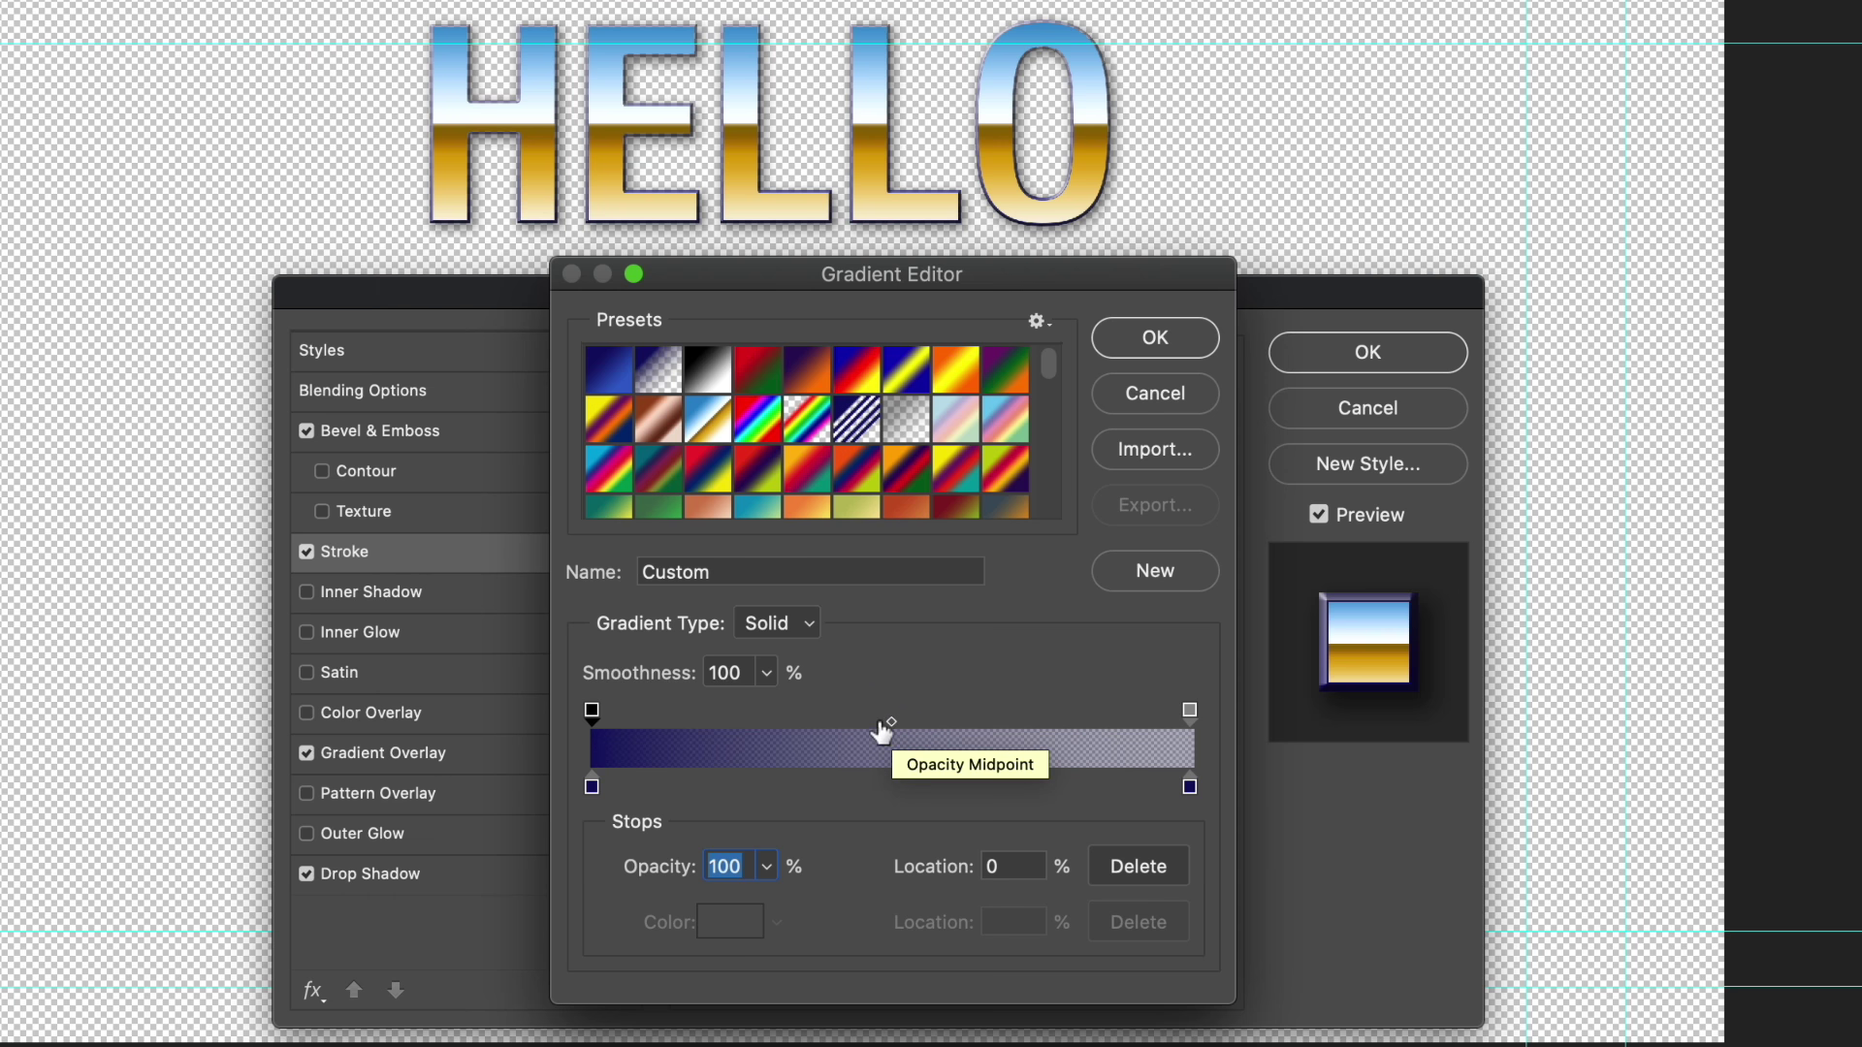
pyautogui.moveTo(891, 723); pyautogui.dragTo(1131, 722)
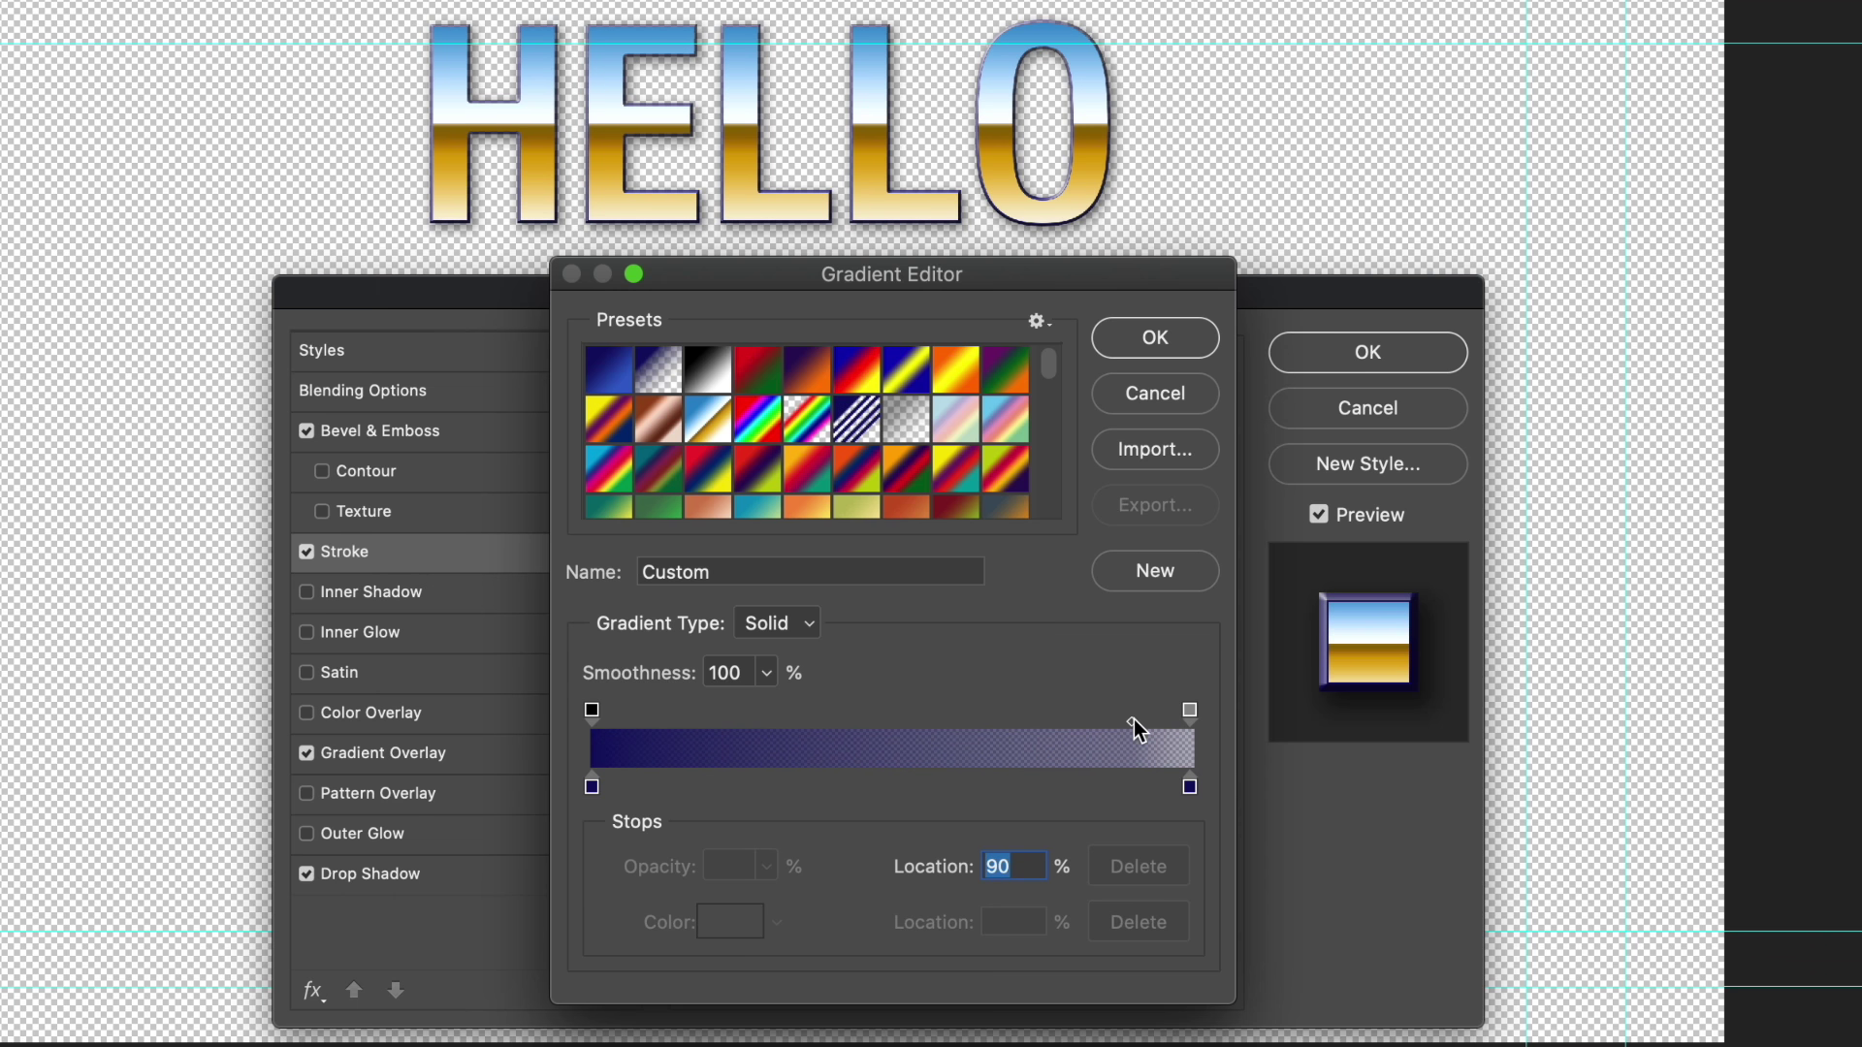
pyautogui.moveTo(1128, 722); pyautogui.dragTo(708, 726)
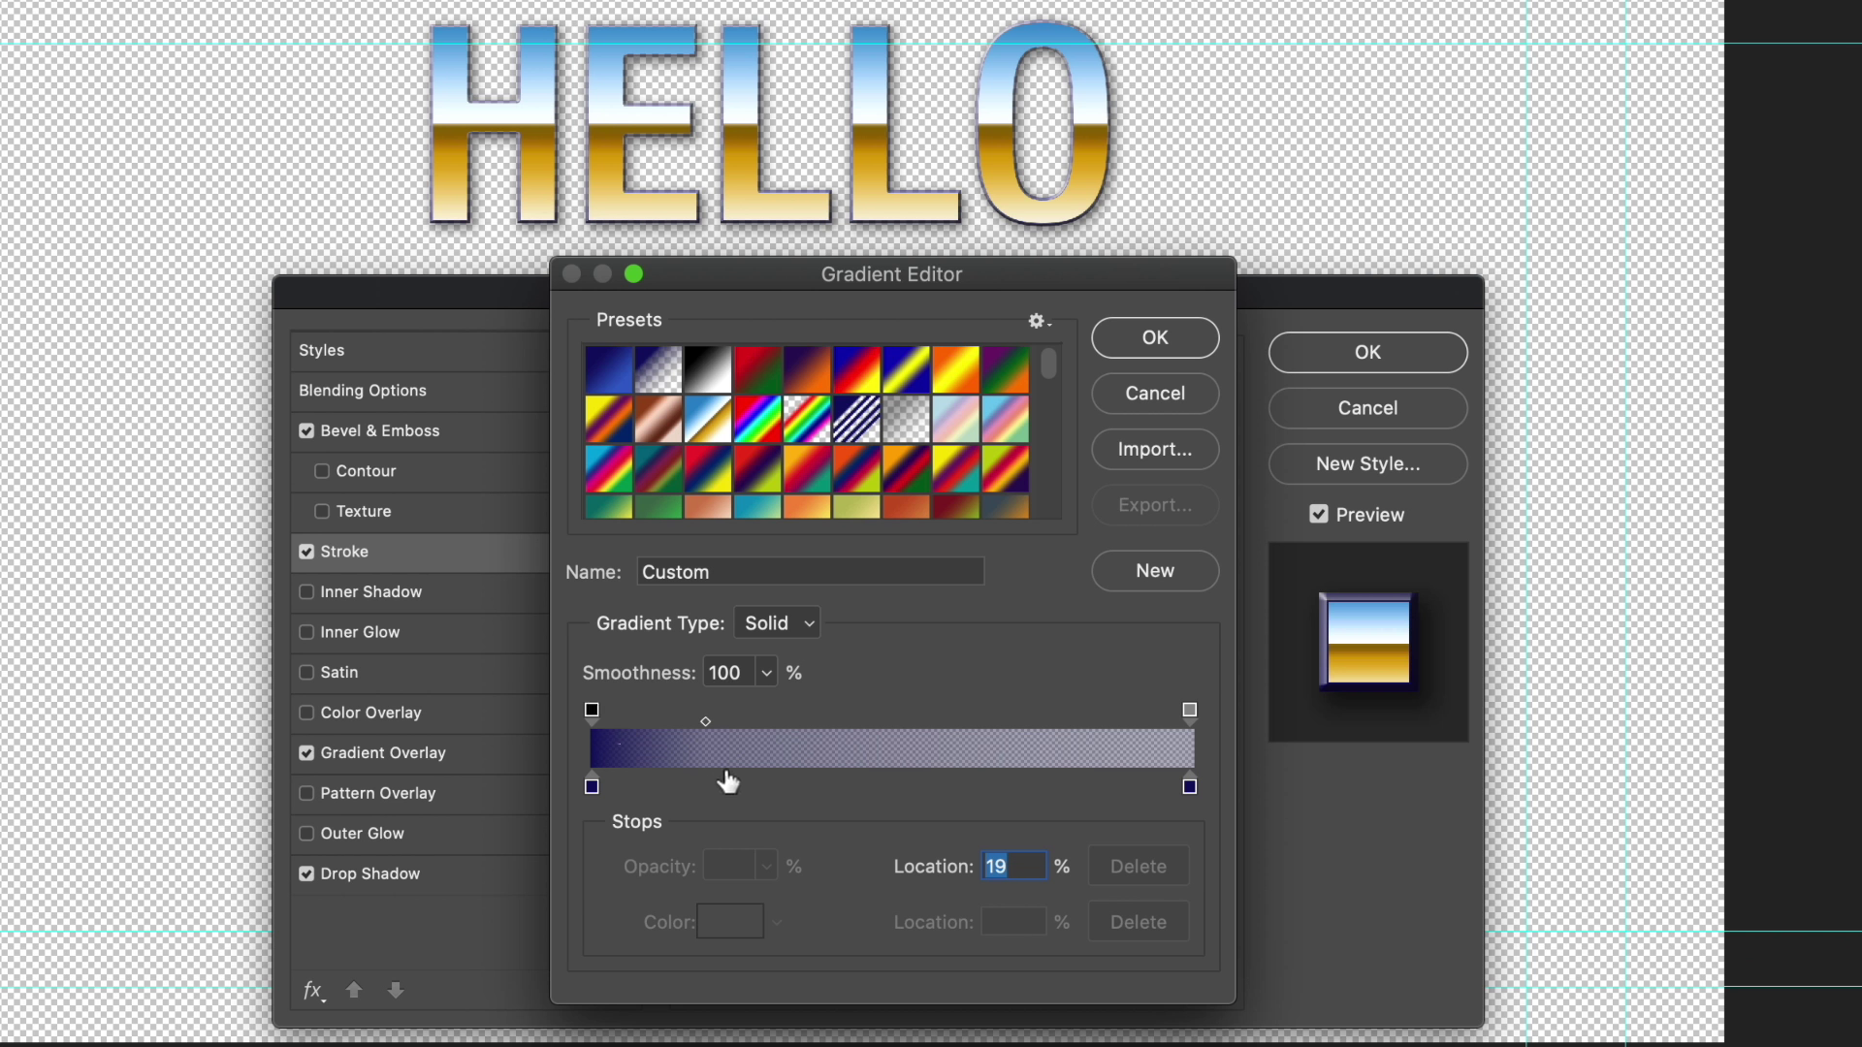
pyautogui.moveTo(704, 724); pyautogui.dragTo(901, 724)
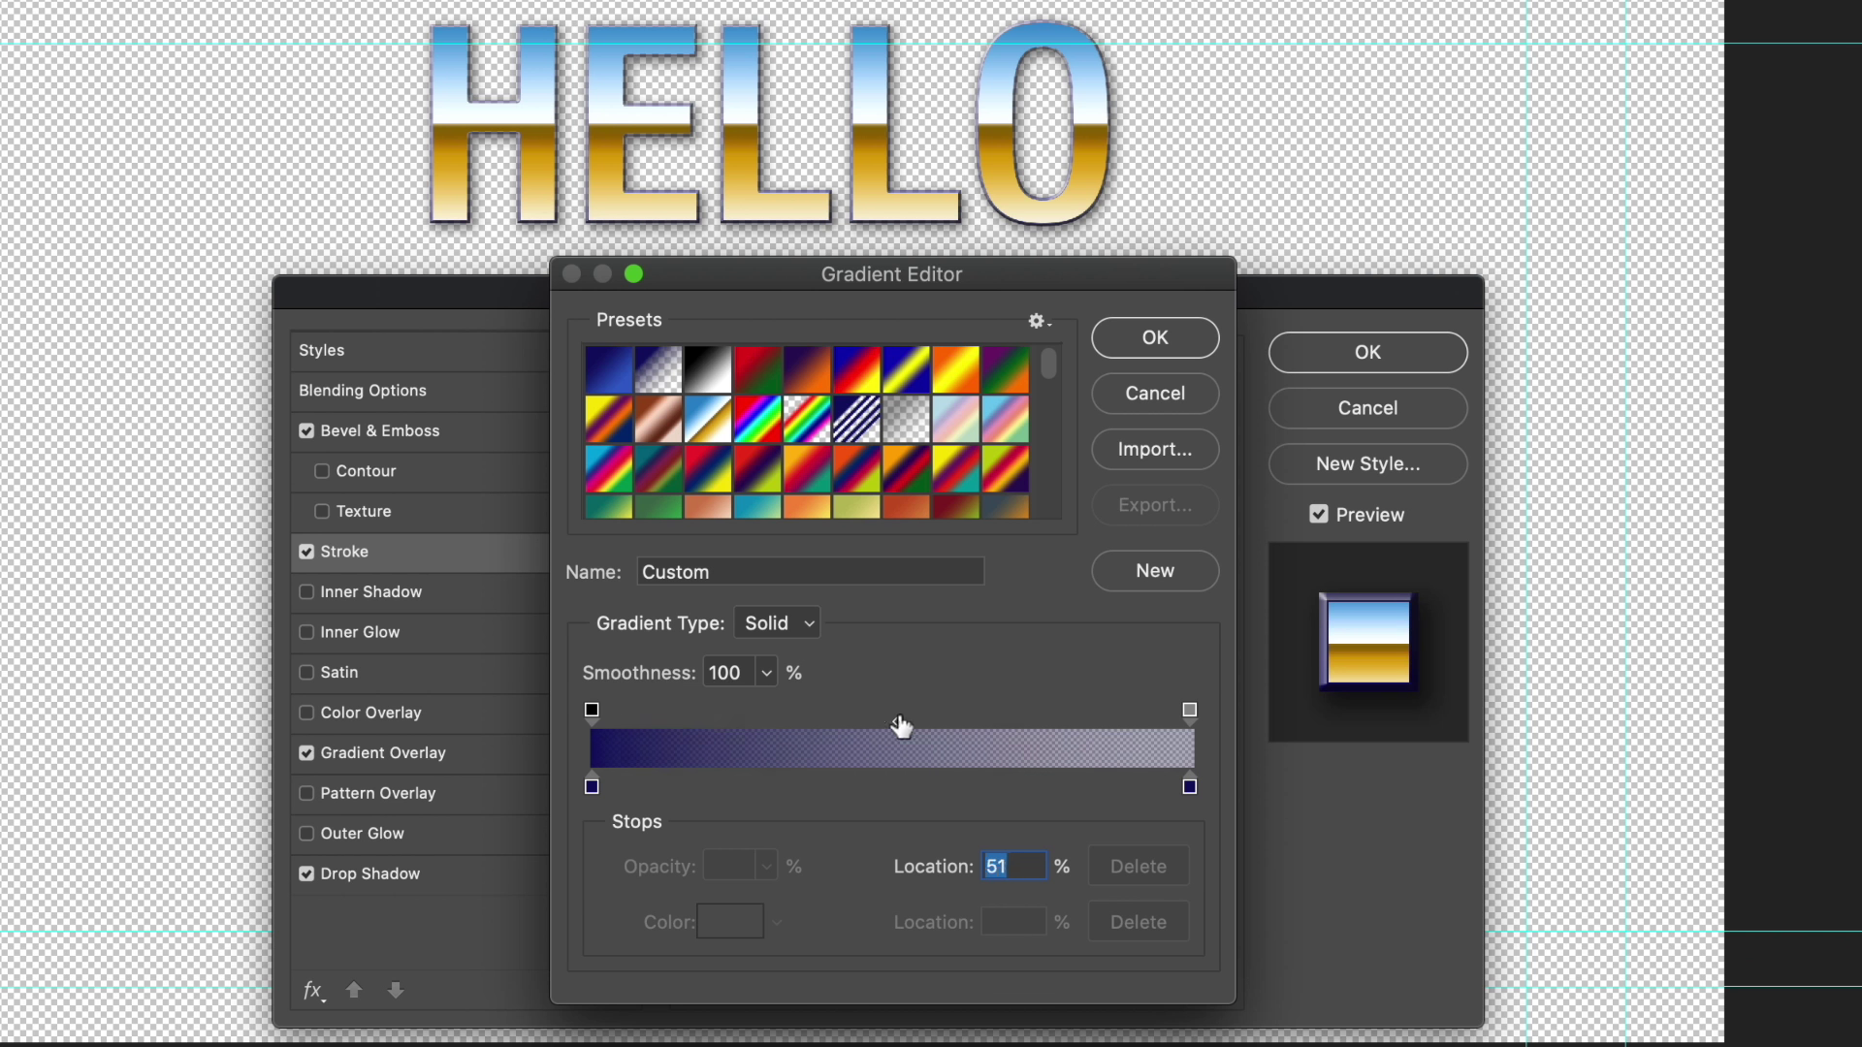
# Step: Load the Violet, Orange preset for the stroke gradient and select its starting violet color stop
pyautogui.click(591, 787)
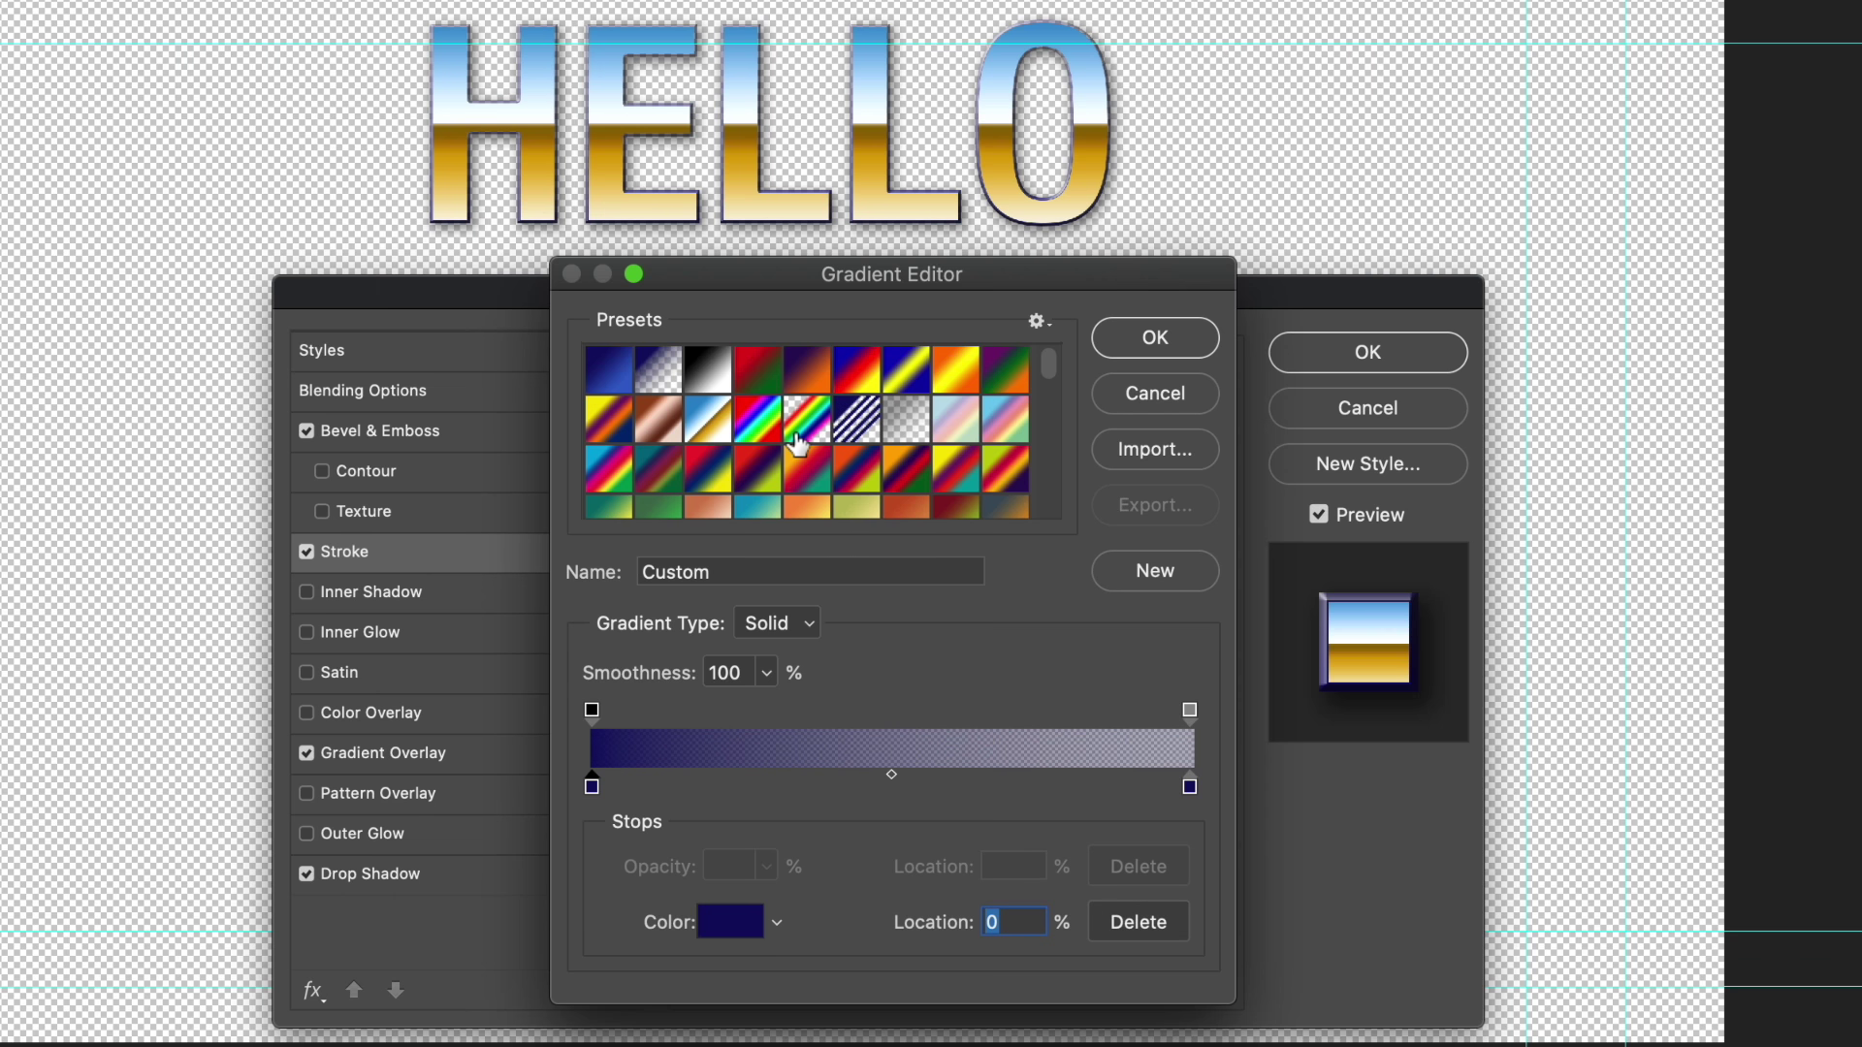
pyautogui.click(810, 370)
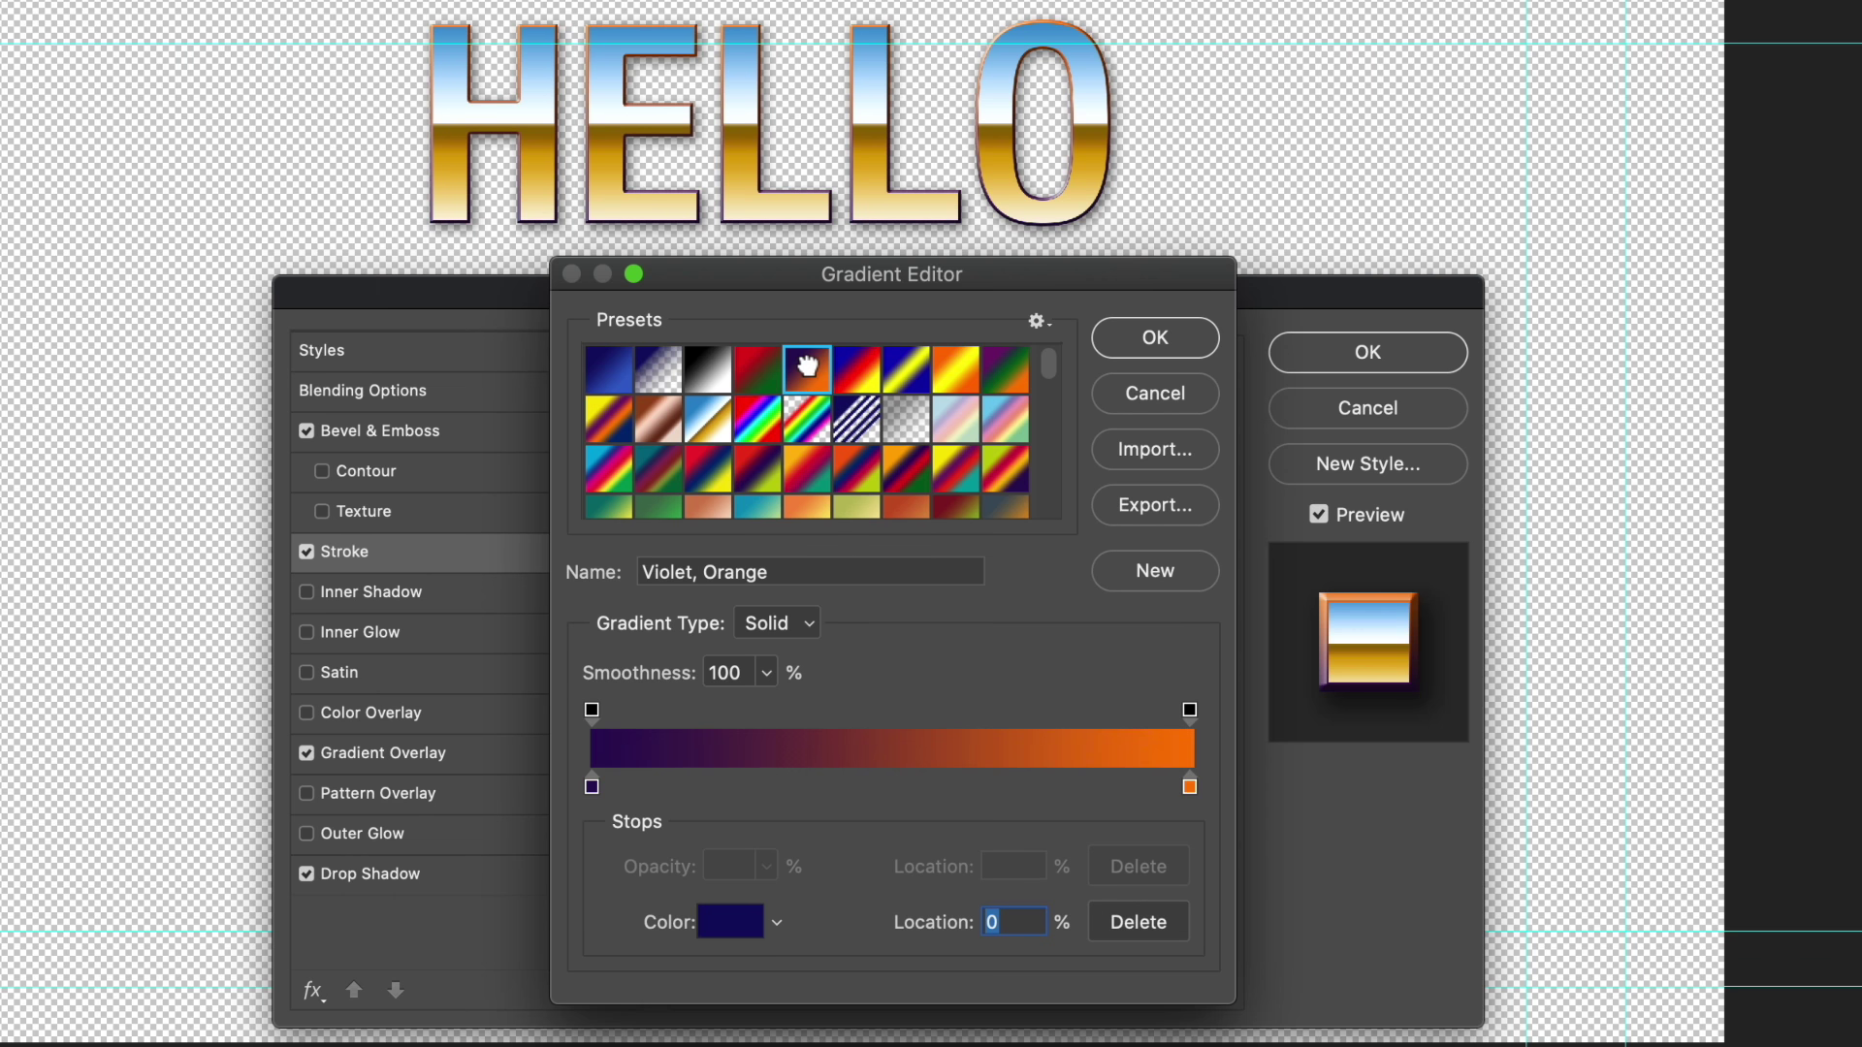
pyautogui.click(591, 785)
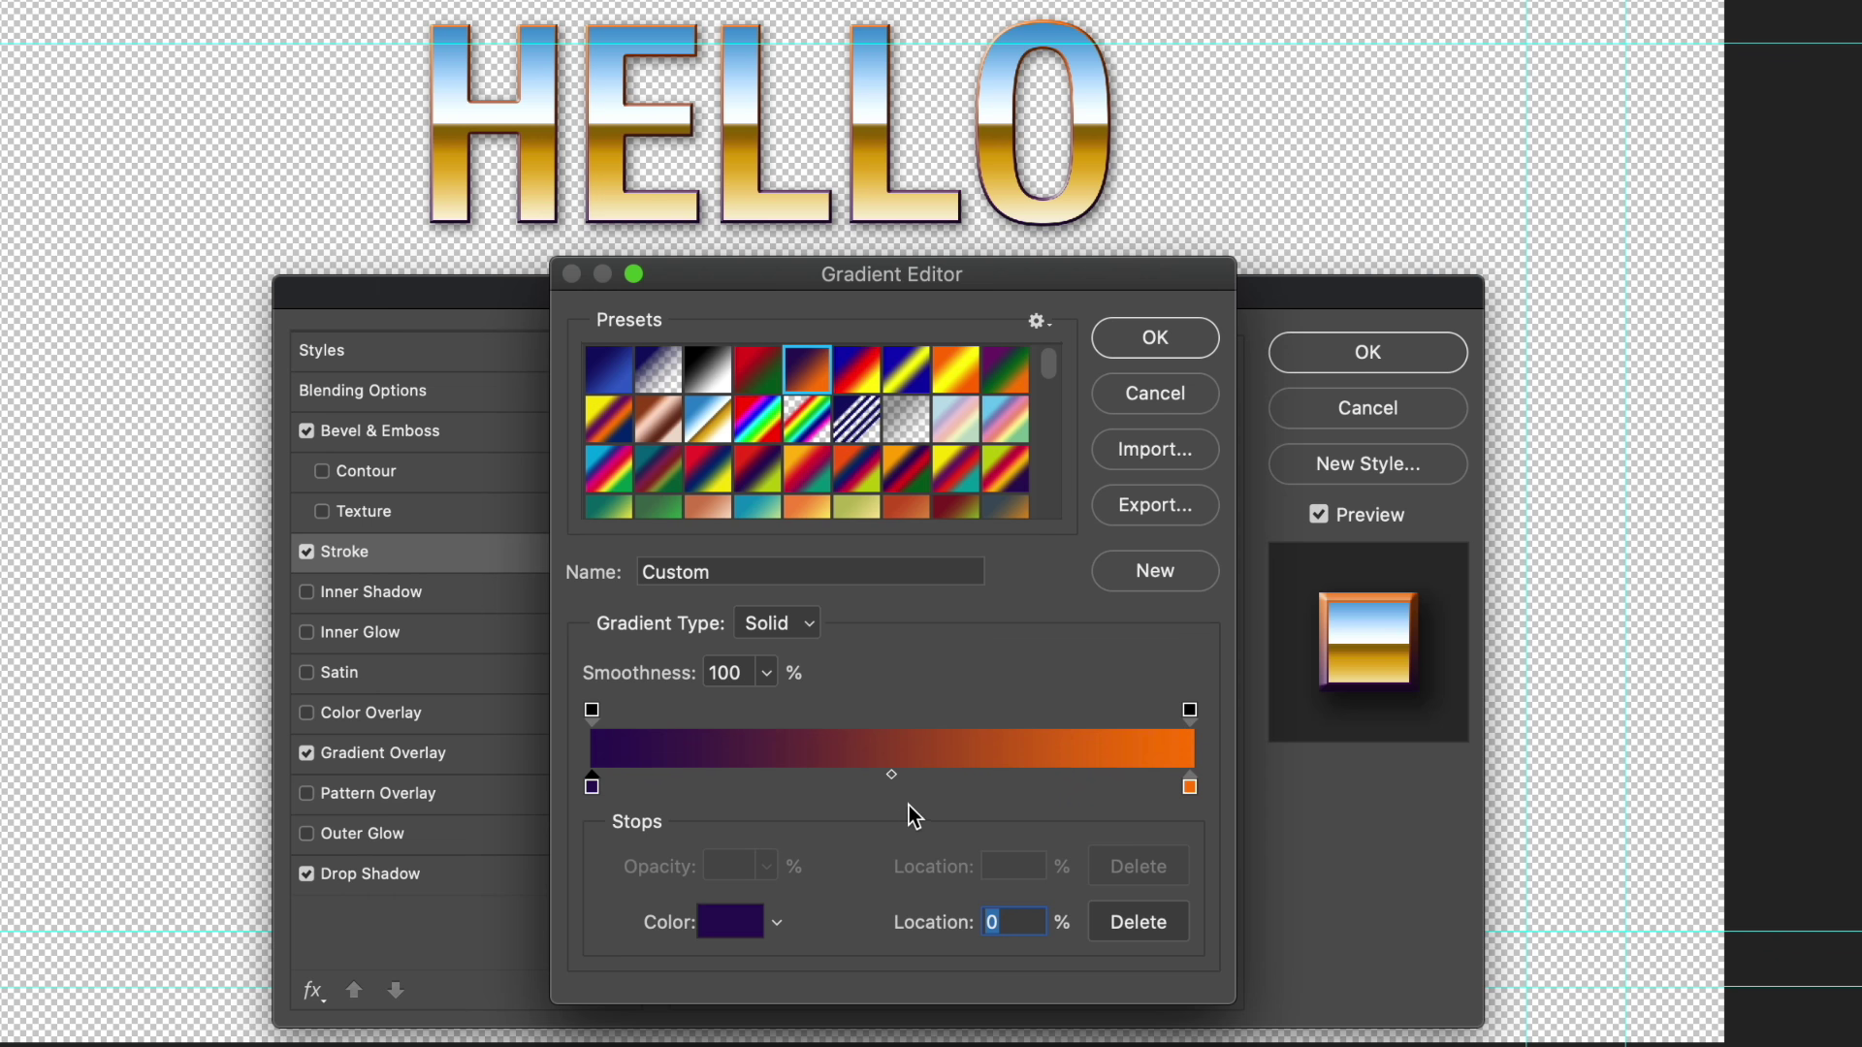
# Step: Set the violet-orange gradient's color midpoint to 45% and replace the gradient with the Yellow, Blue, Red, Green preset
pyautogui.moveTo(892, 777)
pyautogui.mouseDown()
pyautogui.moveTo(1131, 774)
pyautogui.moveTo(611, 776)
pyautogui.moveTo(861, 773)
pyautogui.mouseUp()
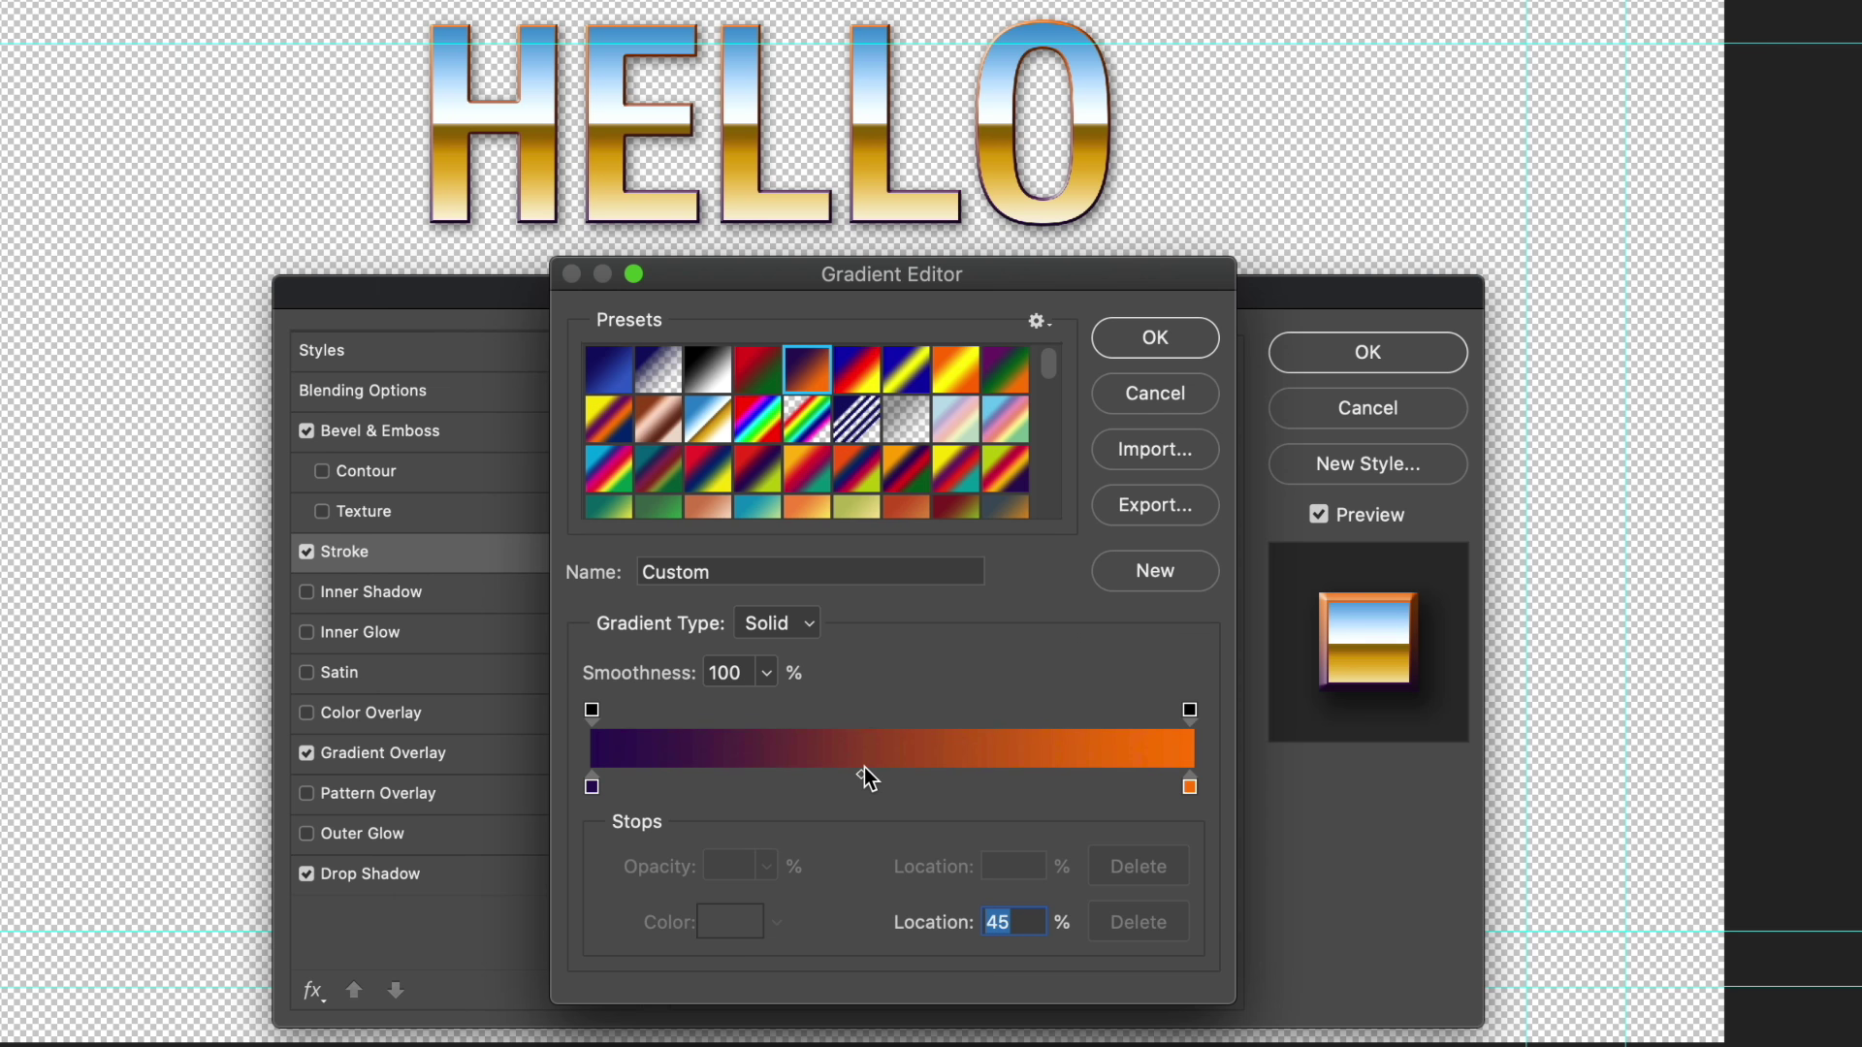
pyautogui.click(912, 472)
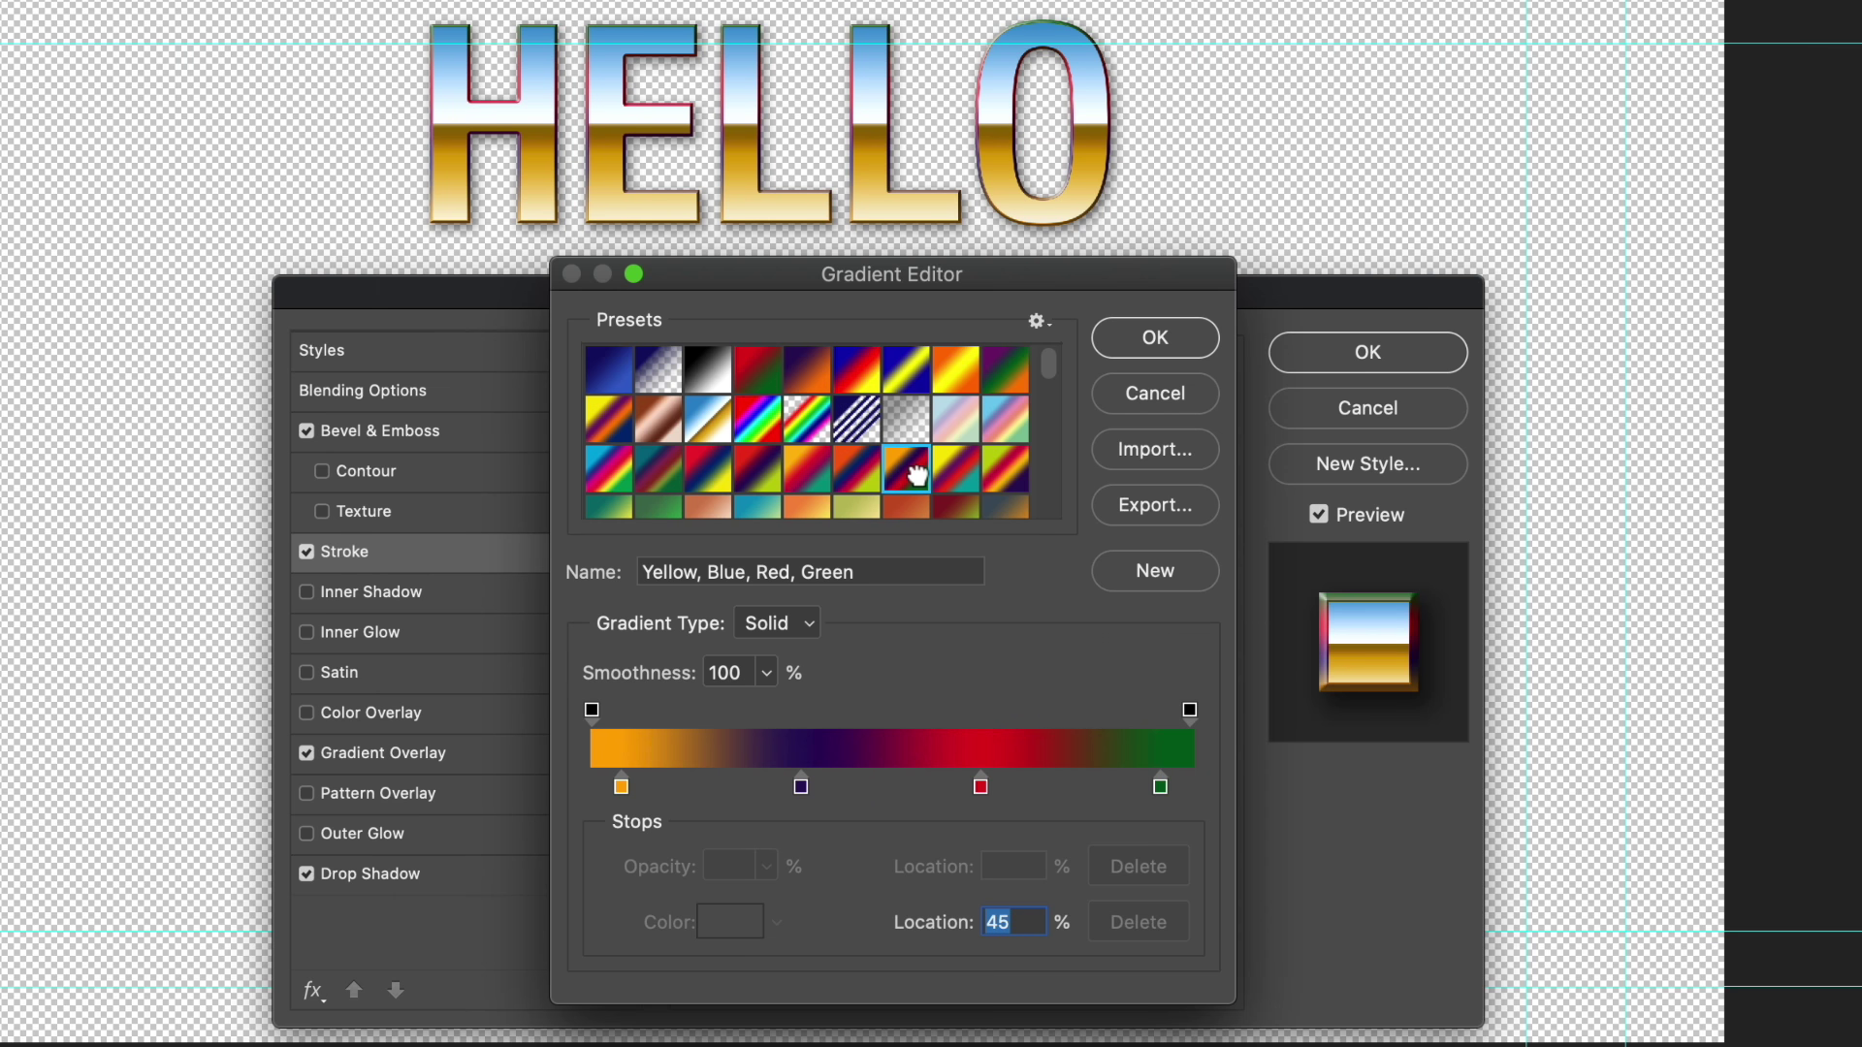
# Step: Set the color midpoints to 46% between red and green, 70% between dark violet and red, and 38% between orange and dark violet
pyautogui.click(801, 787)
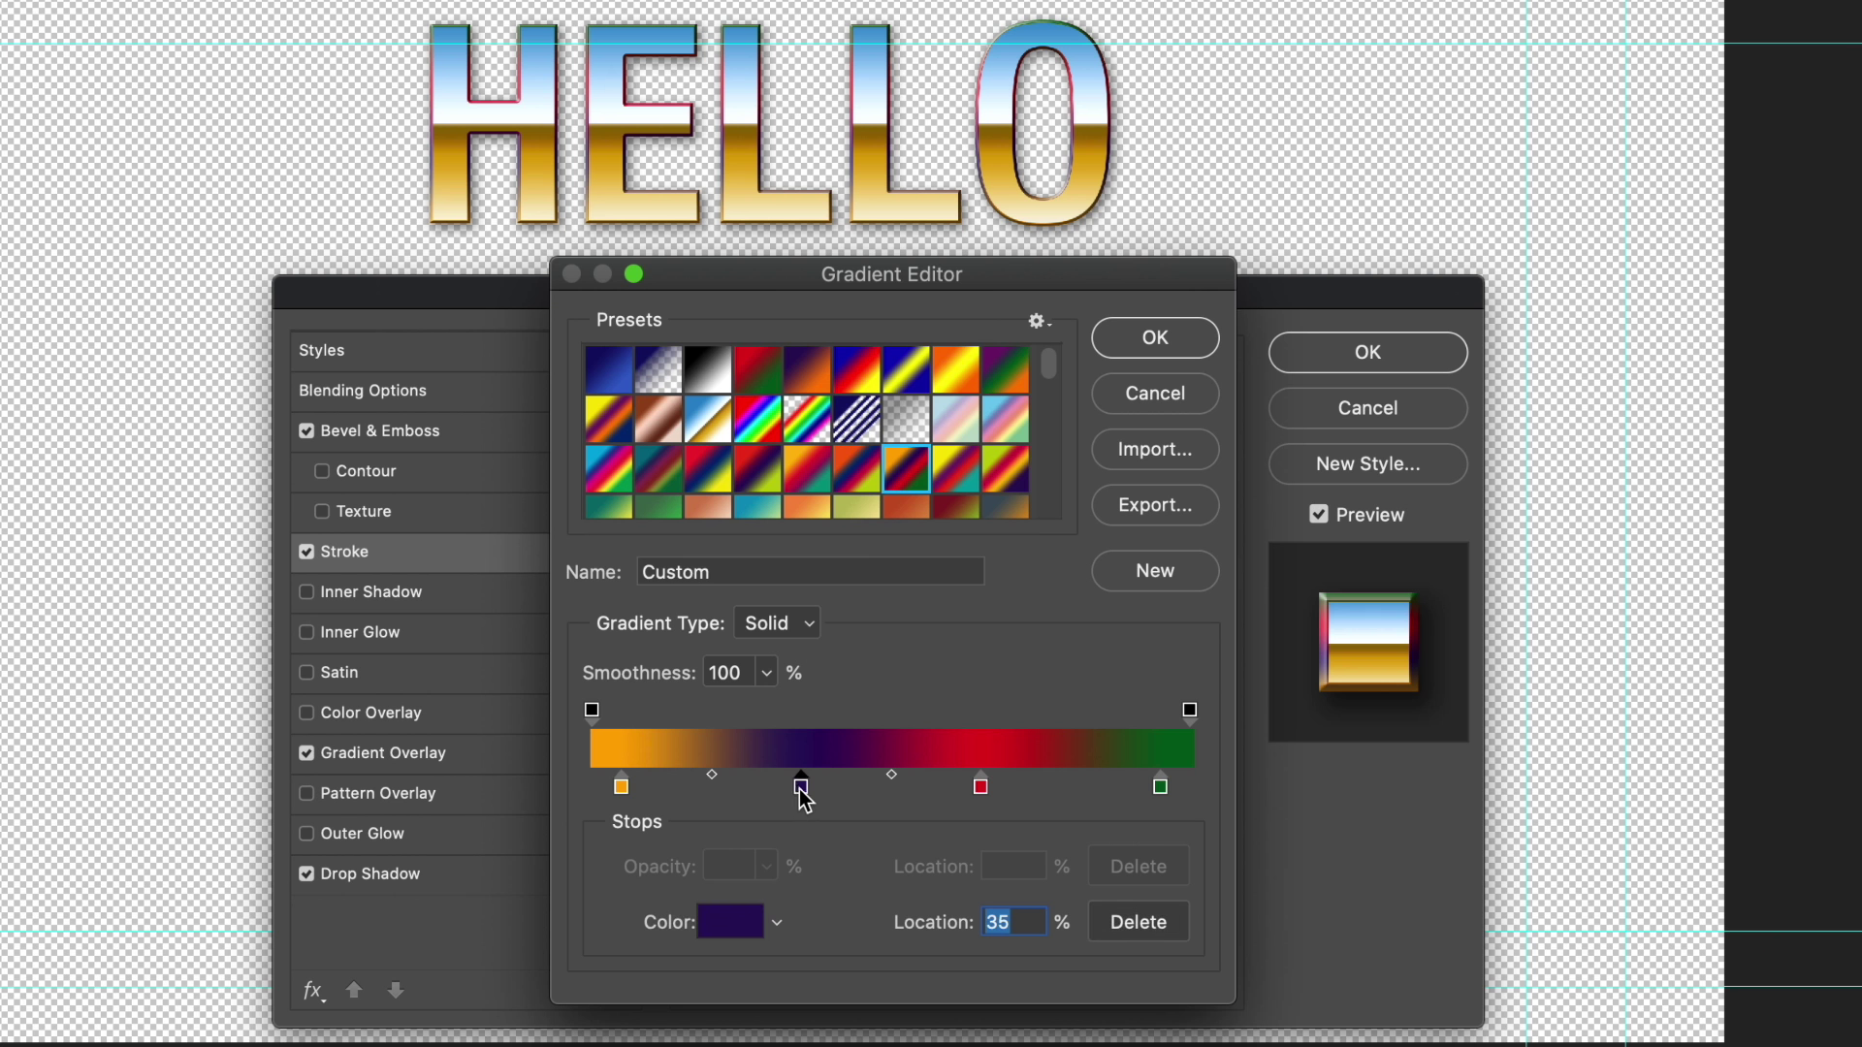
pyautogui.click(980, 786)
pyautogui.moveTo(1071, 776)
pyautogui.mouseDown()
pyautogui.moveTo(1016, 777)
pyautogui.moveTo(1090, 774)
pyautogui.moveTo(999, 779)
pyautogui.moveTo(1136, 776)
pyautogui.moveTo(1064, 786)
pyautogui.mouseUp()
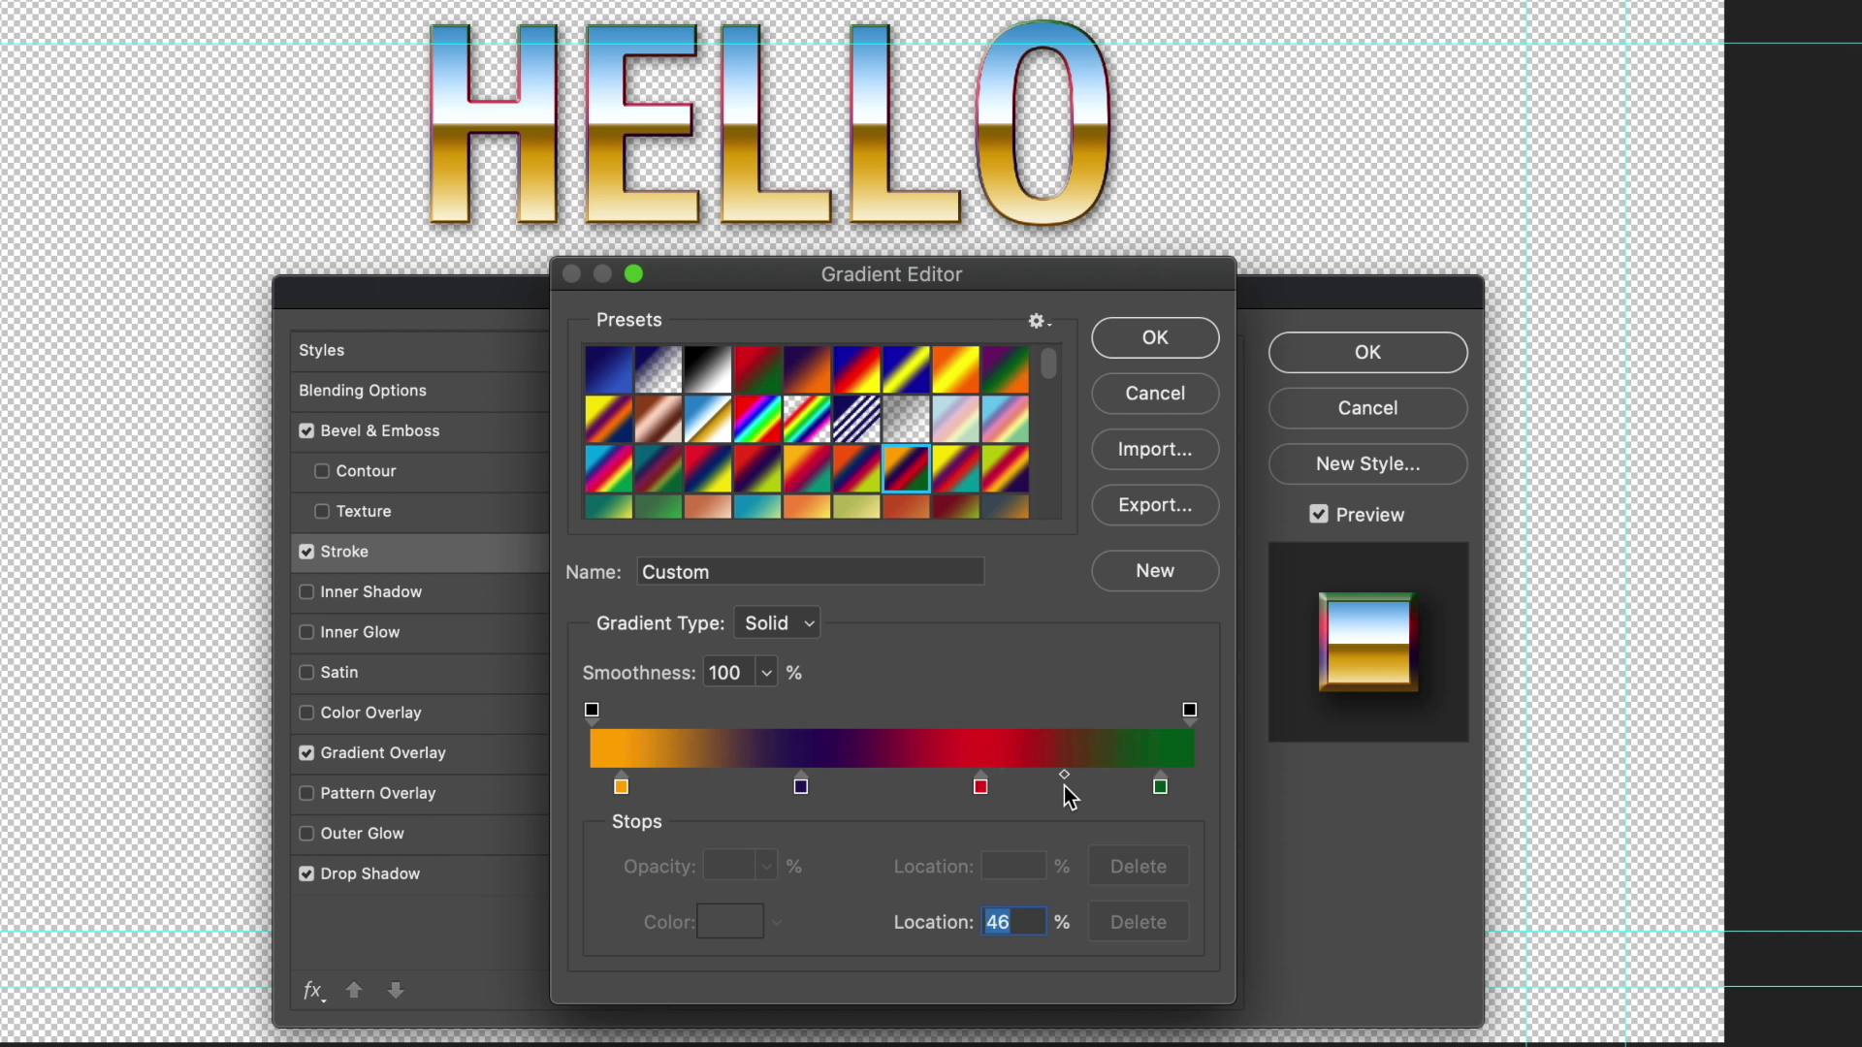
pyautogui.click(801, 788)
pyautogui.moveTo(891, 777); pyautogui.dragTo(864, 780)
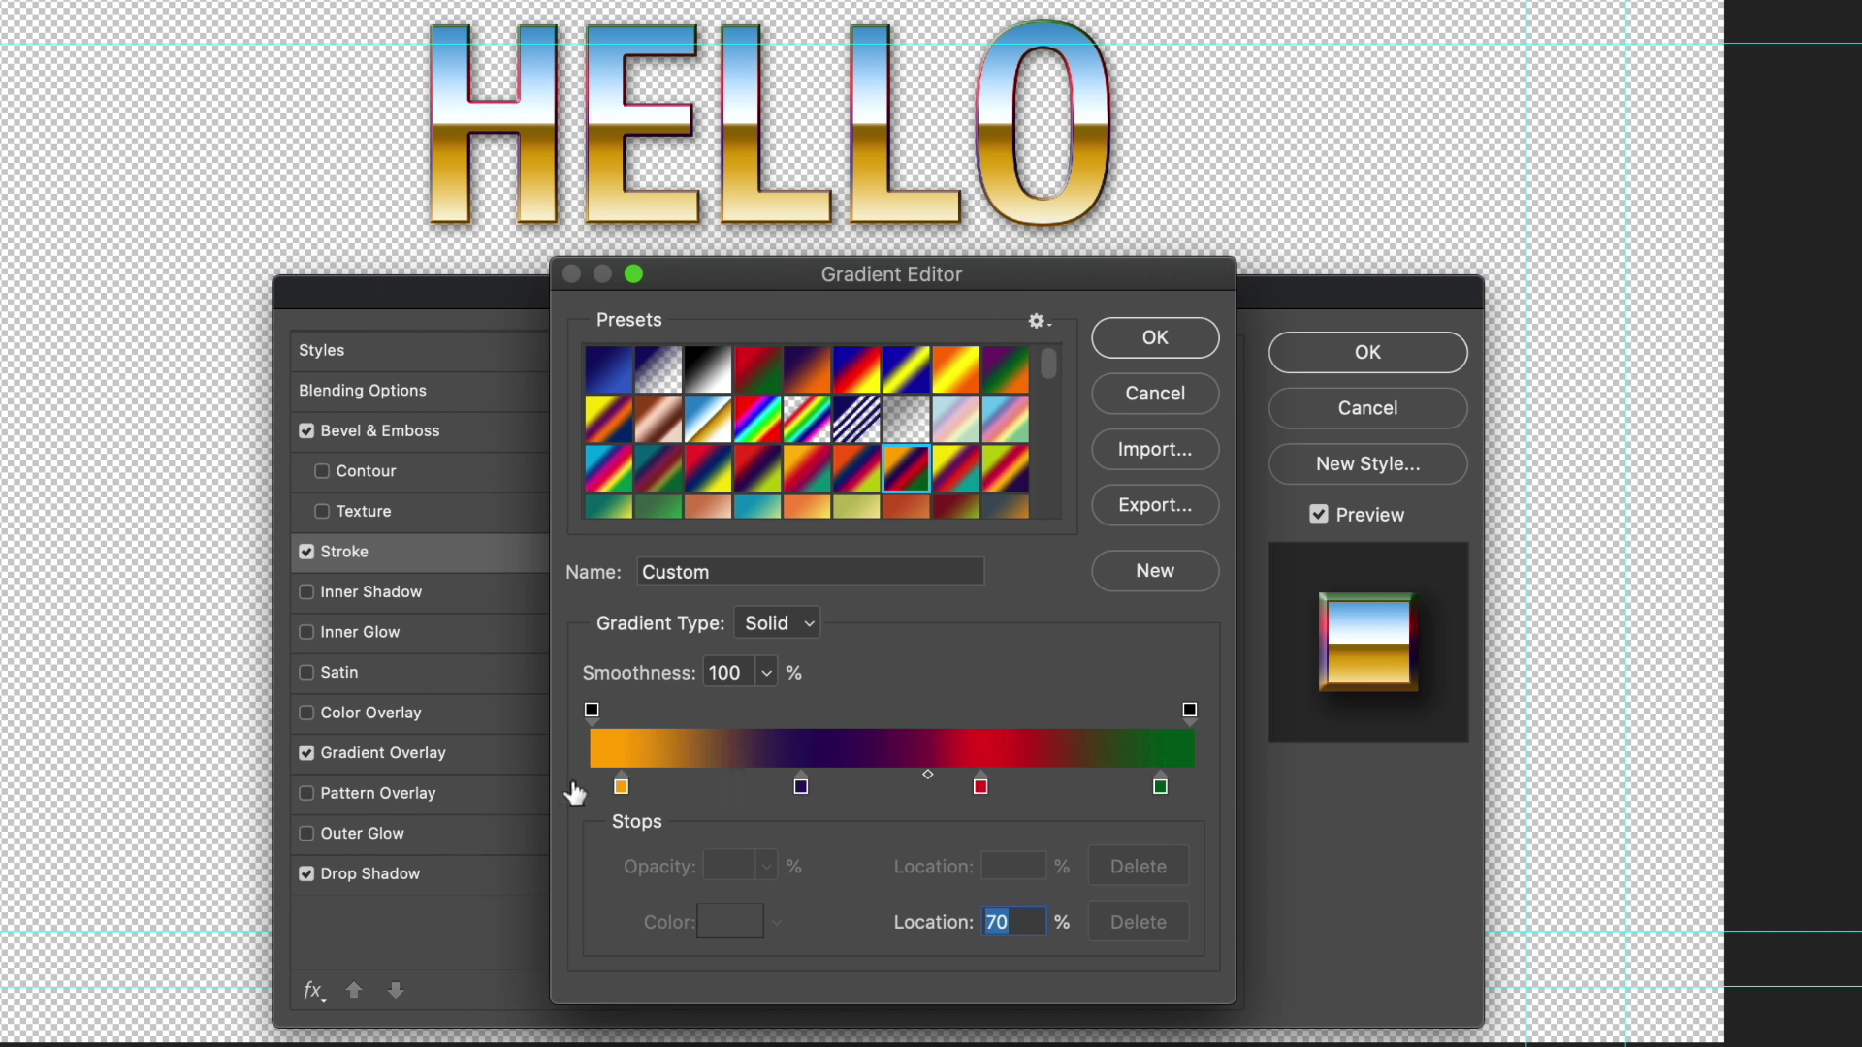
pyautogui.click(621, 786)
pyautogui.moveTo(710, 776); pyautogui.dragTo(666, 777)
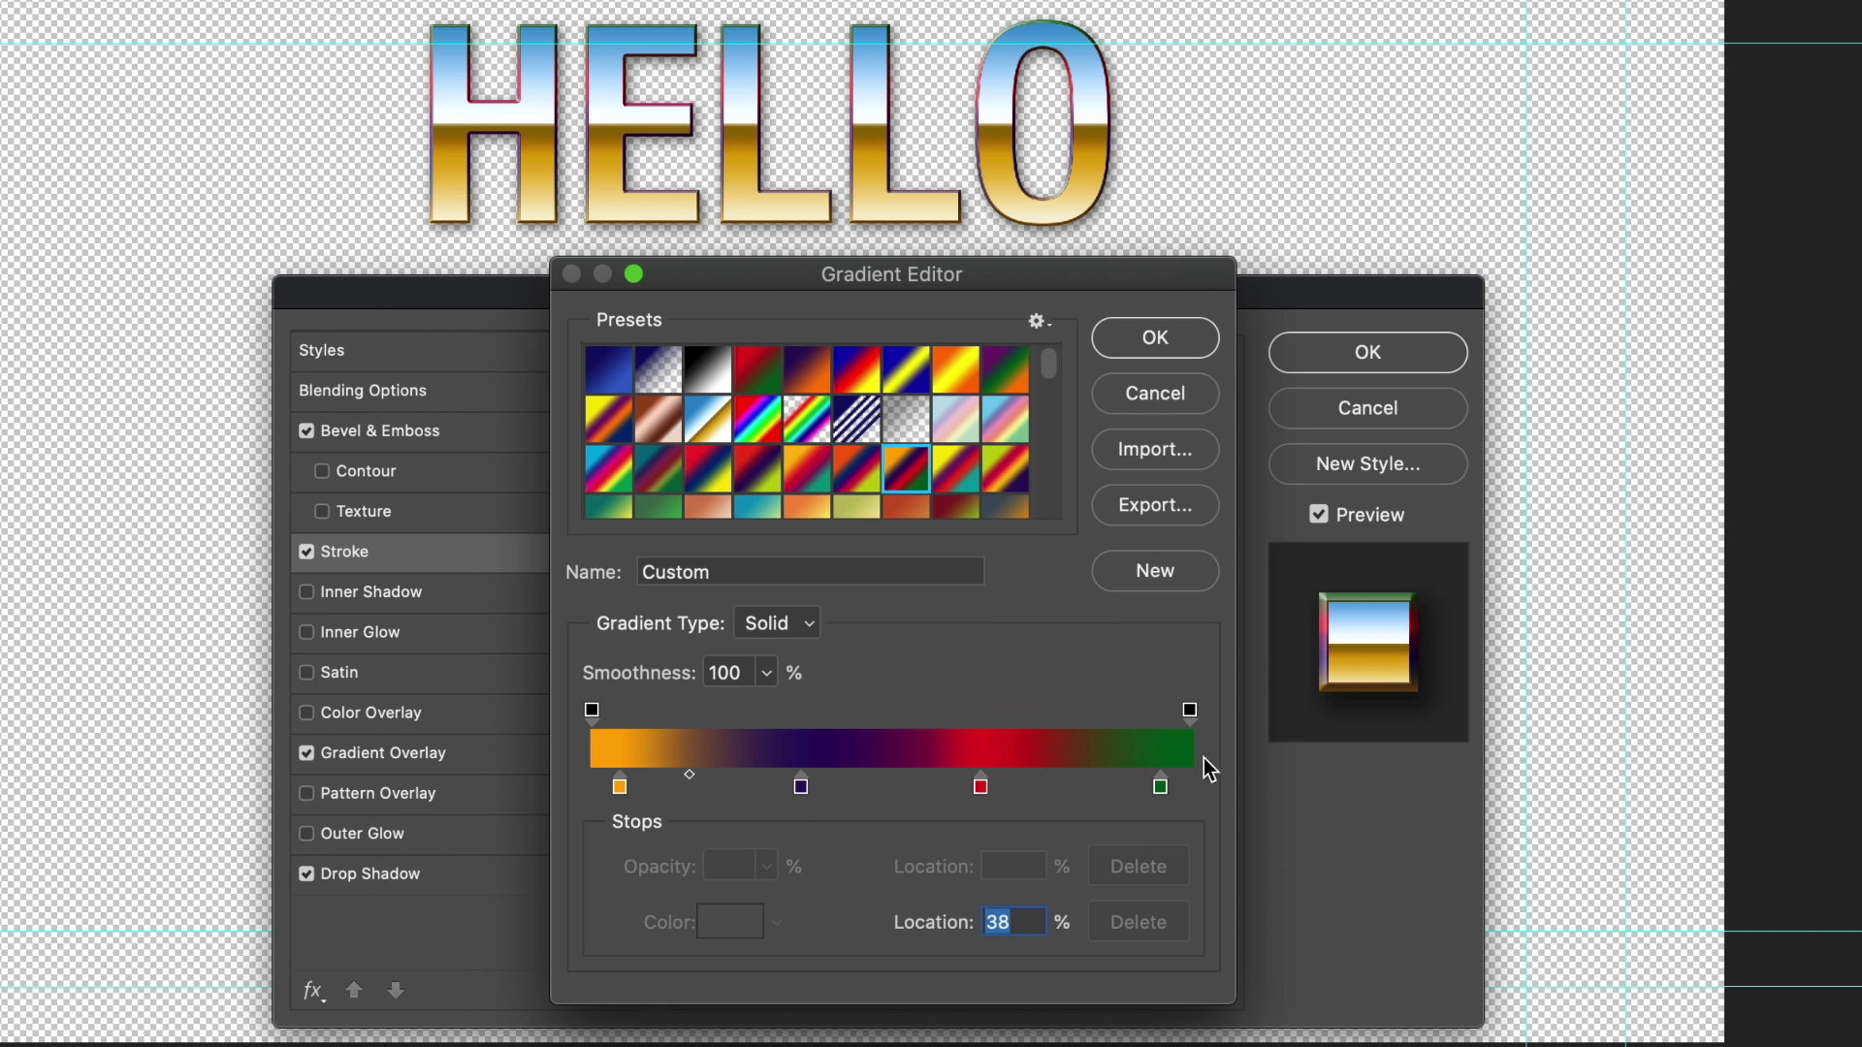
# Step: Move the dark violet color stop to 19% and the red color stop to 44%
pyautogui.moveTo(801, 787); pyautogui.dragTo(706, 798)
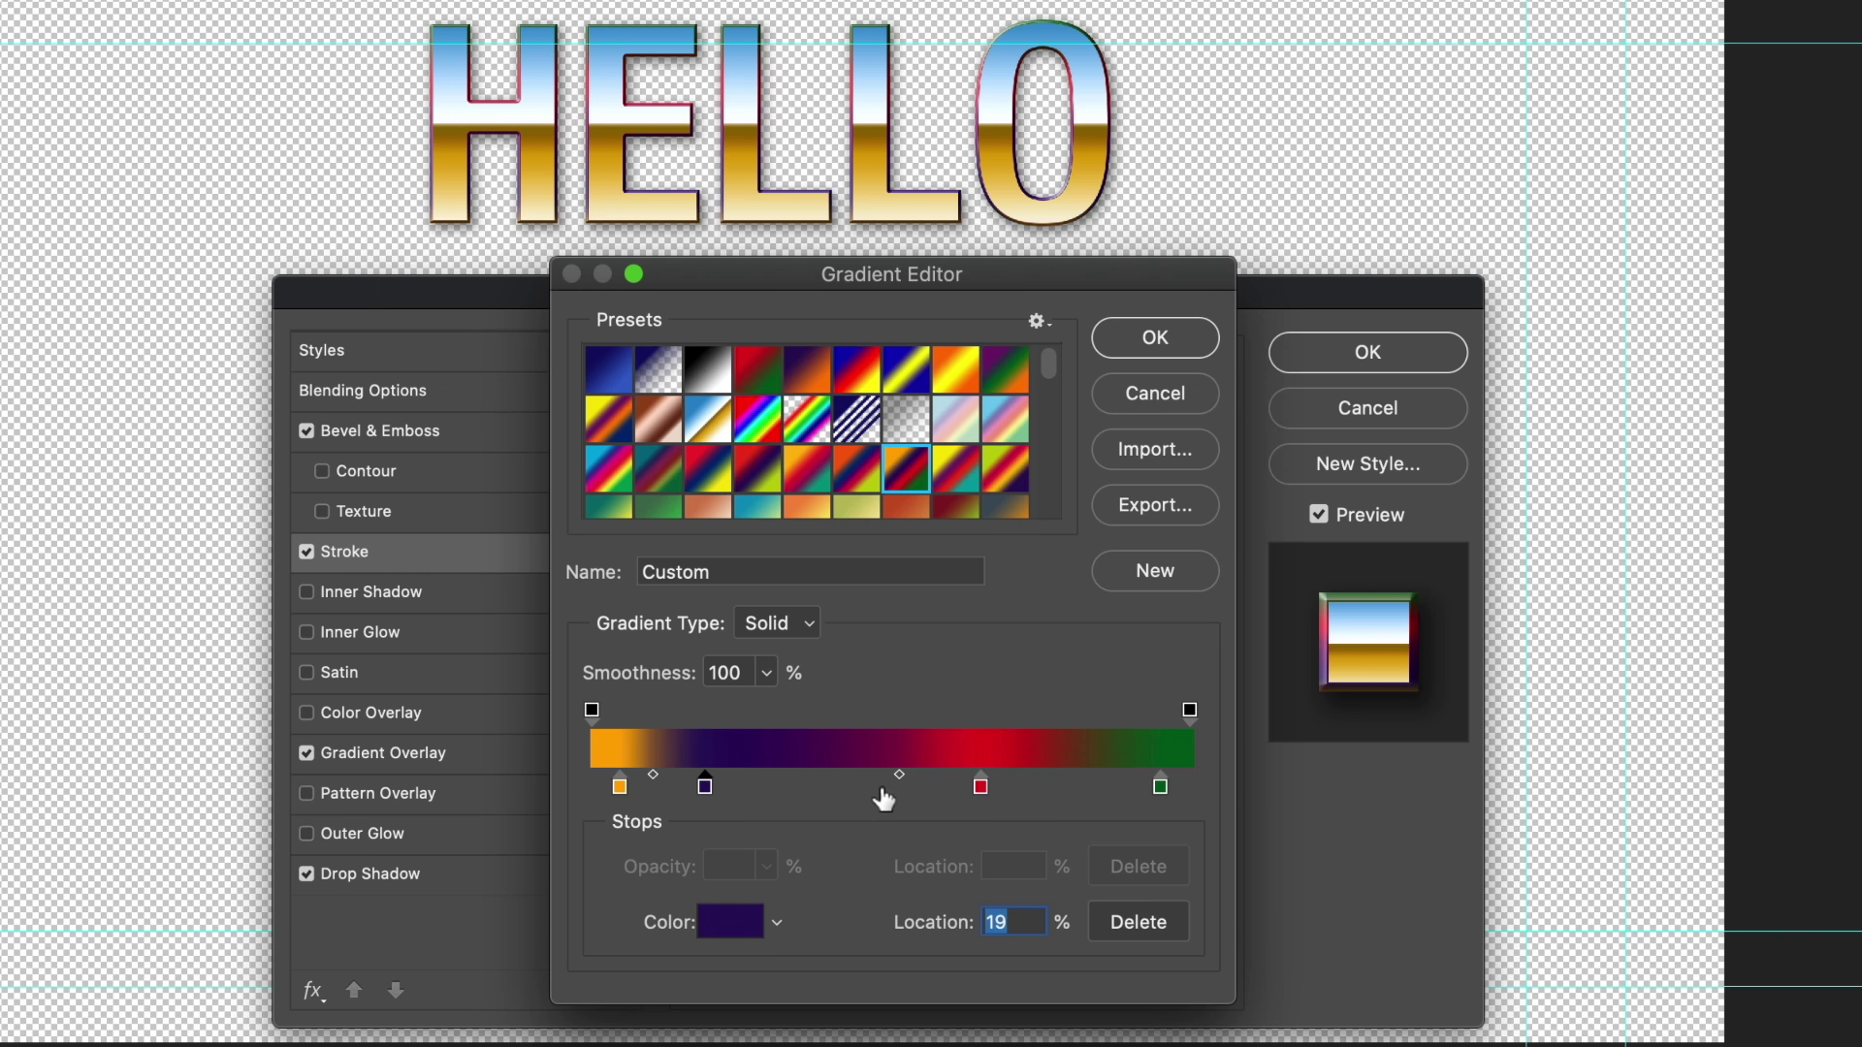
pyautogui.moveTo(980, 787); pyautogui.dragTo(857, 801)
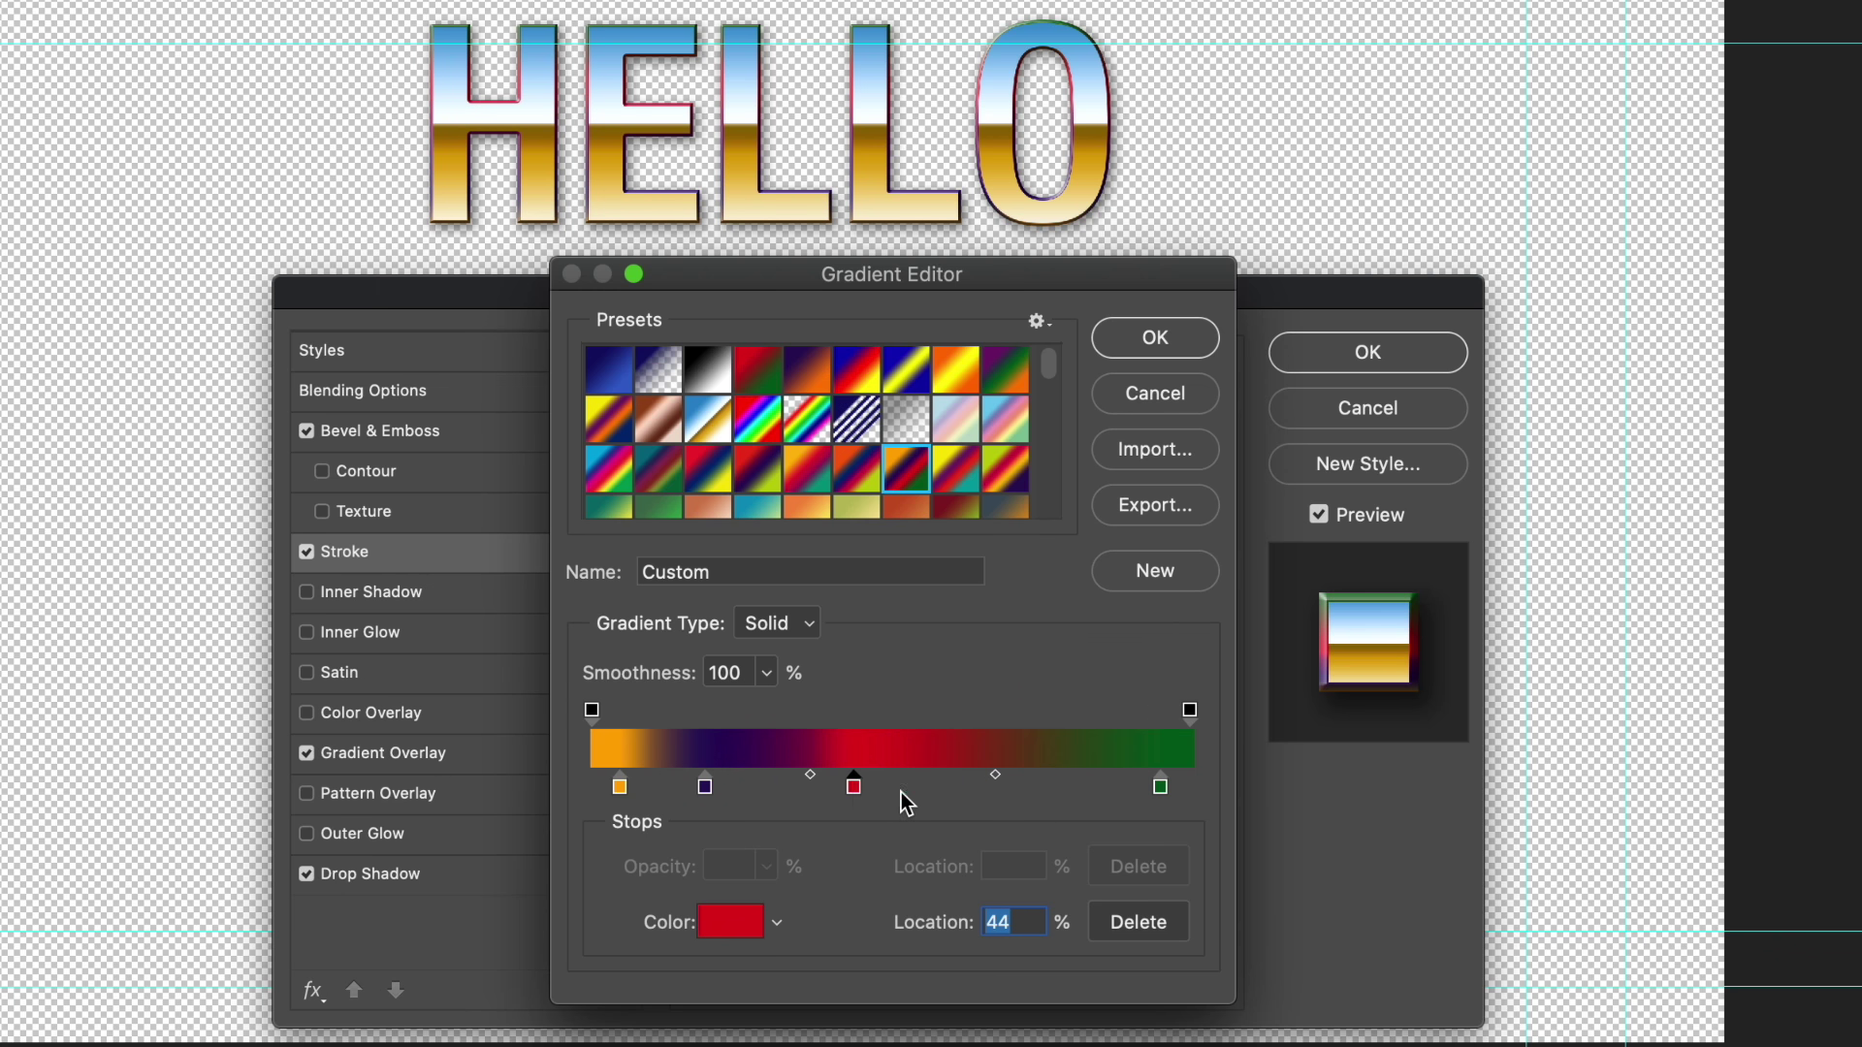
# Step: Add a color stop at 67% between the red and green stops and color it blue 006ae1
pyautogui.click(971, 785)
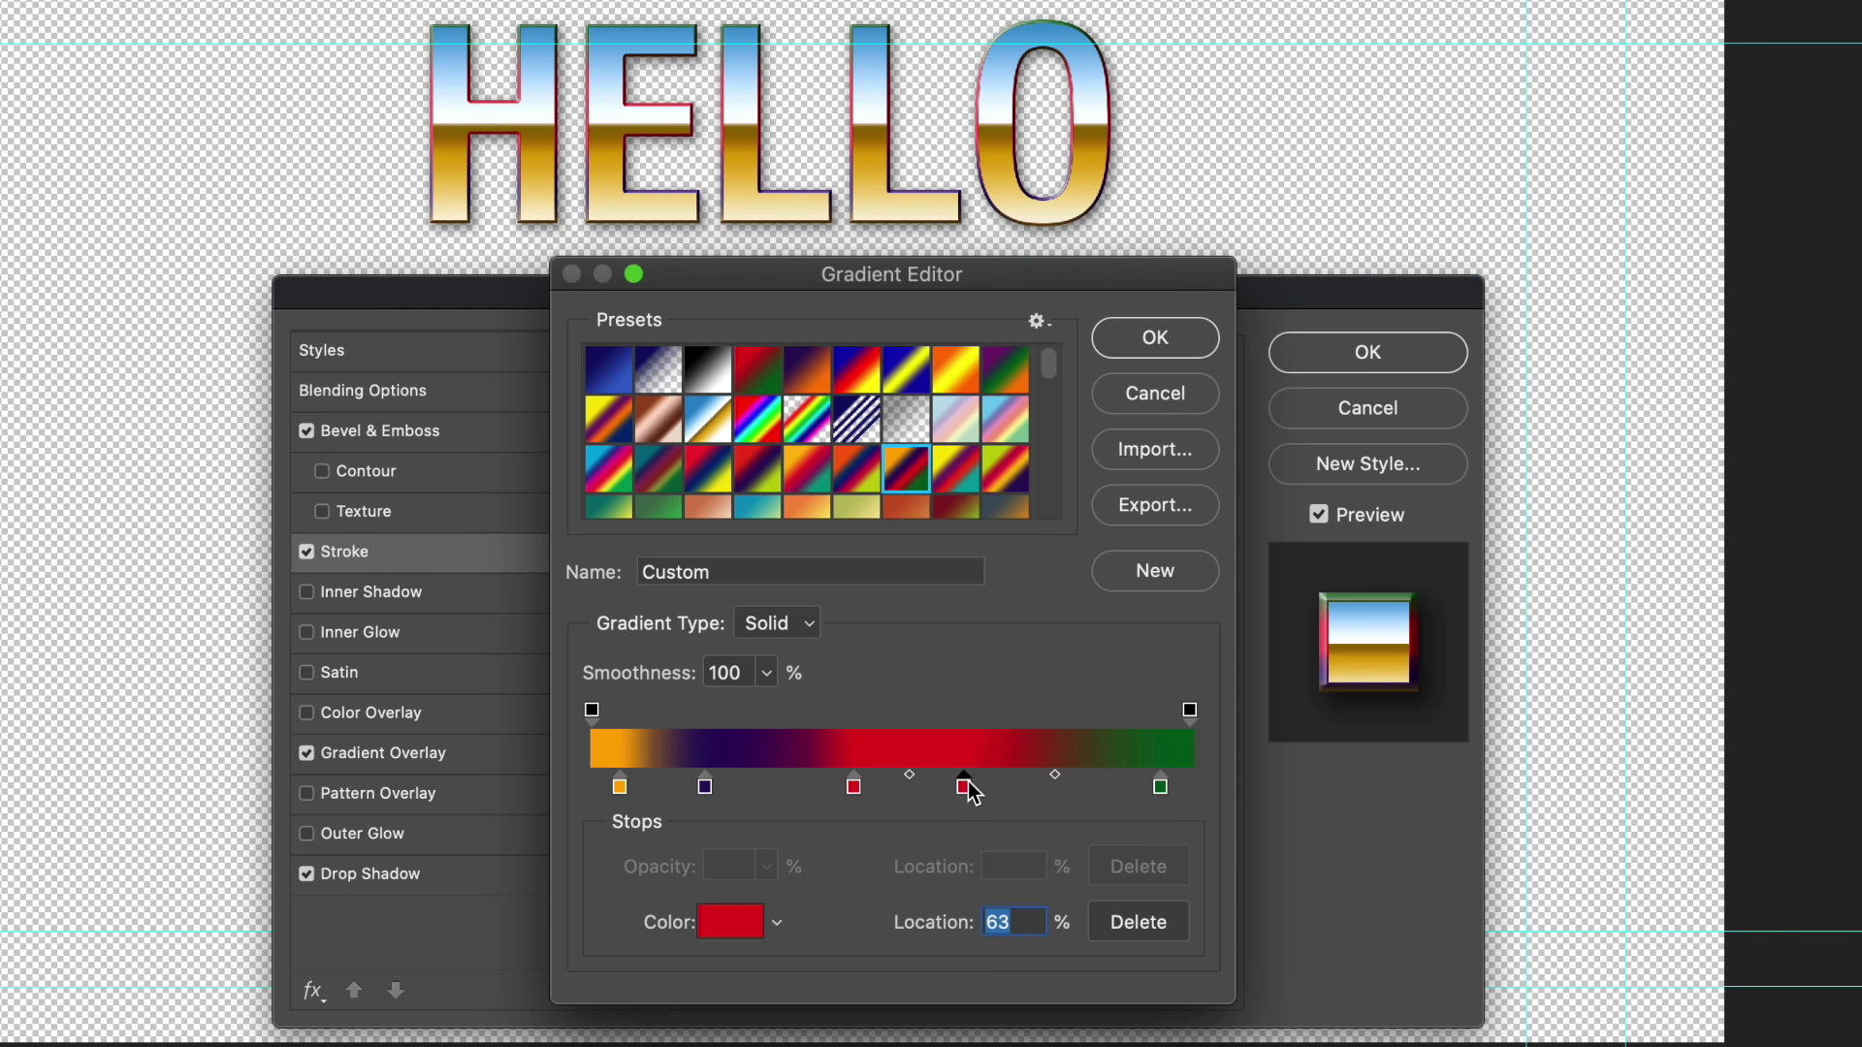
pyautogui.moveTo(974, 793); pyautogui.dragTo(997, 794)
pyautogui.click(729, 922)
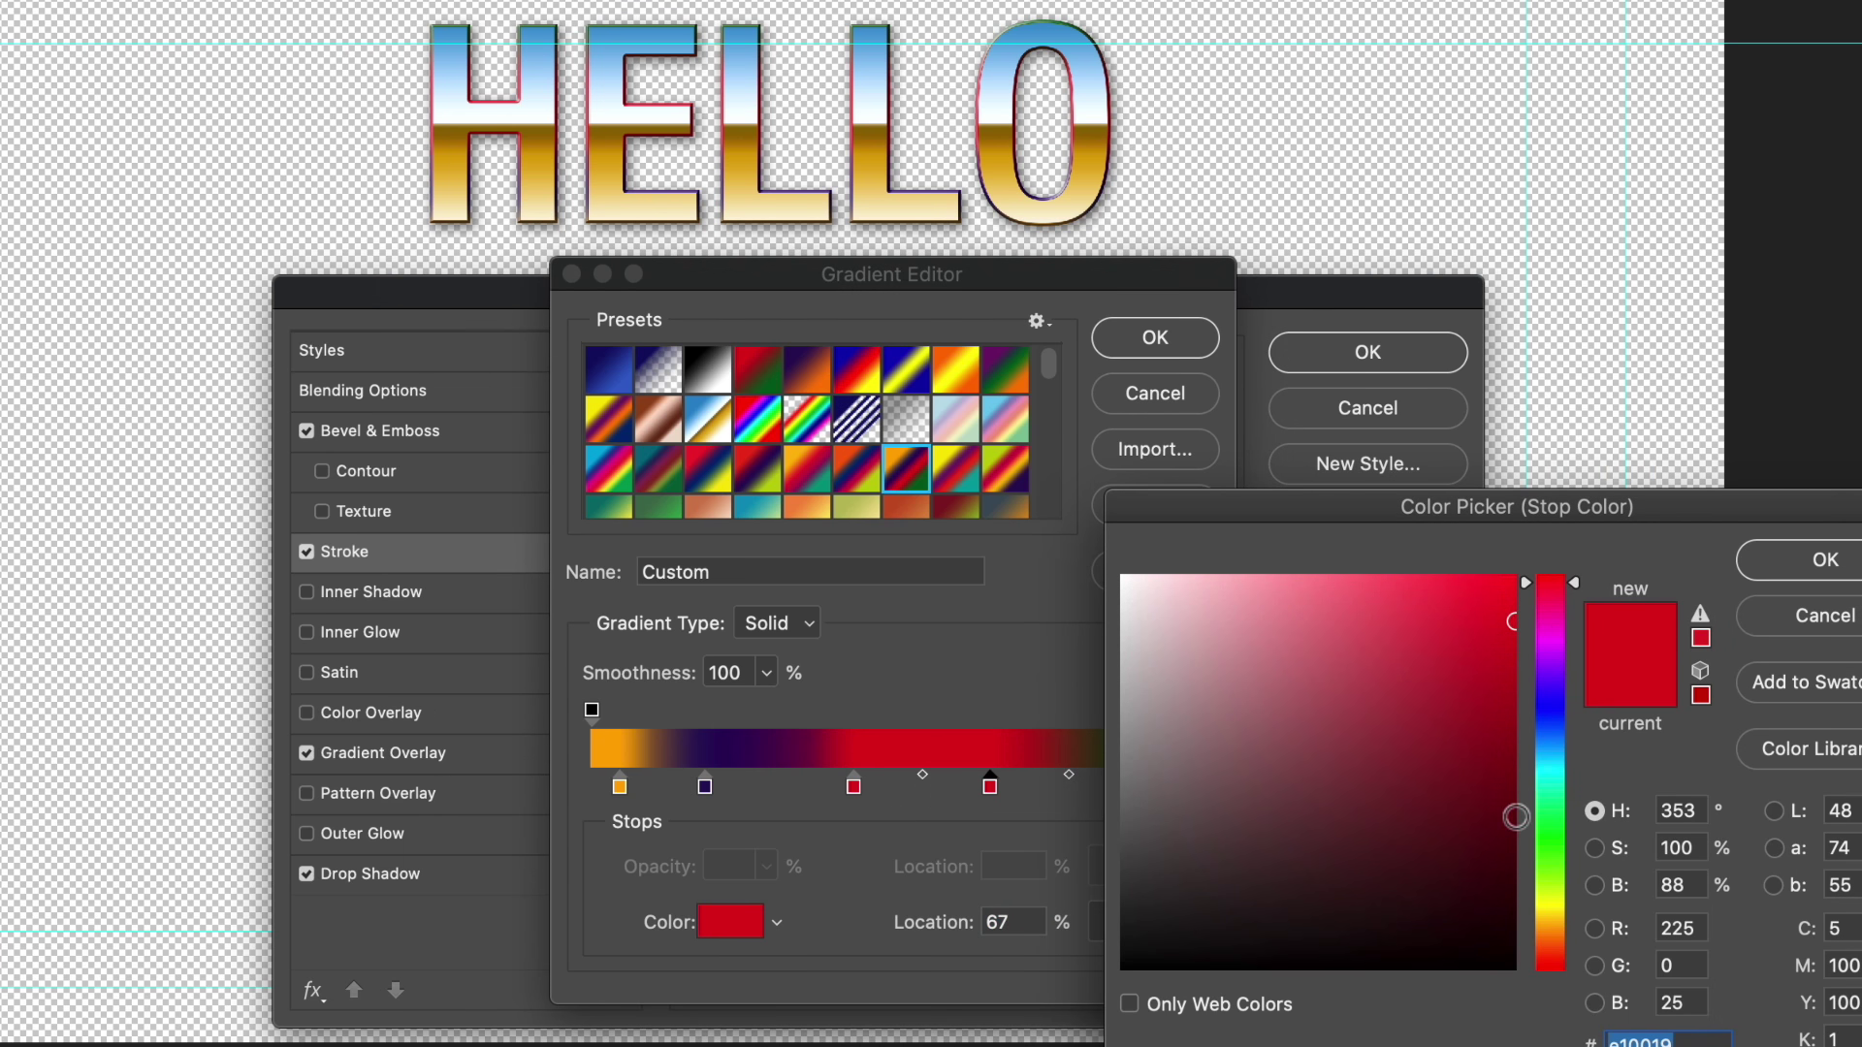
pyautogui.click(1550, 714)
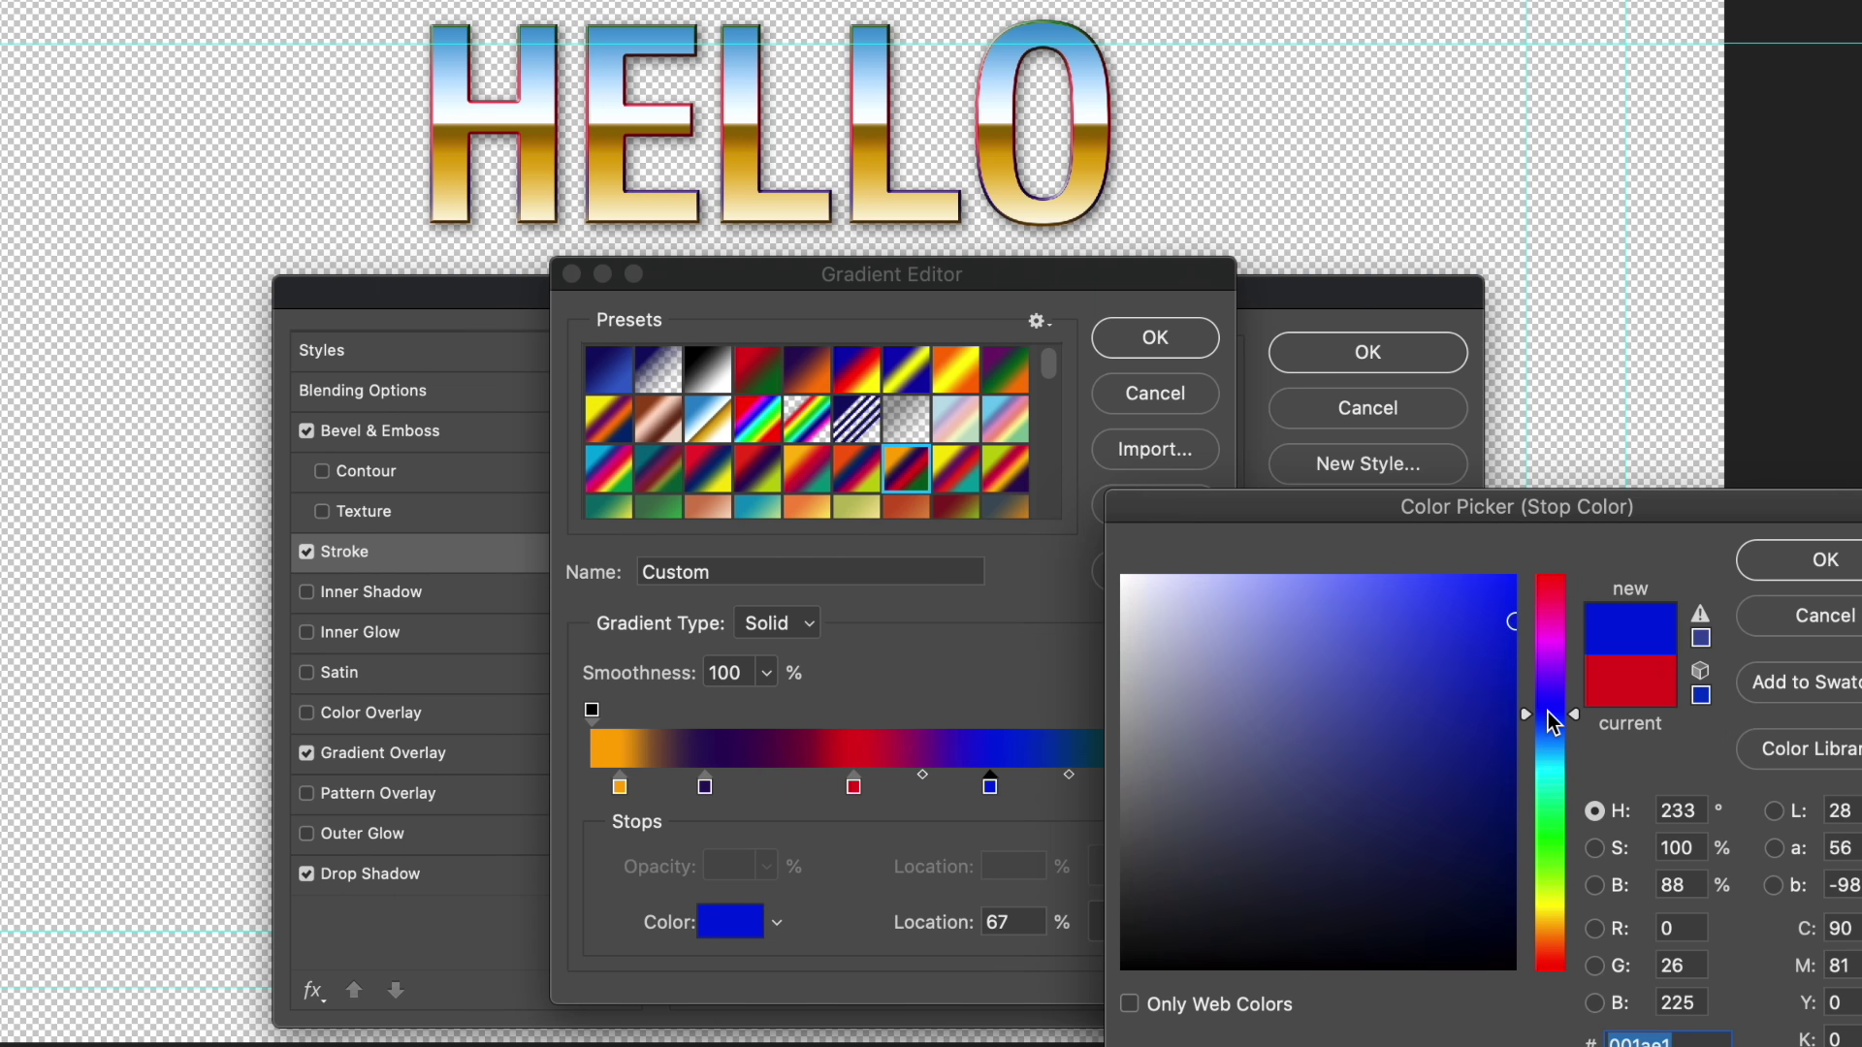
pyautogui.moveTo(1548, 713); pyautogui.dragTo(1549, 737)
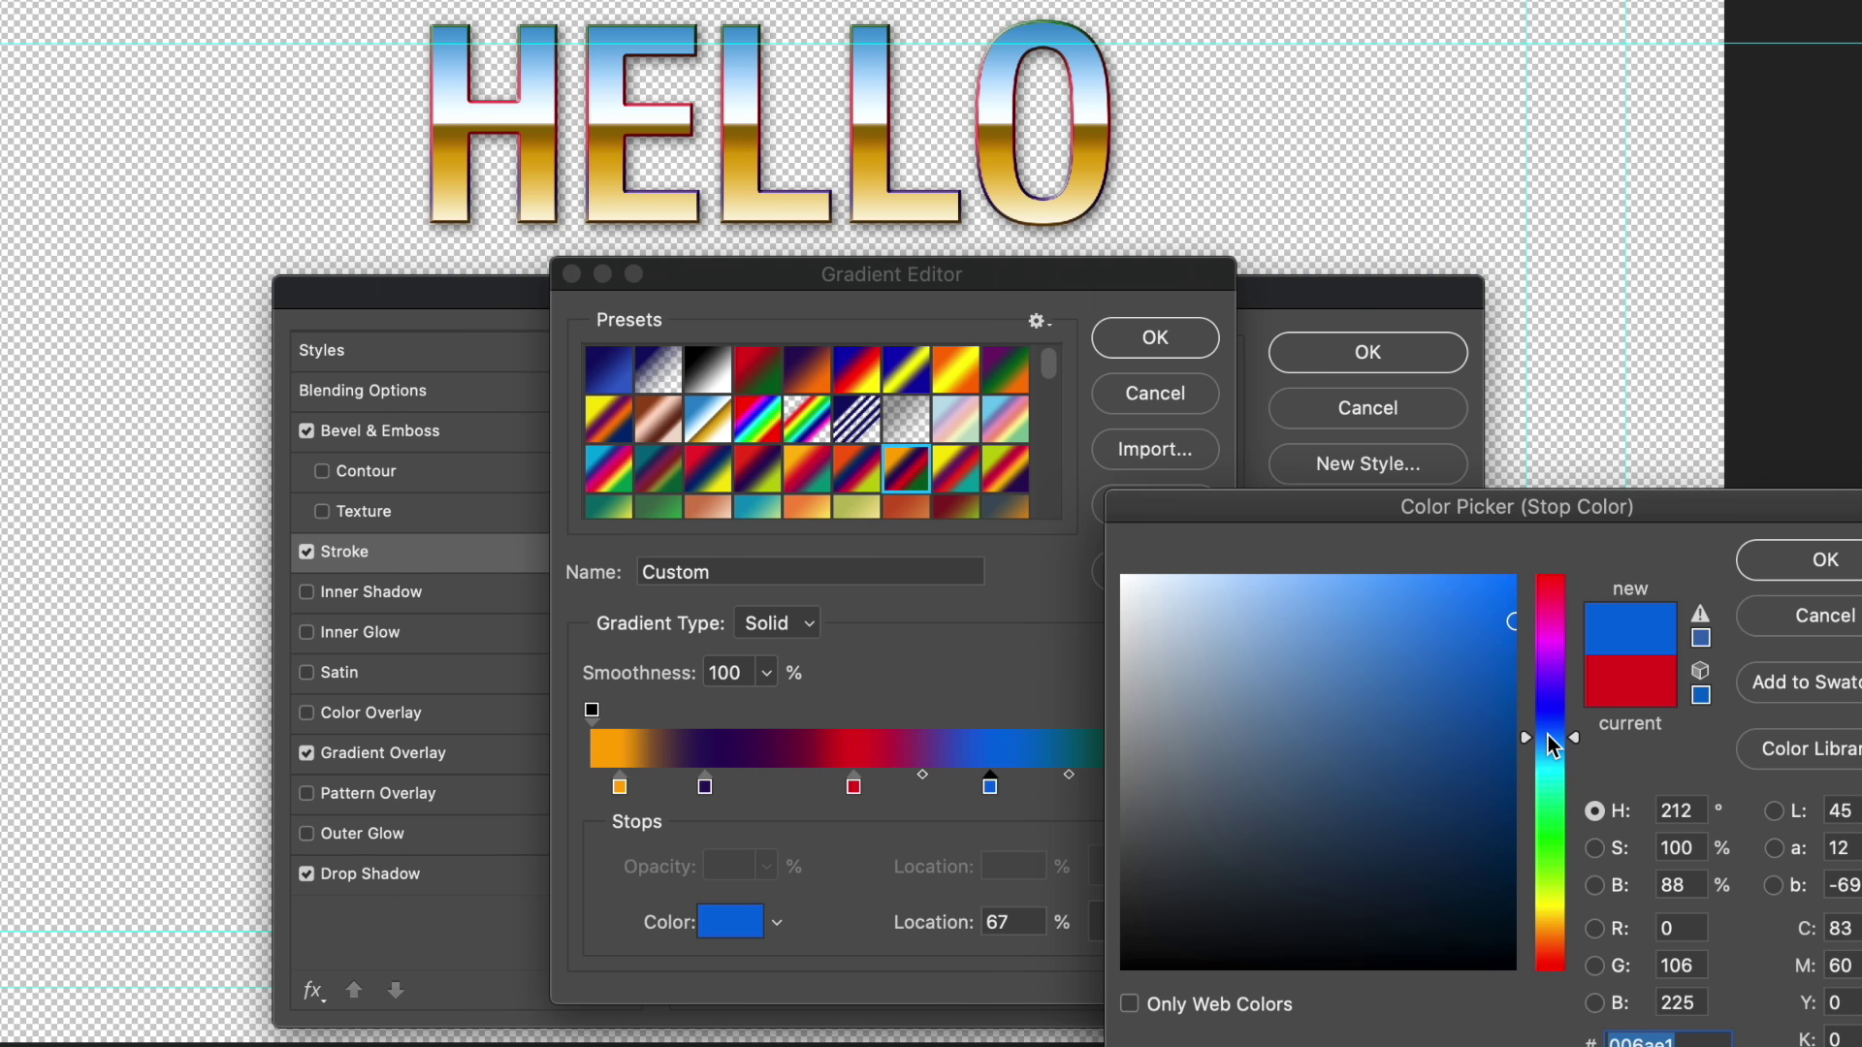
pyautogui.click(1825, 561)
# Step: Move the blue stop to 71%, set the red-blue midpoint to 53%, and nudge the blue-green midpoint slightly toward green
pyautogui.moveTo(989, 786); pyautogui.dragTo(940, 781)
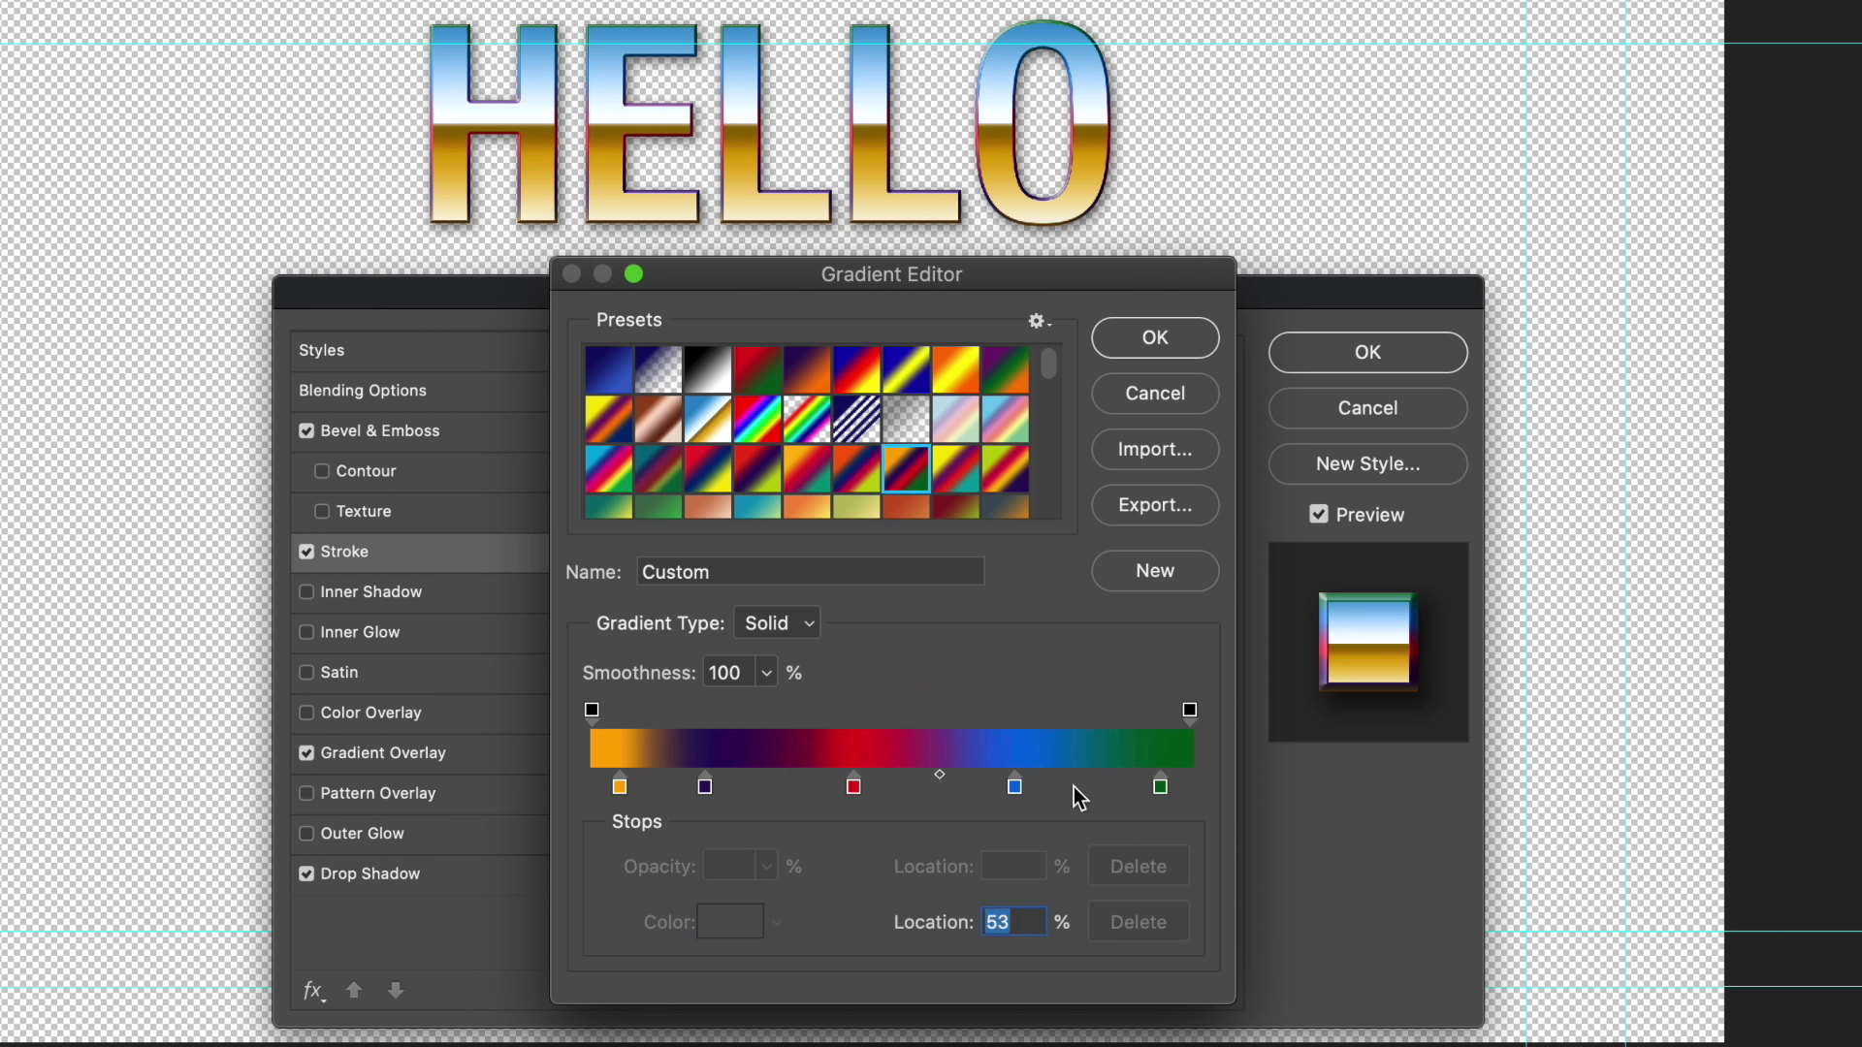
pyautogui.click(1158, 785)
pyautogui.moveTo(1080, 775); pyautogui.dragTo(1086, 777)
# Step: Respace the color stops with blue at the start, red at 62%, dark violet at 41% and orange between blue and violet, and apply the layer style
pyautogui.click(1014, 787)
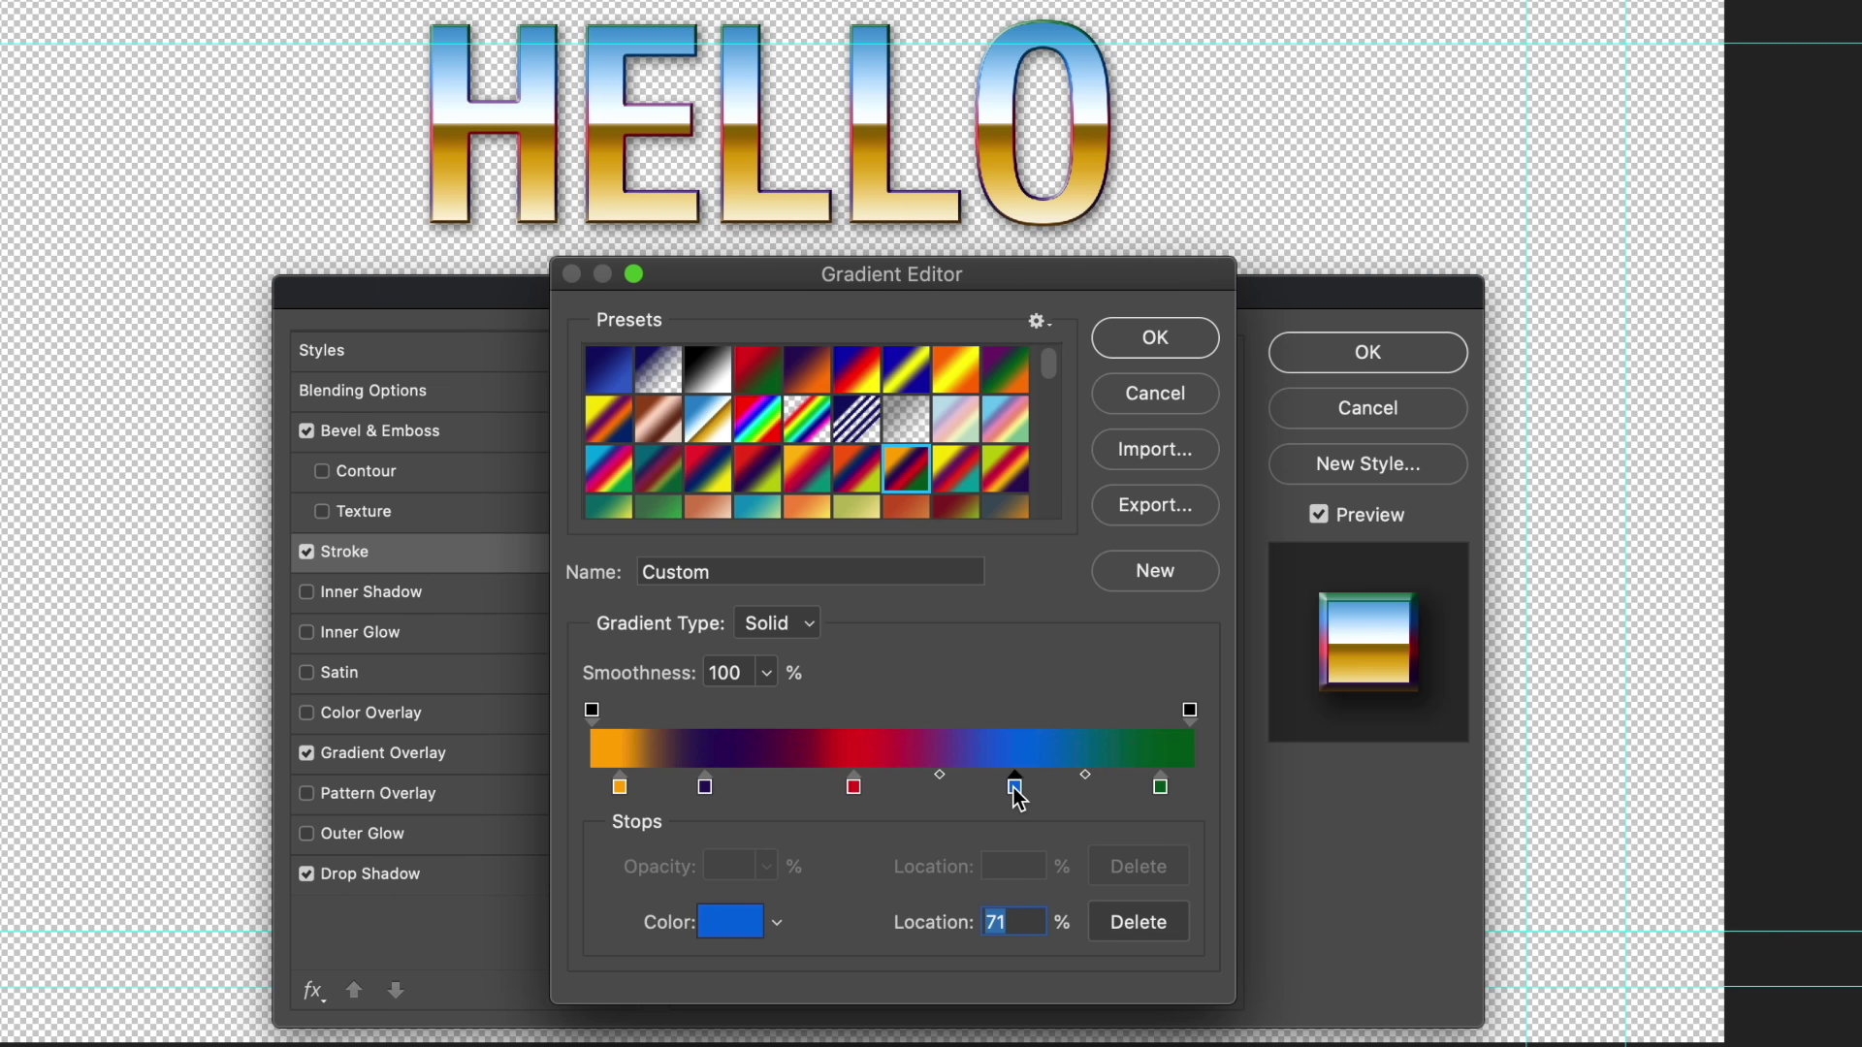
pyautogui.press('BackSpace')
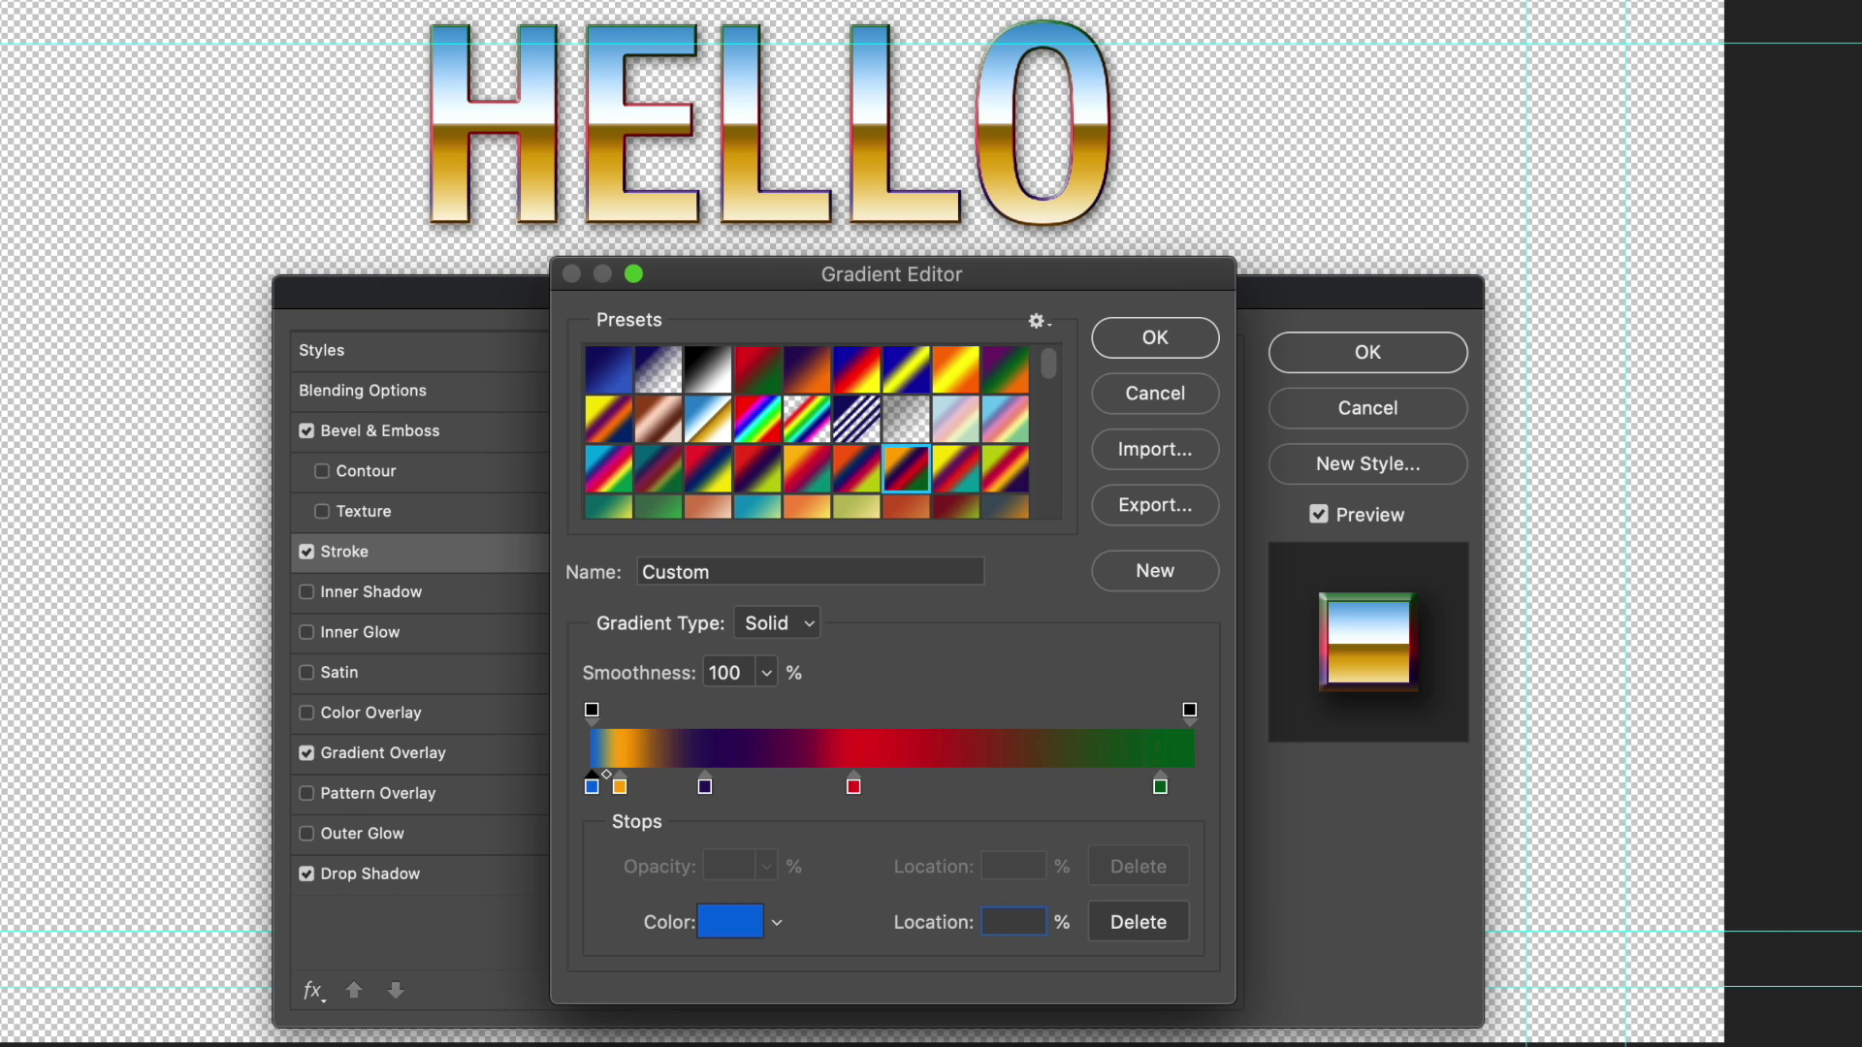
pyautogui.click(853, 787)
pyautogui.moveTo(854, 786); pyautogui.dragTo(962, 786)
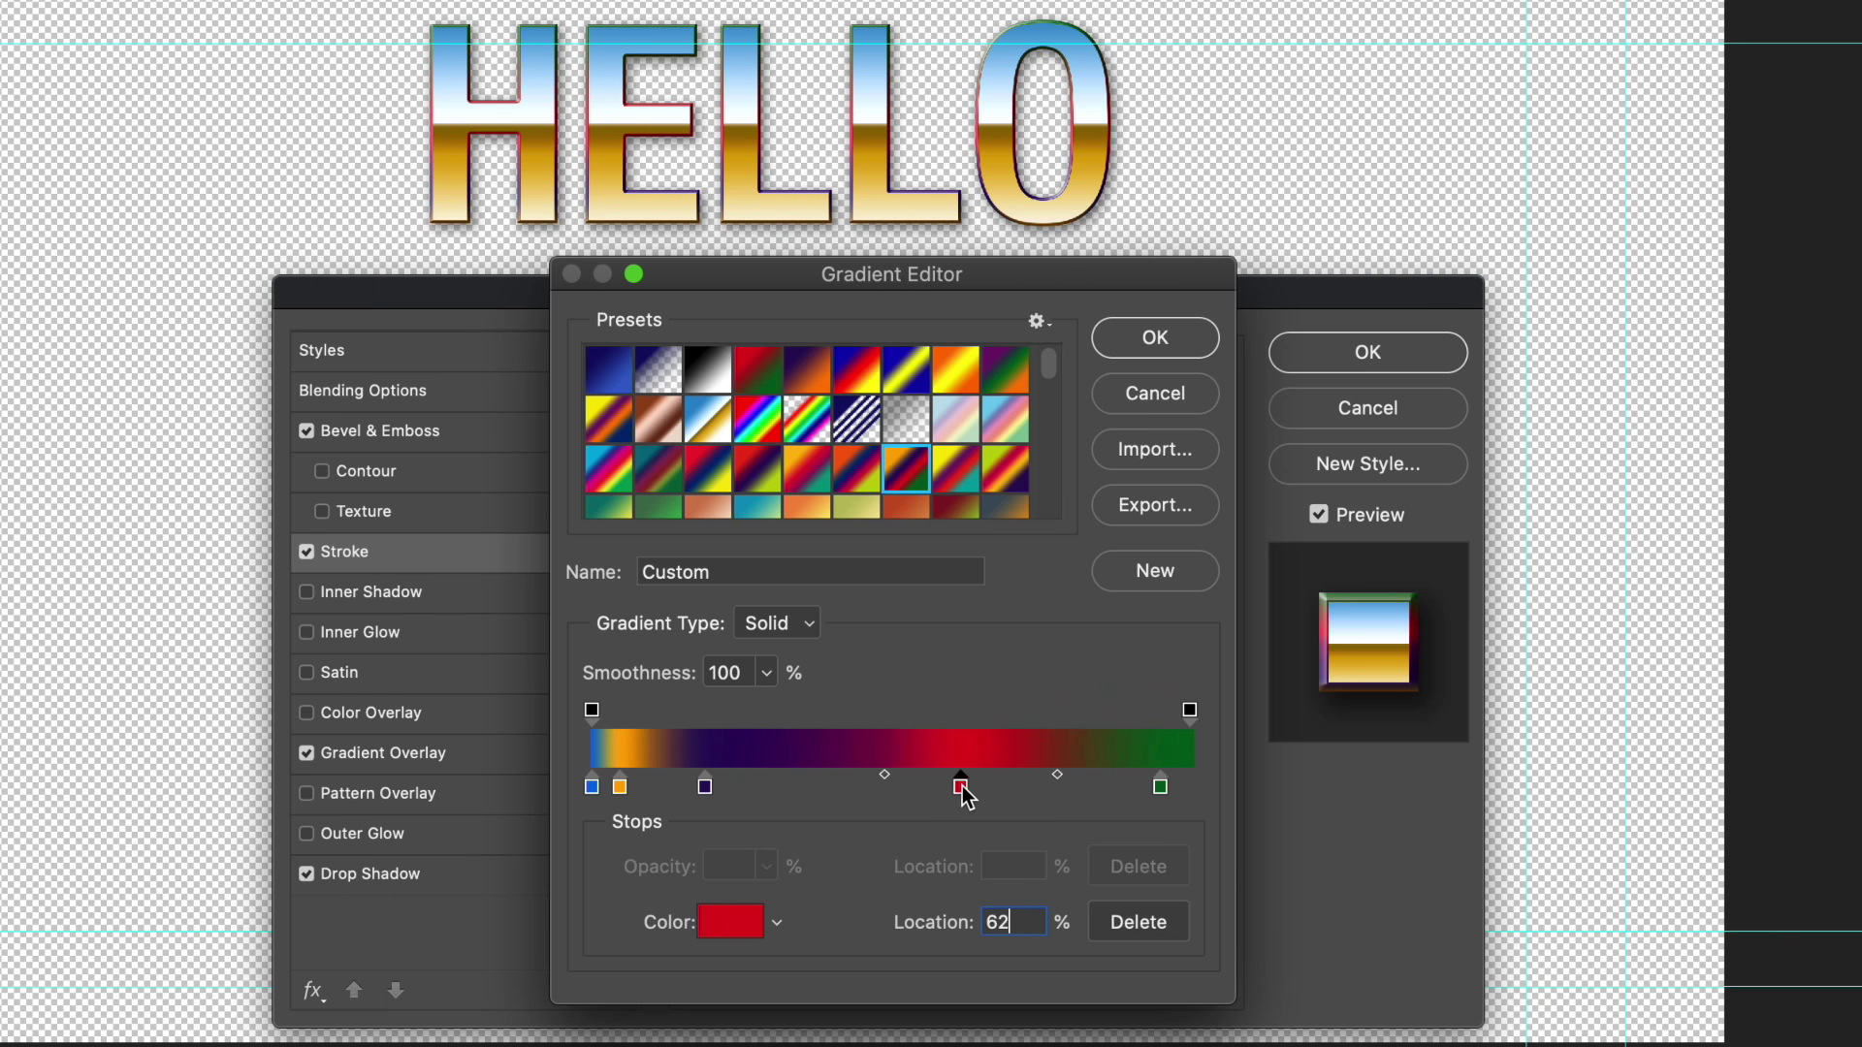
pyautogui.moveTo(705, 787); pyautogui.dragTo(799, 786)
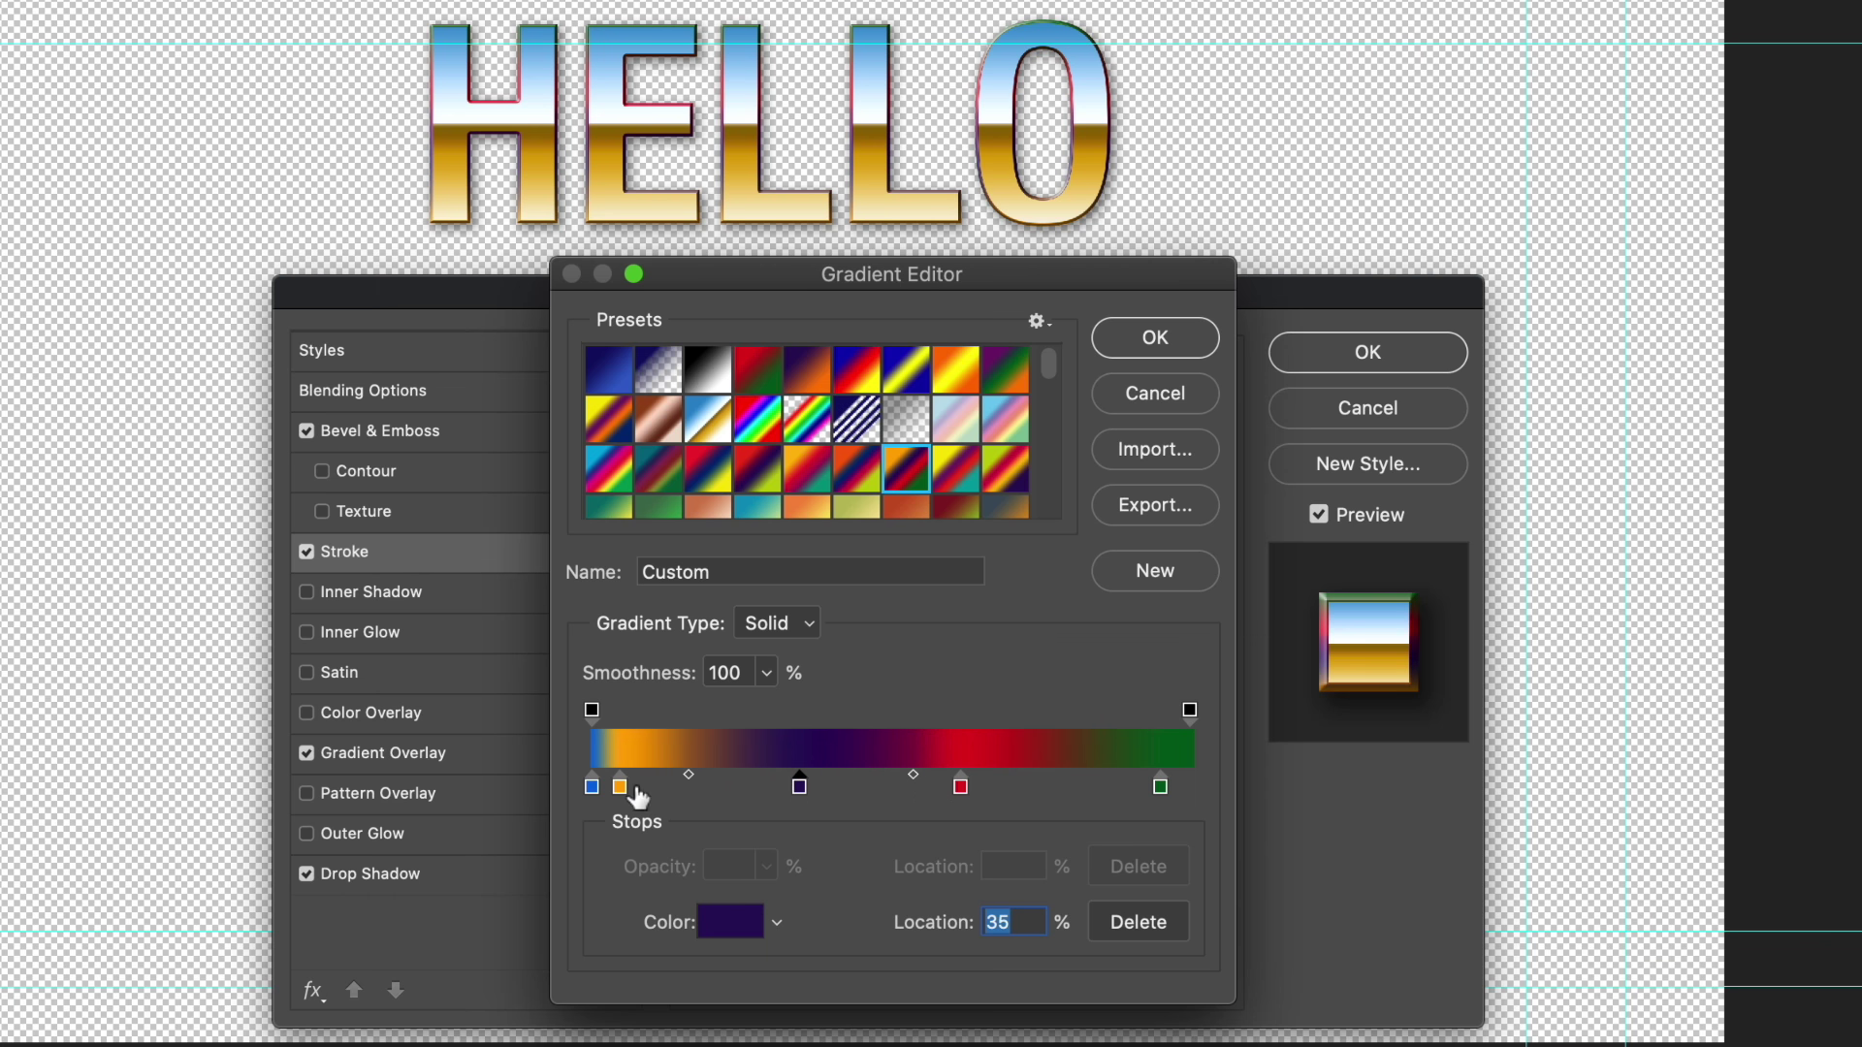
pyautogui.moveTo(619, 784); pyautogui.dragTo(840, 788)
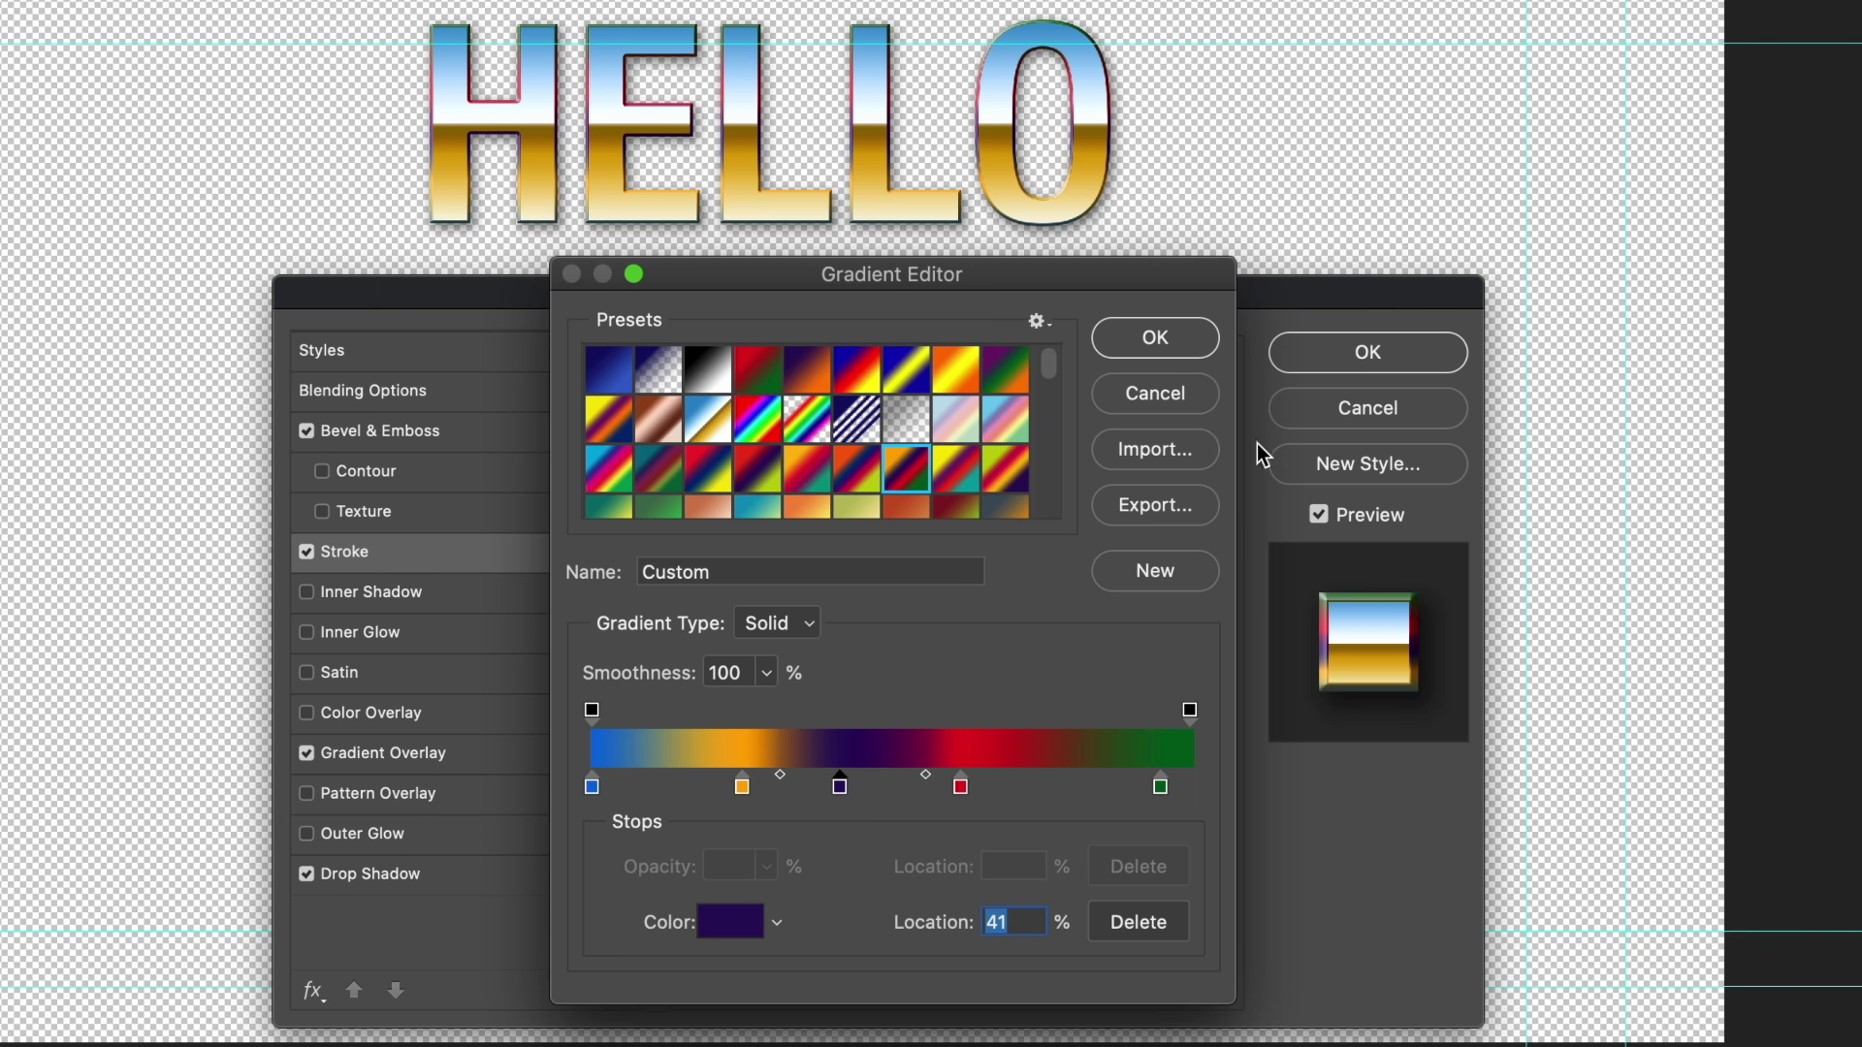
pyautogui.click(1216, 346)
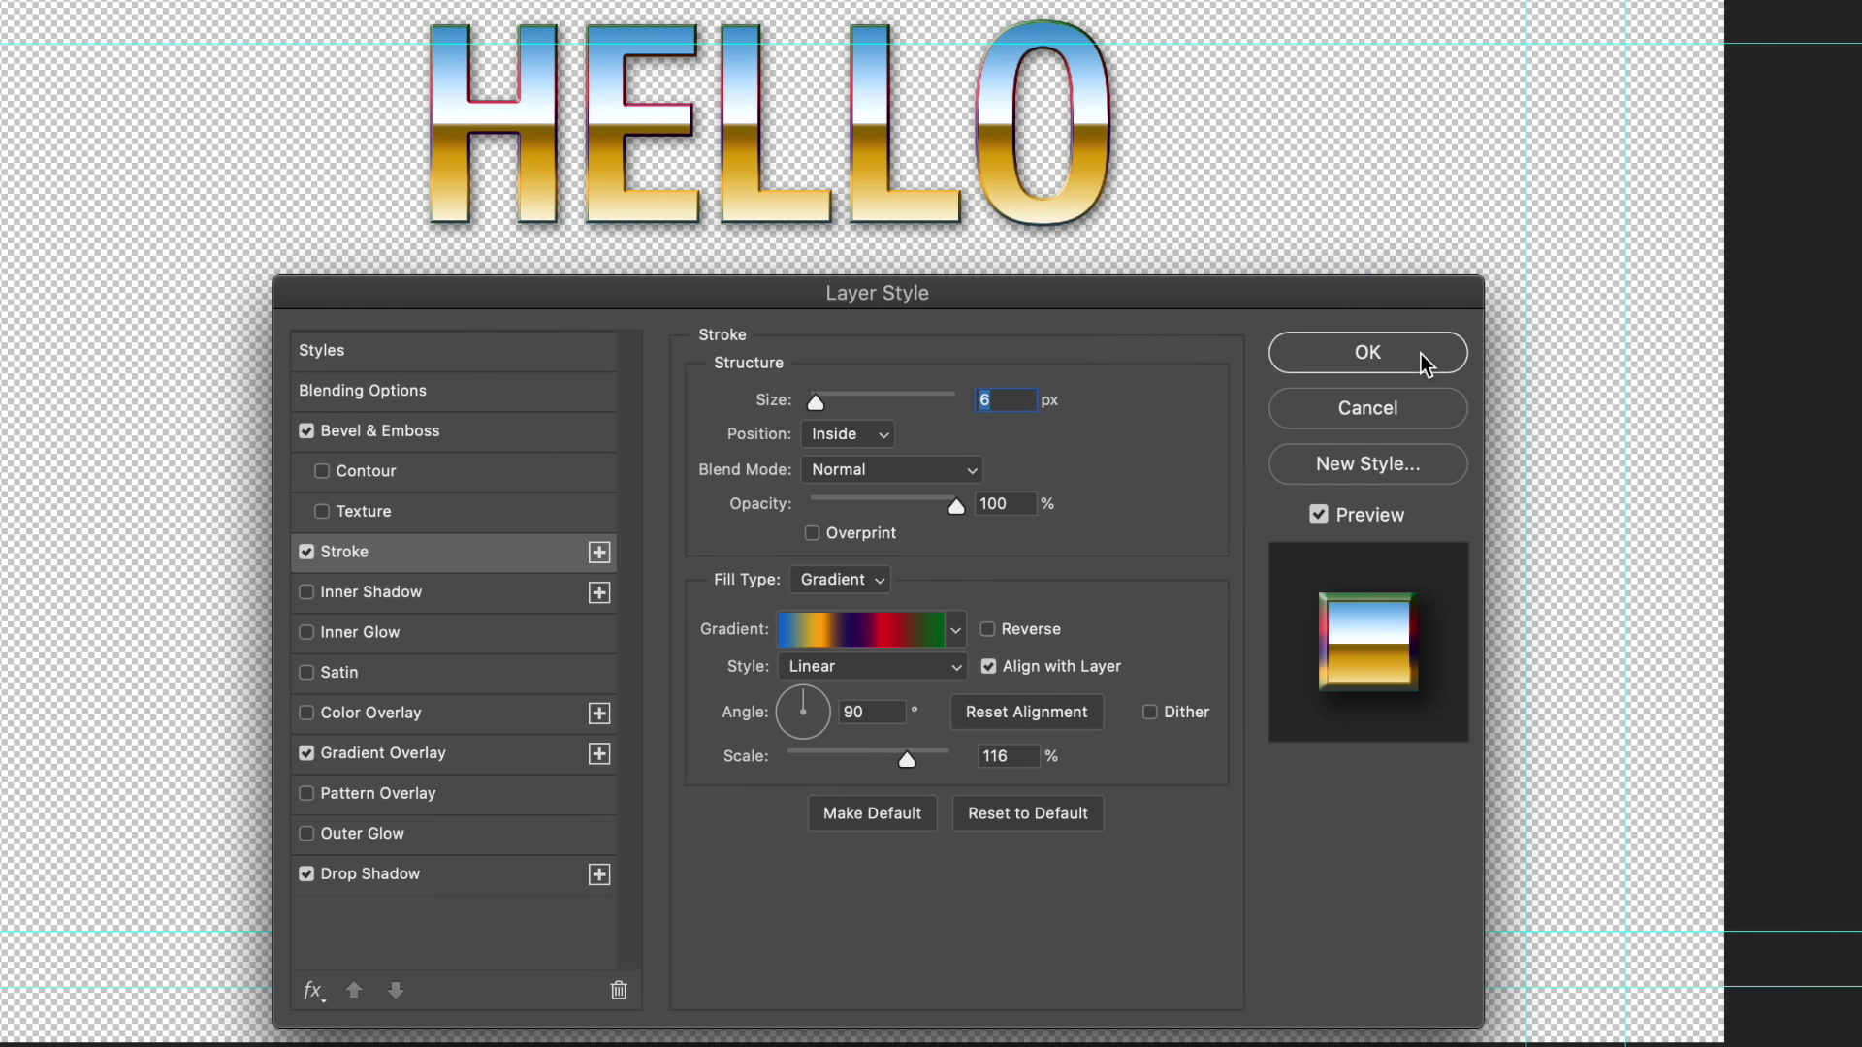
pyautogui.click(1421, 355)
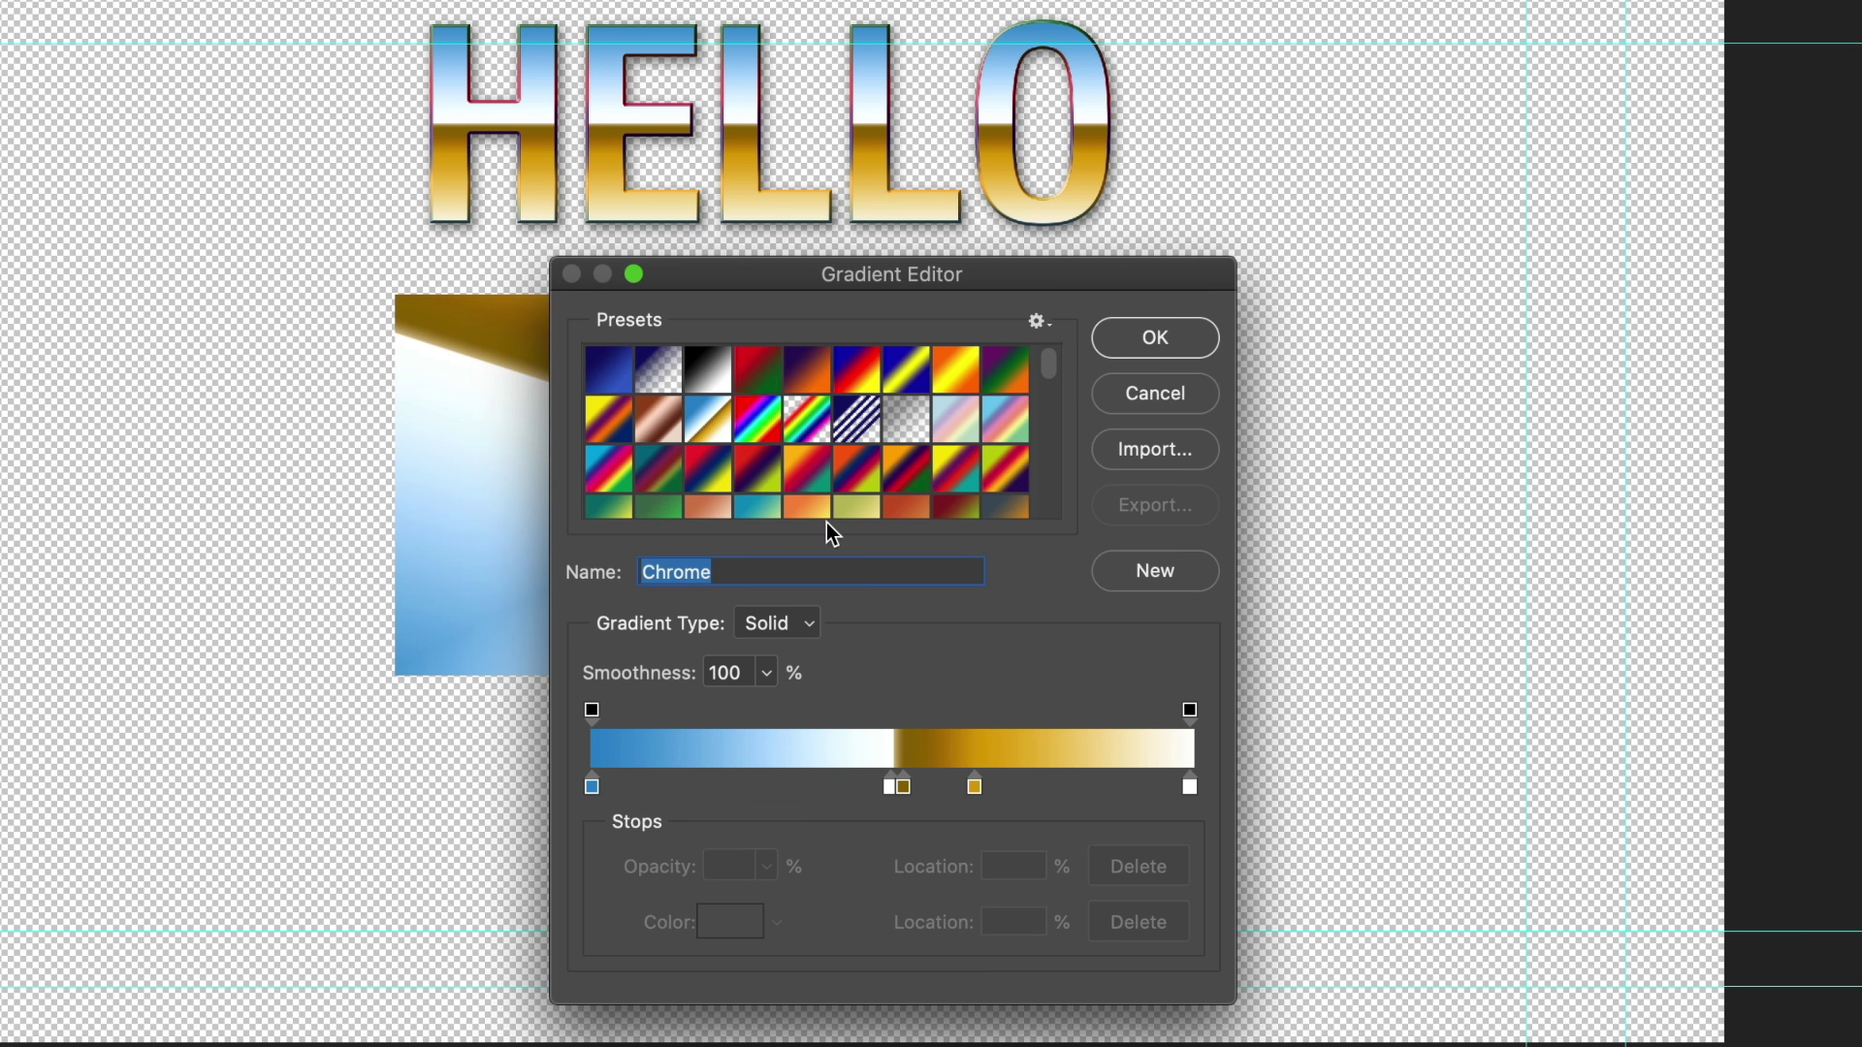
# Step: Show the gradient preset options in the Gradient Editor for the Chrome gradient
pyautogui.click(1037, 321)
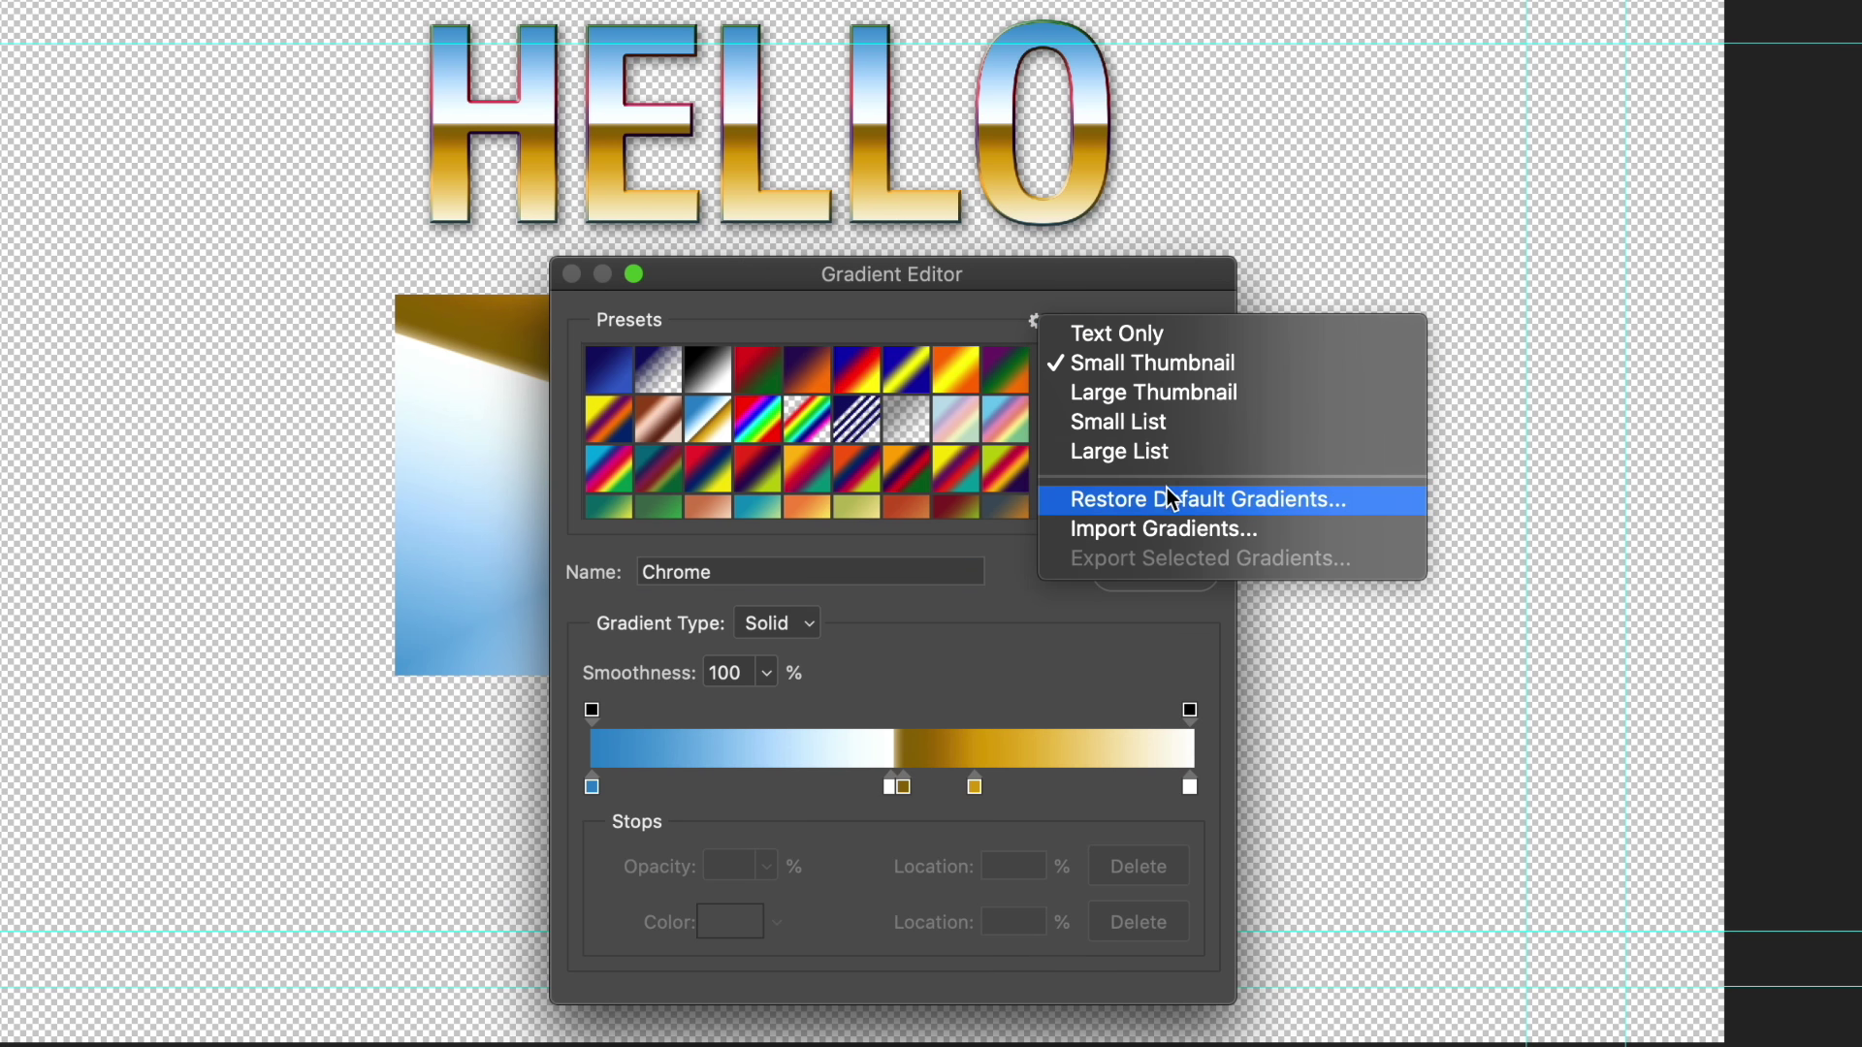